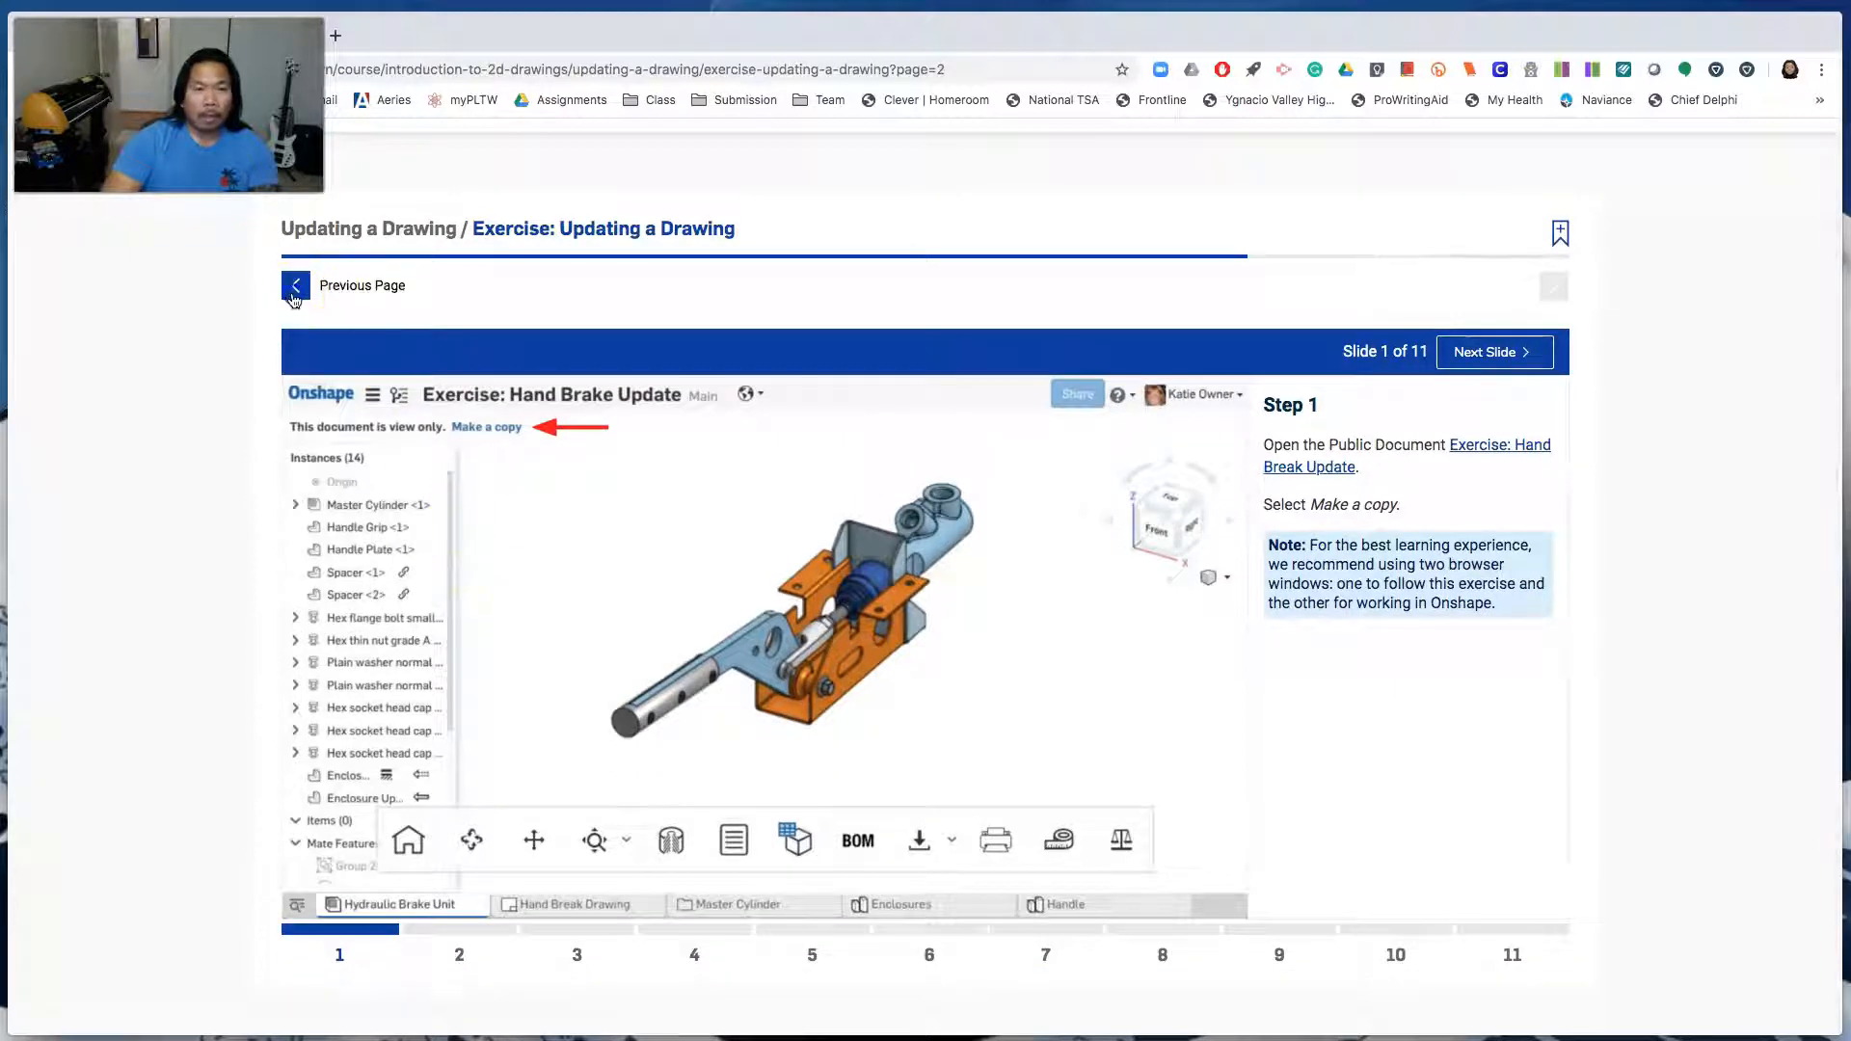
Revisit the Updating a Drawing lesson and the exercise's goals page, and return to the exercise's first slide
{"action": "left_click", "coordinate": [291, 294]}
{"action": "left_click", "coordinate": [292, 249]}
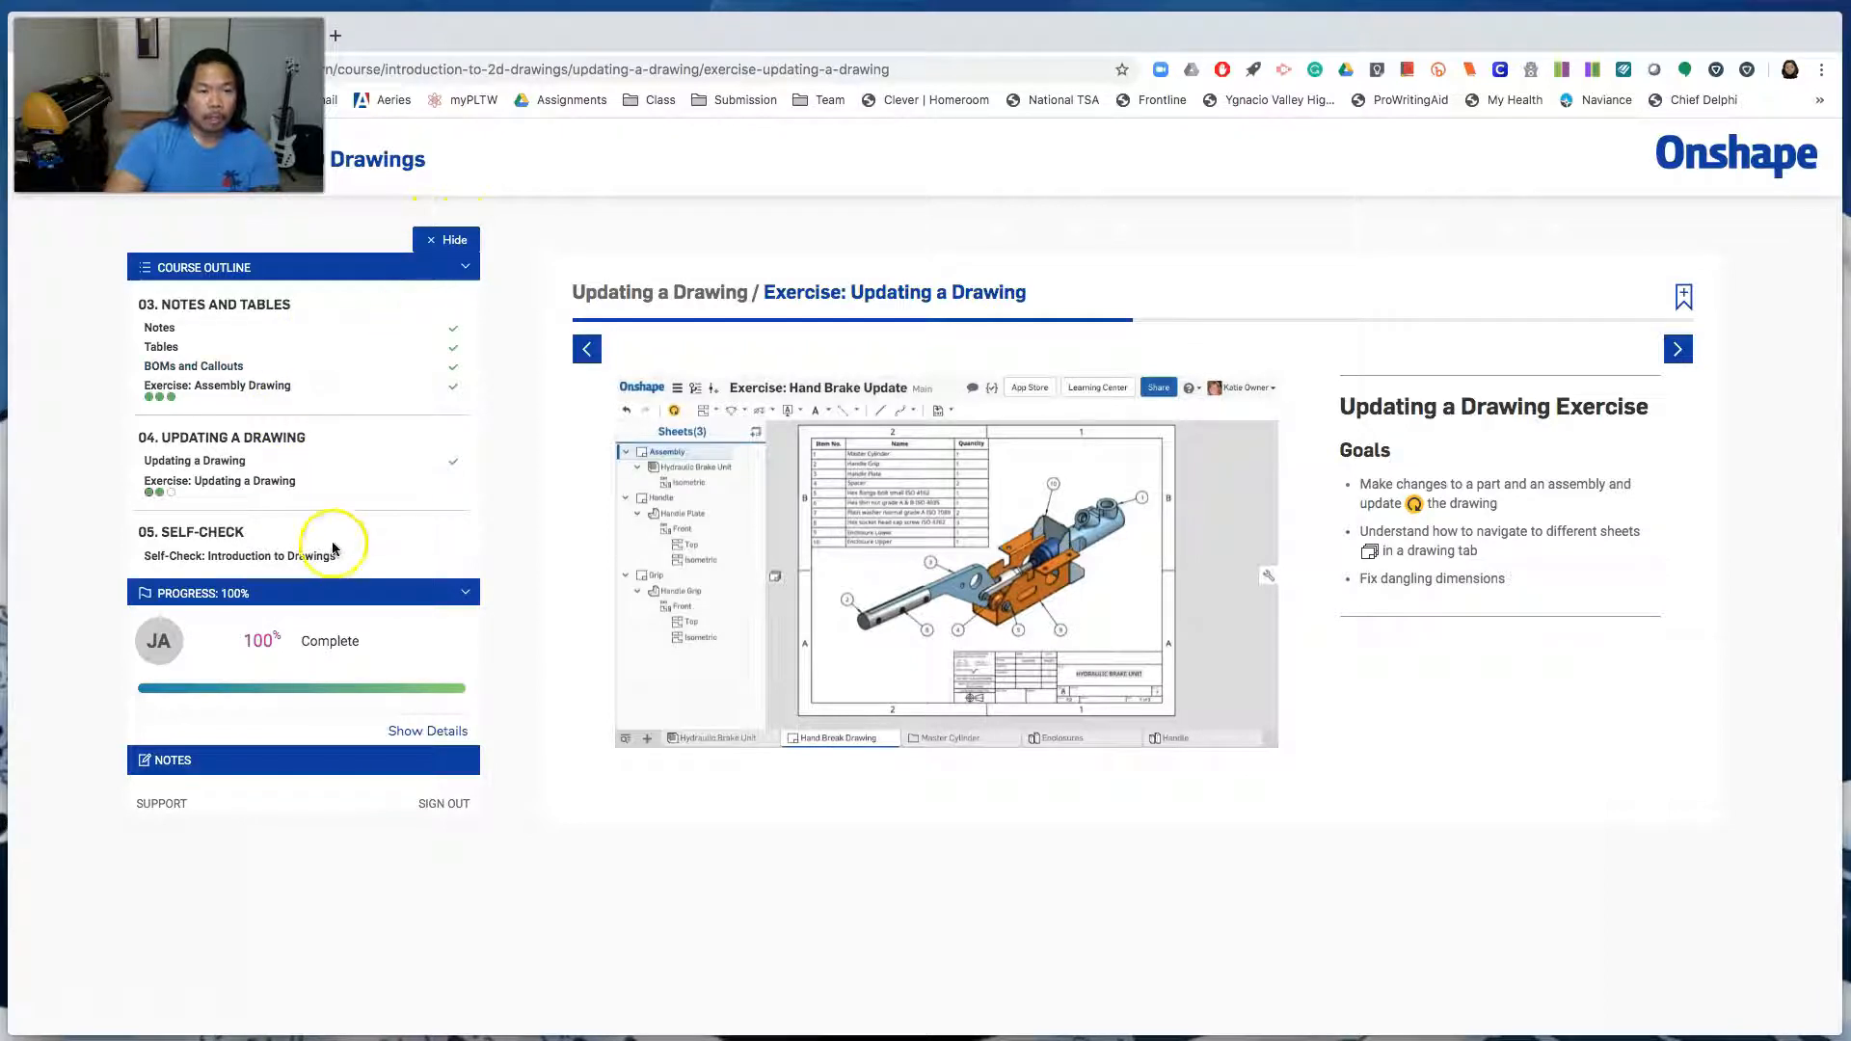
{"action": "left_click", "coordinate": [222, 464]}
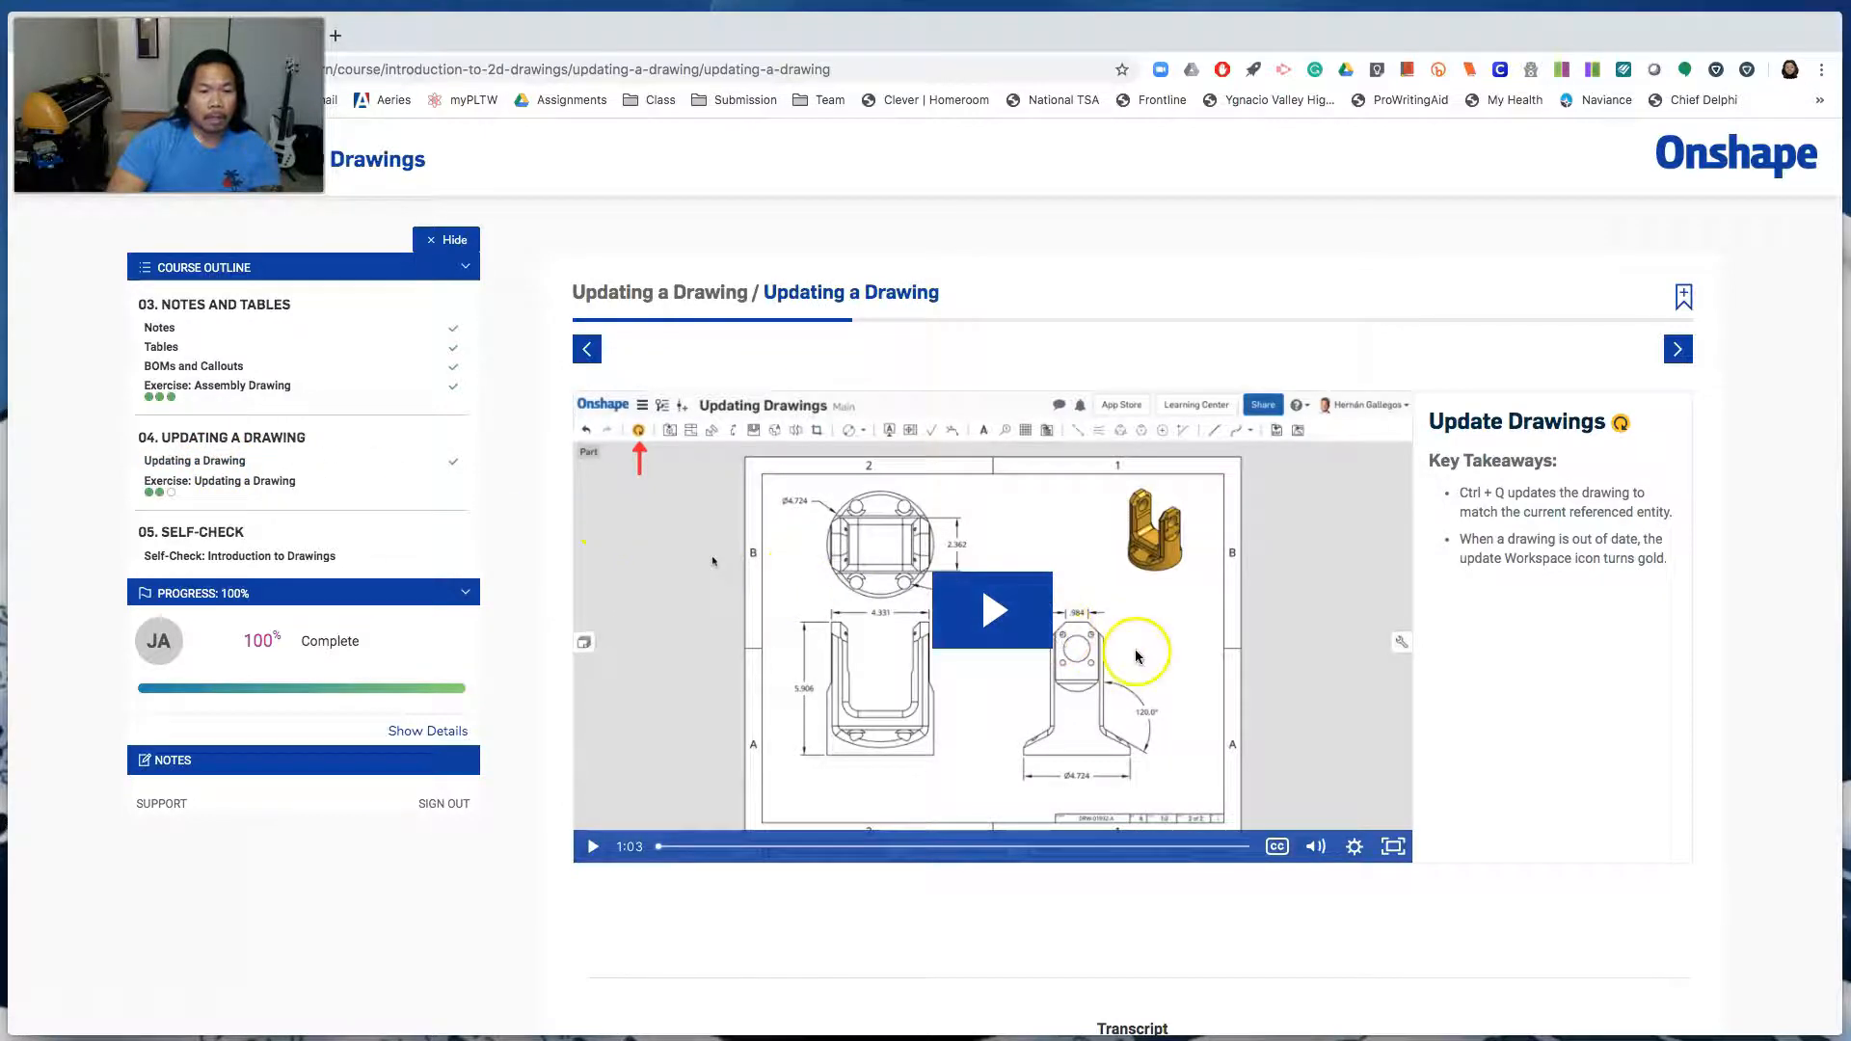
{"action": "left_click", "coordinate": [227, 490]}
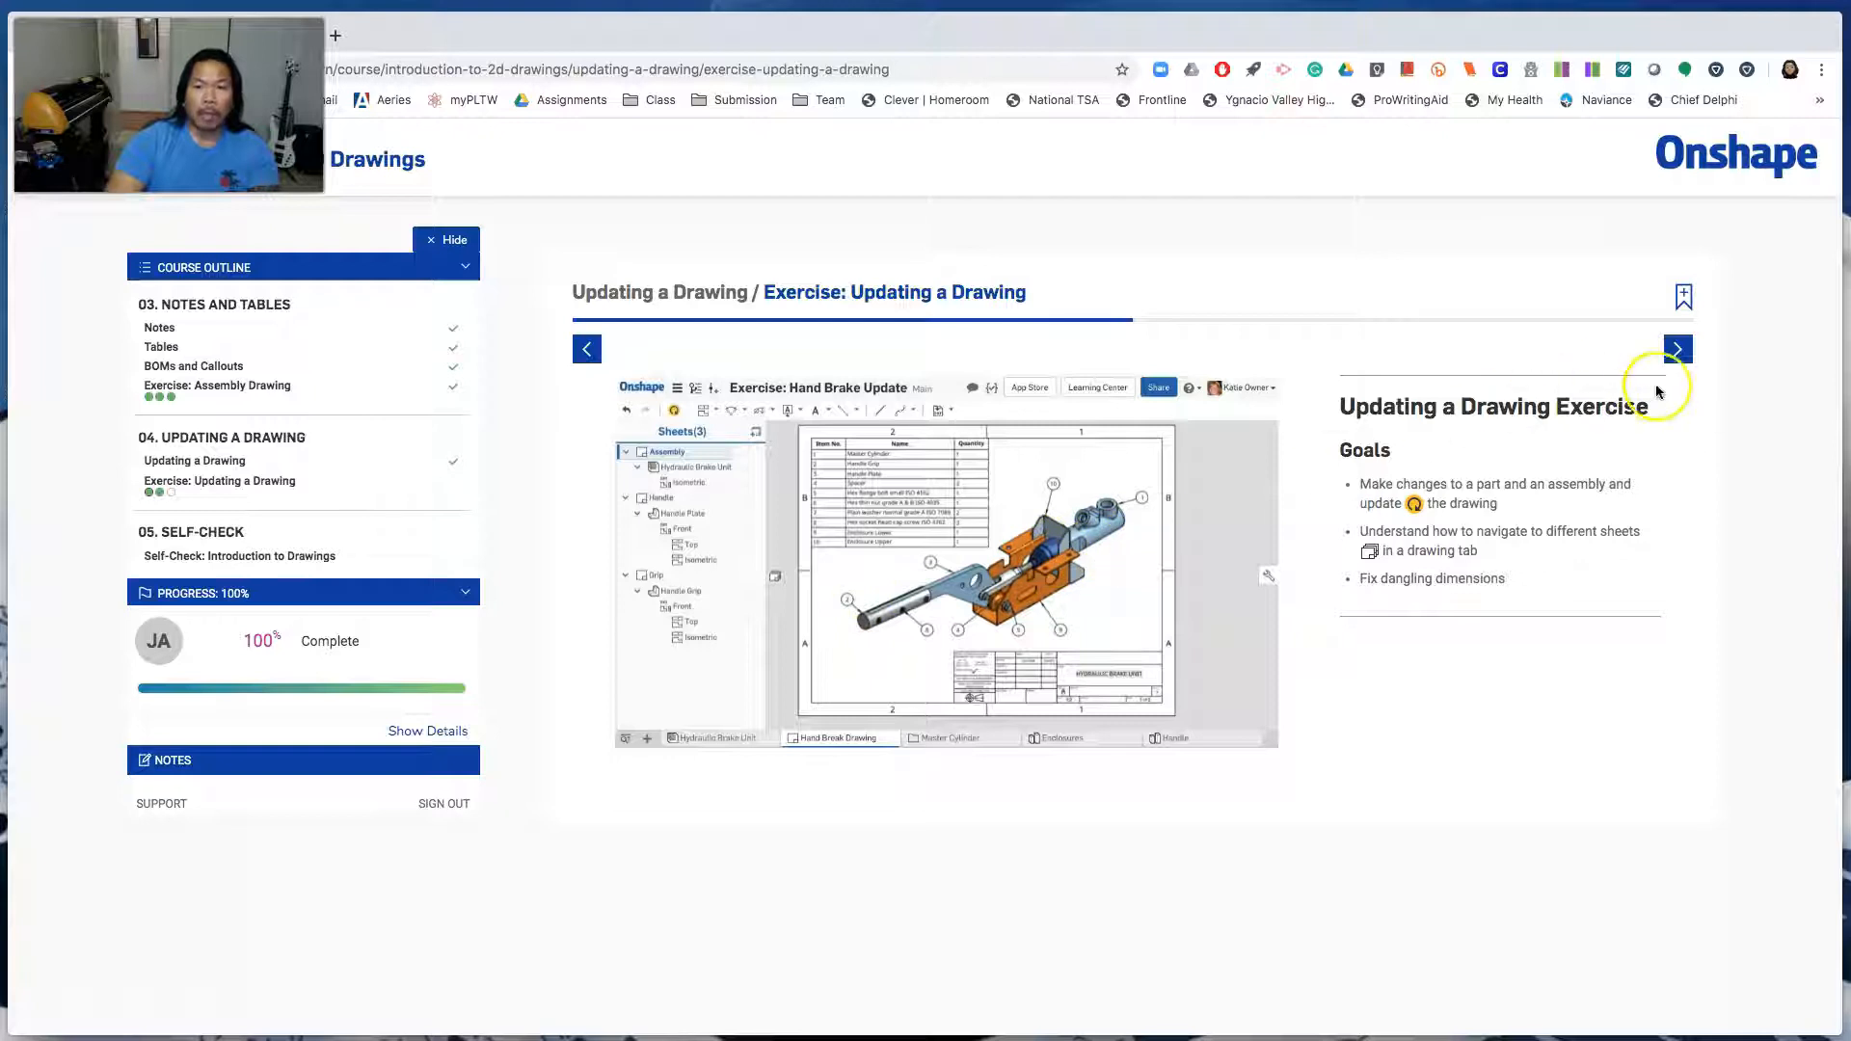
{"action": "left_click", "coordinate": [1679, 354]}
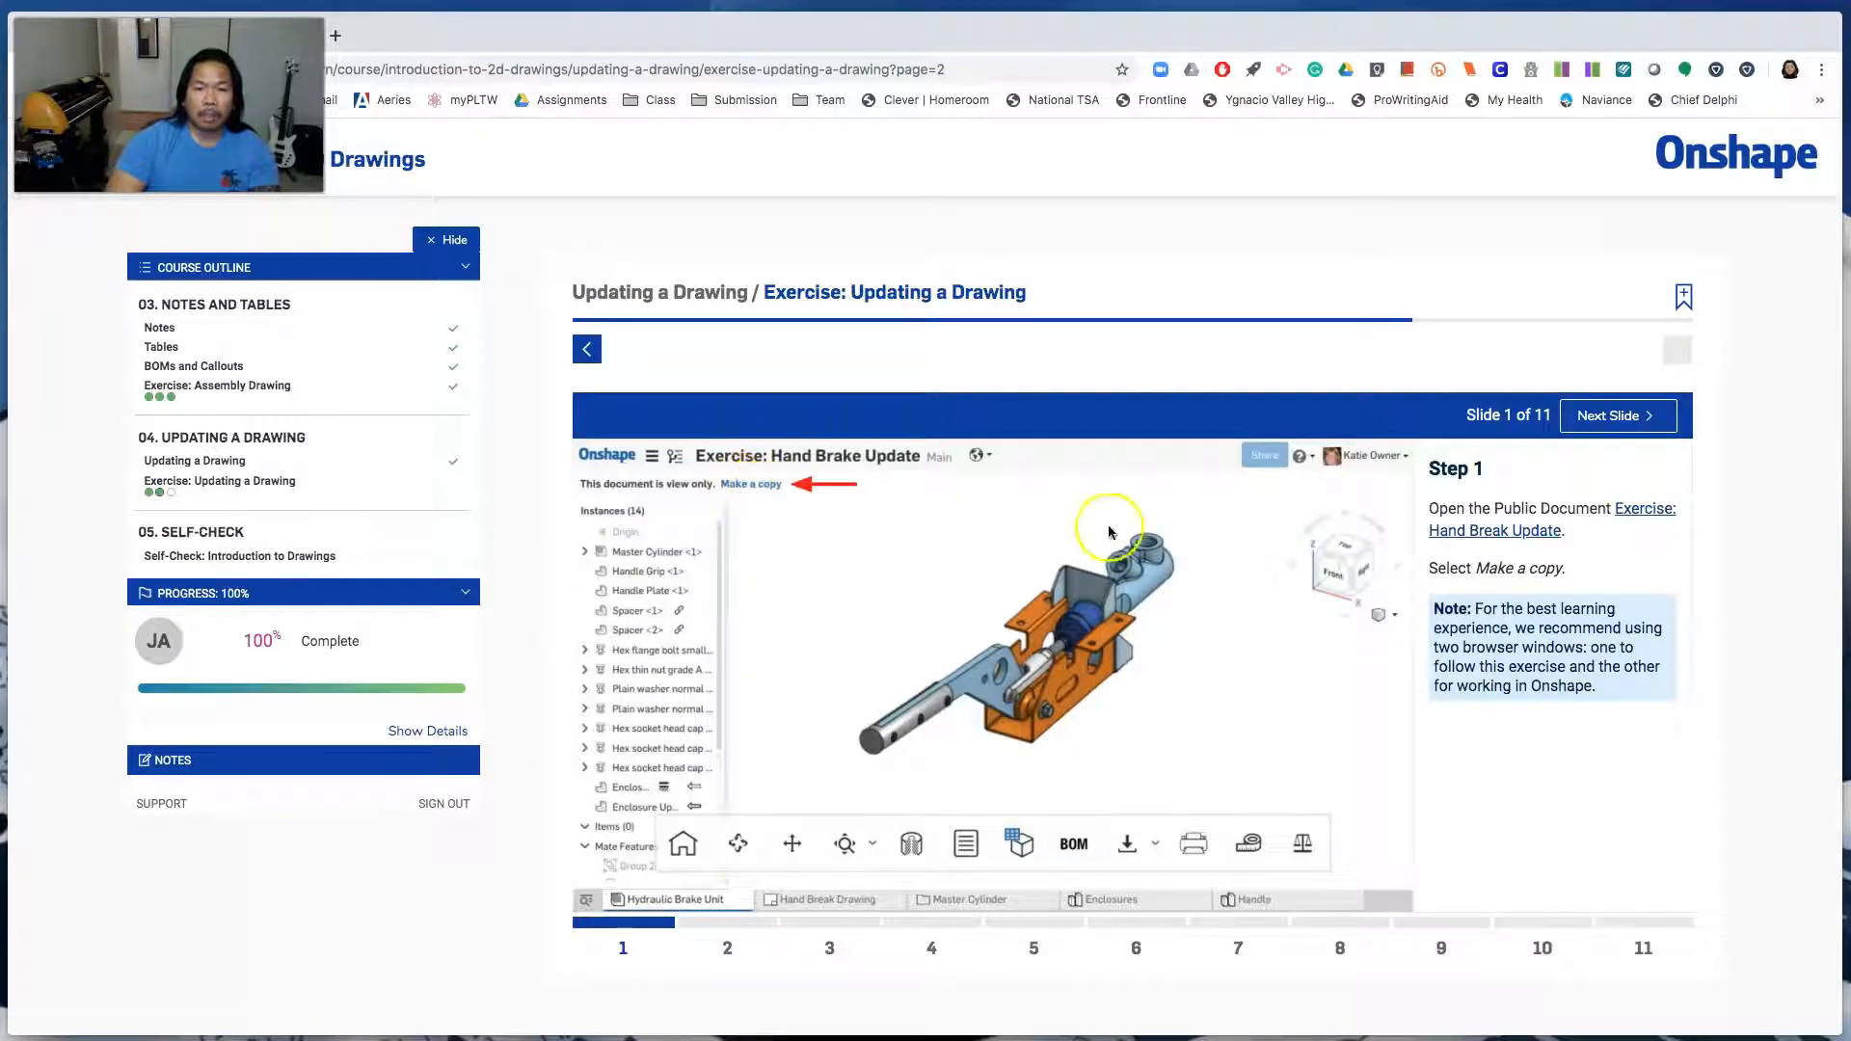
Open the public document Exercise: Hand Brake Update and arrange its window side by side with the course window
{"action": "left_click", "coordinate": [1543, 534]}
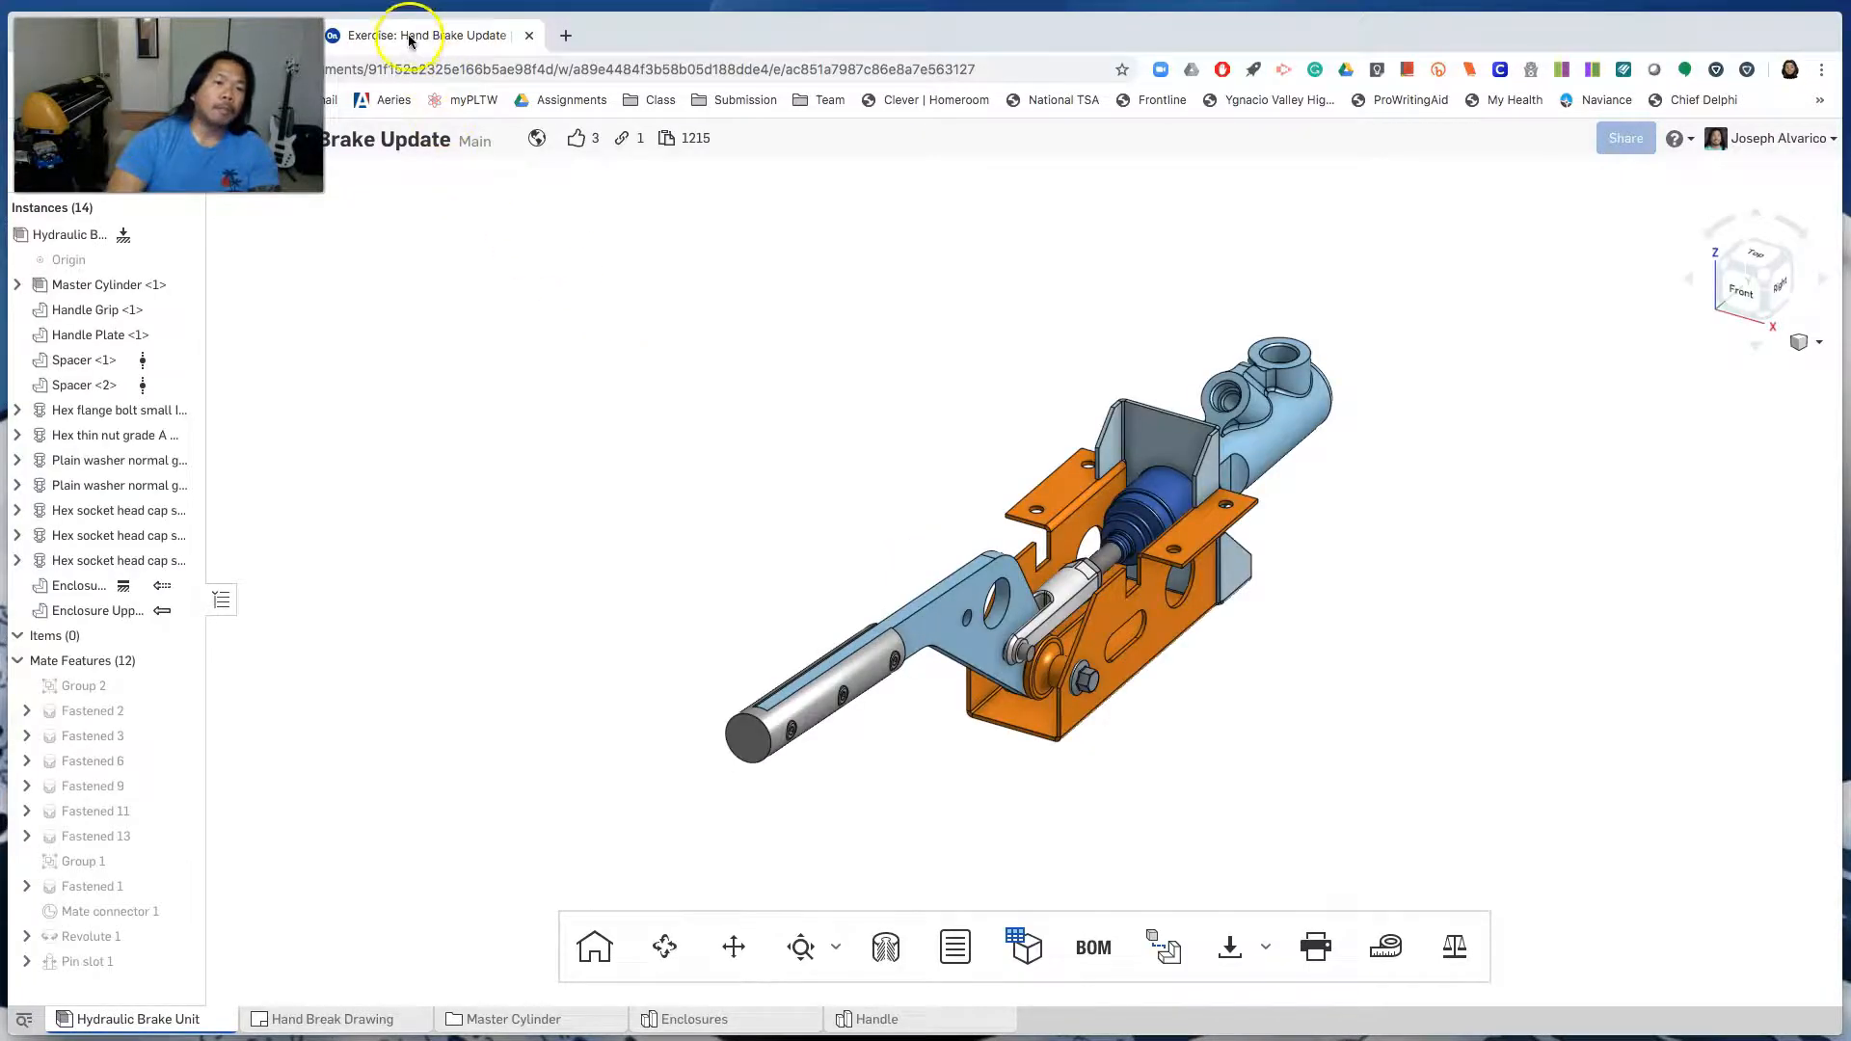
{"action": "left_click_drag", "start_coordinate": [408, 41], "coordinate": [614, 362]}
{"action": "left_click_drag", "start_coordinate": [1841, 347], "coordinate": [490, 237]}
{"action": "left_click_drag", "start_coordinate": [965, 357], "coordinate": [540, 23]}
{"action": "left_click_drag", "start_coordinate": [16, 1026], "coordinate": [496, 1035]}
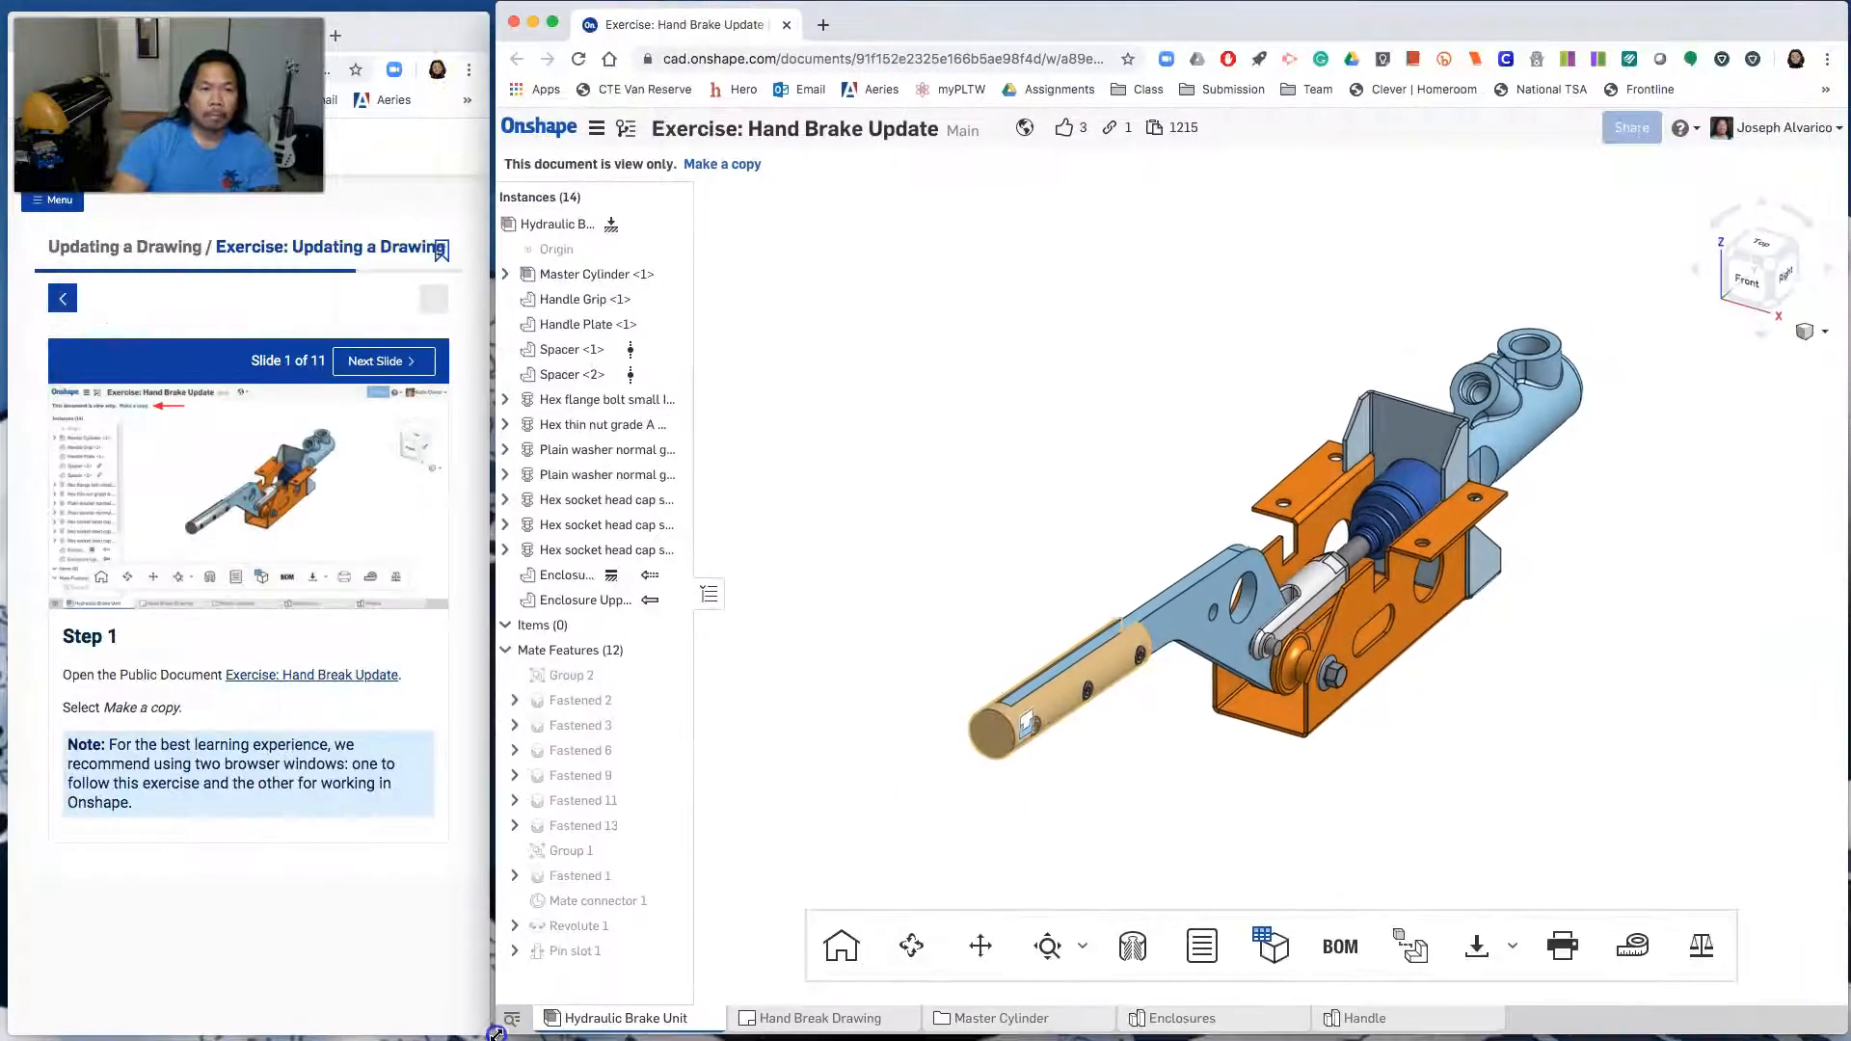
Copy the document as "Exercise: Hand Brake Update - Copy" and advance the exercise instructions to slide 2
{"action": "left_click", "coordinate": [722, 164]}
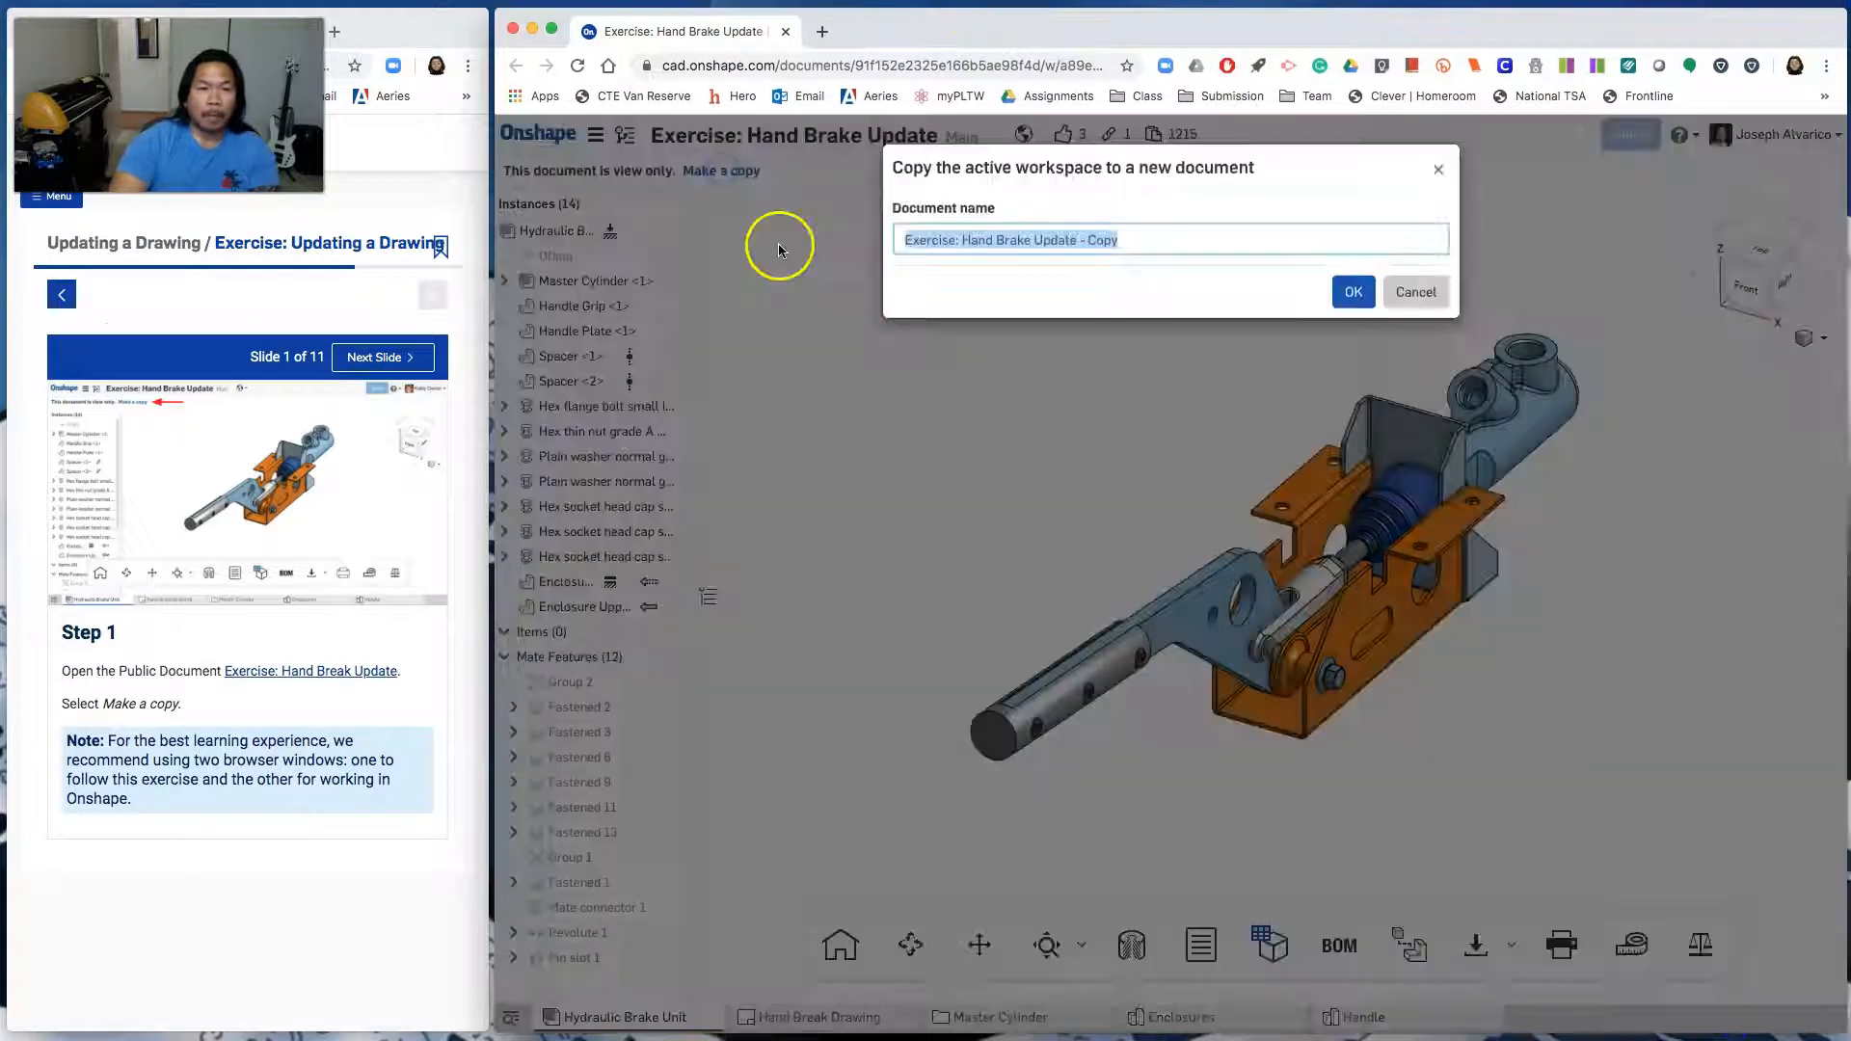
{"action": "left_click", "coordinate": [1353, 291]}
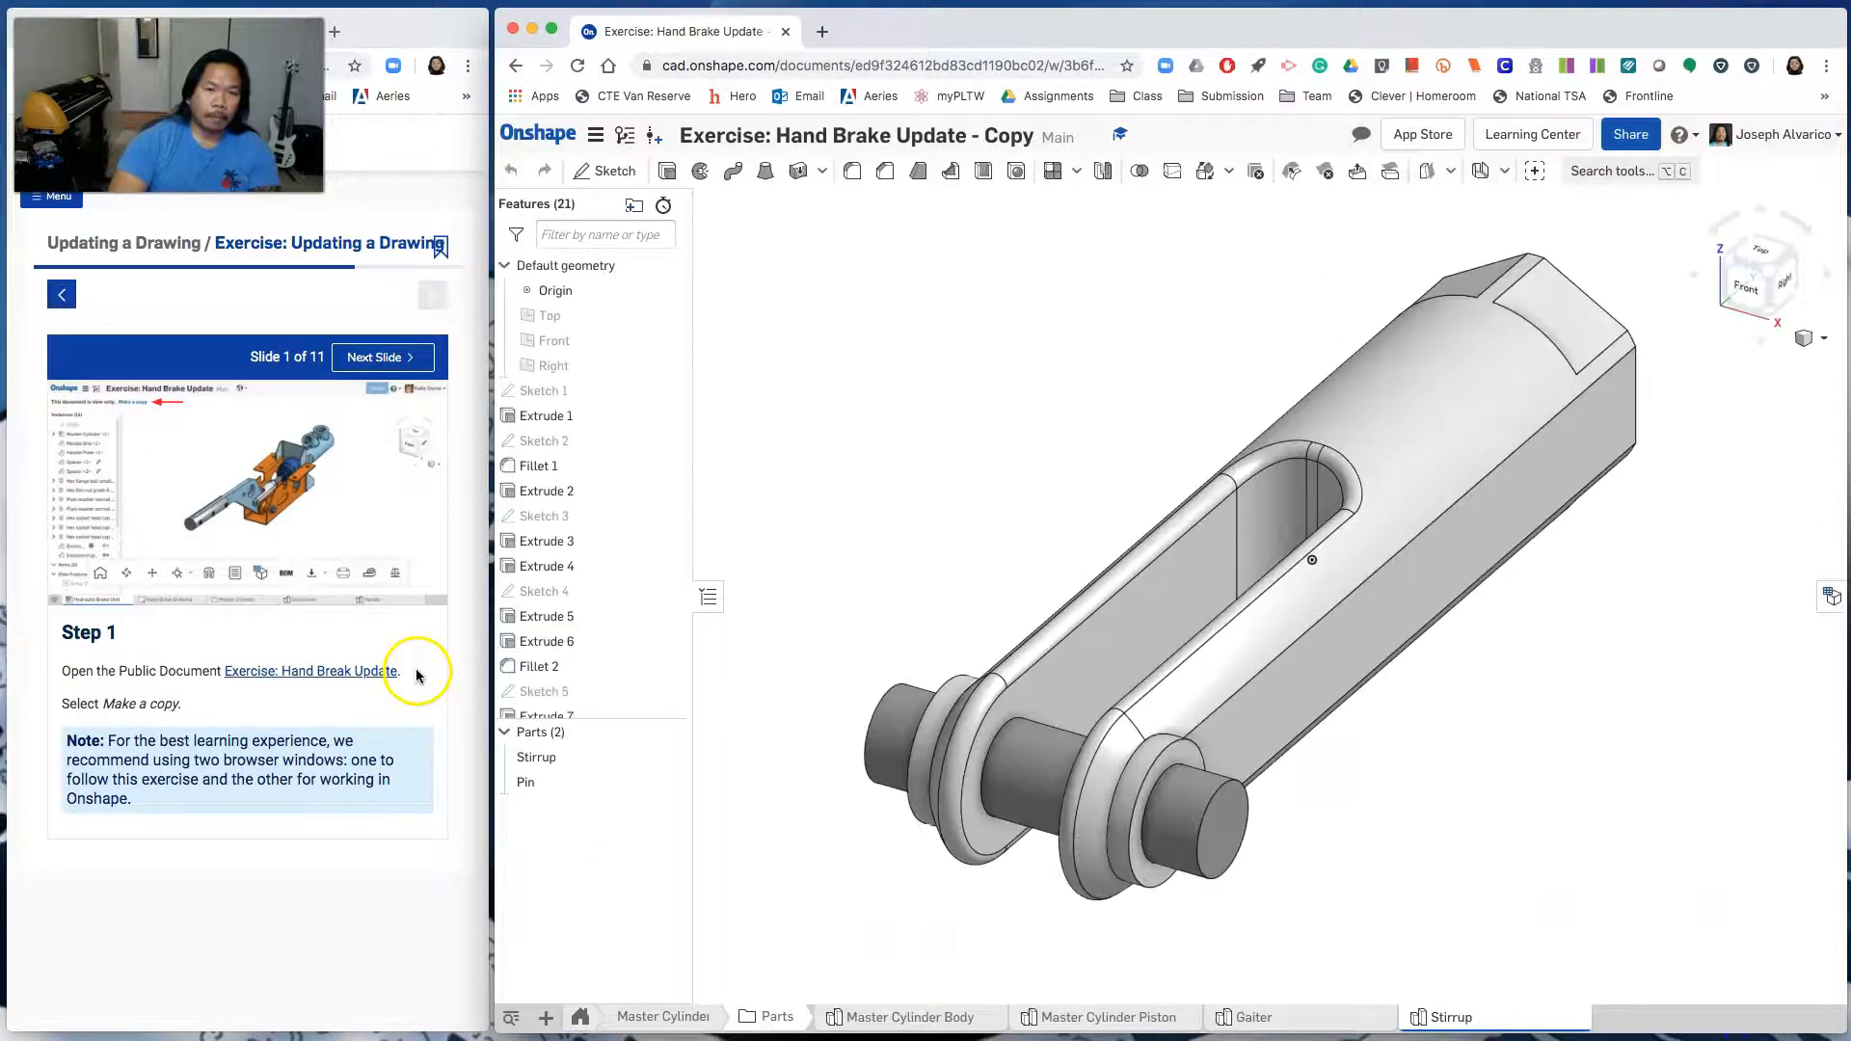
{"action": "left_click", "coordinate": [383, 357]}
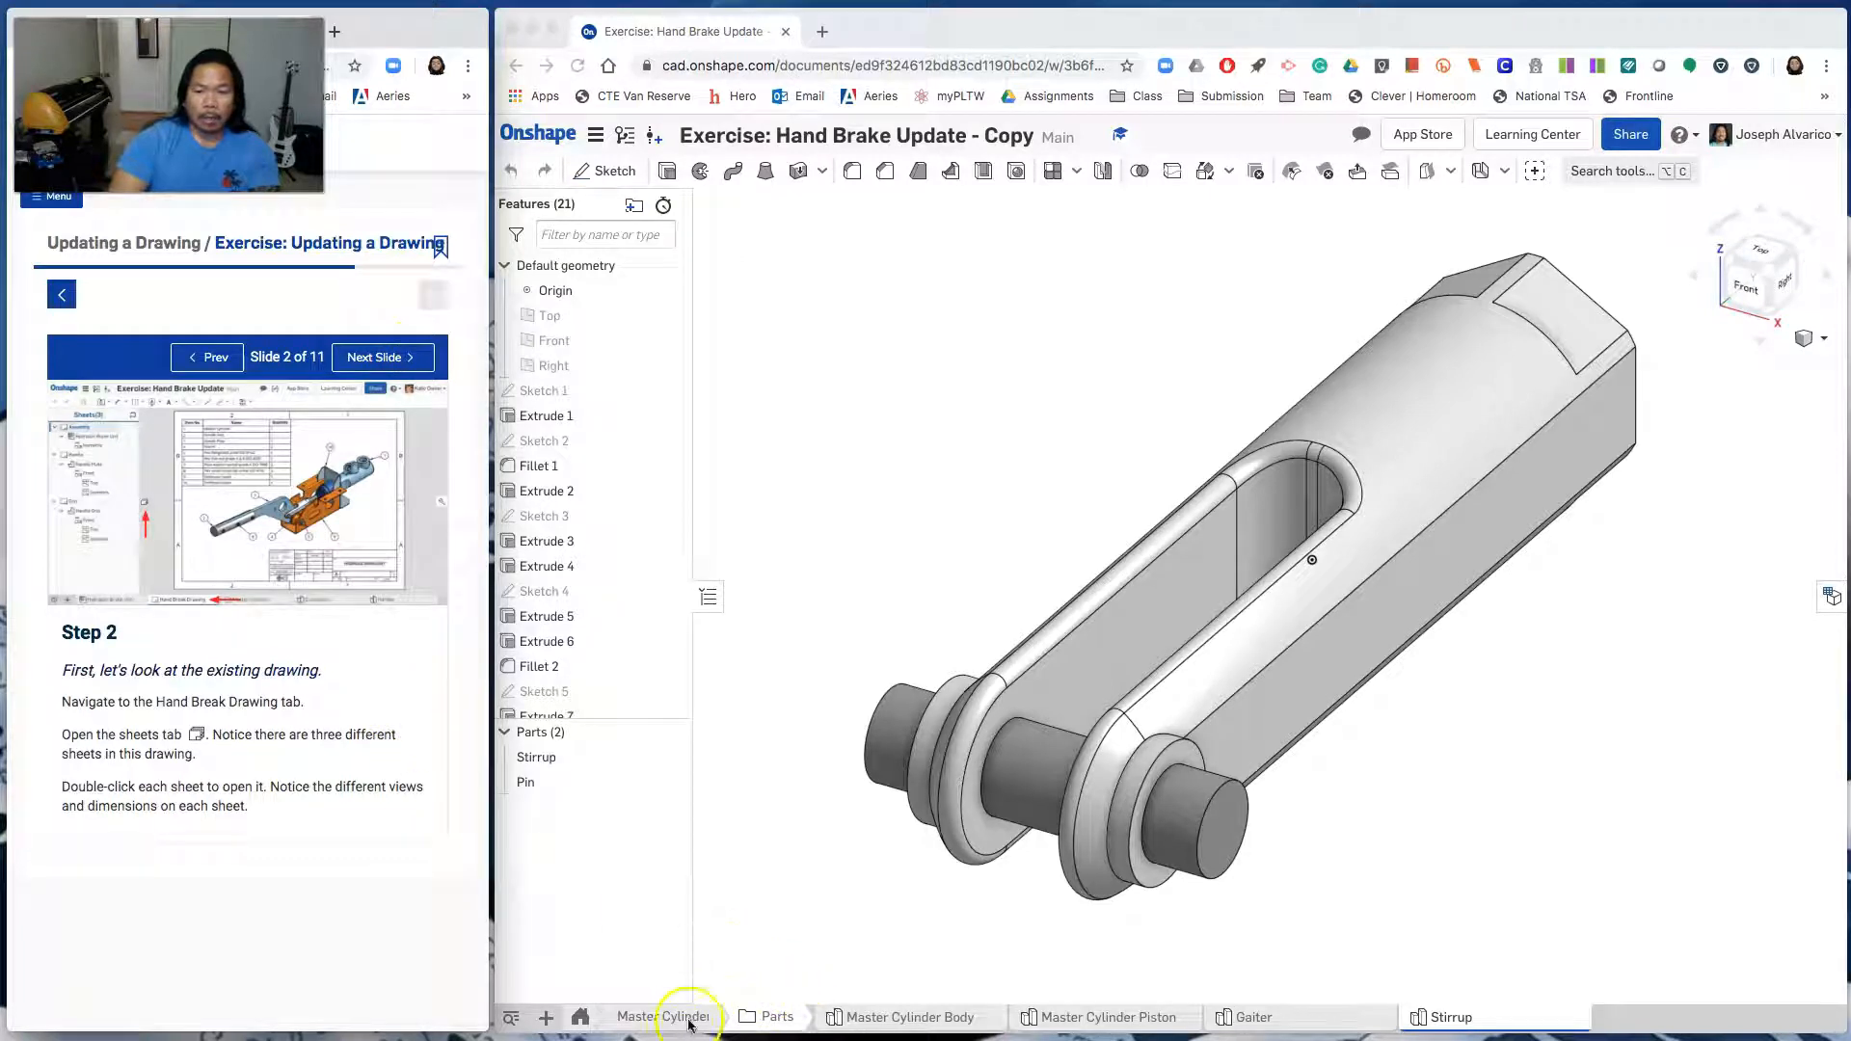
Look through the Master Cylinder part studios, leave that folder for the document's root level and open the Hand Break Drawing
{"action": "left_click", "coordinate": [1349, 1020]}
{"action": "left_click", "coordinate": [1302, 1020]}
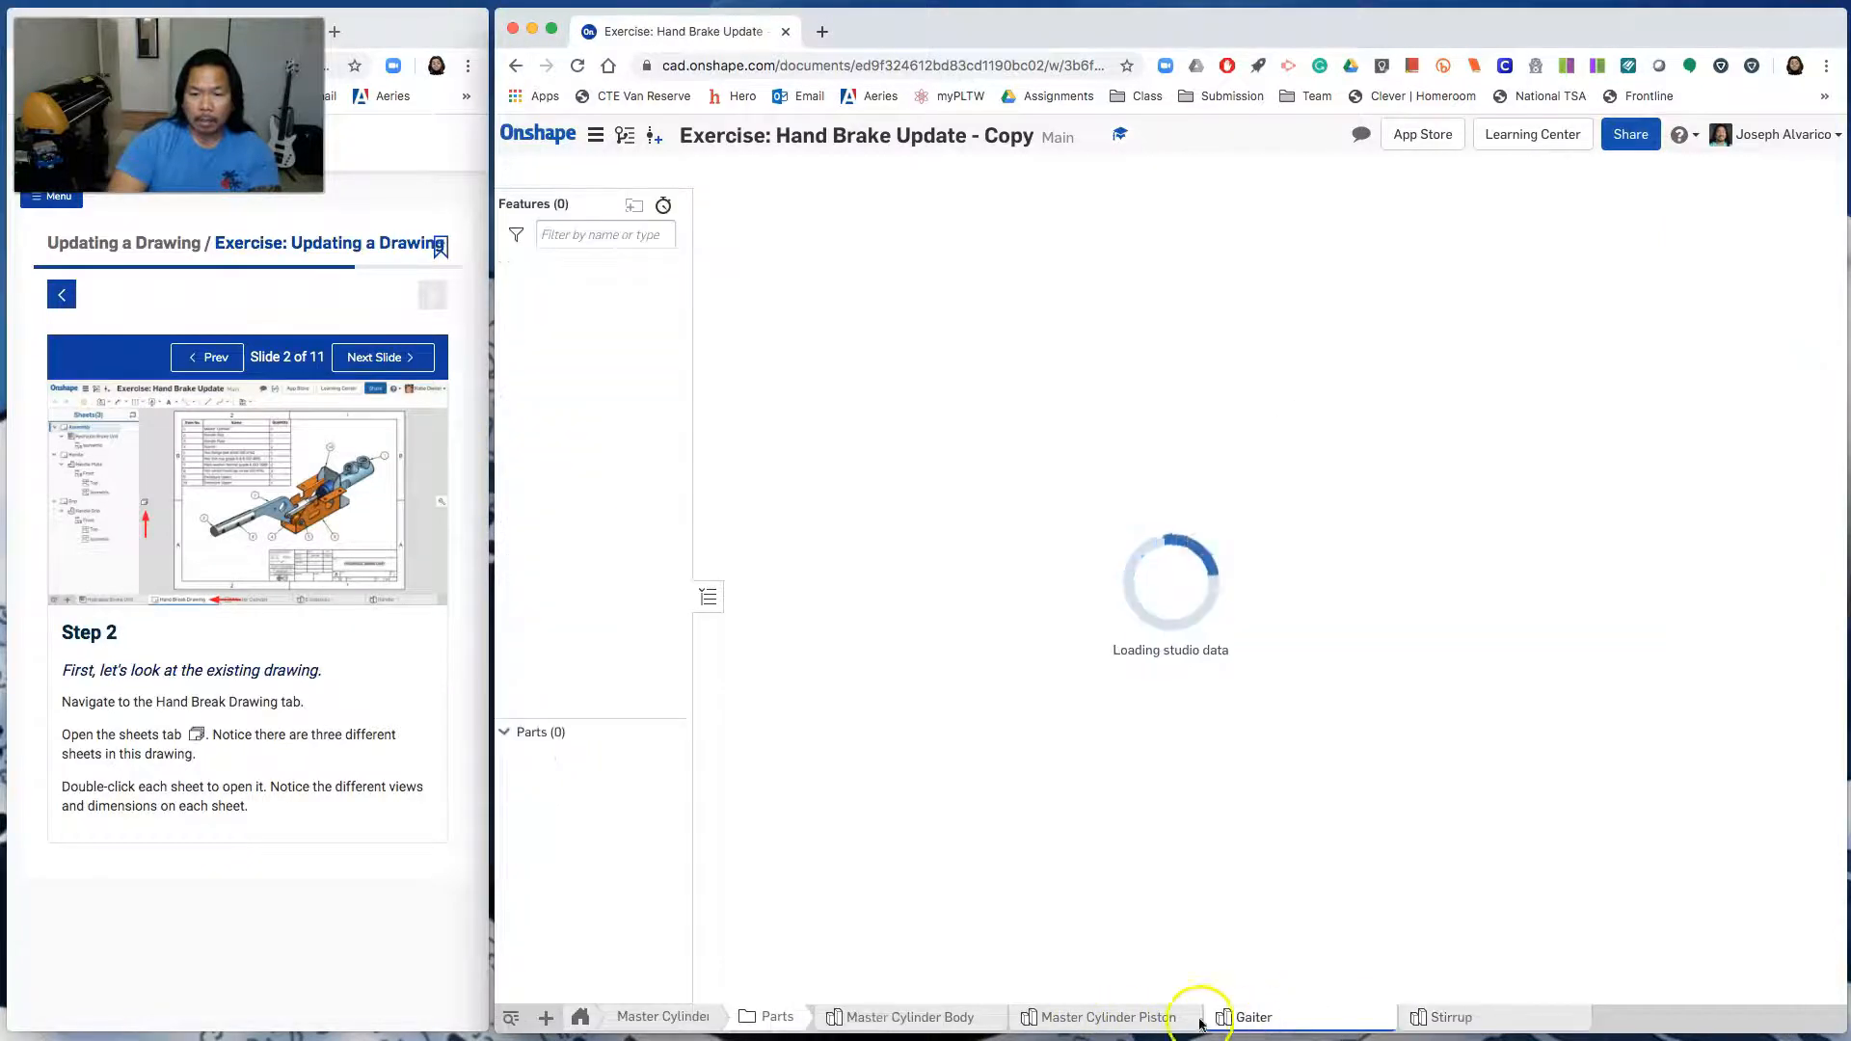
{"action": "left_click", "coordinate": [1115, 1020]}
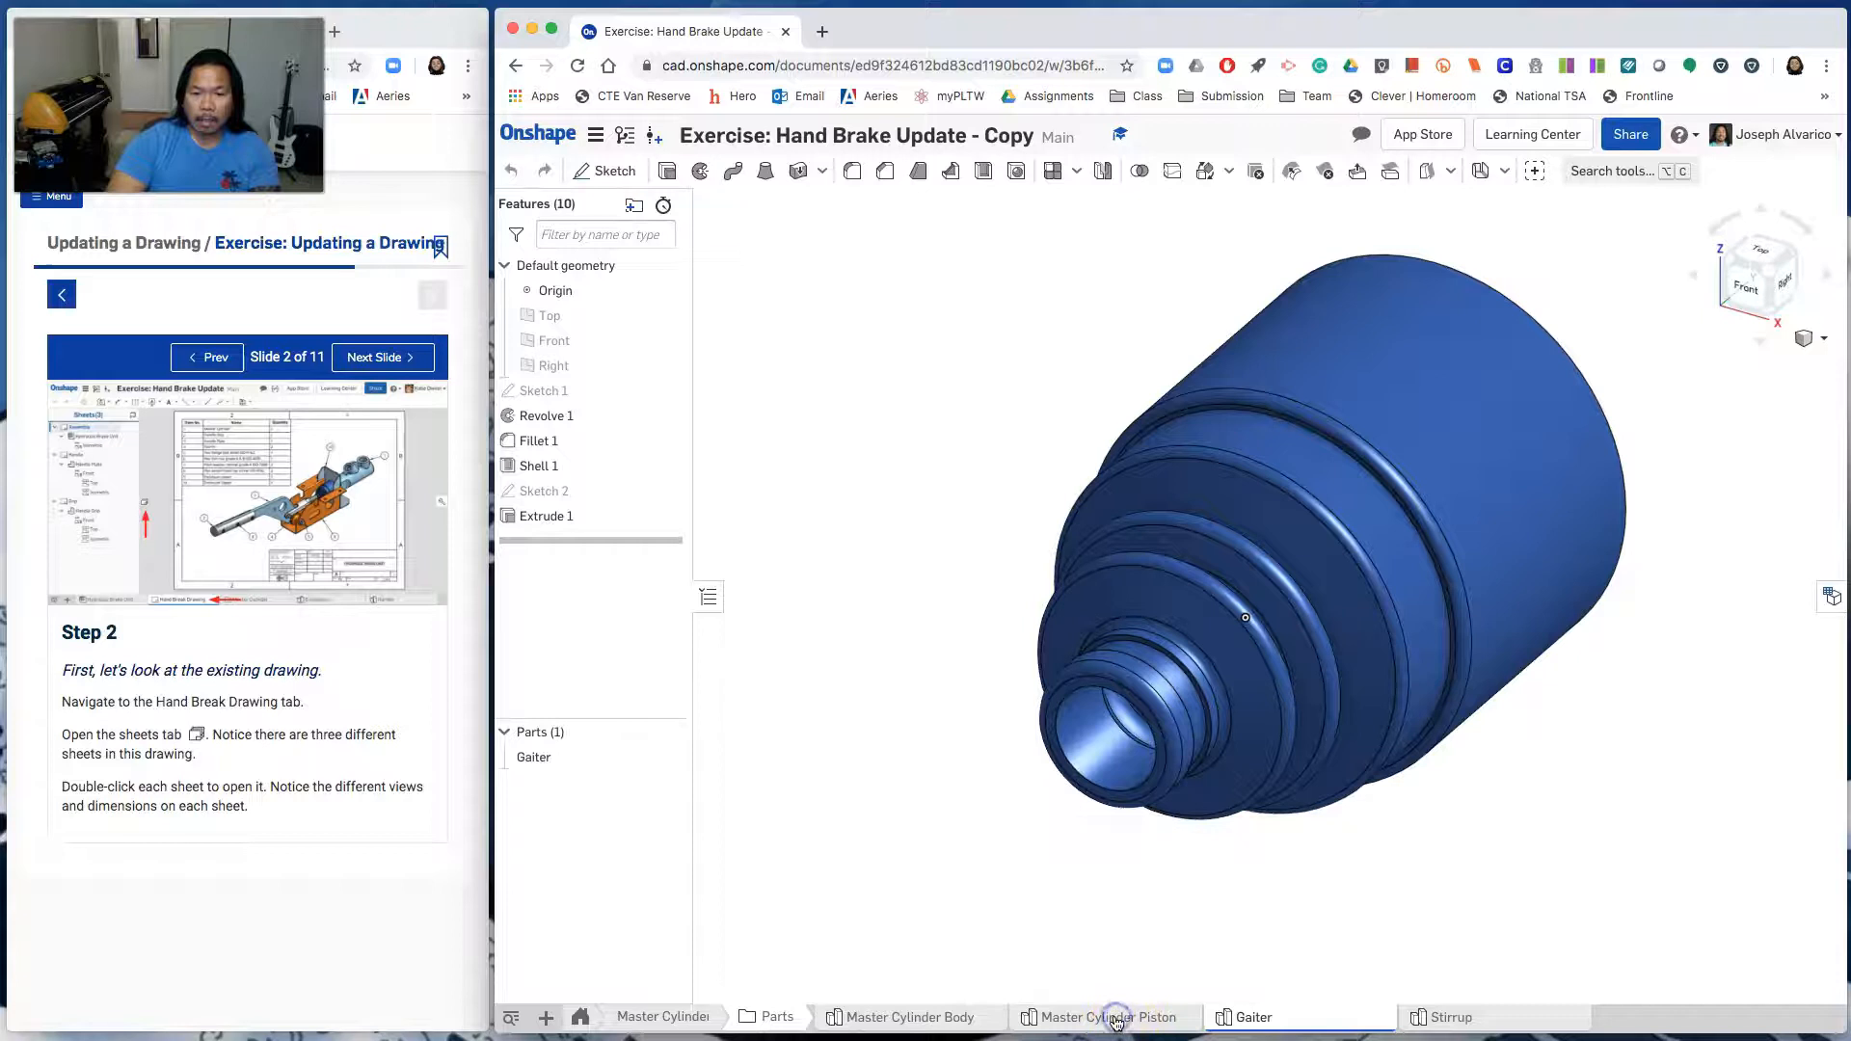
{"action": "left_click", "coordinate": [946, 1020]}
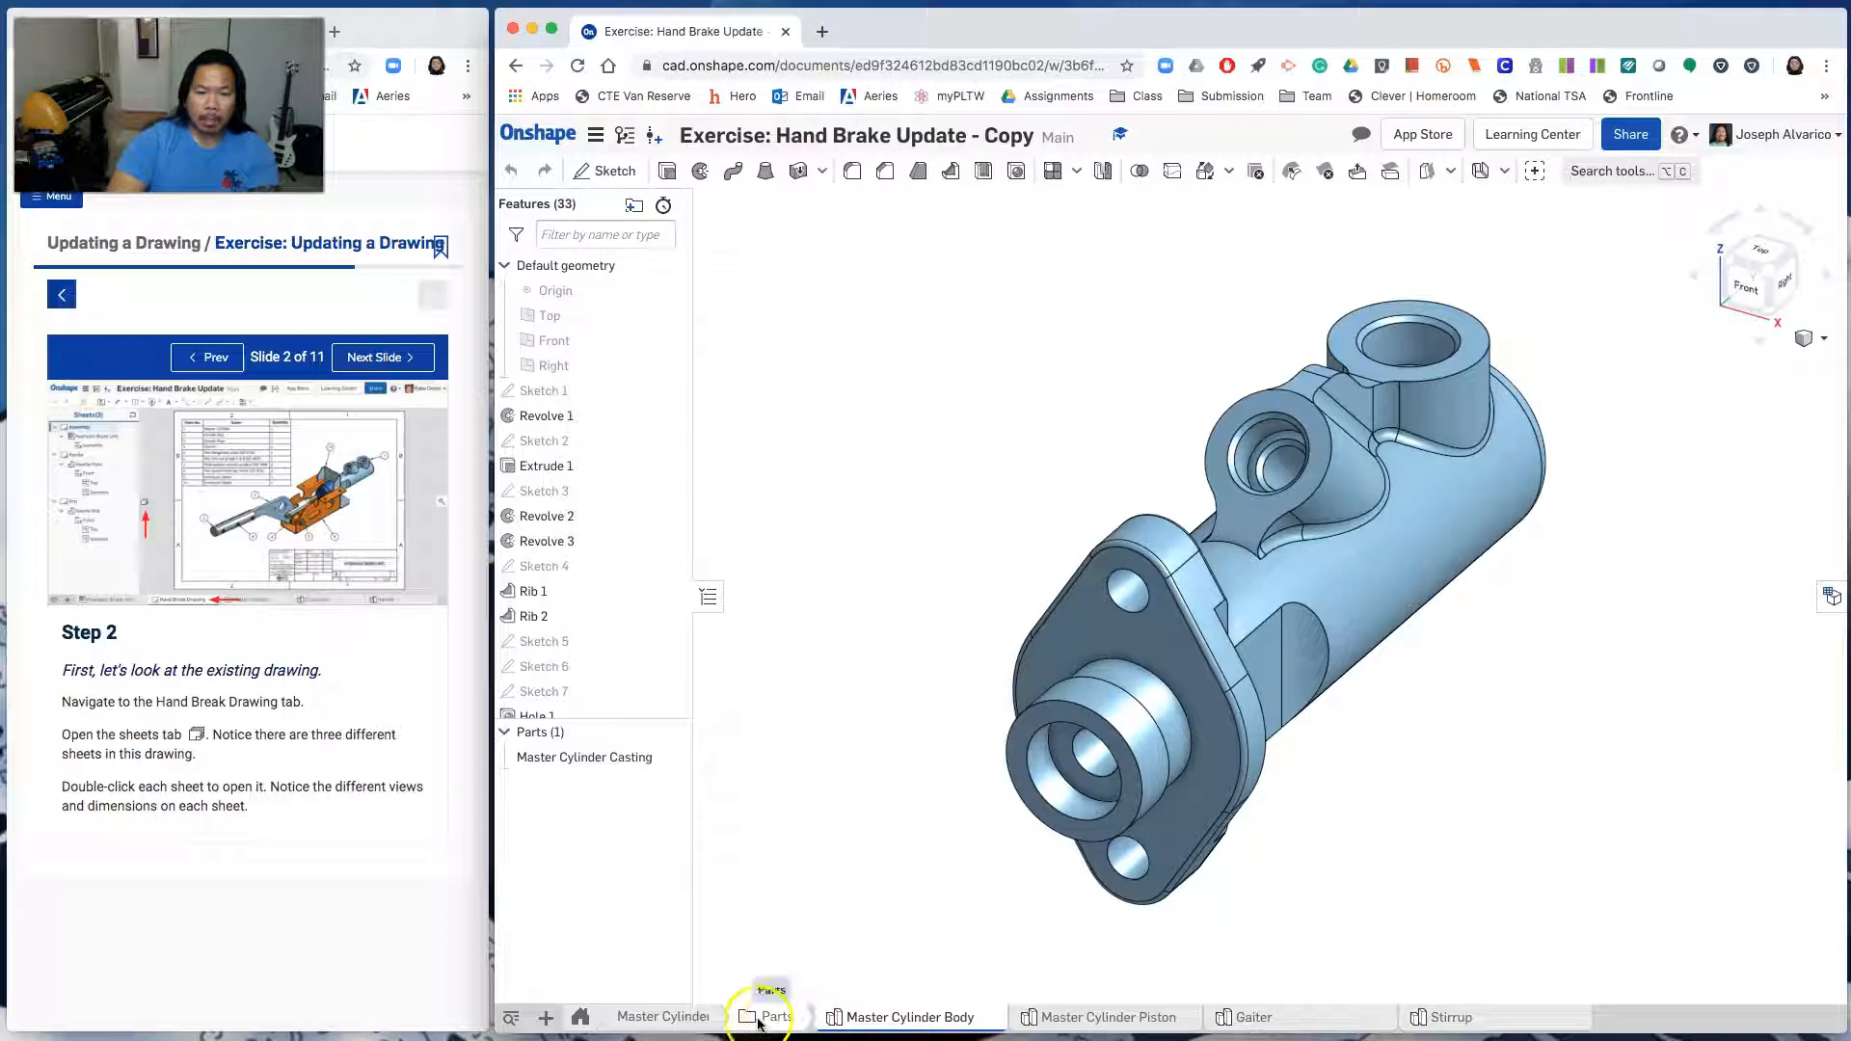
{"action": "left_click", "coordinate": [651, 1020]}
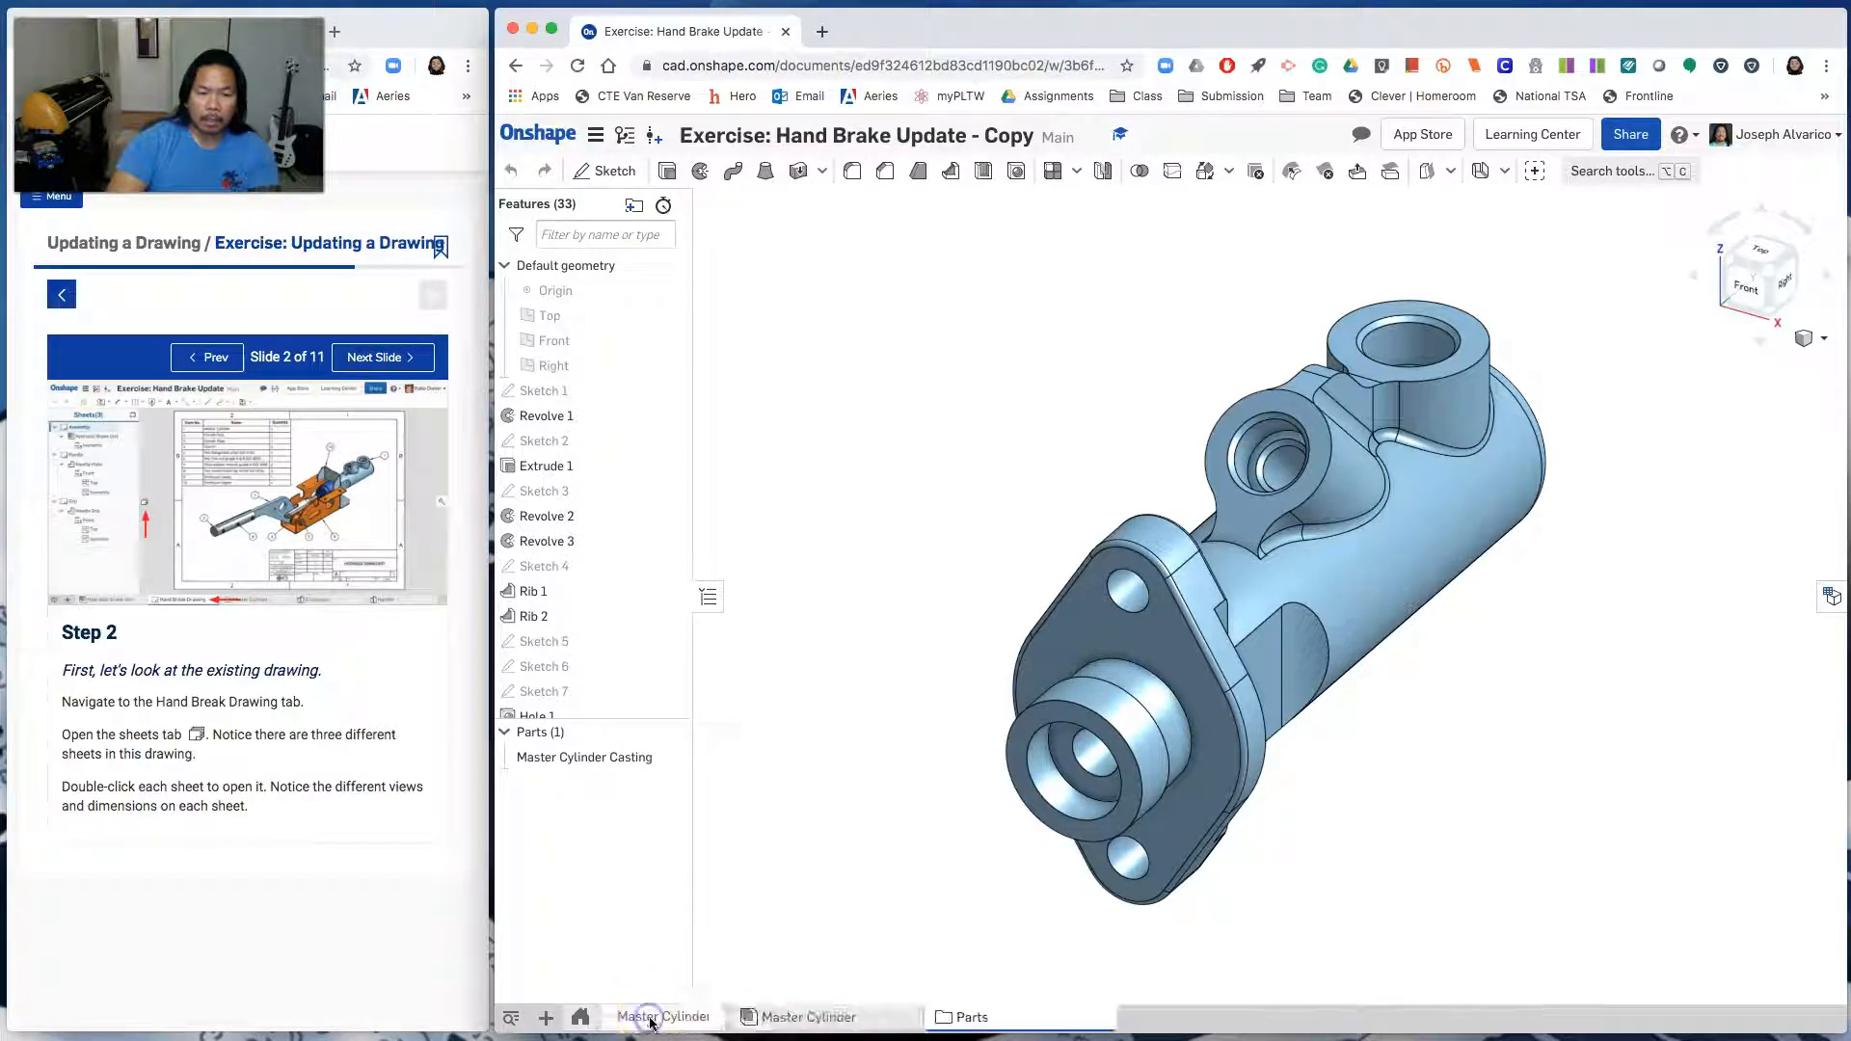
{"action": "left_click", "coordinate": [583, 1020]}
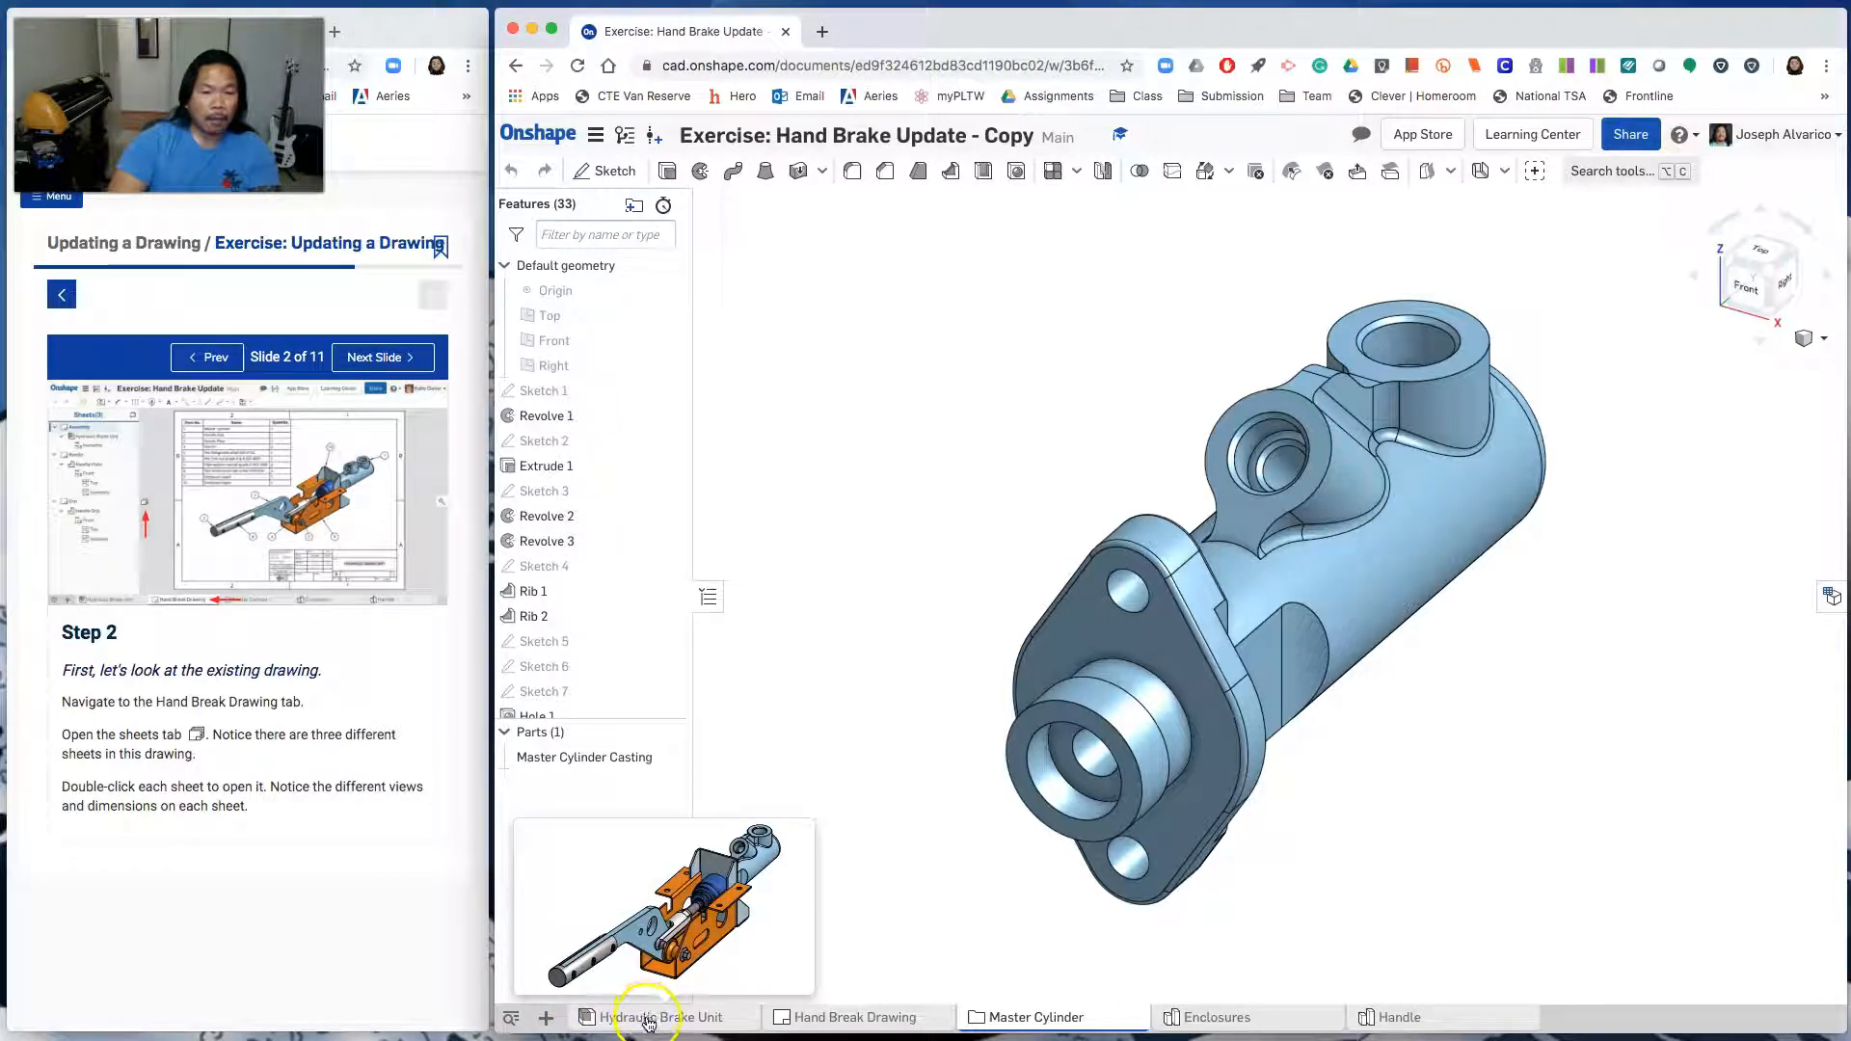
{"action": "left_click", "coordinate": [869, 1019]}
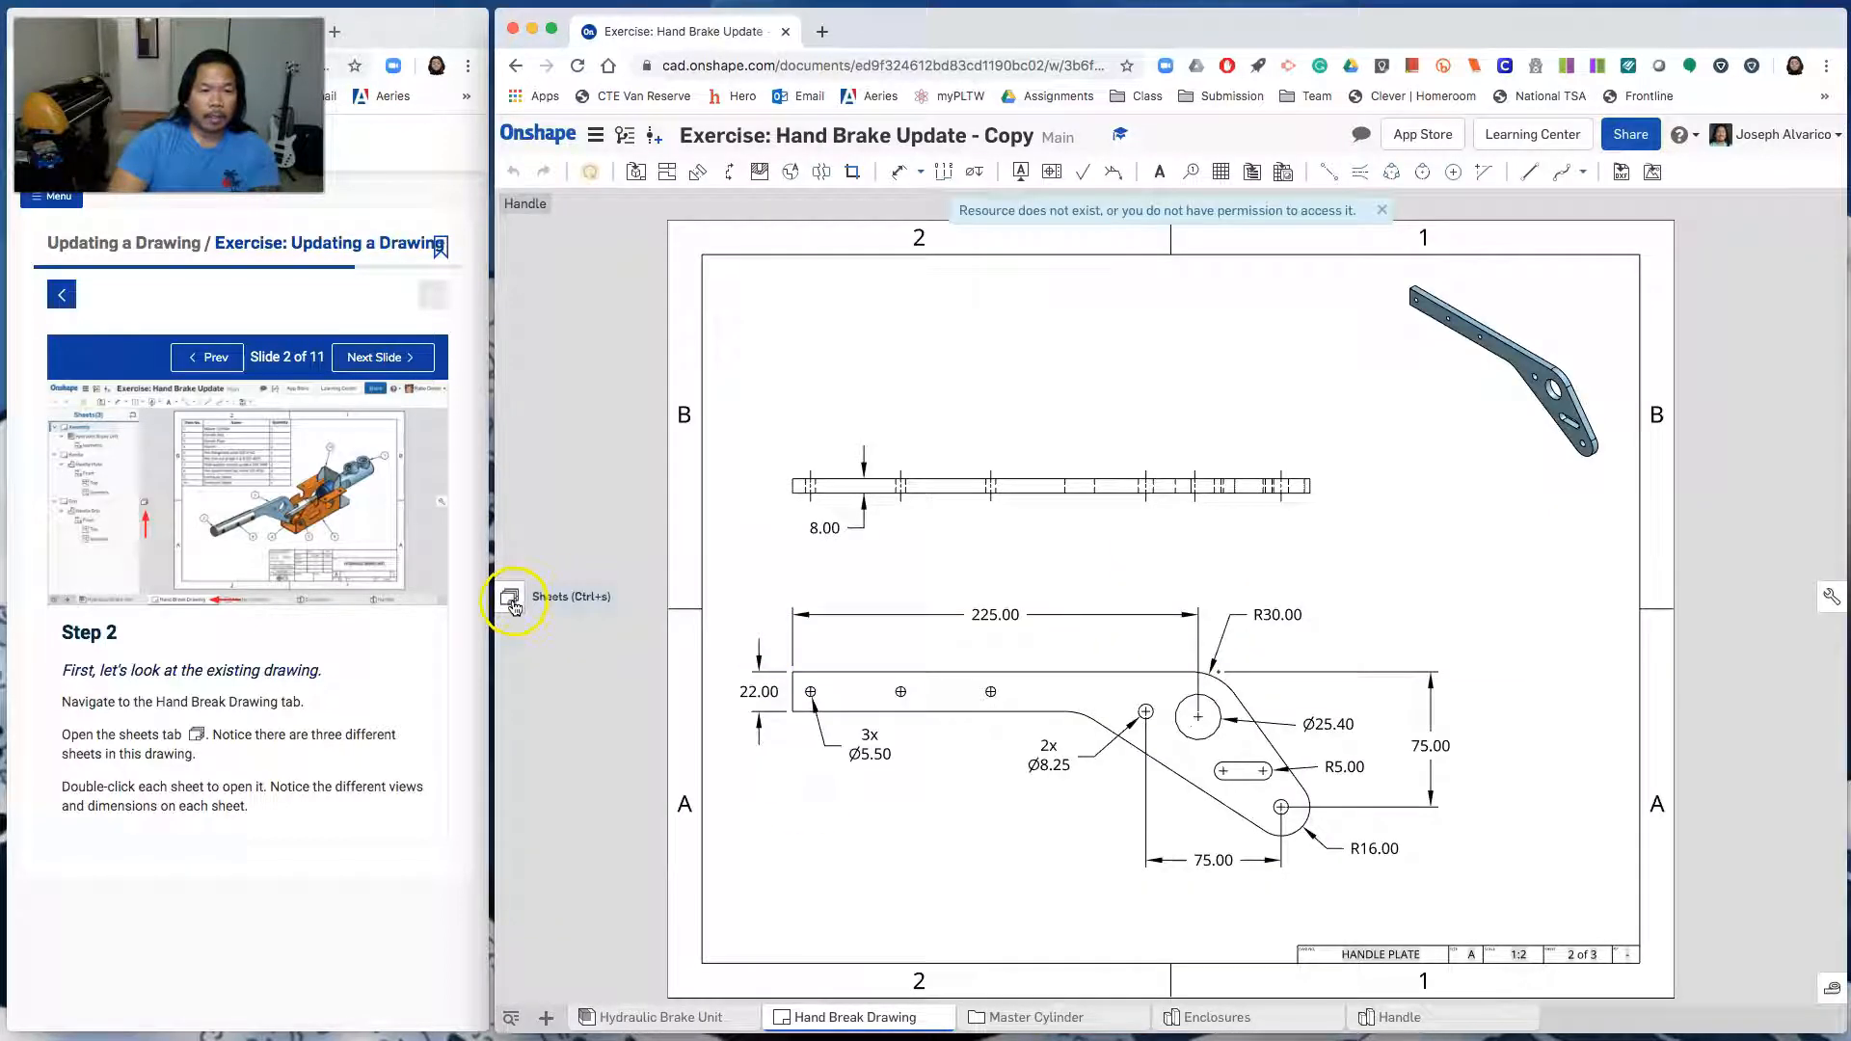
Show the drawing's sheet list and view the Assembly, Handle and Grip sheets one after another
{"action": "left_click", "coordinate": [510, 600]}
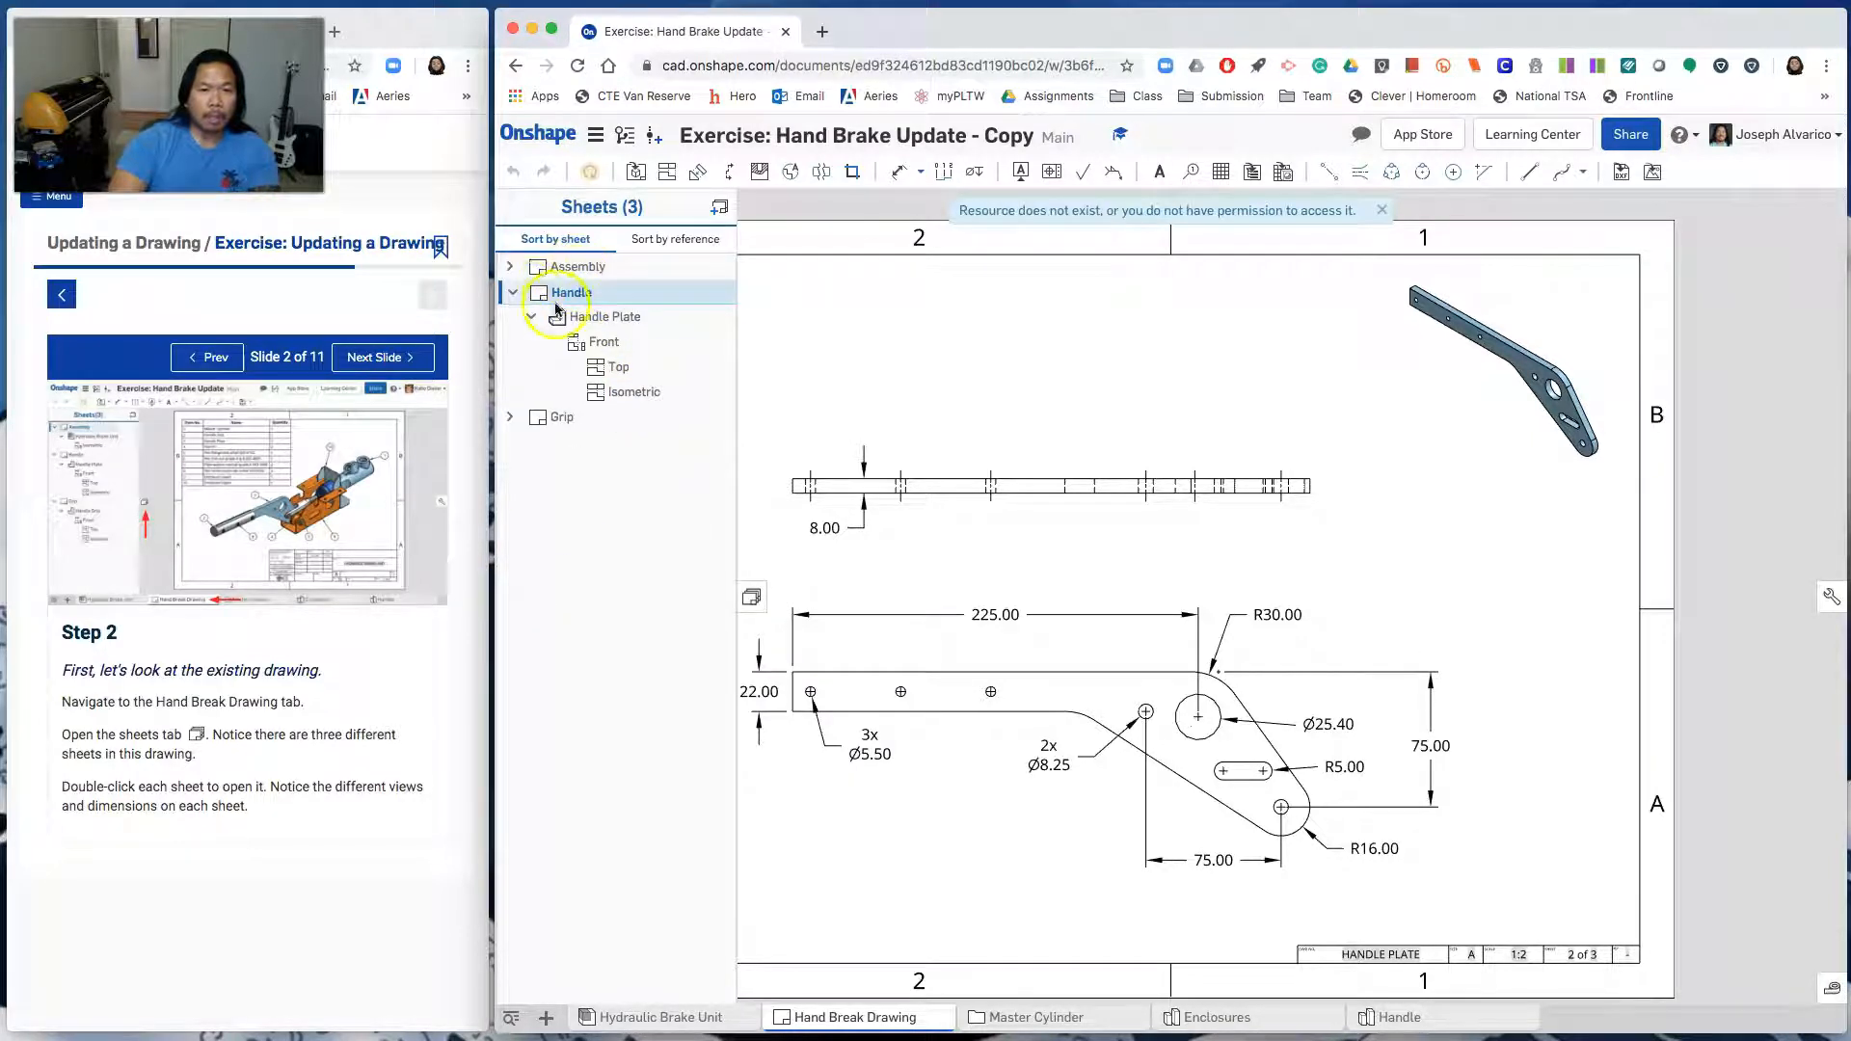
{"action": "left_click", "coordinate": [516, 294]}
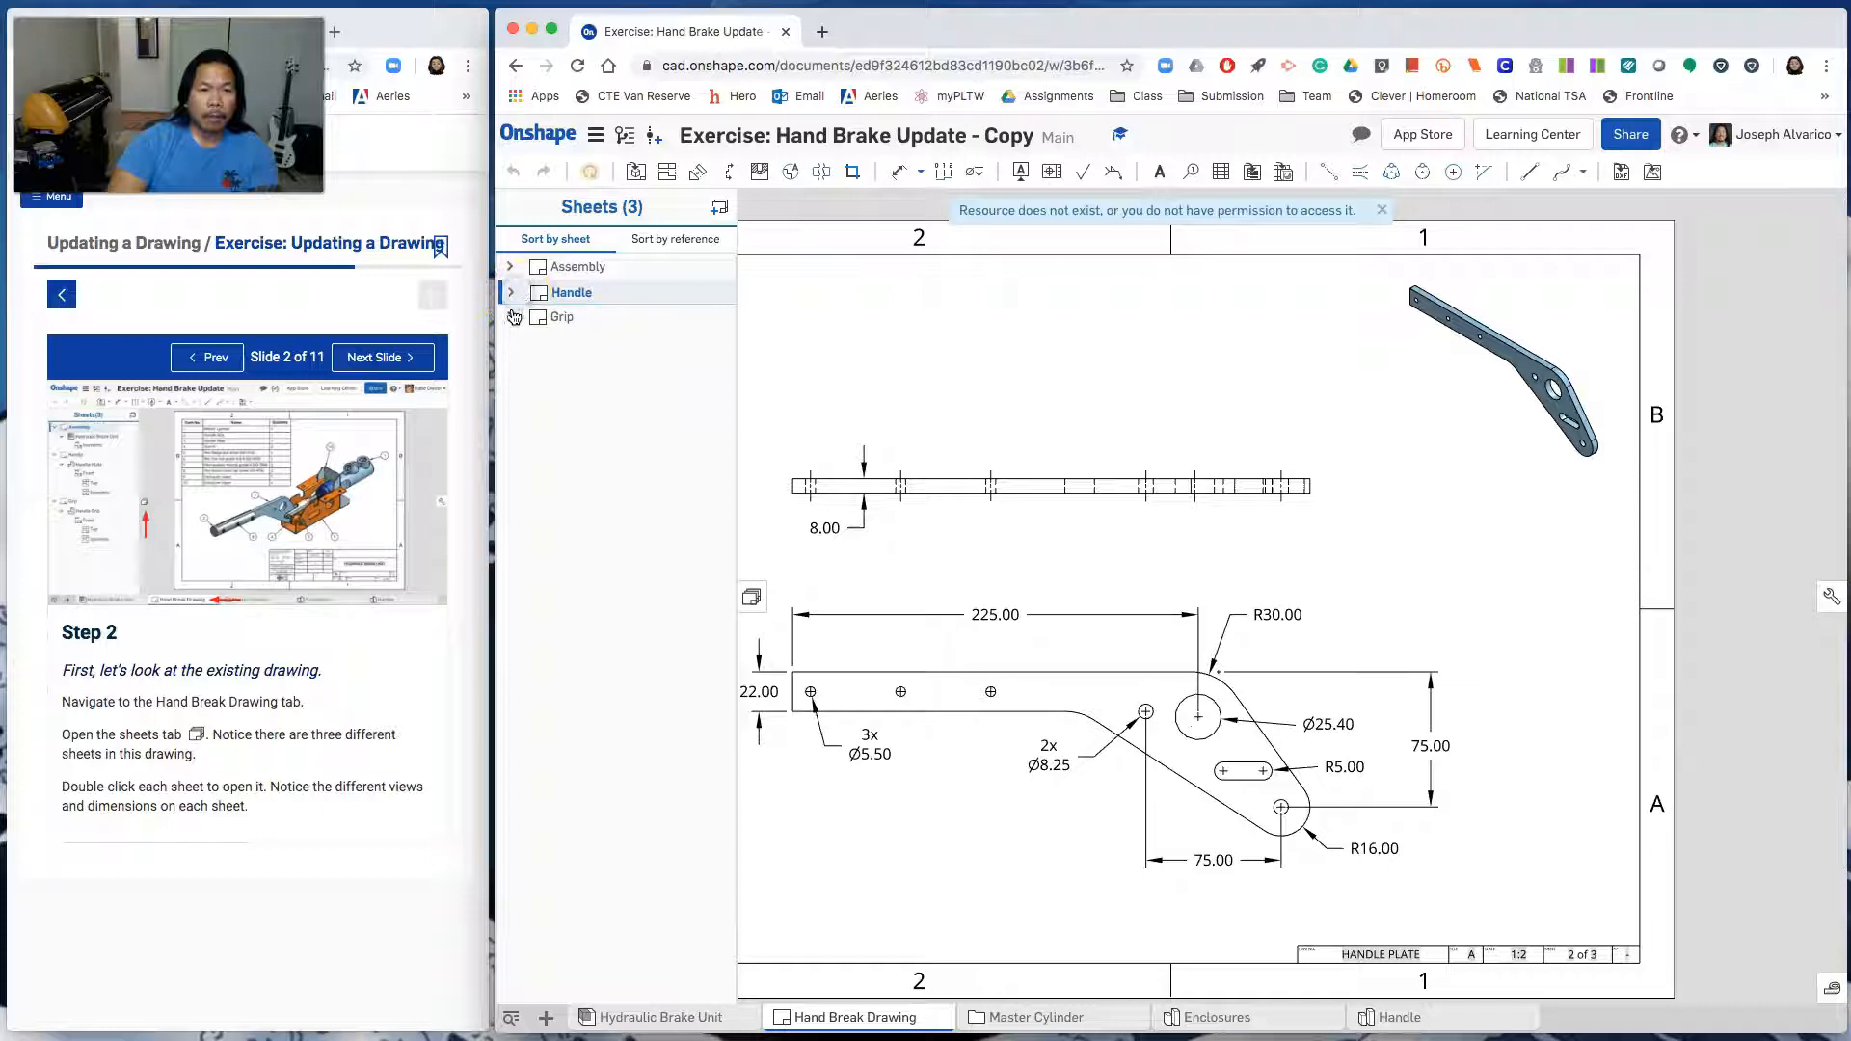
{"action": "double_click", "coordinate": [571, 270]}
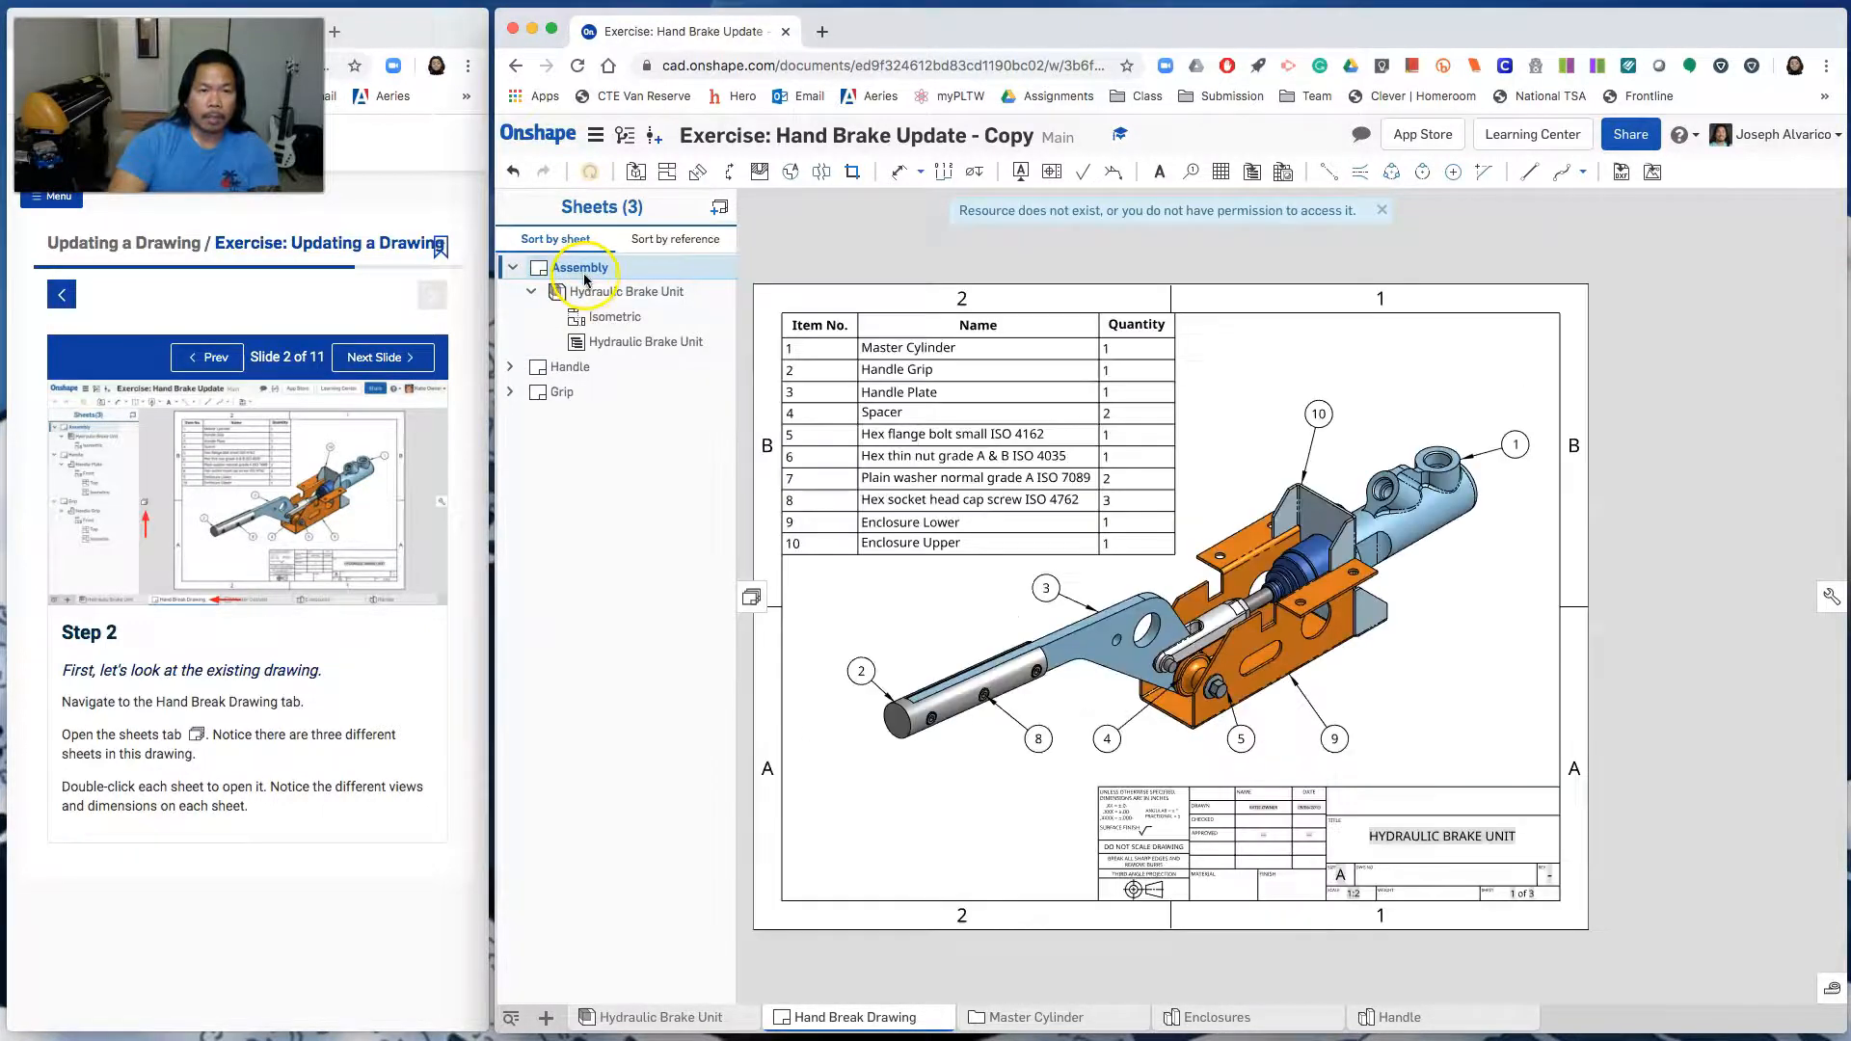
{"action": "double_click", "coordinate": [567, 367]}
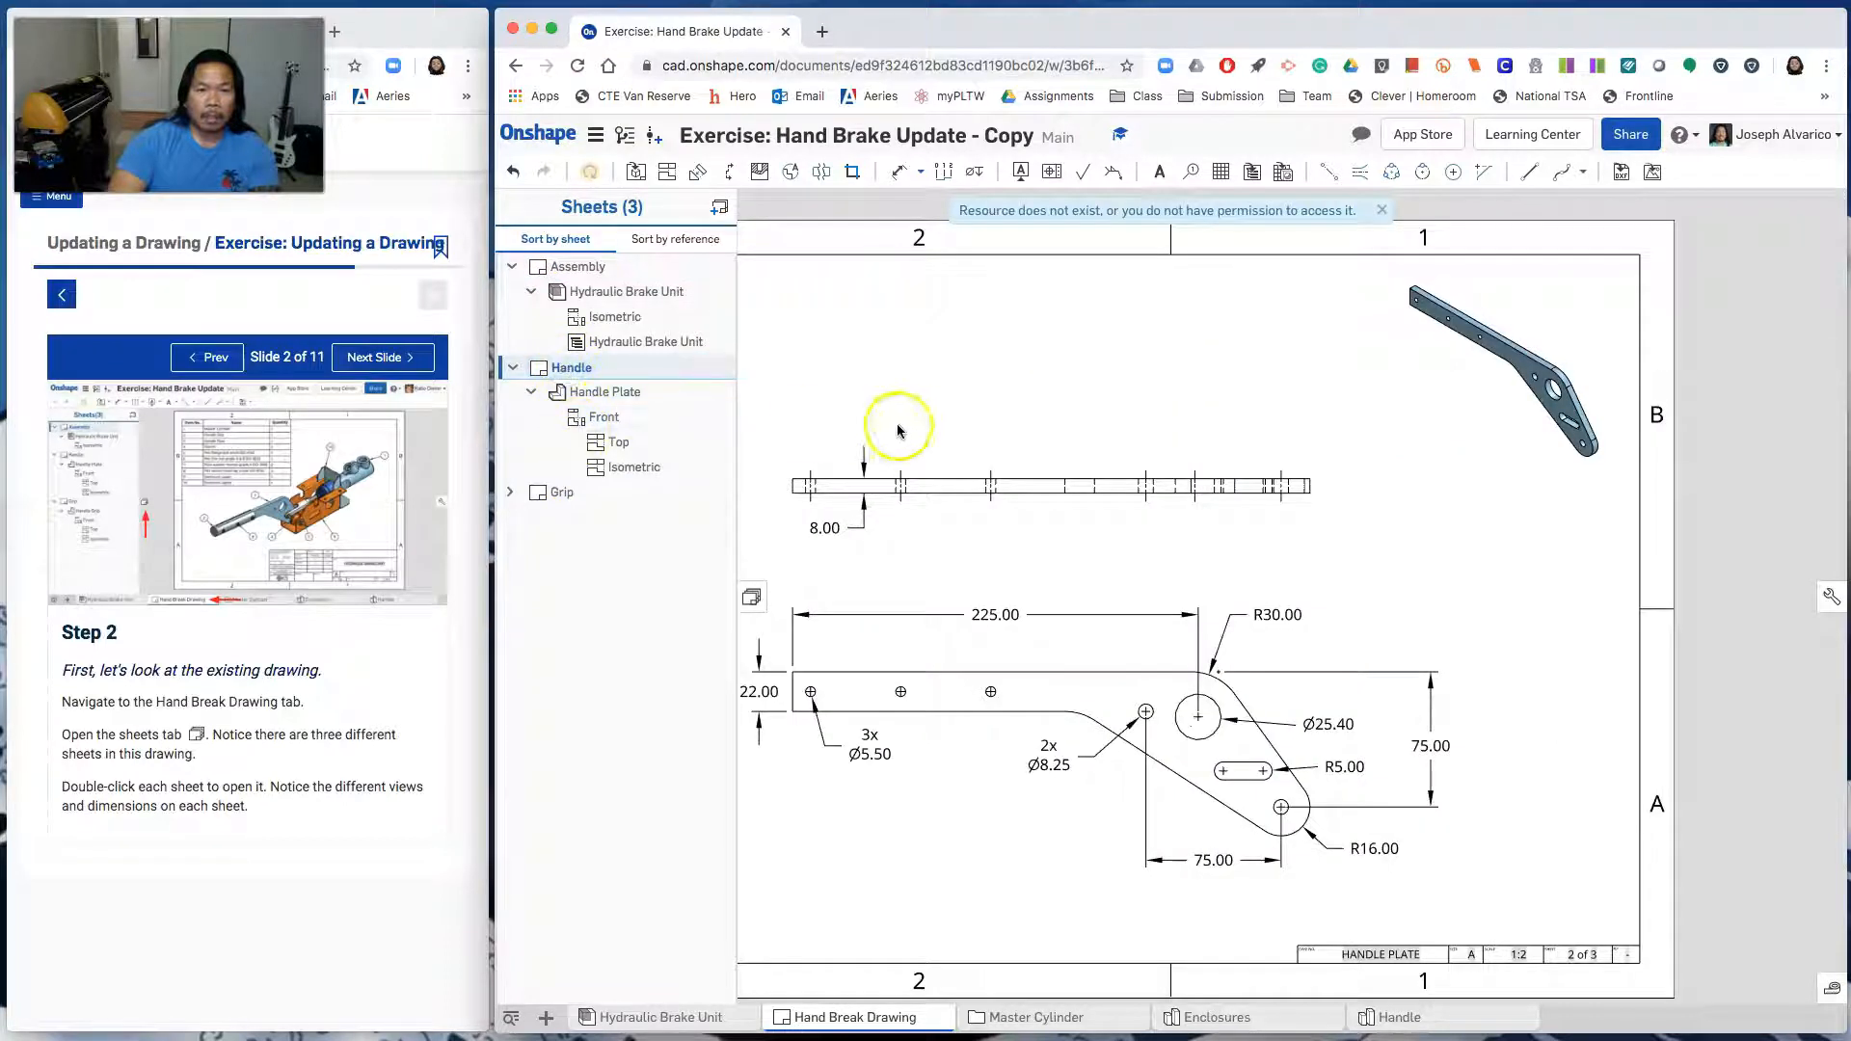
{"action": "double_click", "coordinate": [564, 493]}
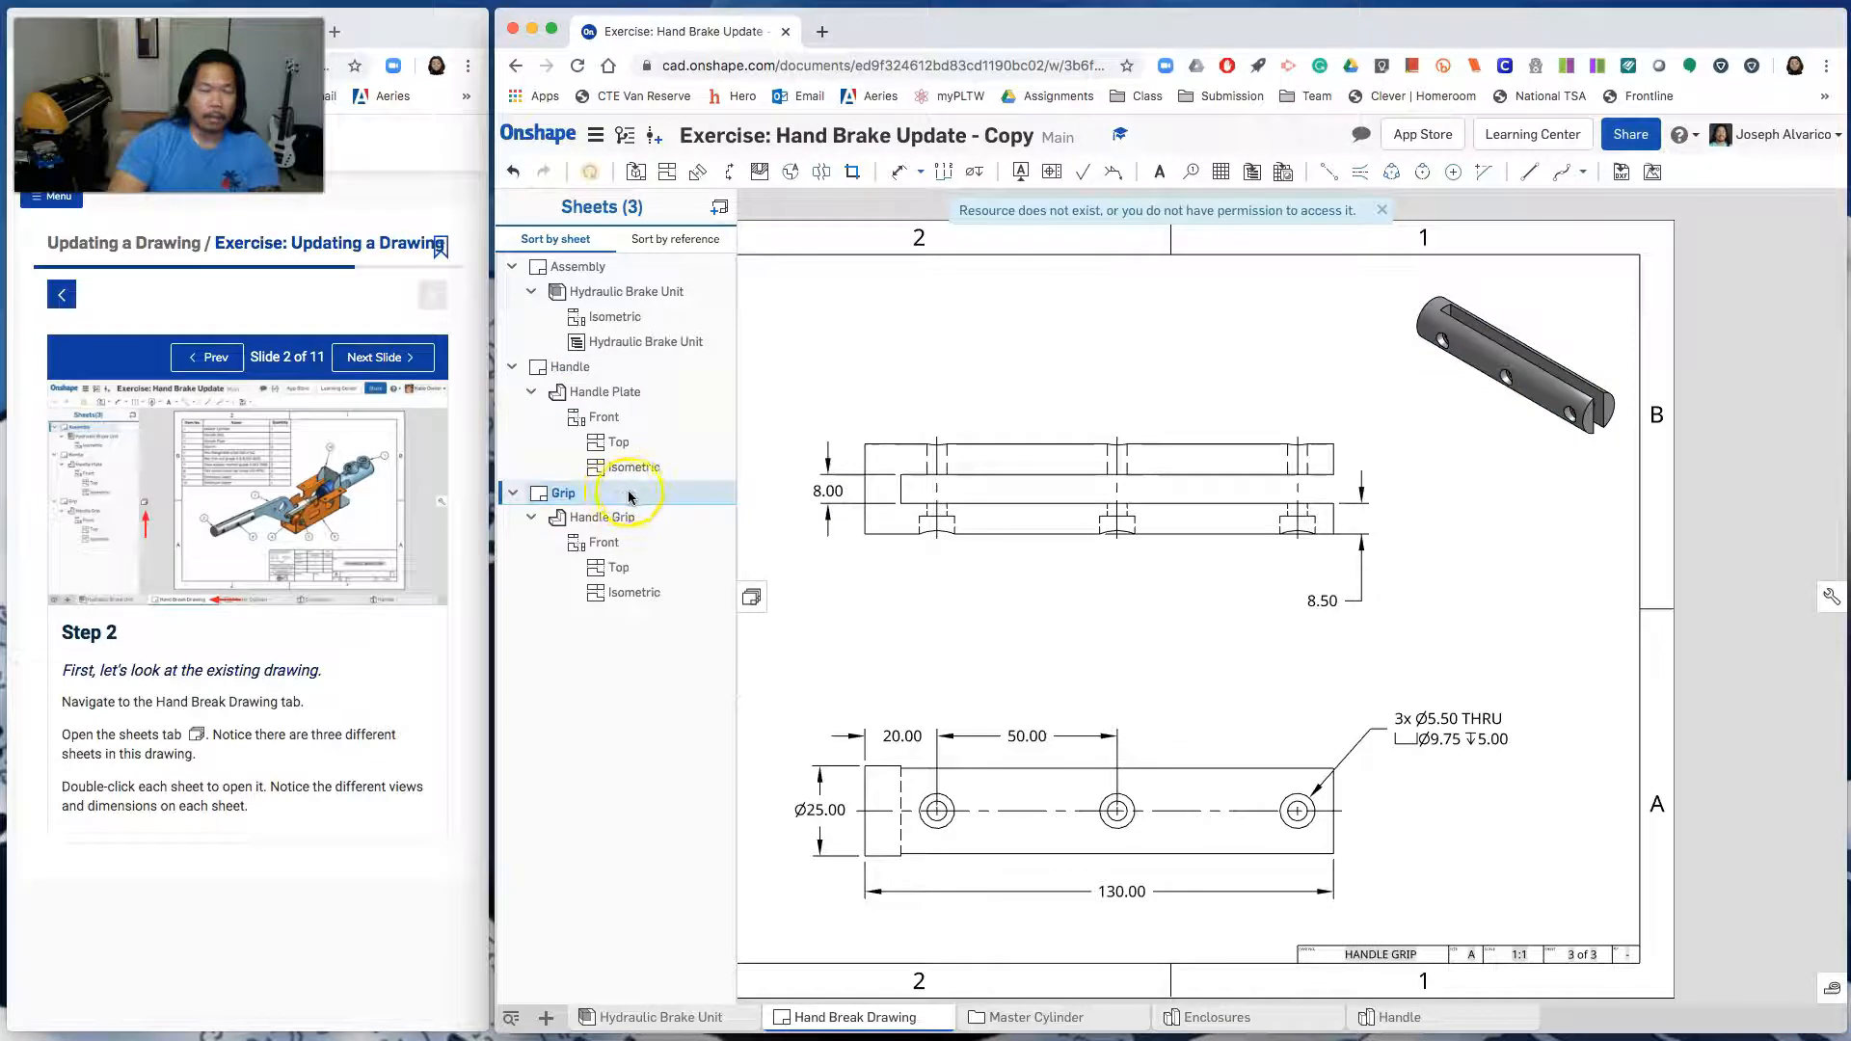
Following slide 3, open the Handle Part Studio's Main Sketch for editing and view it normal to the sketch plane
{"action": "left_click", "coordinate": [378, 358]}
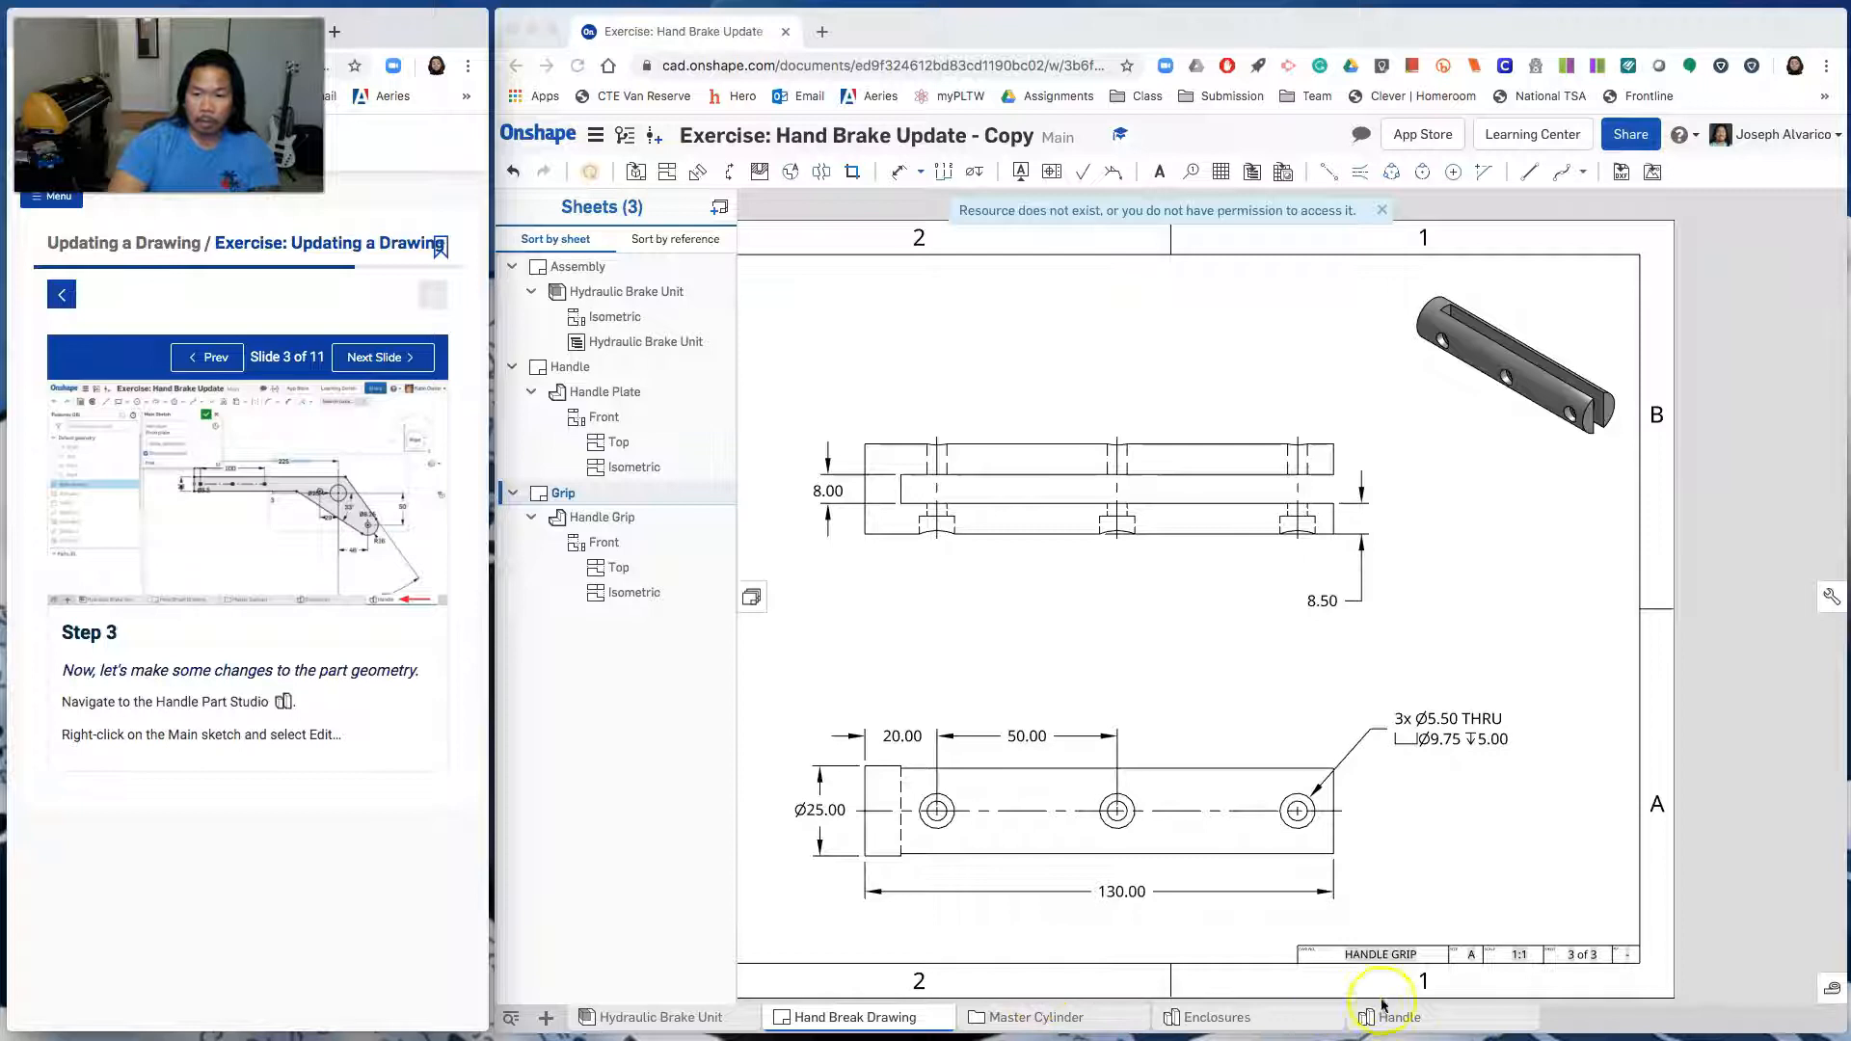
{"action": "left_click", "coordinate": [1406, 1019]}
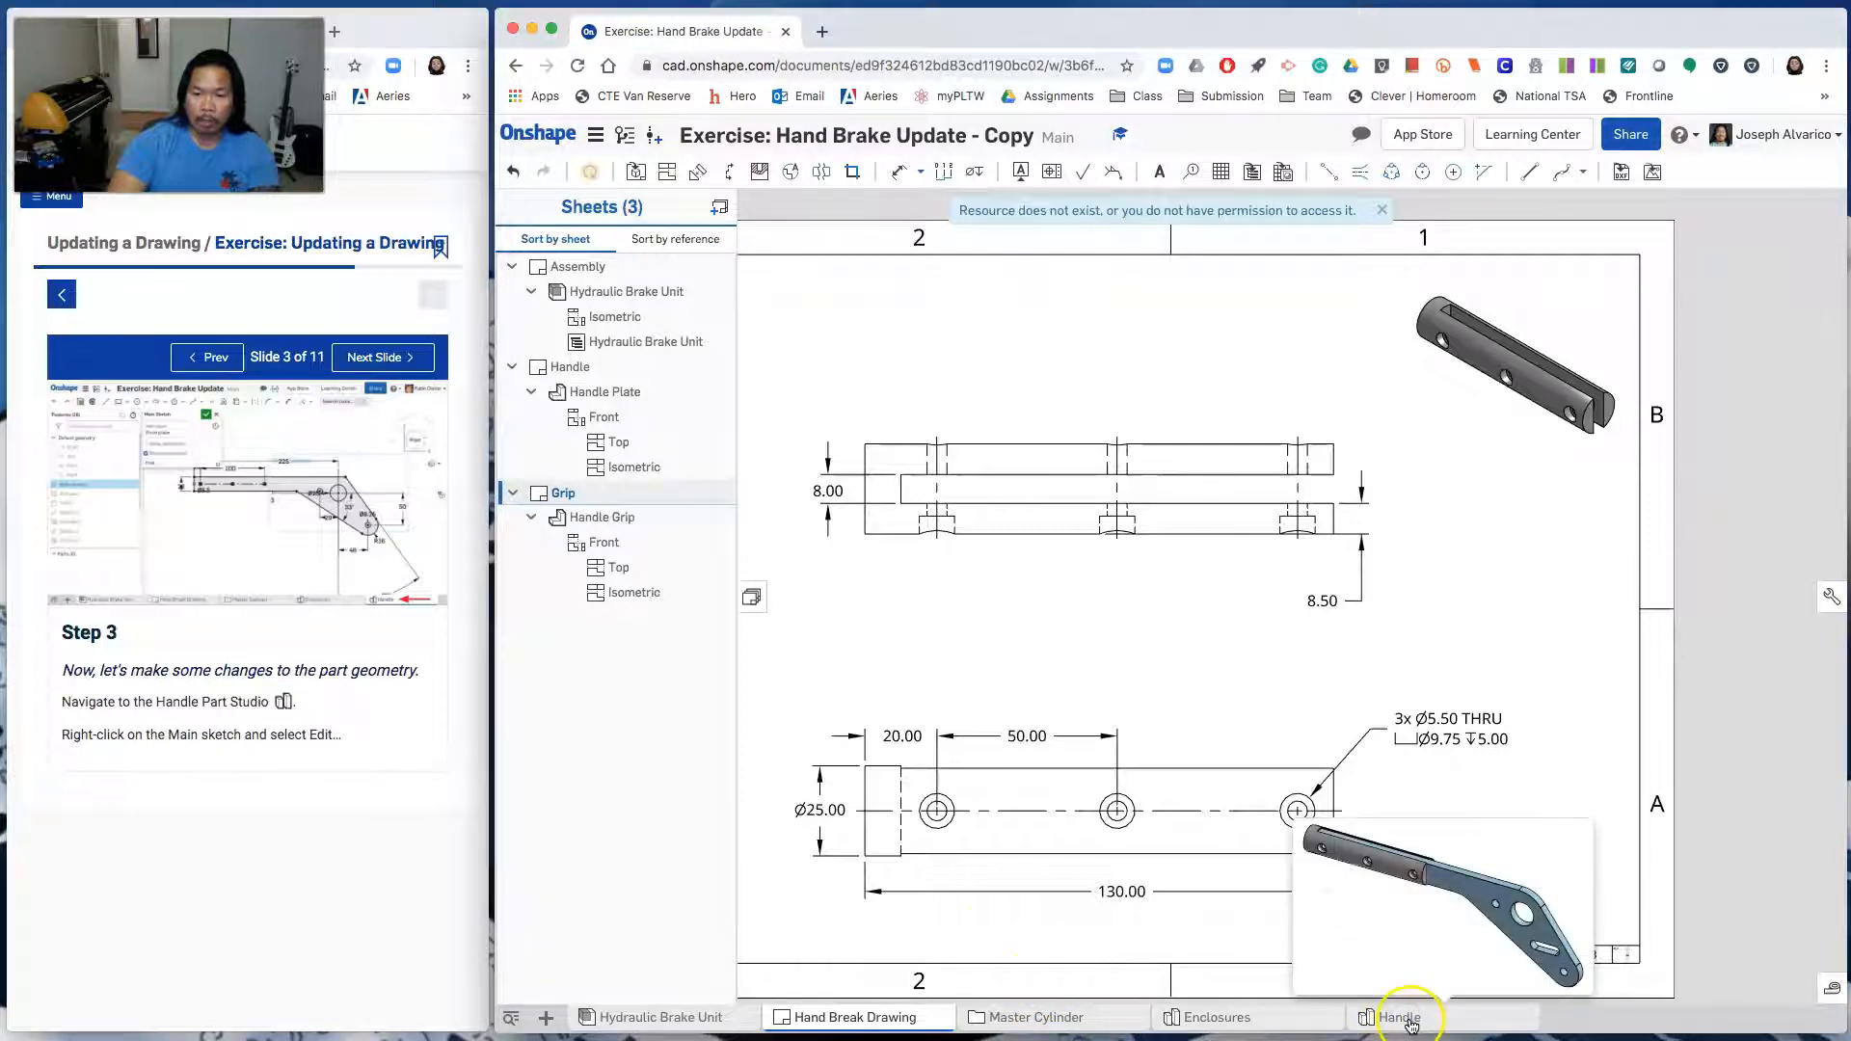
{"action": "left_click", "coordinate": [1408, 1019]}
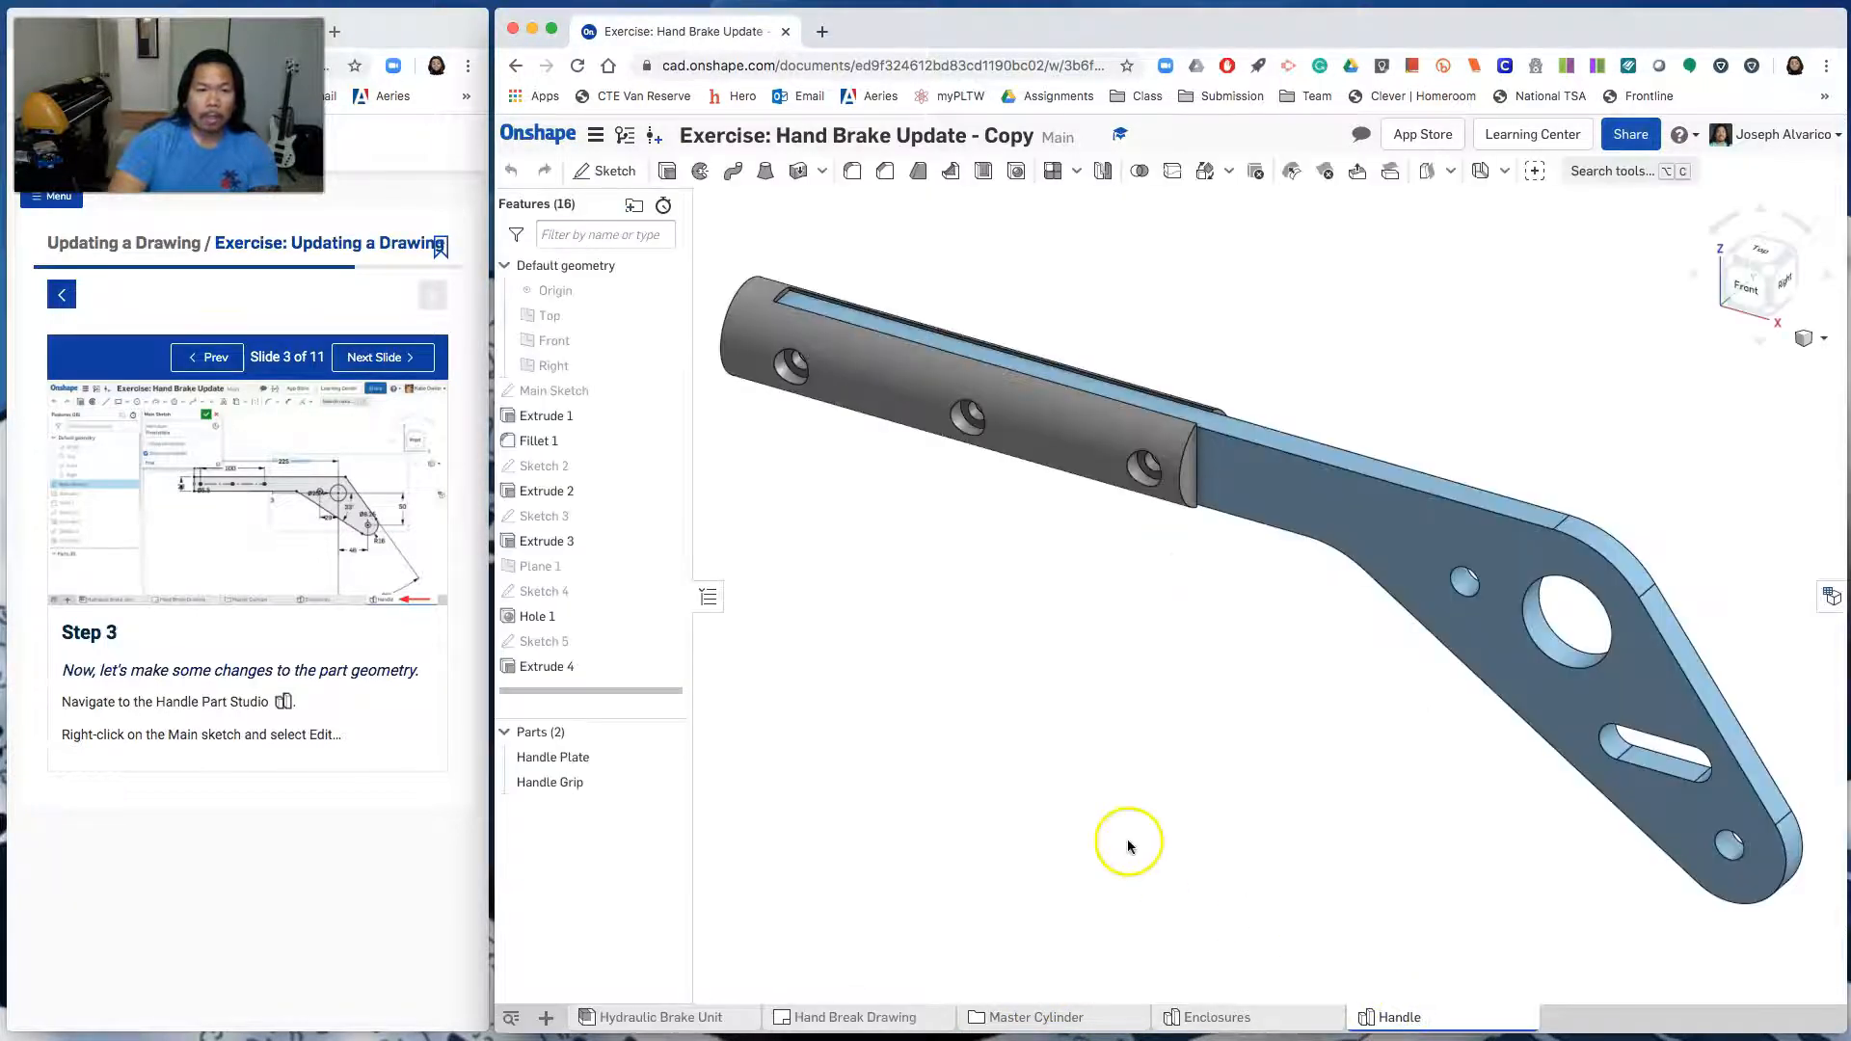
{"action": "right_click", "coordinate": [569, 392]}
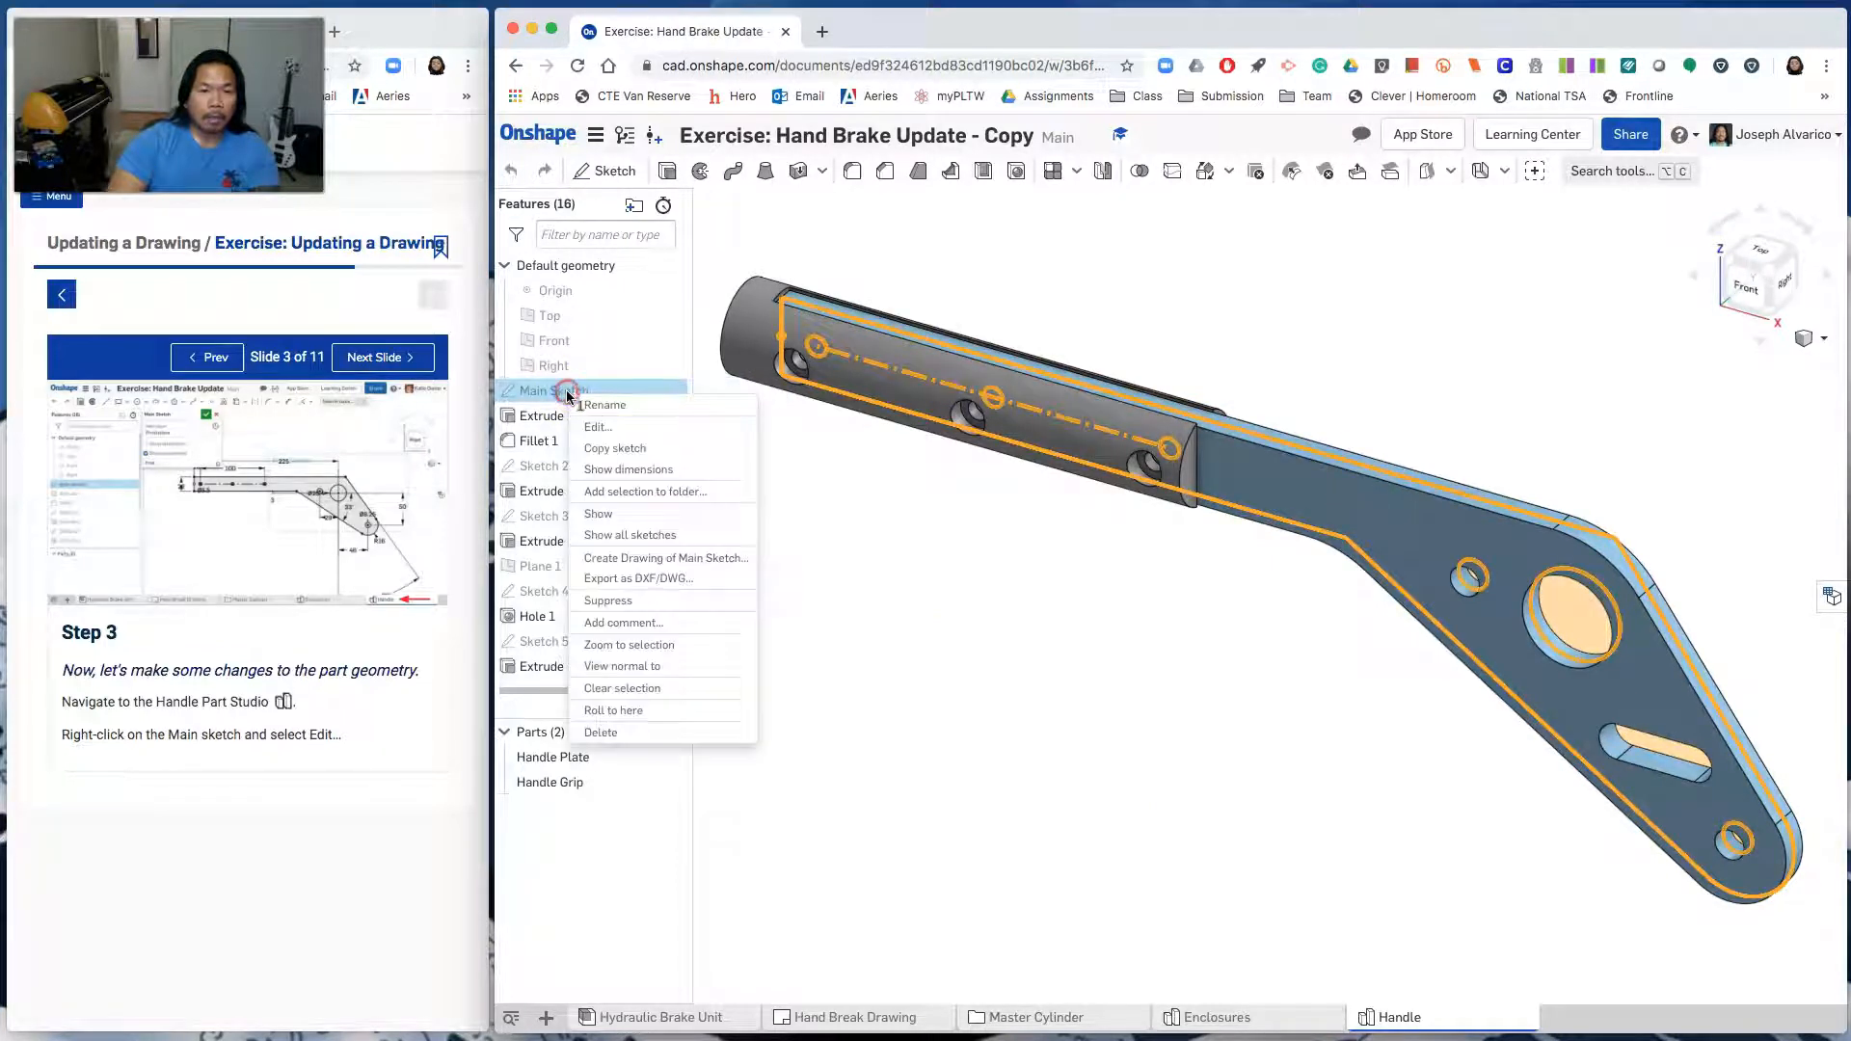
{"action": "left_click", "coordinate": [607, 427]}
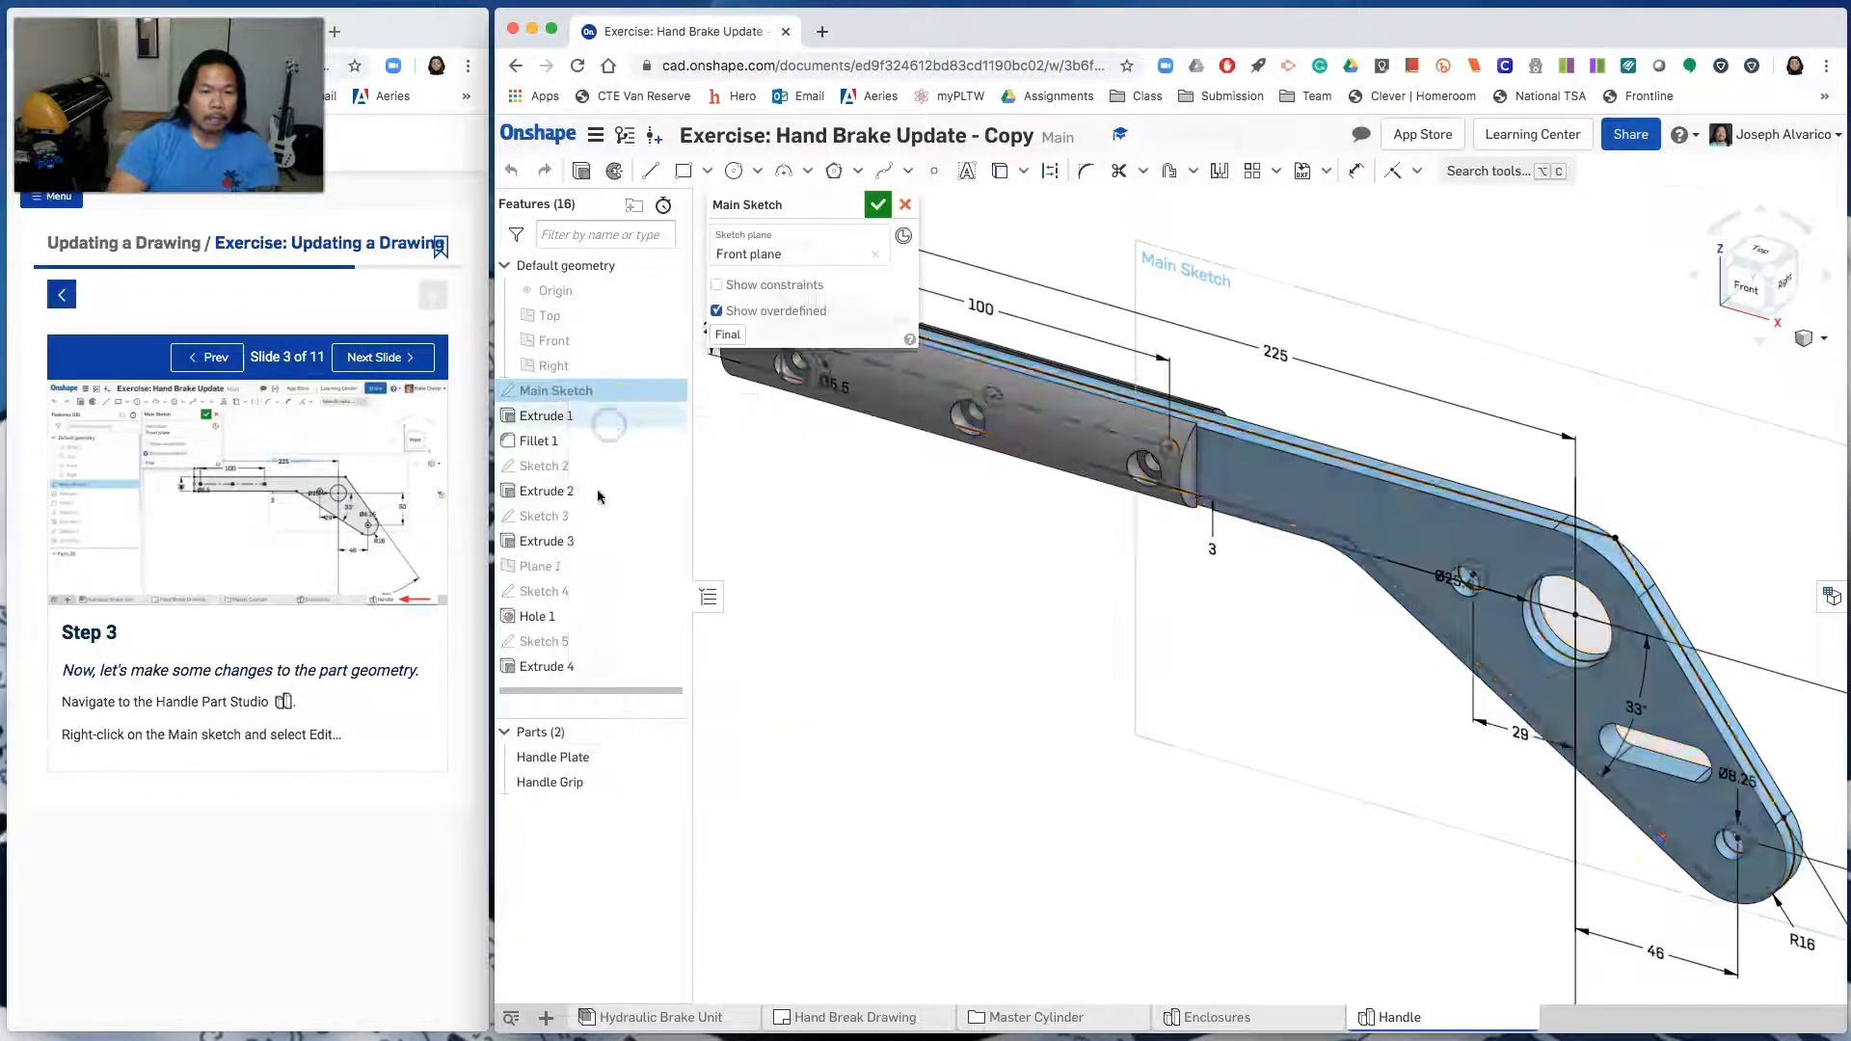
{"action": "right_click", "coordinate": [1156, 599]}
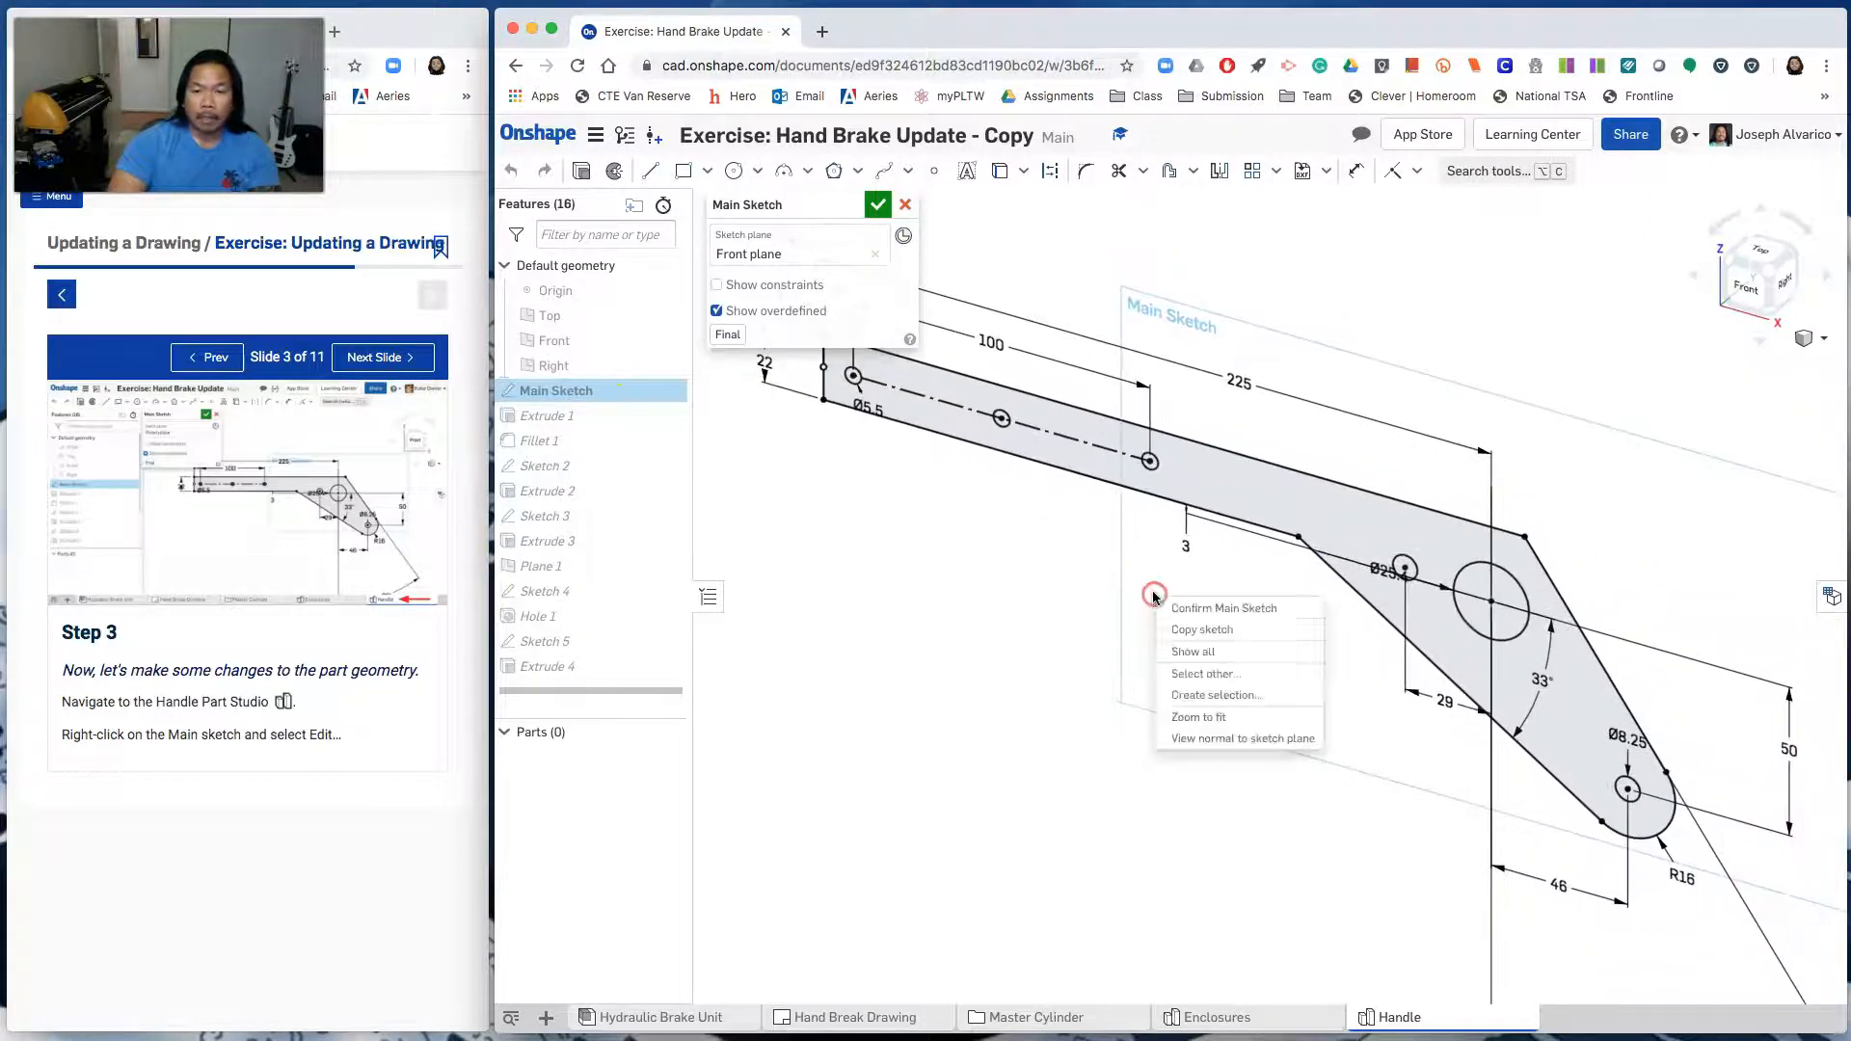
{"action": "left_click", "coordinate": [1237, 740]}
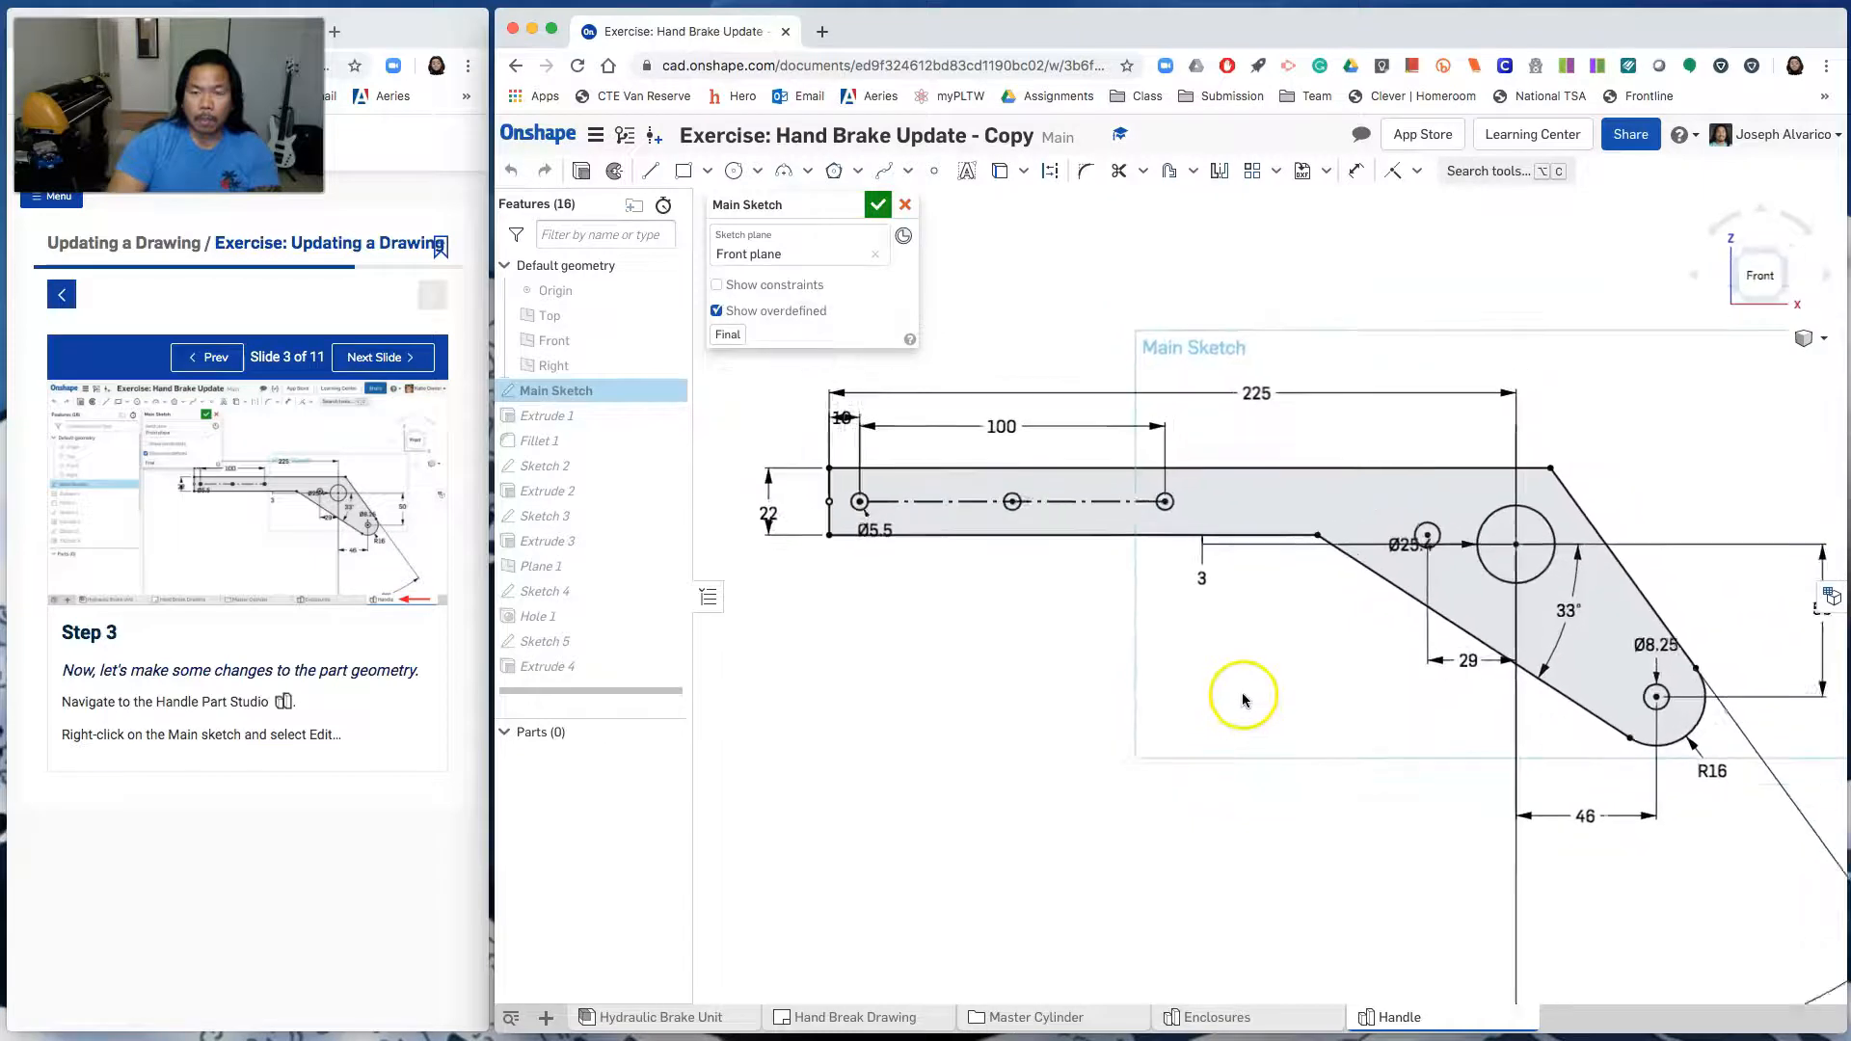
Following slide 4, set both the handle arm's height and the first small hole's distance from the arm's end to 25 mm
{"action": "left_click", "coordinate": [382, 356]}
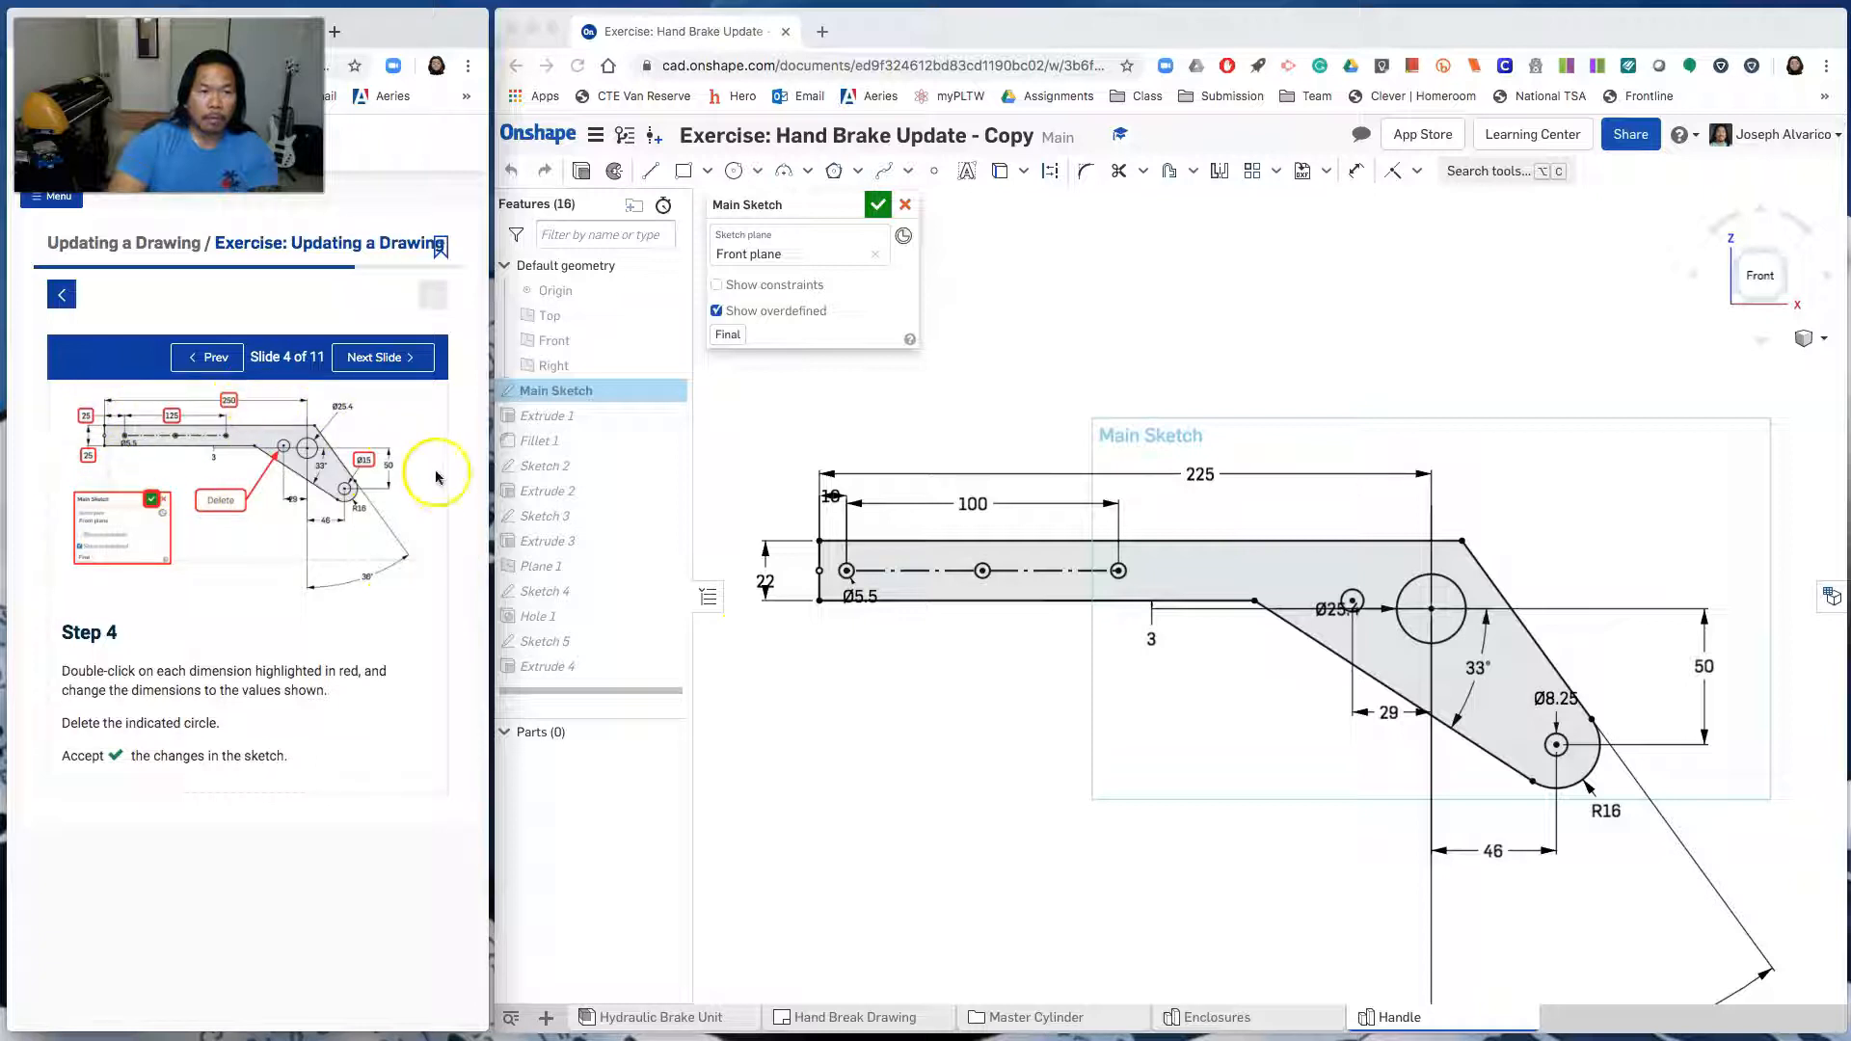
{"action": "scroll", "coordinate": [856, 590], "scroll_direction": "up", "scroll_amount": 4}
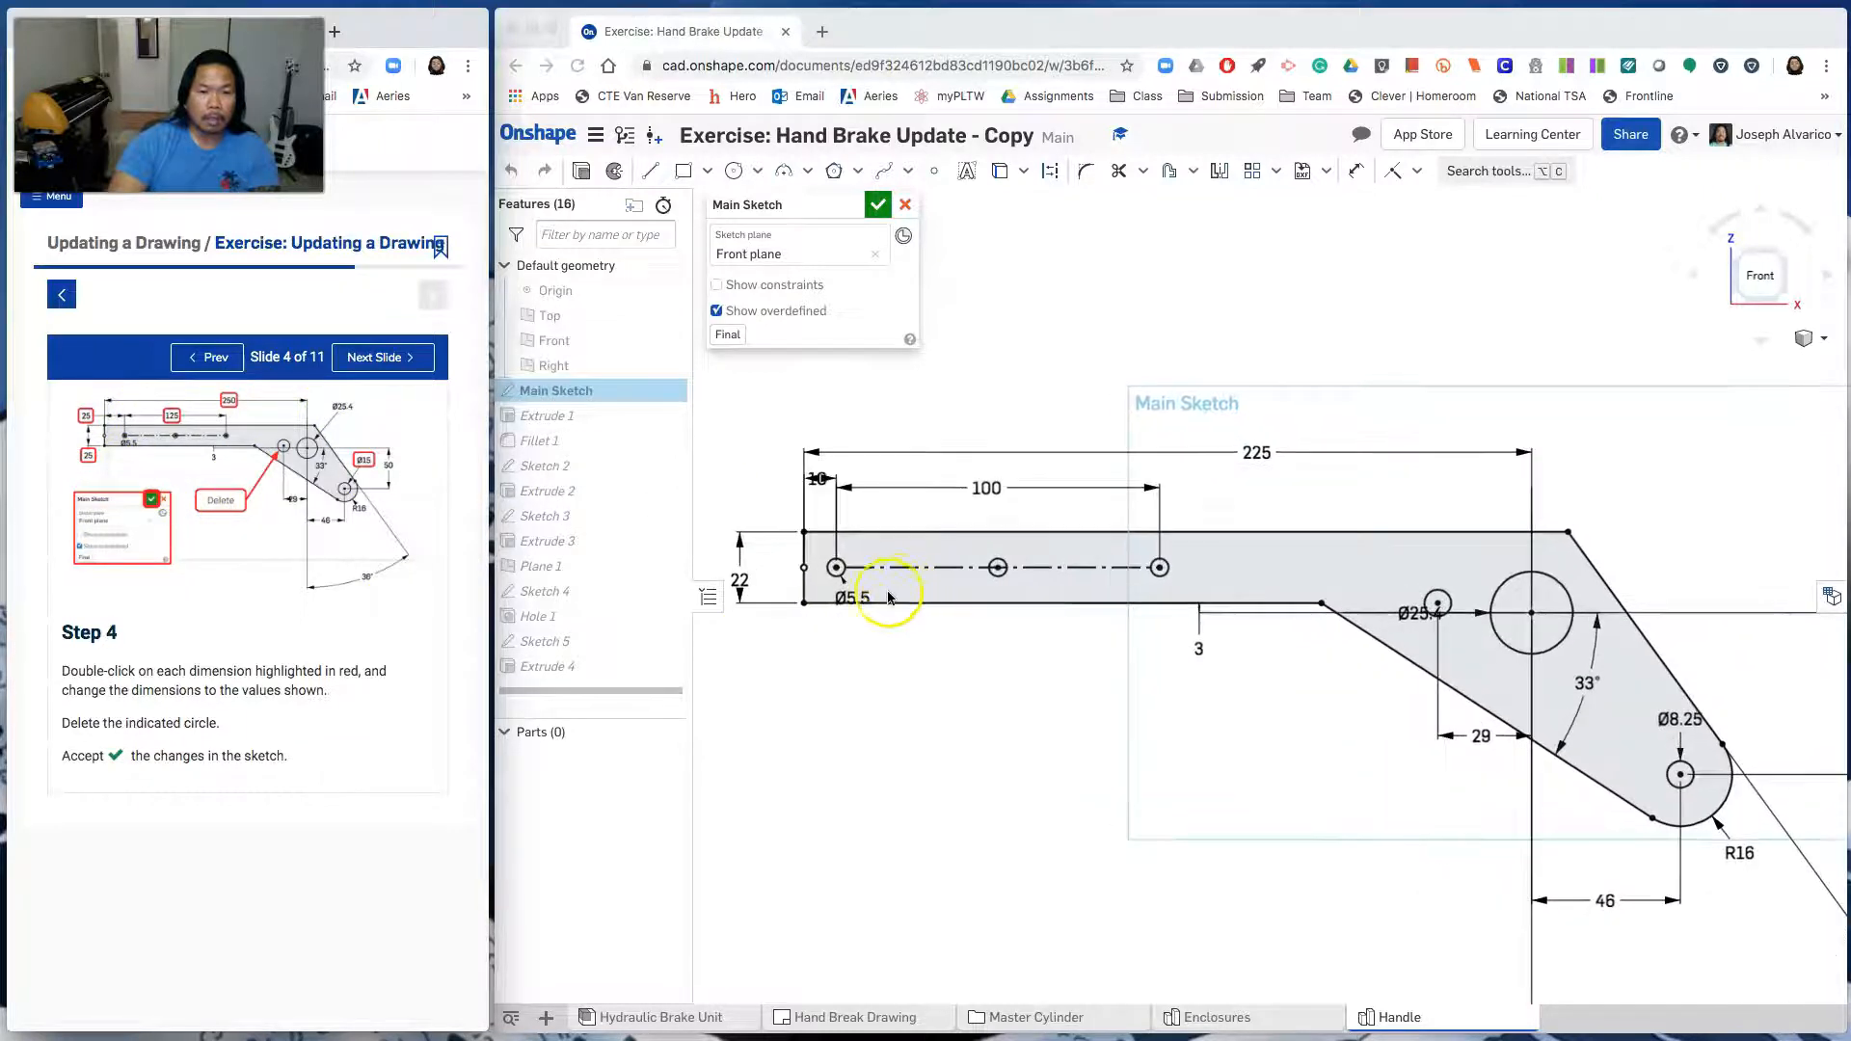
{"action": "left_click", "coordinate": [961, 653]}
{"action": "scroll", "coordinate": [887, 646], "scroll_direction": "up", "scroll_amount": 3}
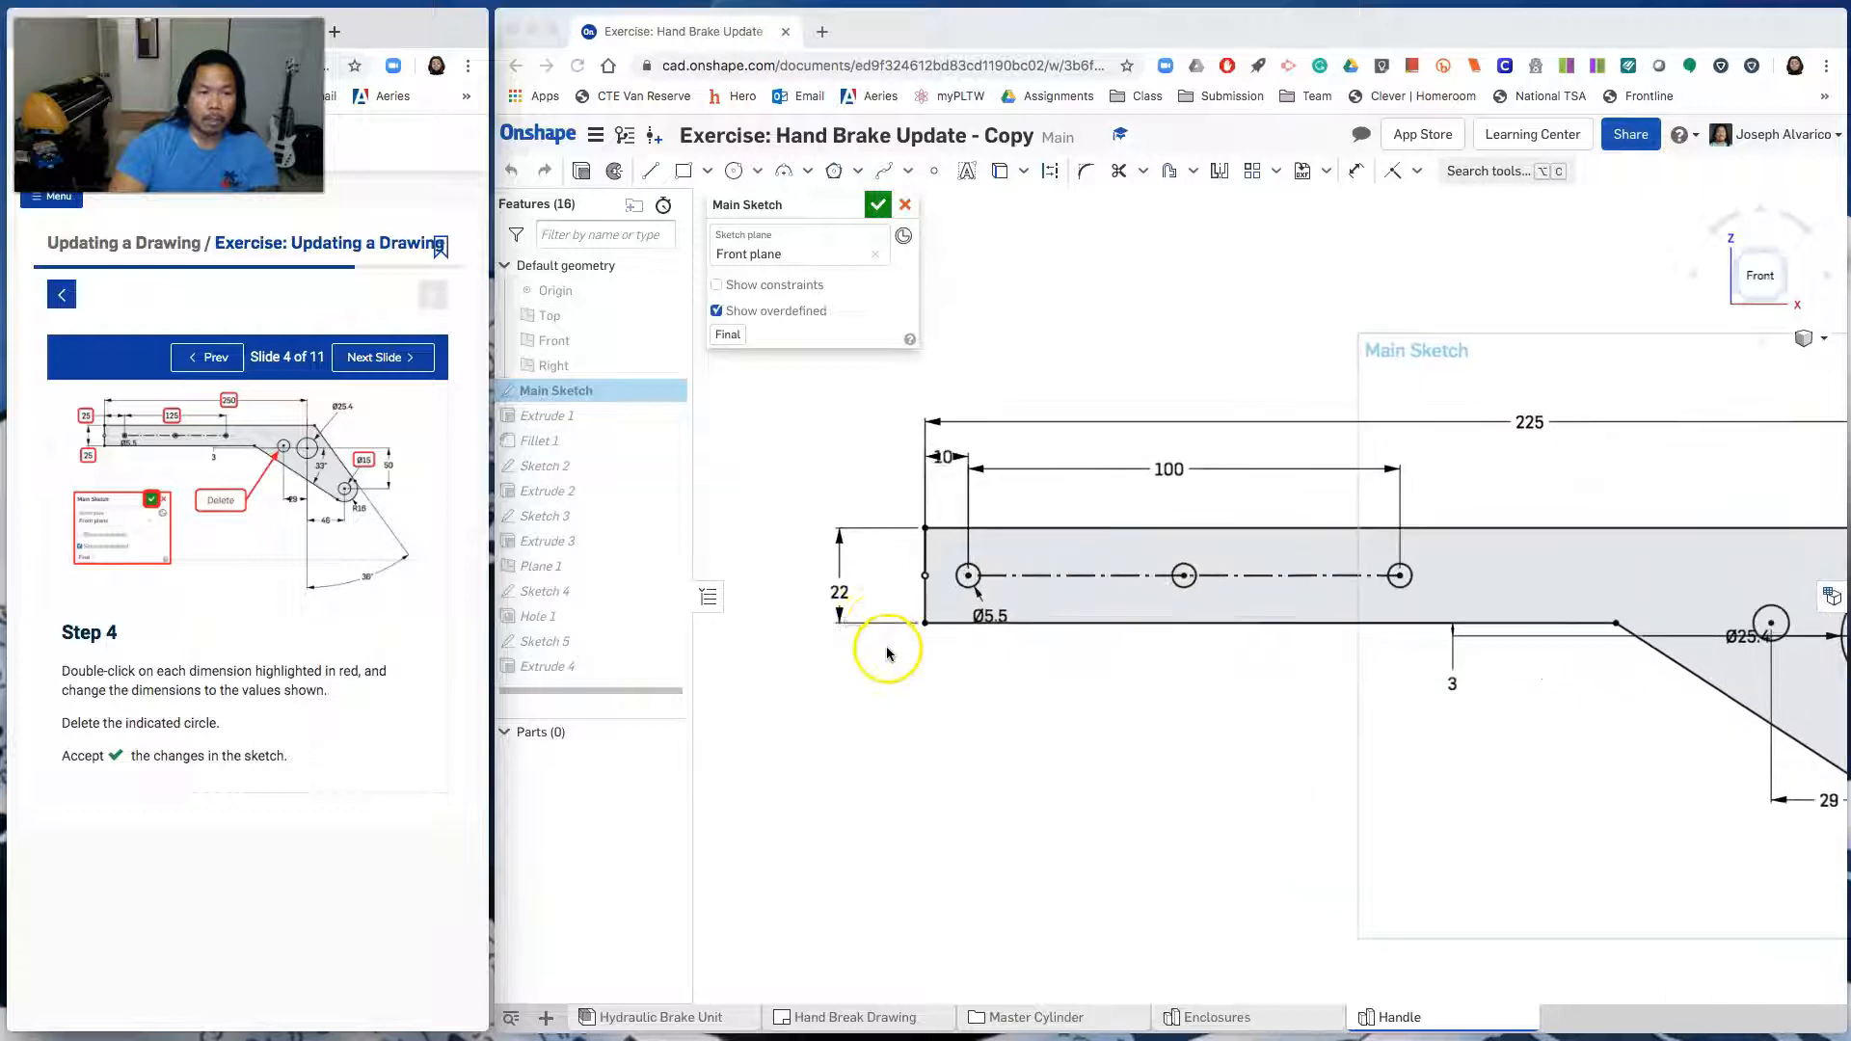
{"action": "double_click", "coordinate": [838, 595]}
{"action": "type", "text": "25"}
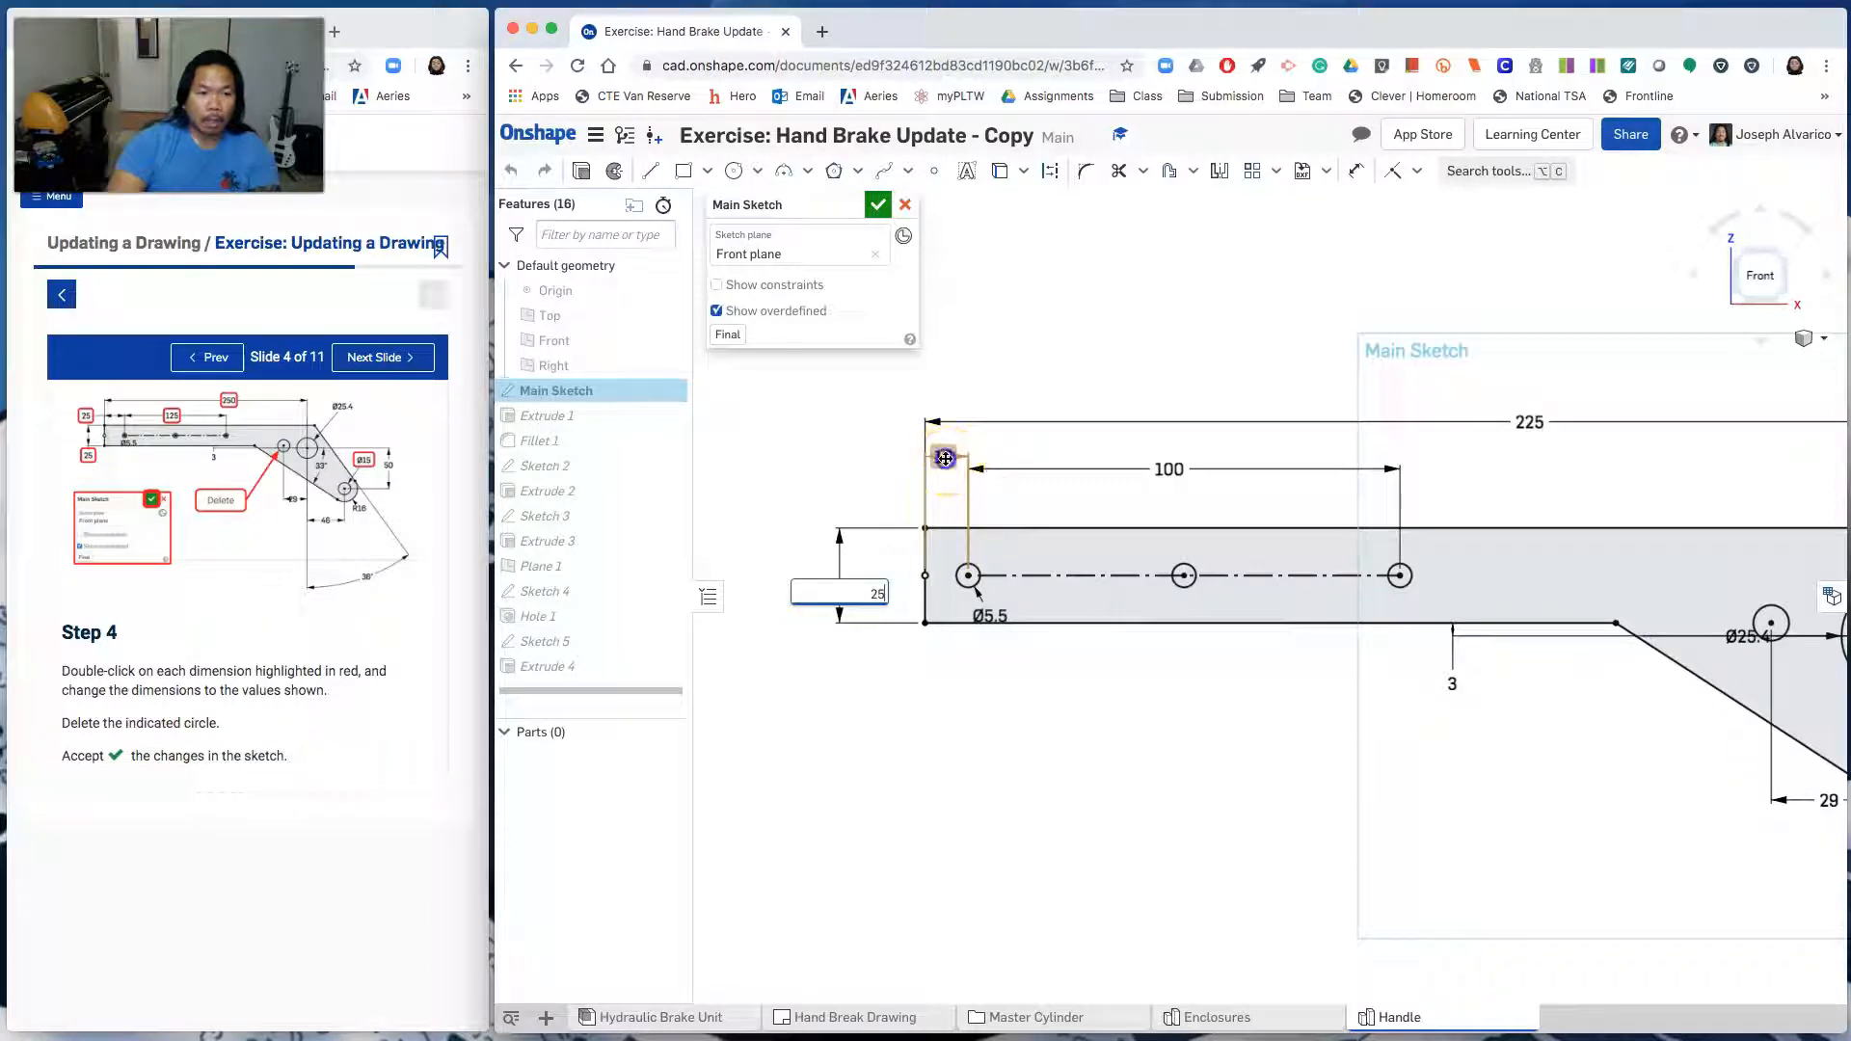
{"action": "left_click", "coordinate": [863, 595]}
{"action": "key", "text": "Return"}
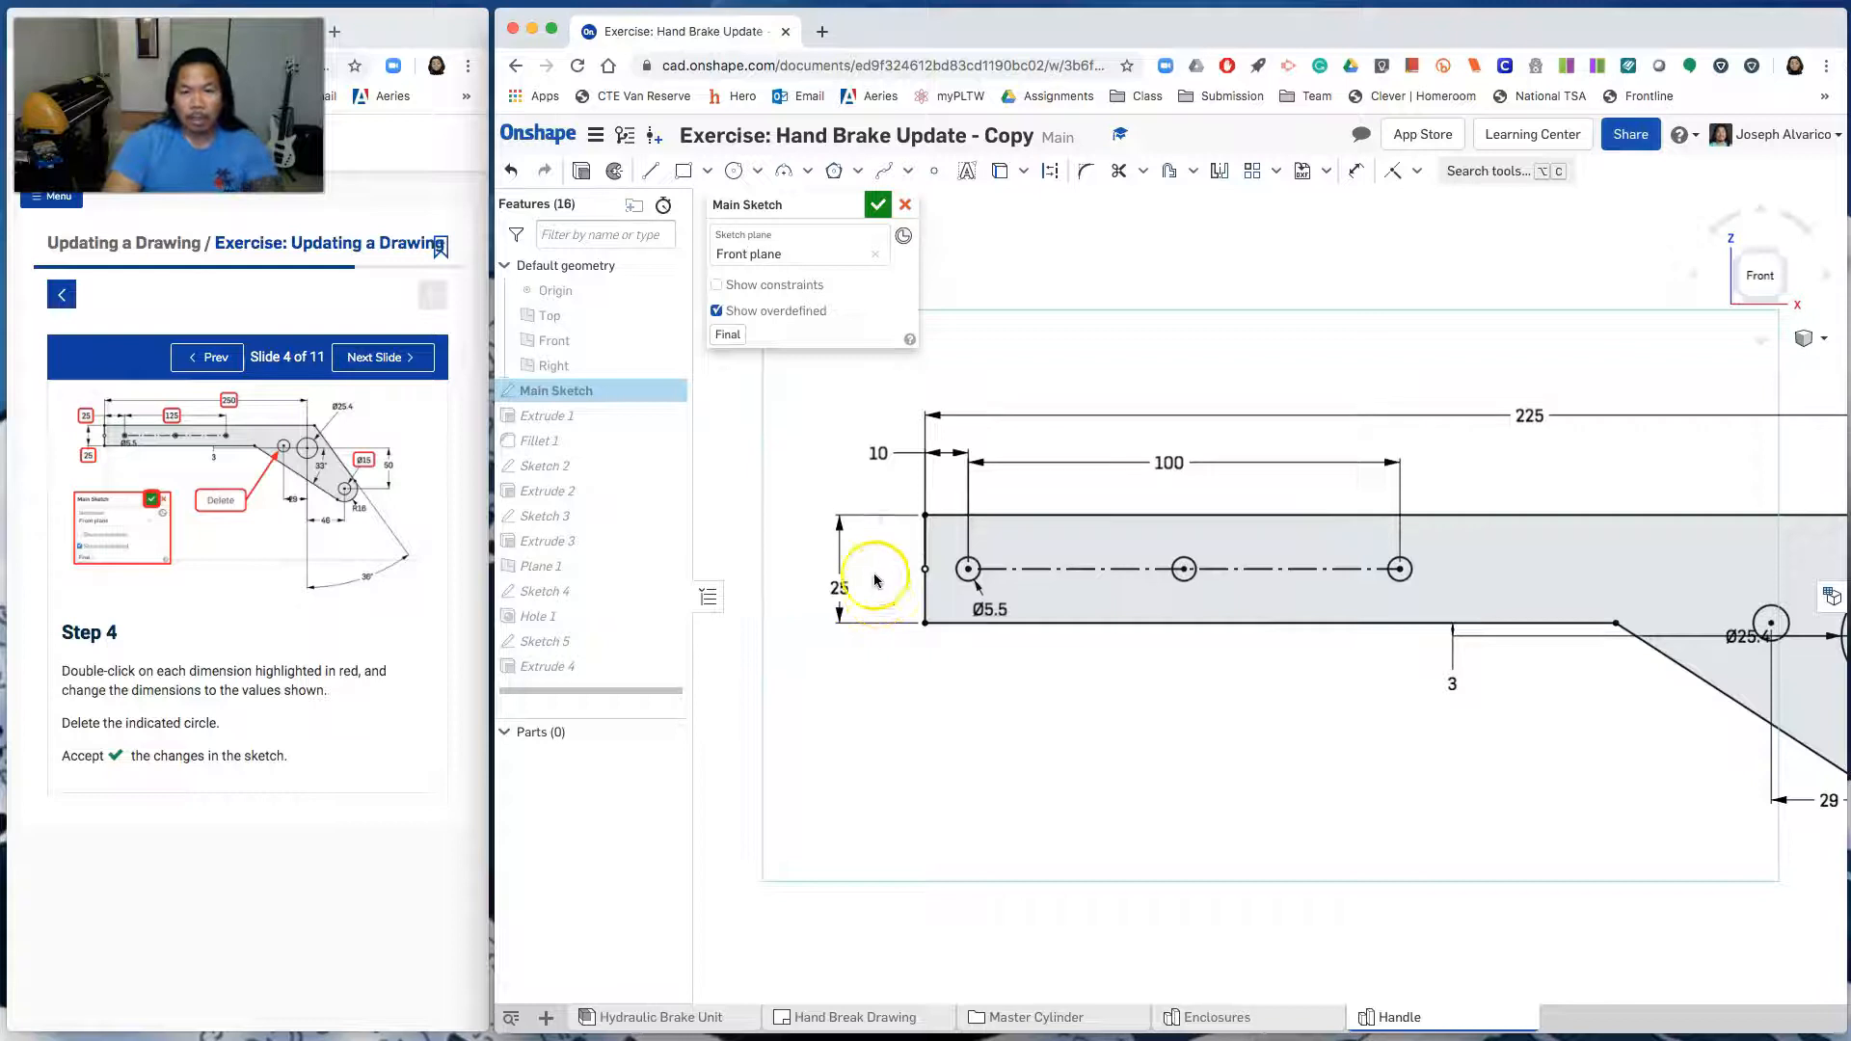
{"action": "double_click", "coordinate": [876, 457]}
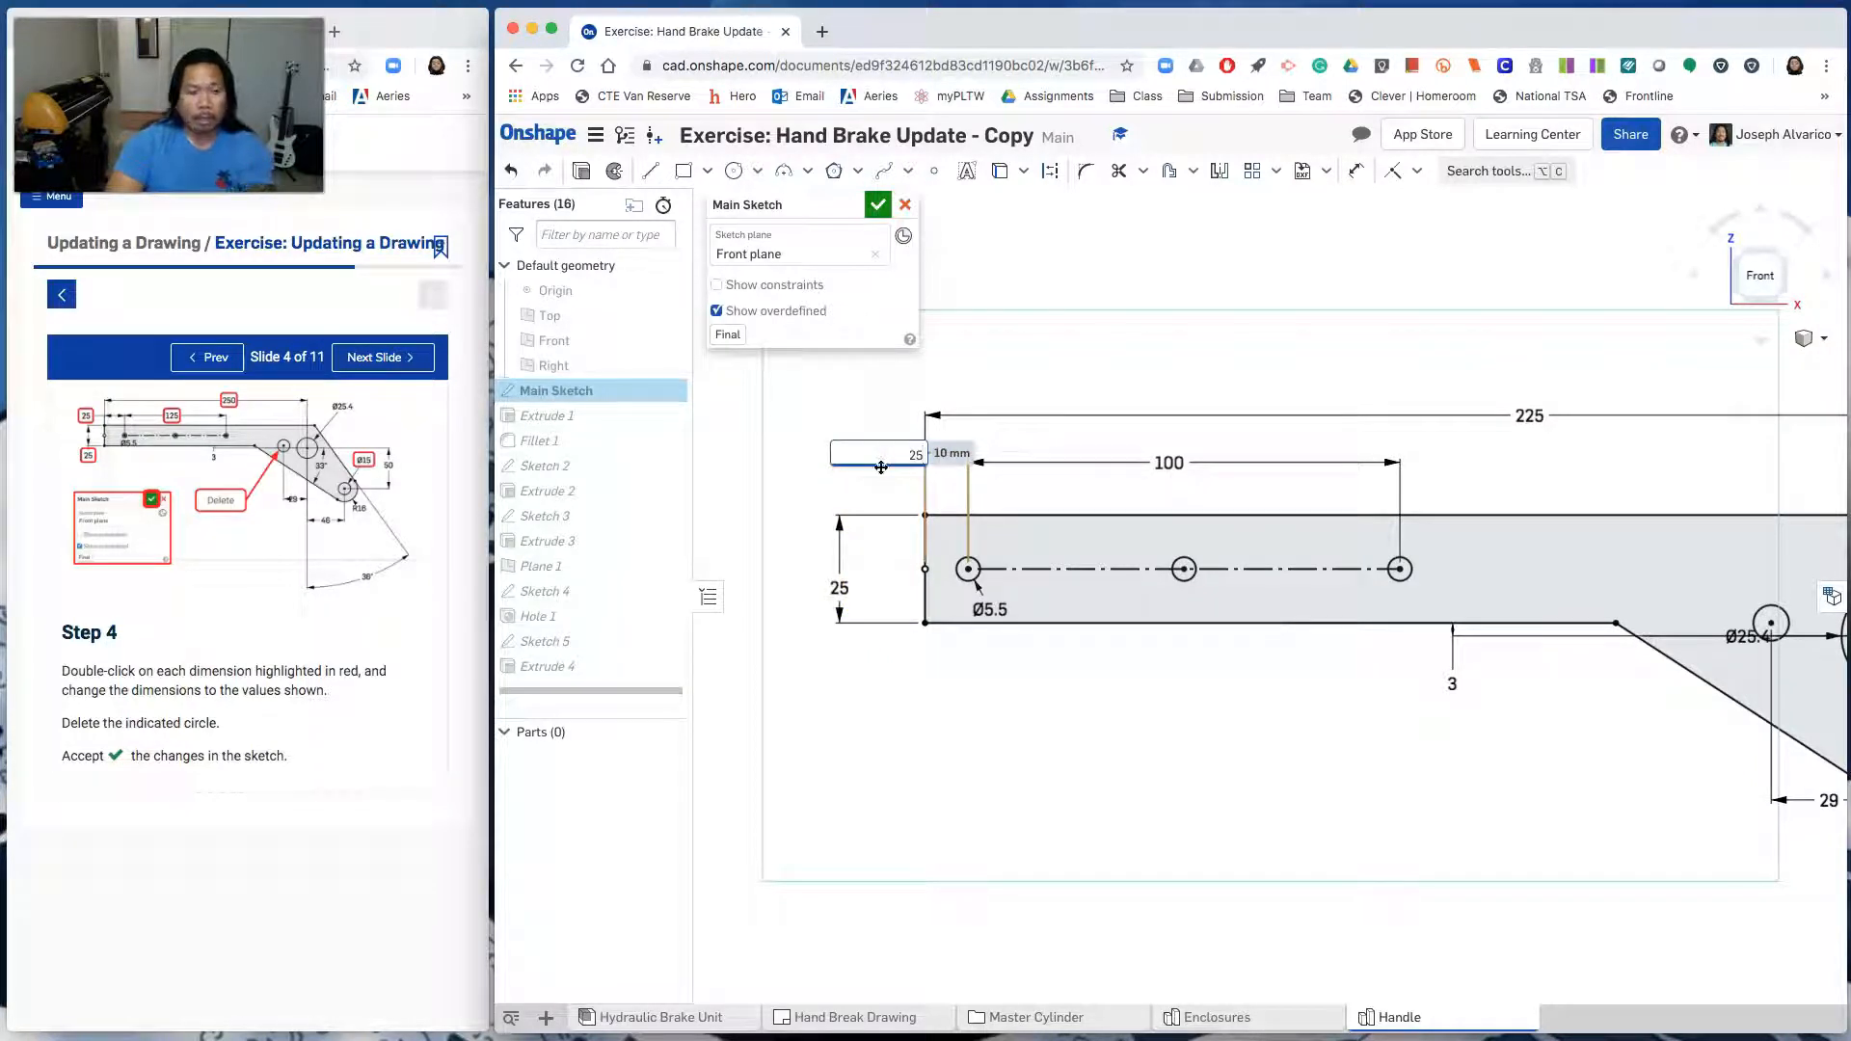
{"action": "left_click", "coordinate": [880, 471]}
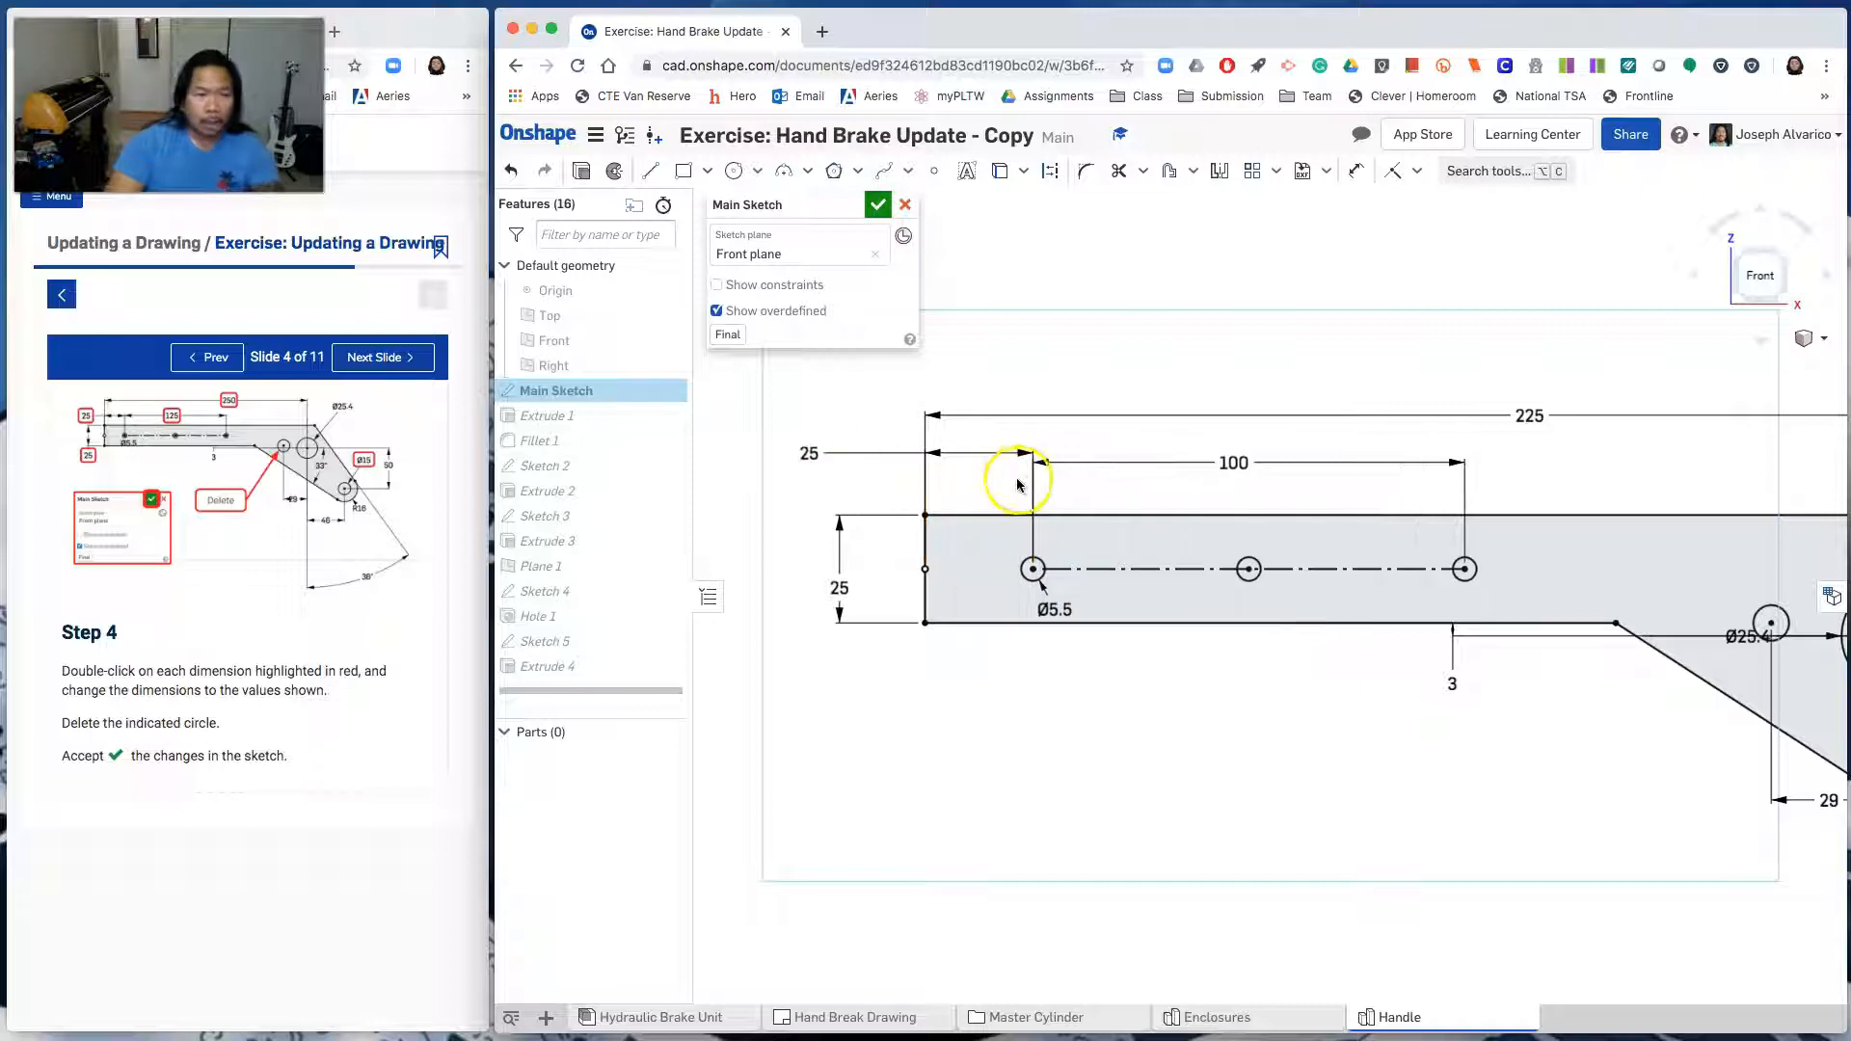
Set the spacing between the arm's first and last small holes to 125 mm and the handle's overall length dimension to 250 mm
{"action": "double_click", "coordinate": [1241, 462]}
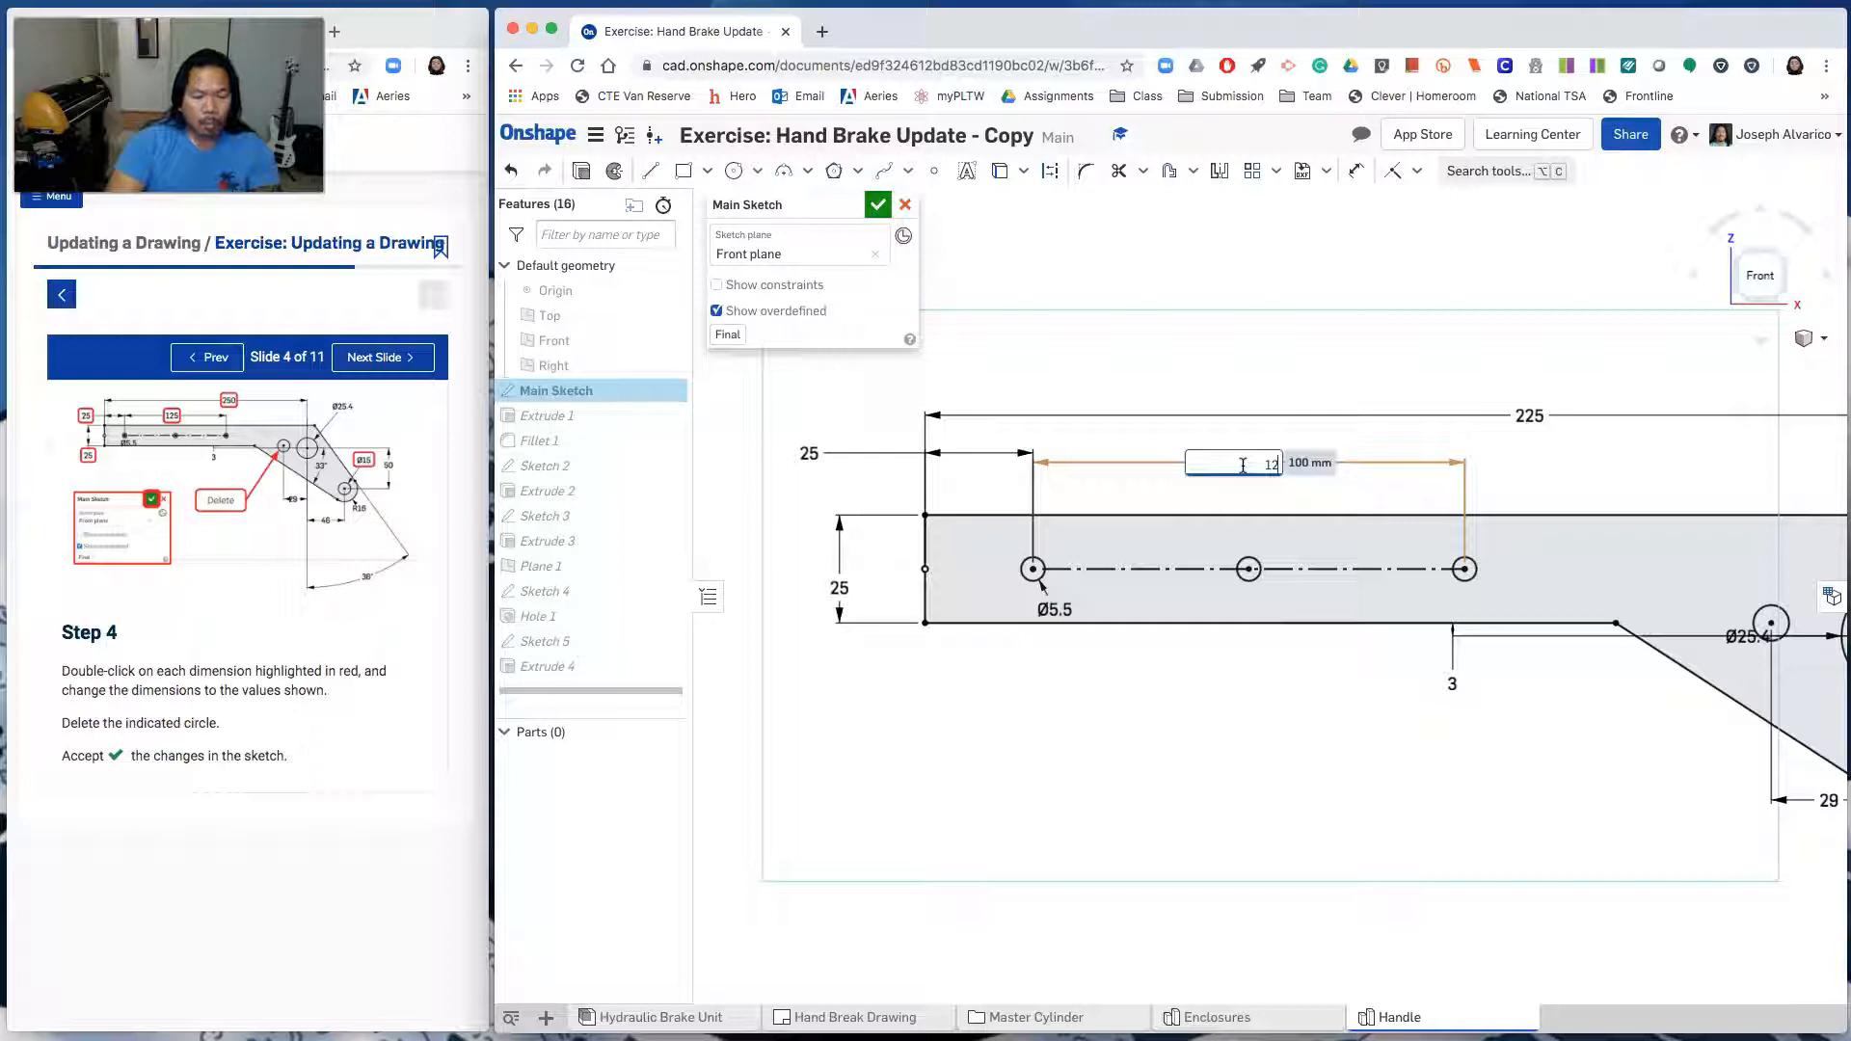
{"action": "type", "text": "125"}
{"action": "left_click", "coordinate": [1285, 541]}
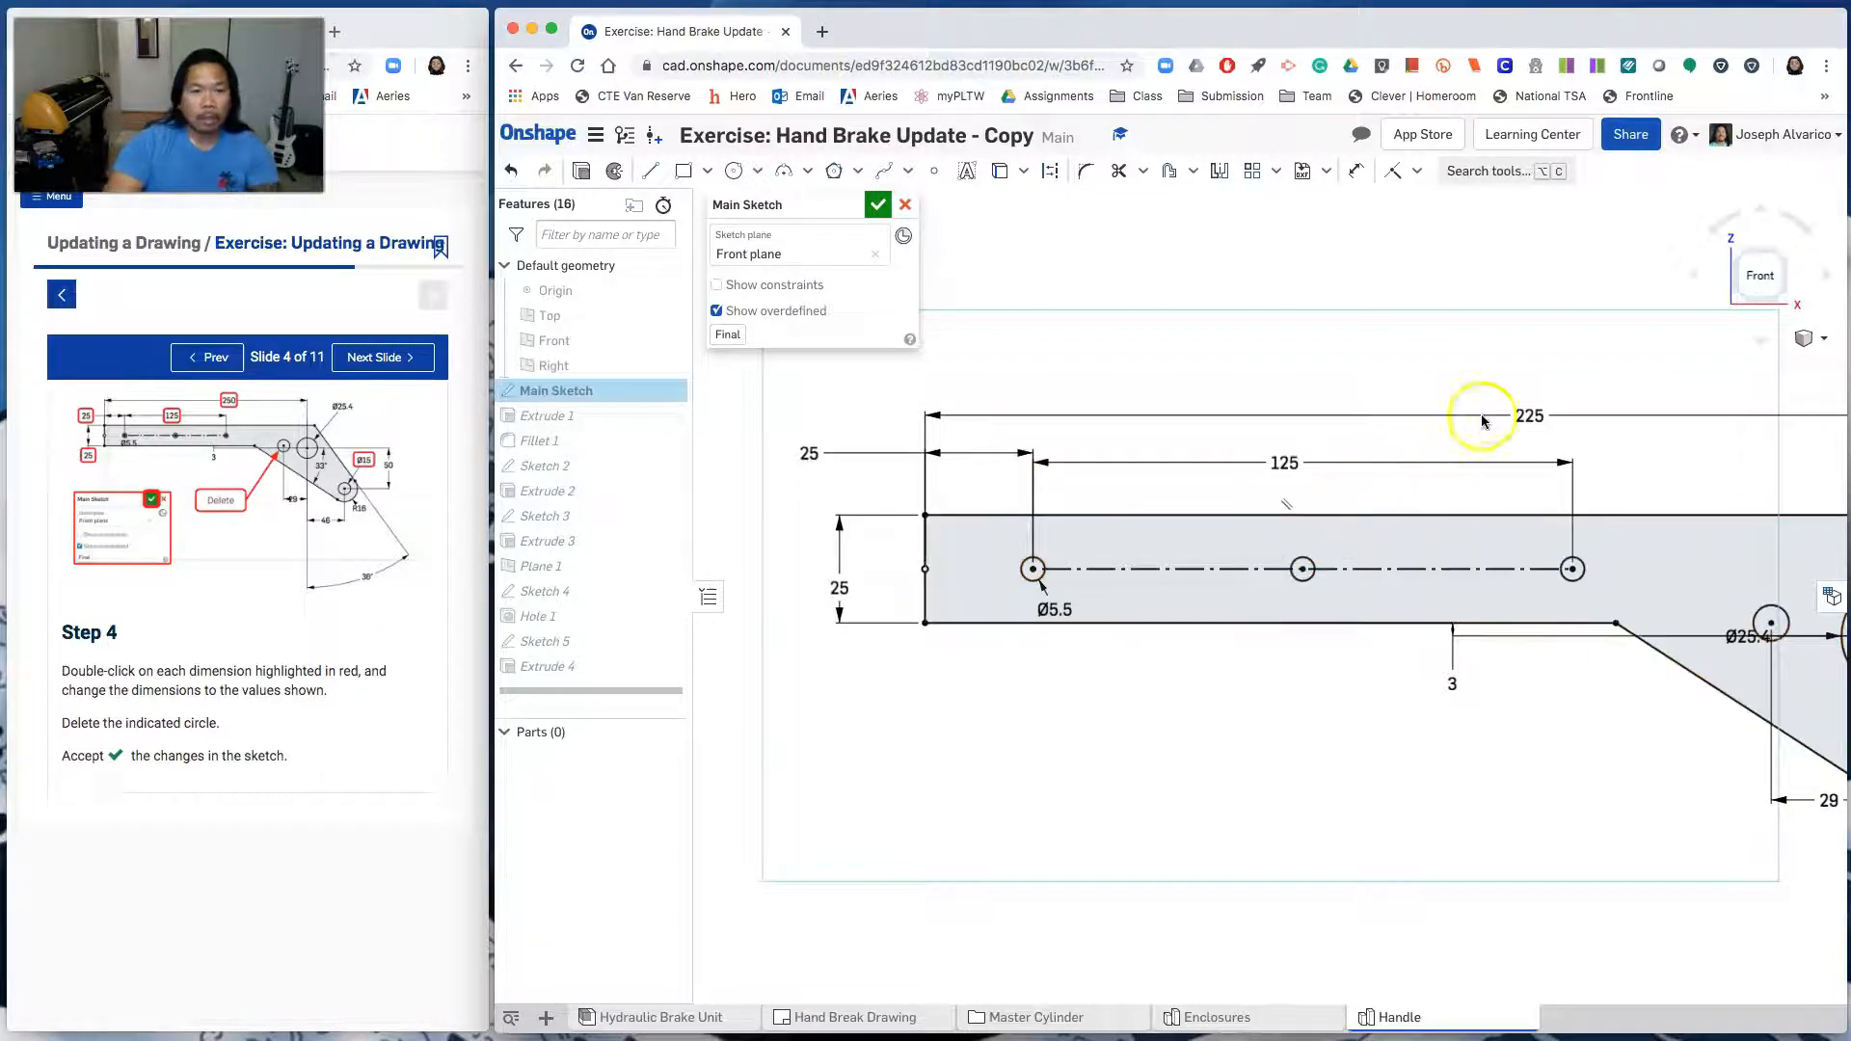
{"action": "double_click", "coordinate": [1525, 415]}
{"action": "type", "text": "250"}
{"action": "key", "text": "Return"}
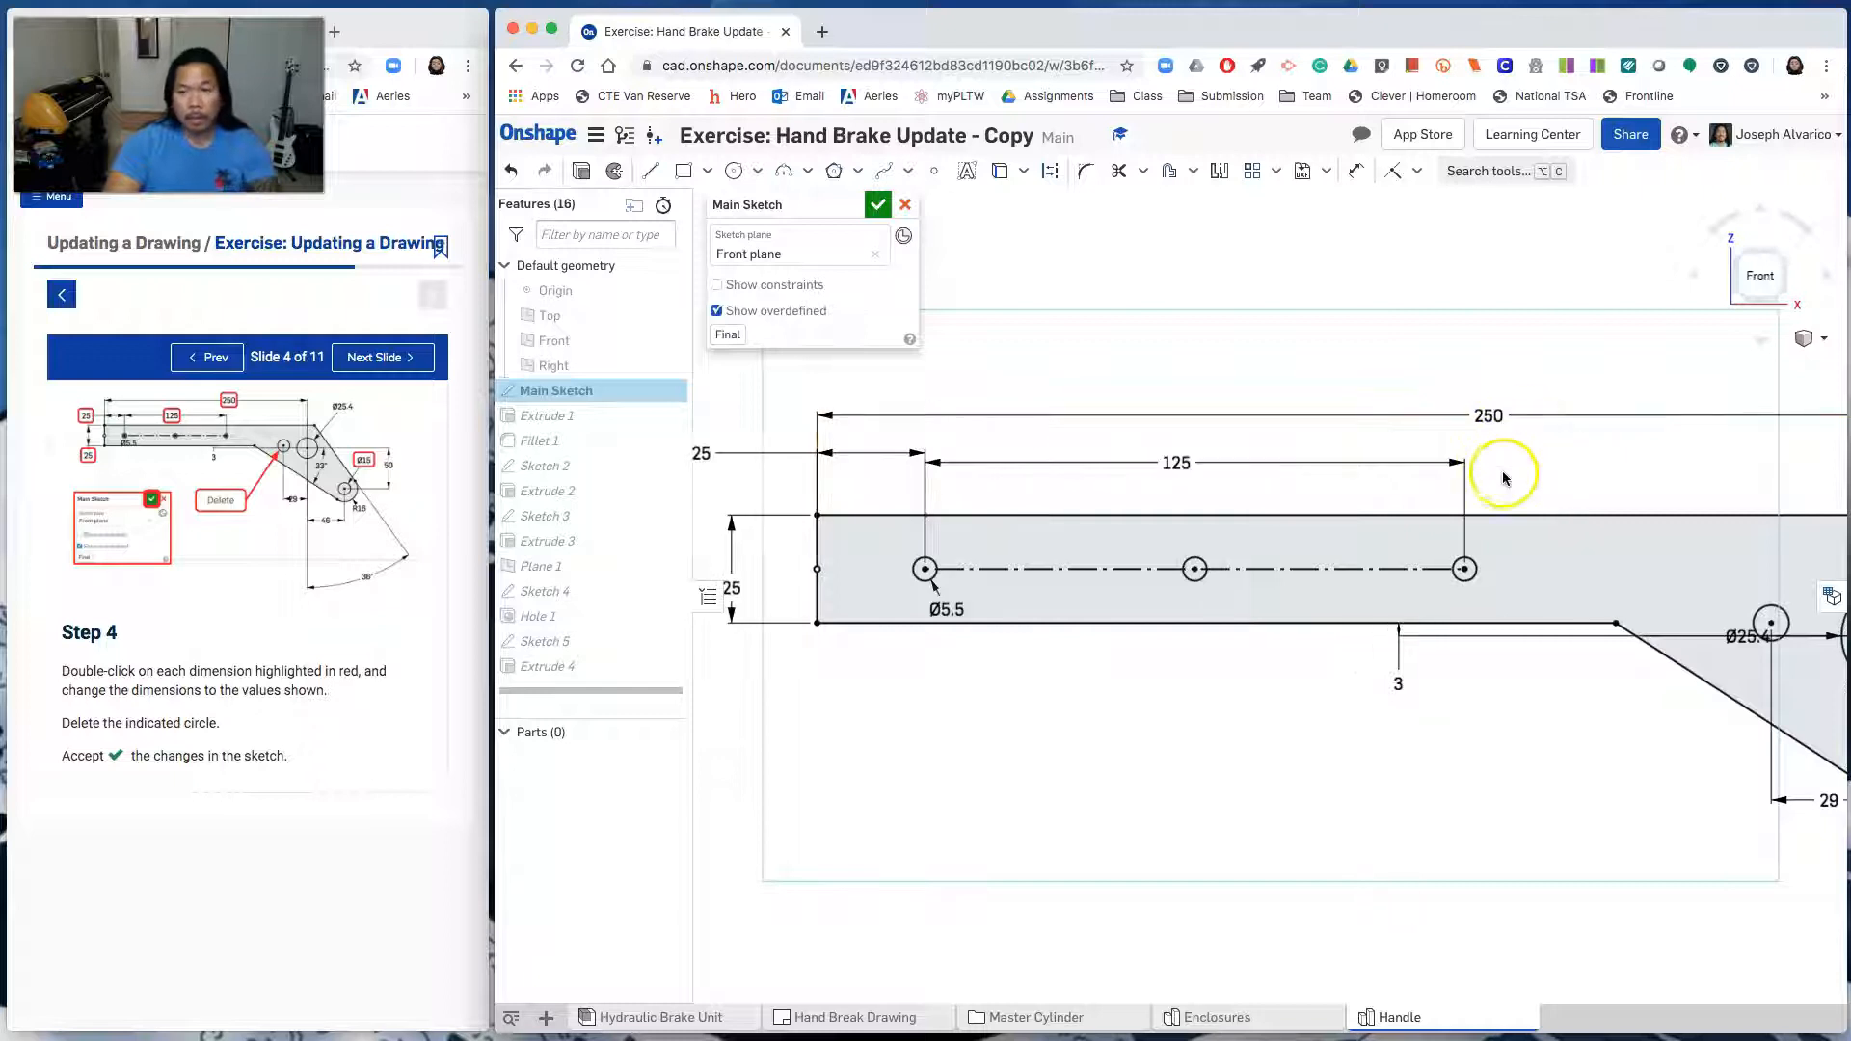
Set the diameter of the hole at the handle's lower rounded end to 15 mm
{"action": "left_click", "coordinate": [1556, 476]}
{"action": "mouse_move", "coordinate": [1555, 476]}
{"action": "middle_mouse_down"}
{"action": "mouse_move", "coordinate": [1480, 475]}
{"action": "mouse_move", "coordinate": [1623, 476]}
{"action": "mouse_move", "coordinate": [1256, 447]}
{"action": "middle_mouse_up"}
{"action": "middle_click_drag", "start_coordinate": [1510, 449], "coordinate": [1190, 434]}
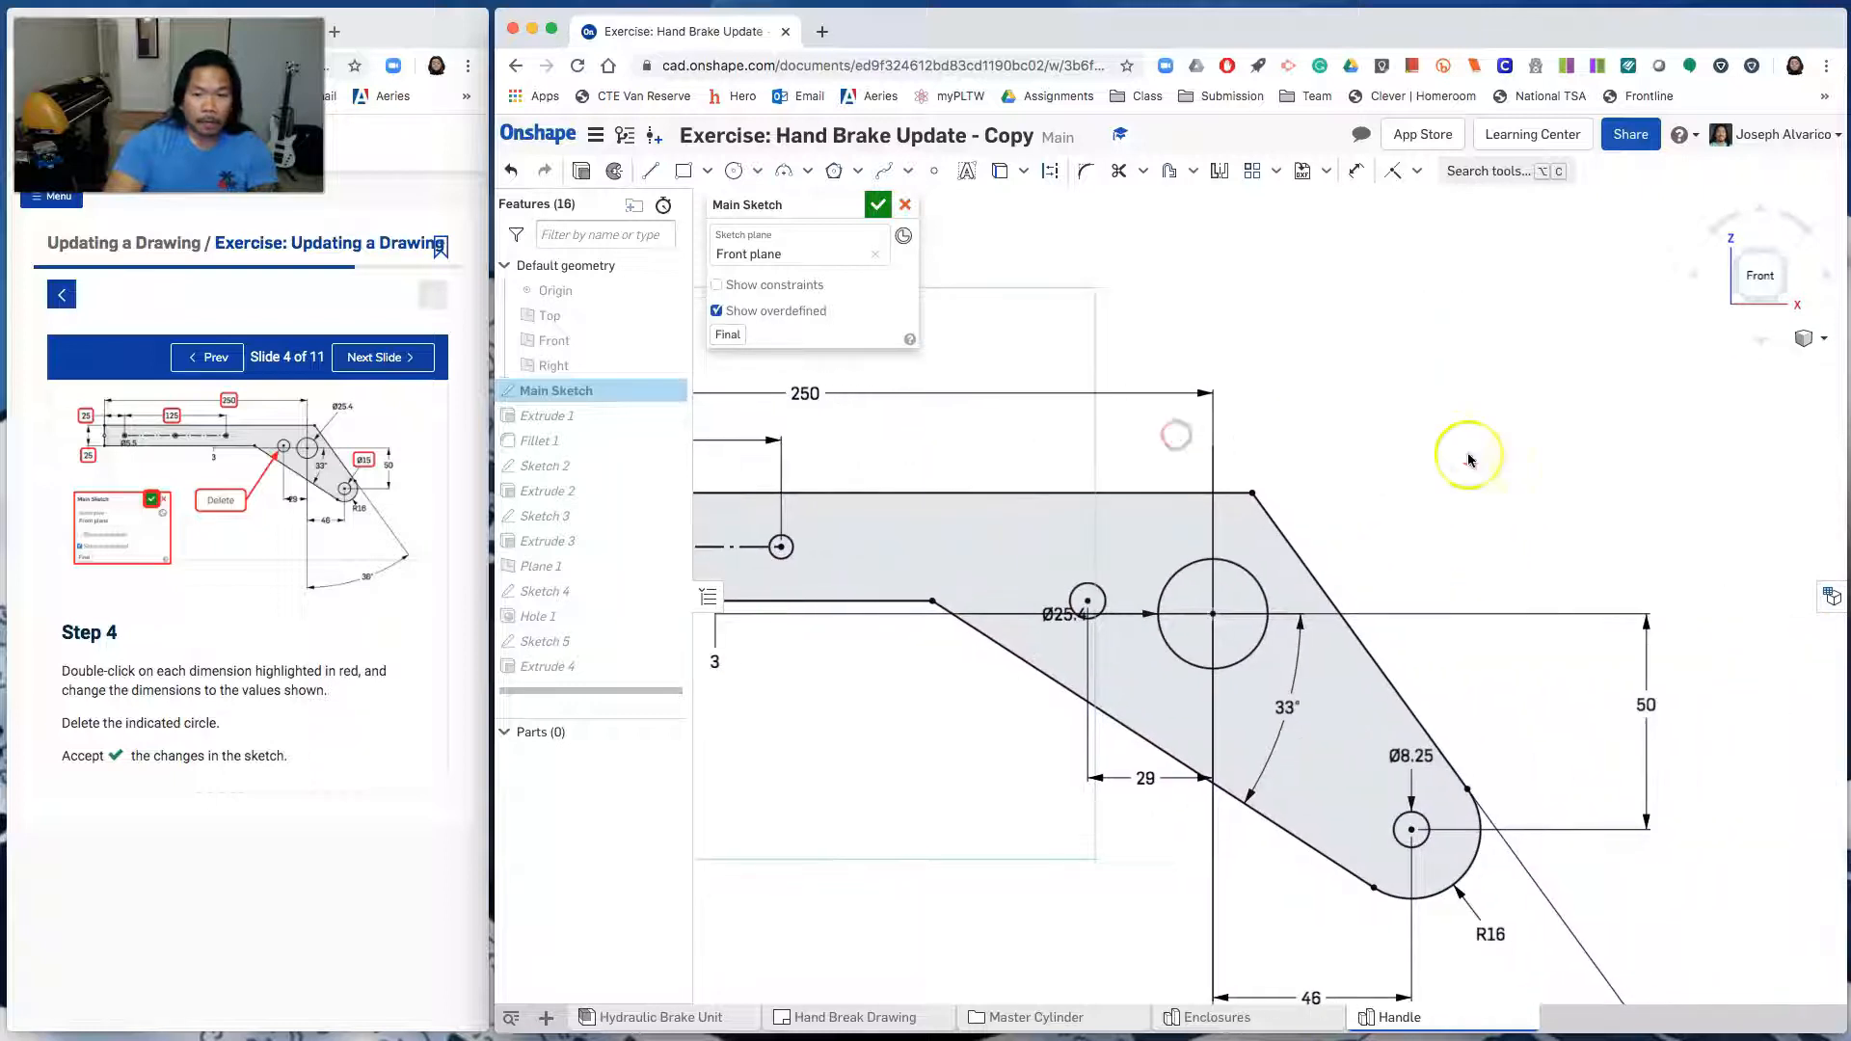
{"action": "middle_click_drag", "start_coordinate": [1467, 463], "coordinate": [1381, 370]}
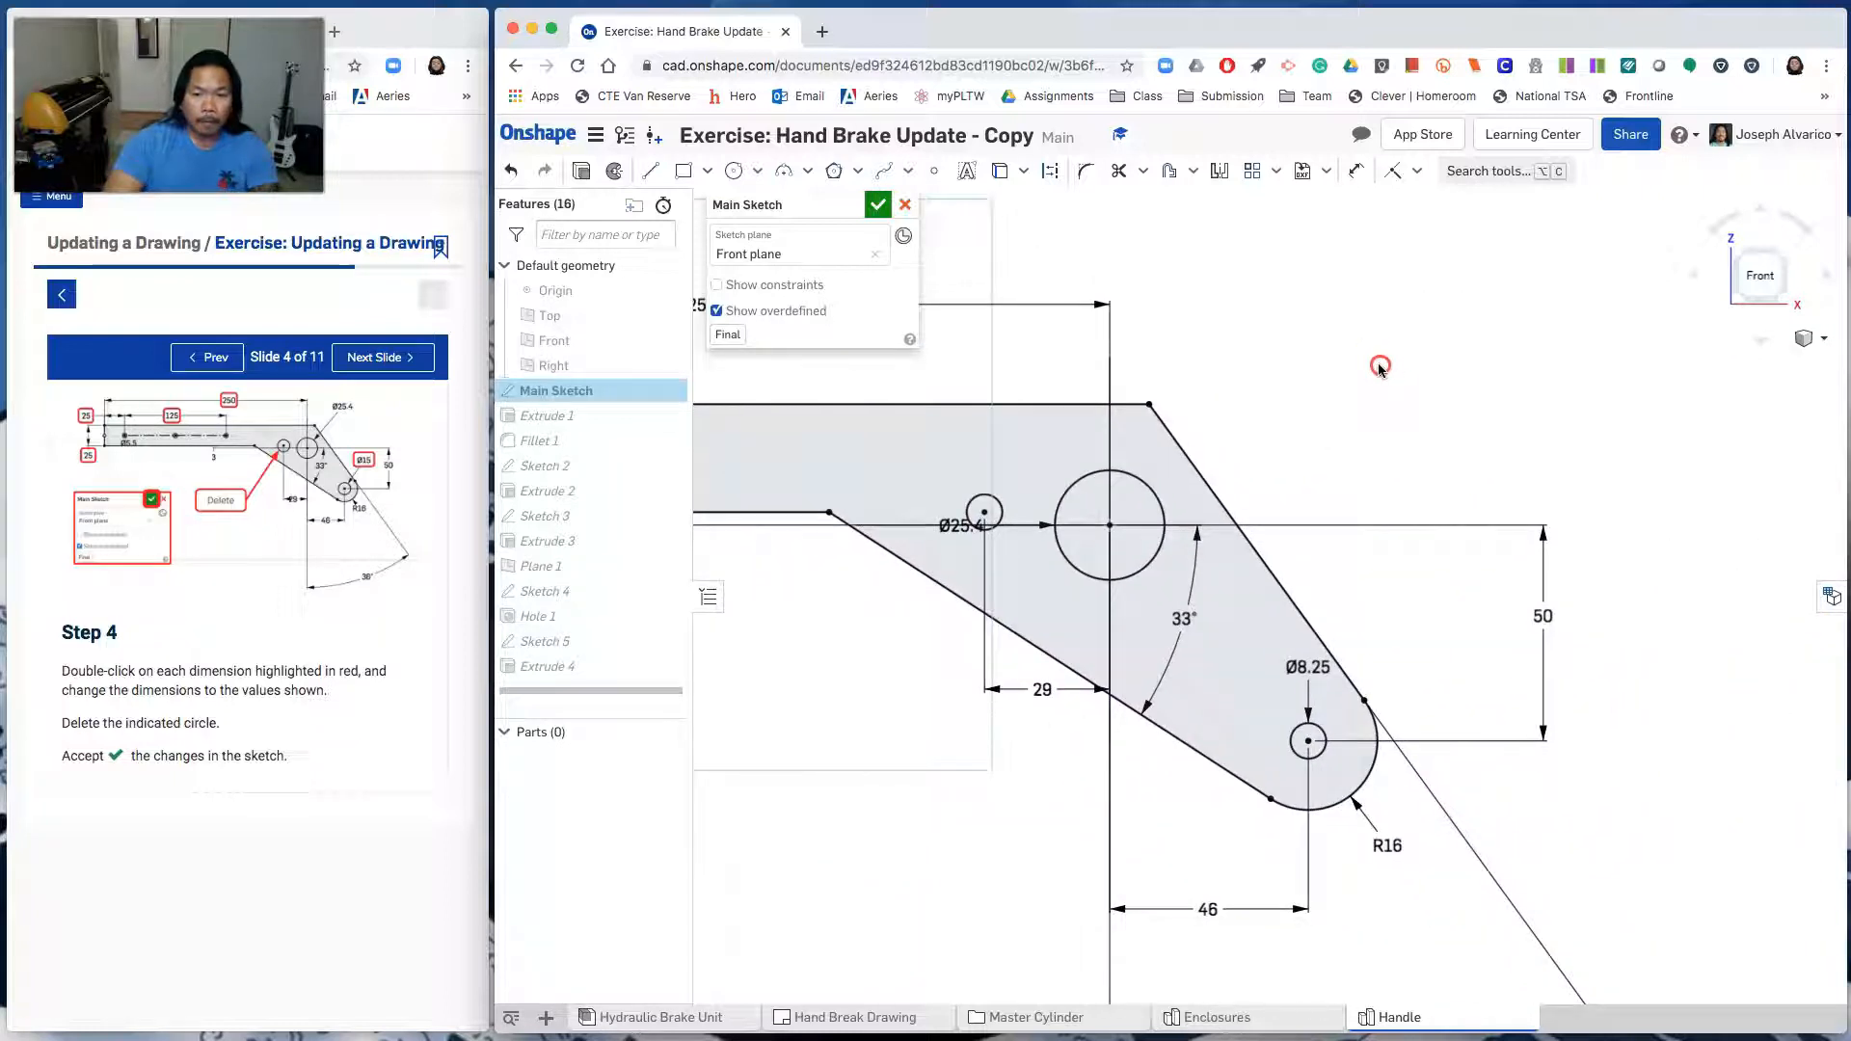
{"action": "double_click", "coordinate": [1321, 669]}
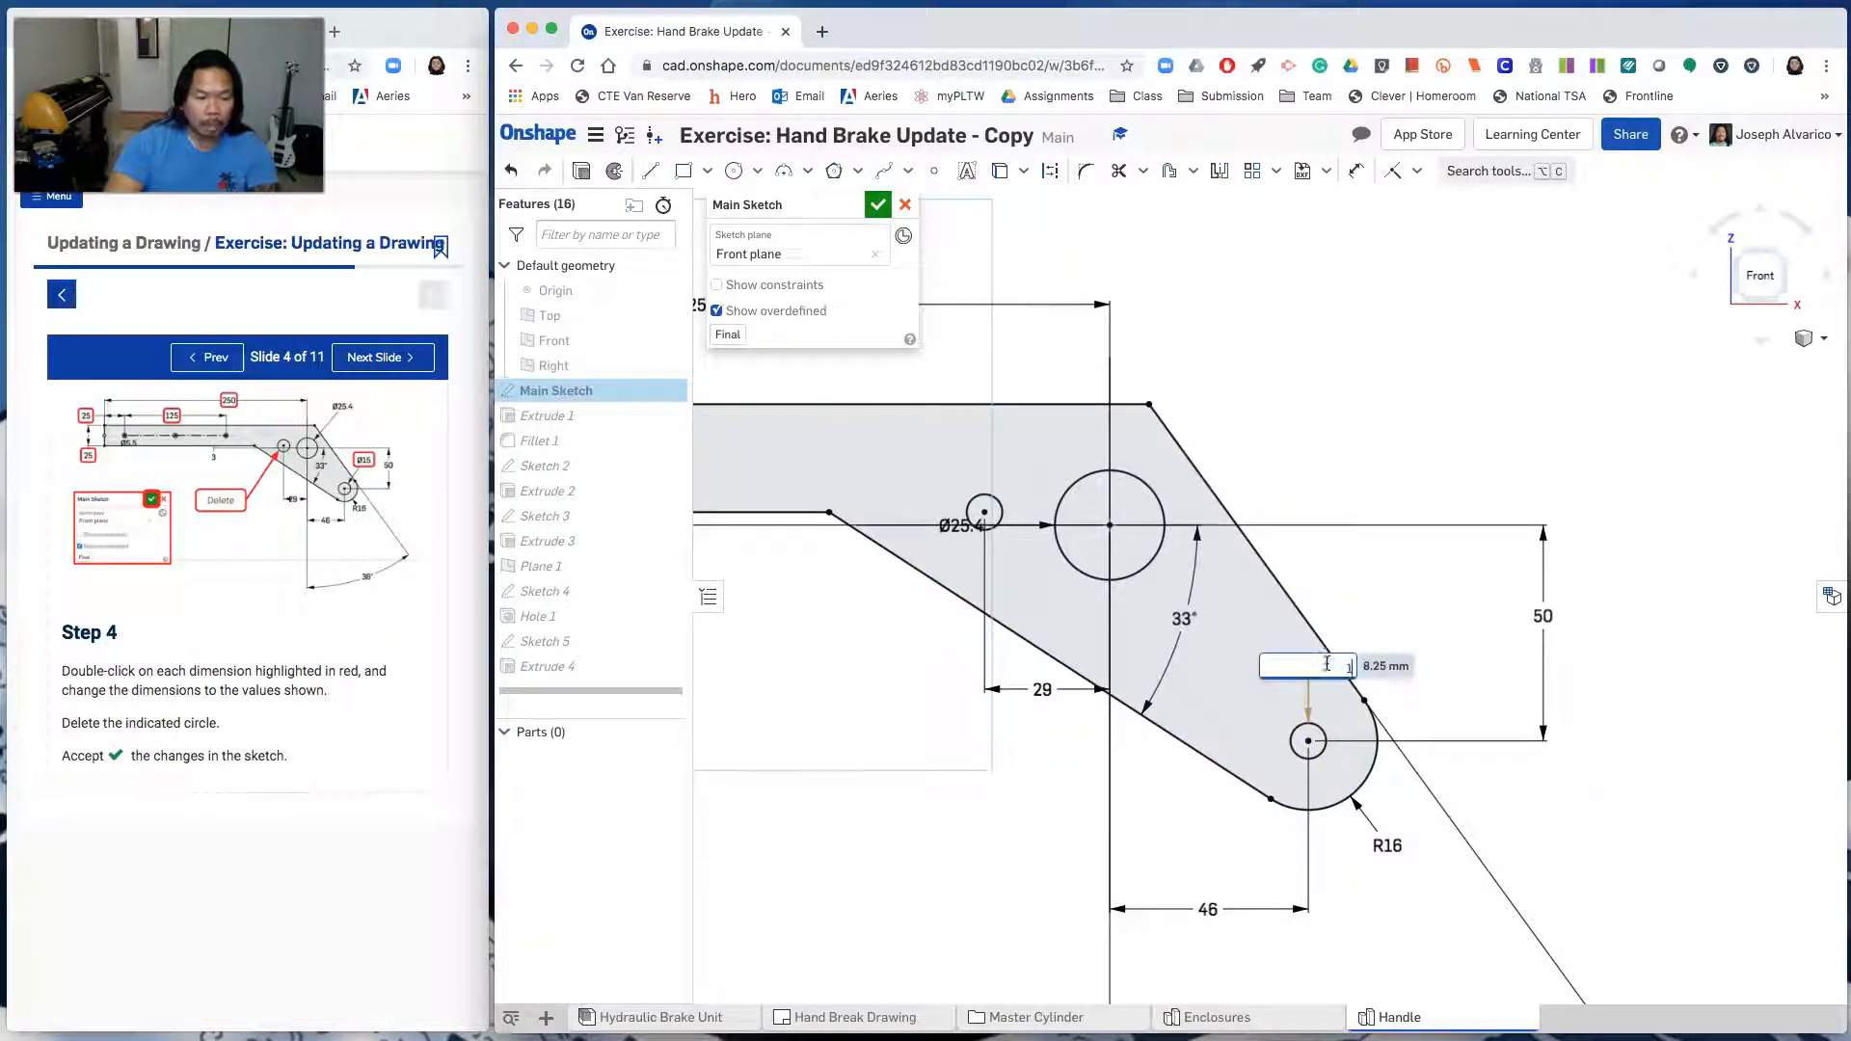
{"action": "key", "text": "Return"}
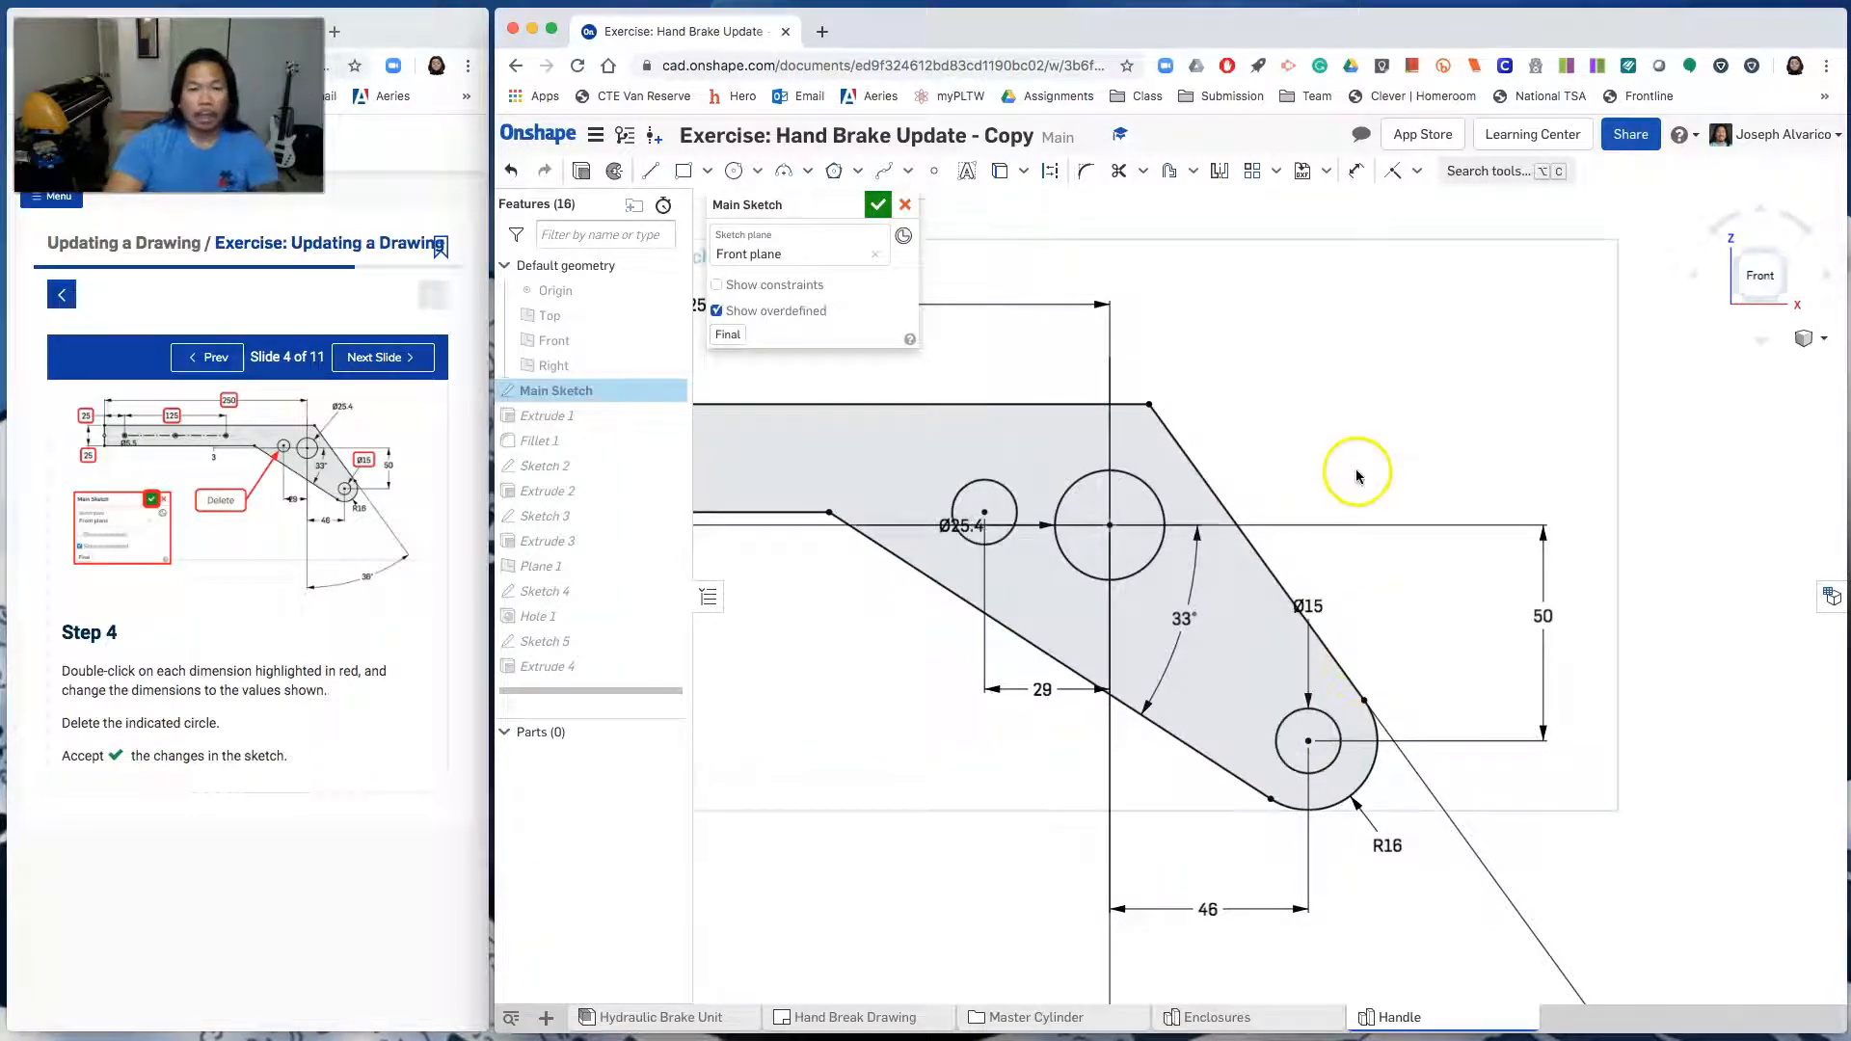
Delete the circle beside the 25.4 mm hole, as indicated on slide 4, and accept the Main Sketch changes
{"action": "left_click", "coordinate": [1006, 497]}
{"action": "key", "text": "Delete"}
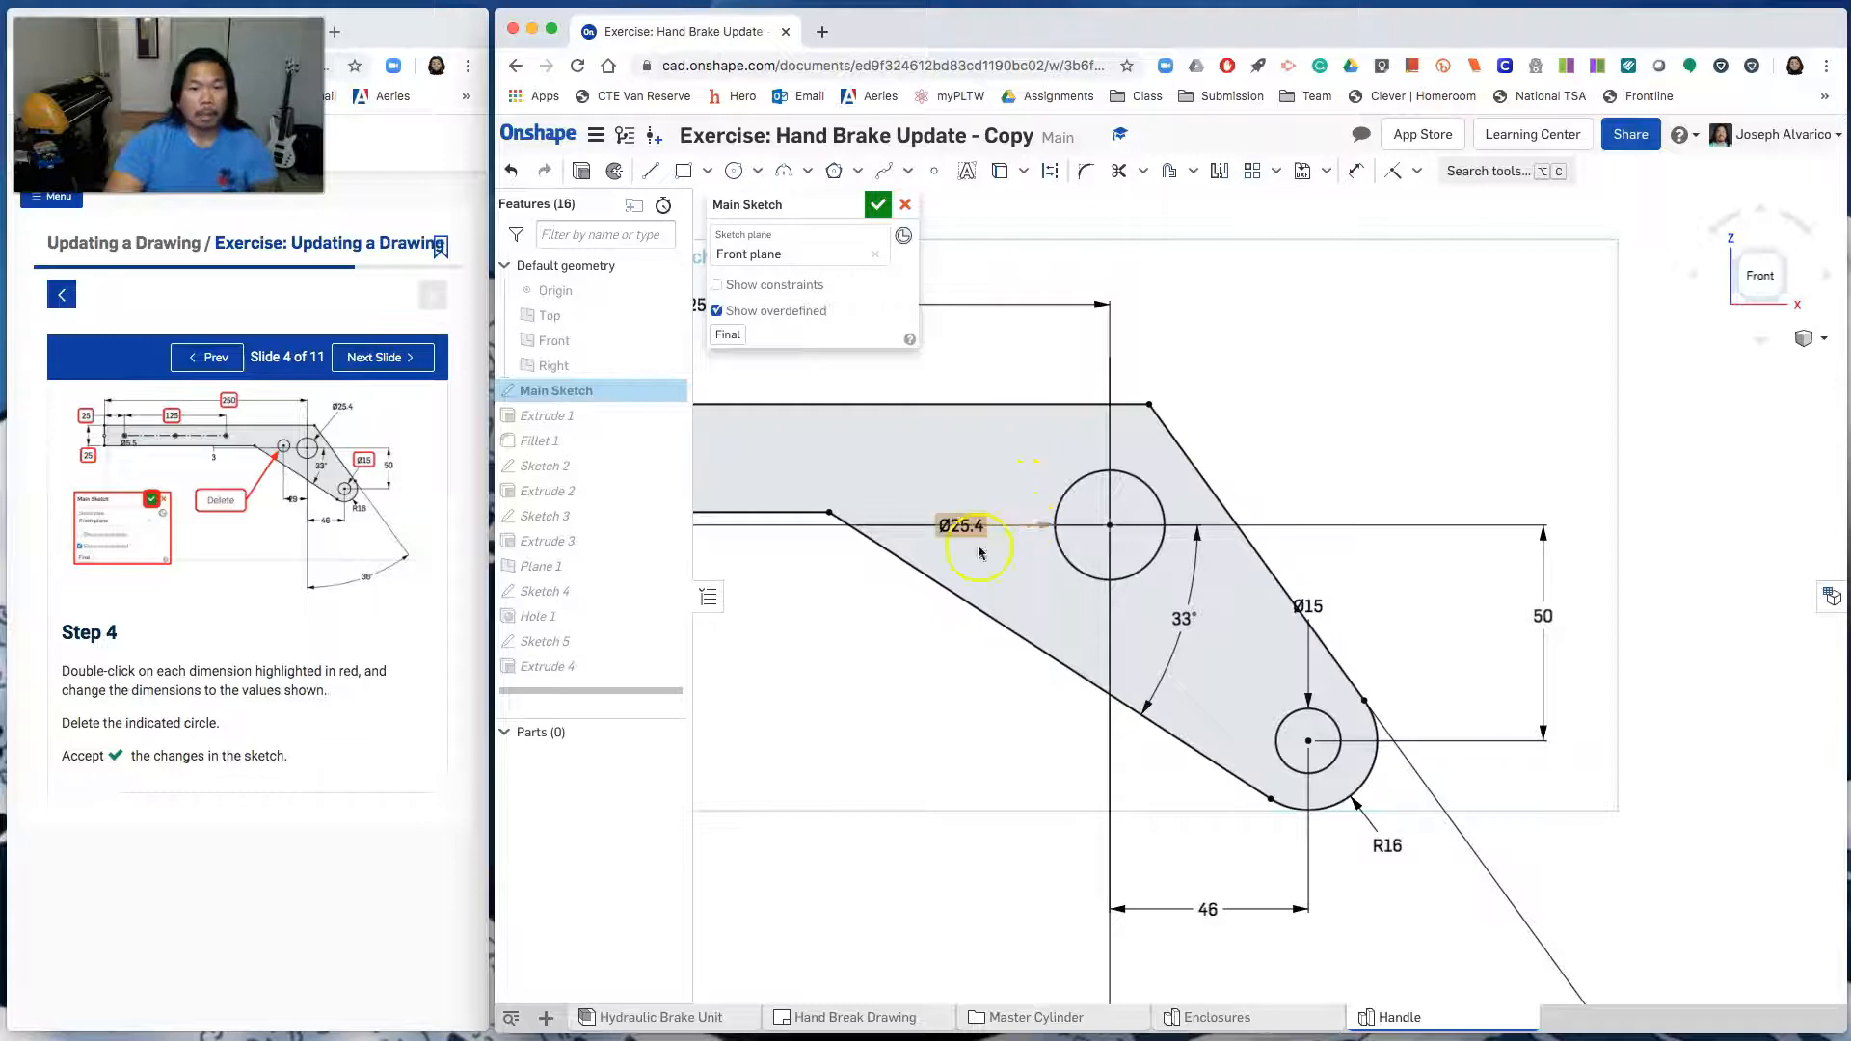
{"action": "scroll", "coordinate": [897, 699], "scroll_direction": "down", "scroll_amount": 3}
{"action": "middle_click_drag", "start_coordinate": [880, 694], "coordinate": [1363, 733]}
{"action": "scroll", "coordinate": [1172, 714], "scroll_direction": "down", "scroll_amount": 2}
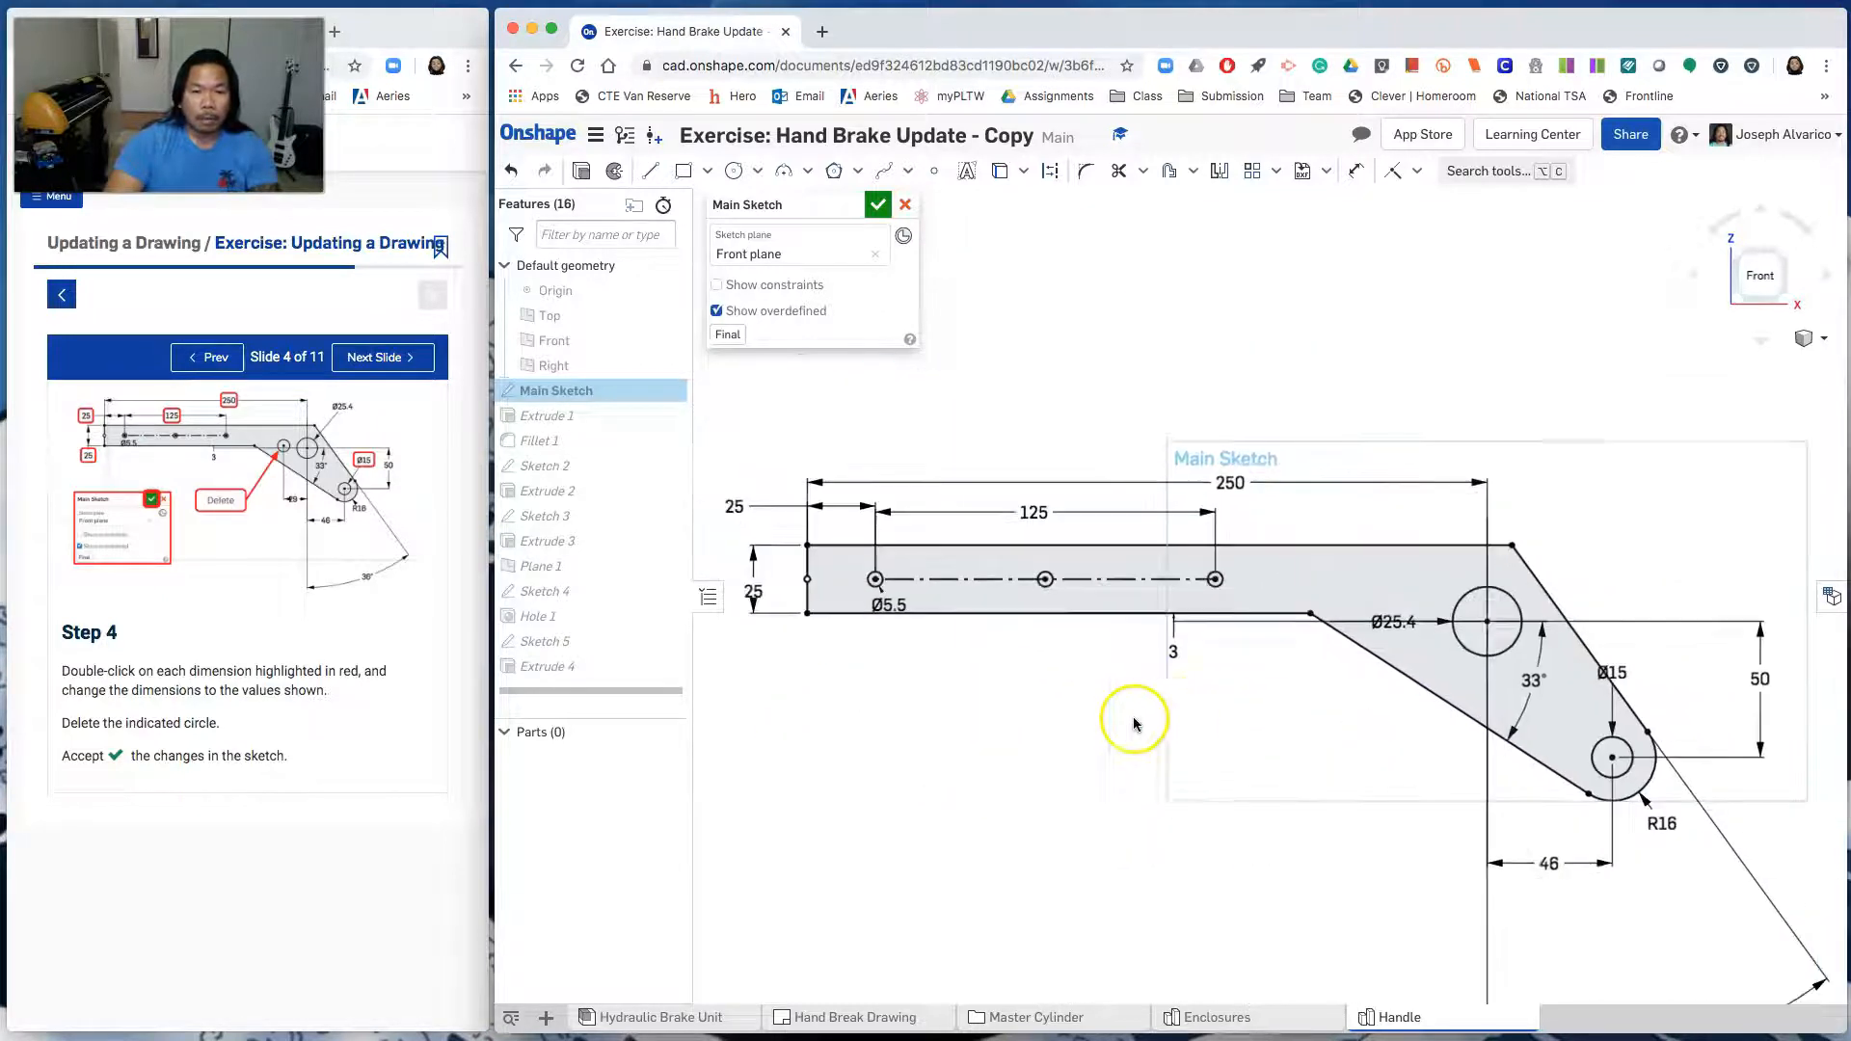
{"action": "middle_click_drag", "start_coordinate": [1131, 720], "coordinate": [1167, 719]}
{"action": "left_click", "coordinate": [878, 204]}
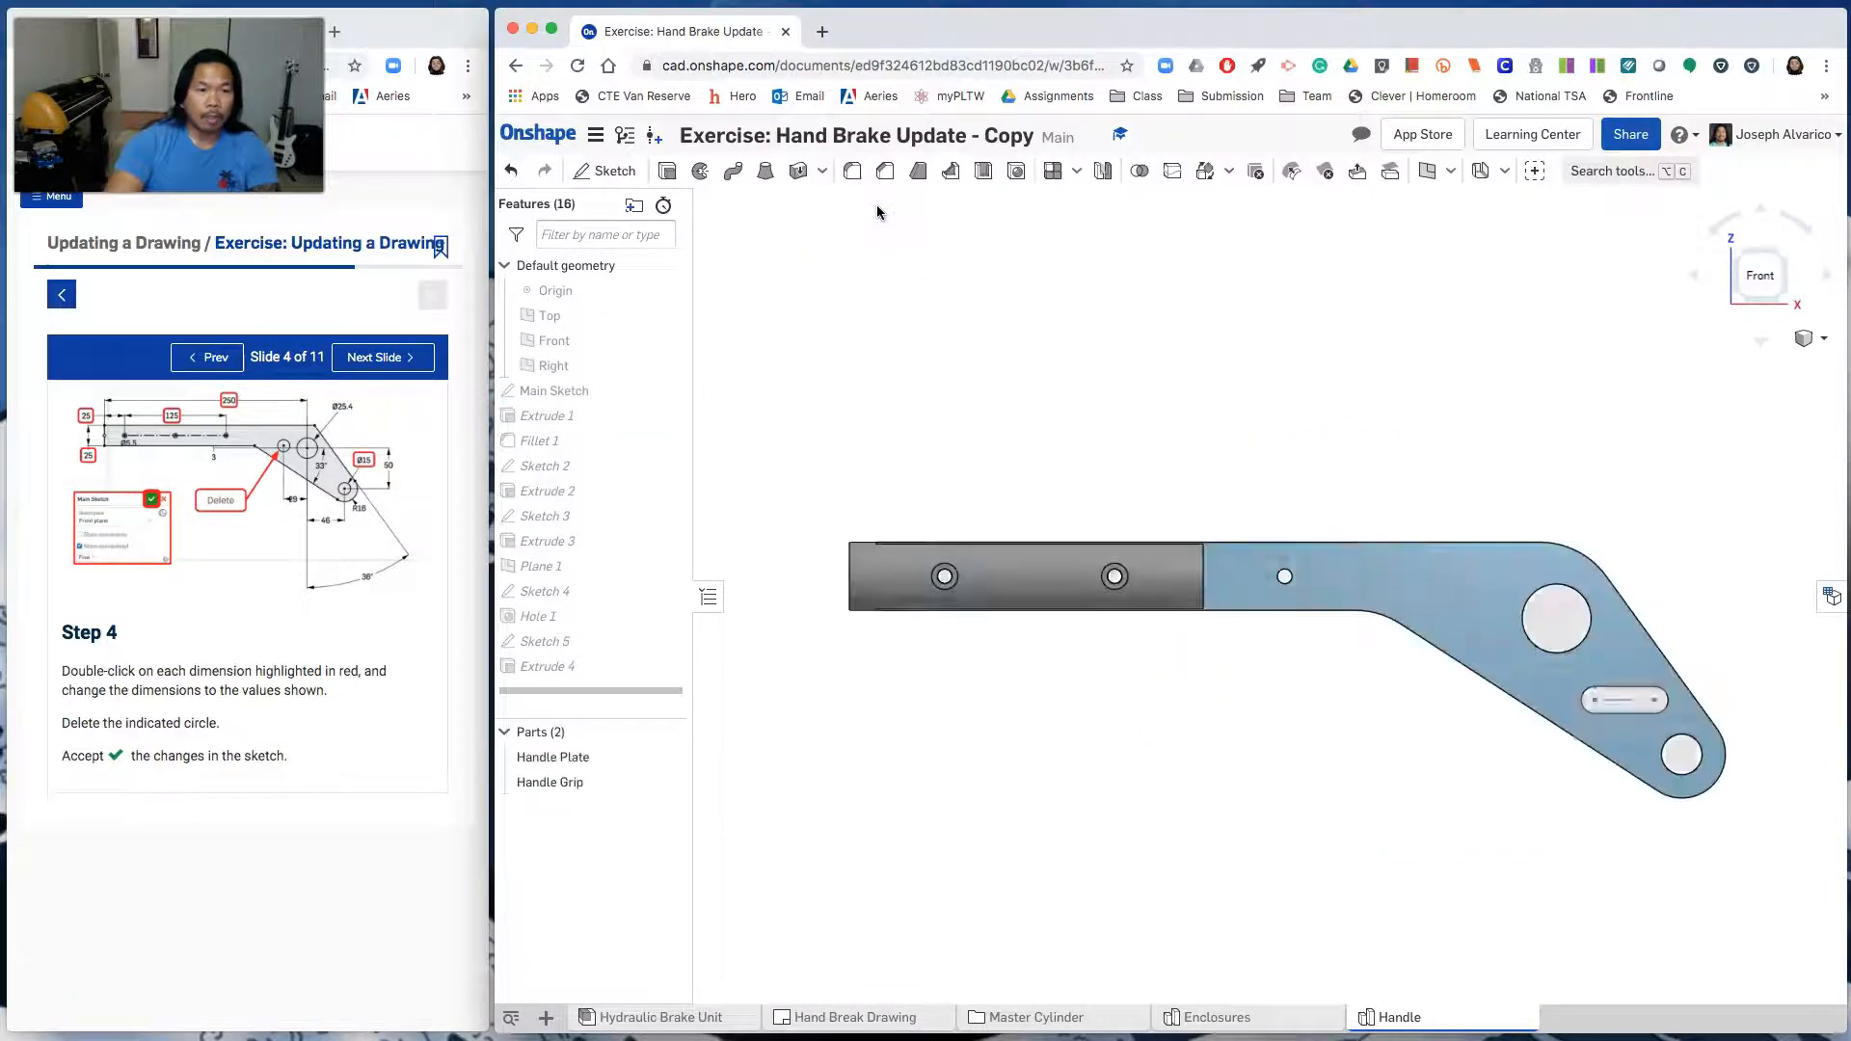
Following slide 5, show the handle in isometric view and set Extrude 2's second end position depth to 175 mm
{"action": "left_click", "coordinate": [384, 359]}
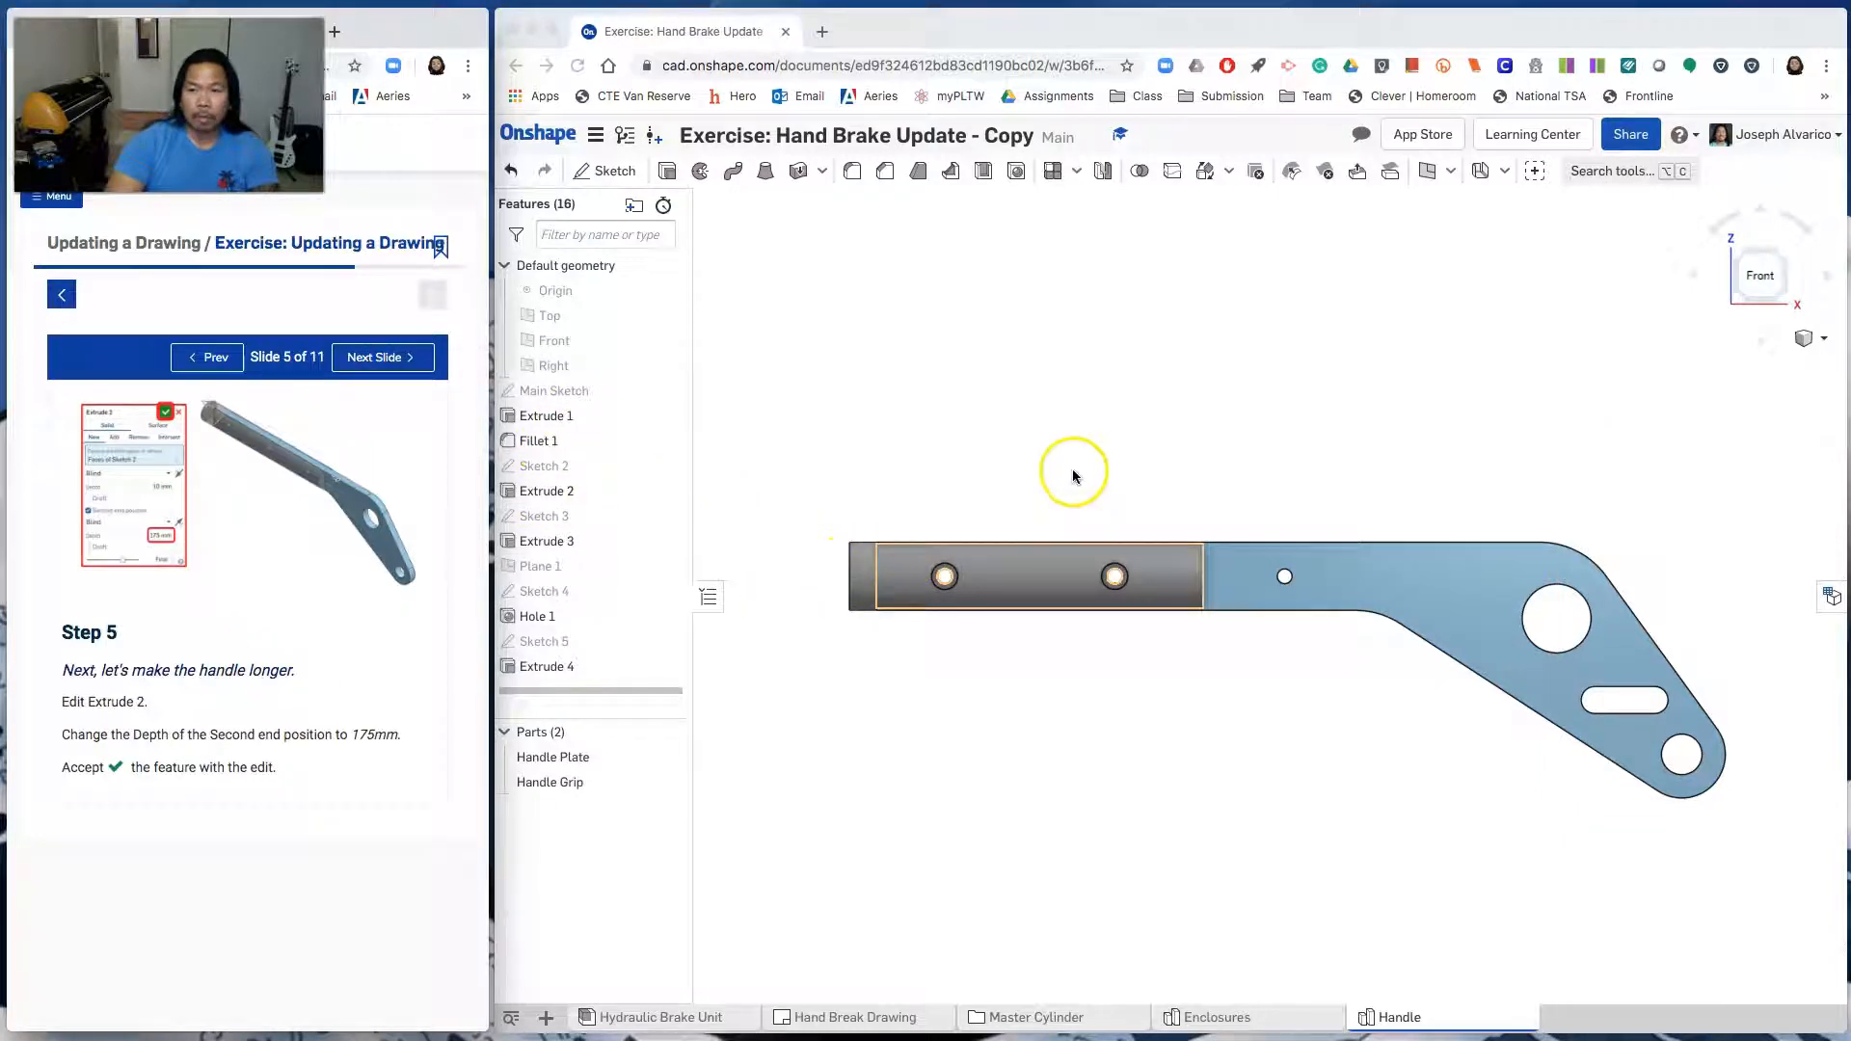
{"action": "right_click", "coordinate": [1142, 421]}
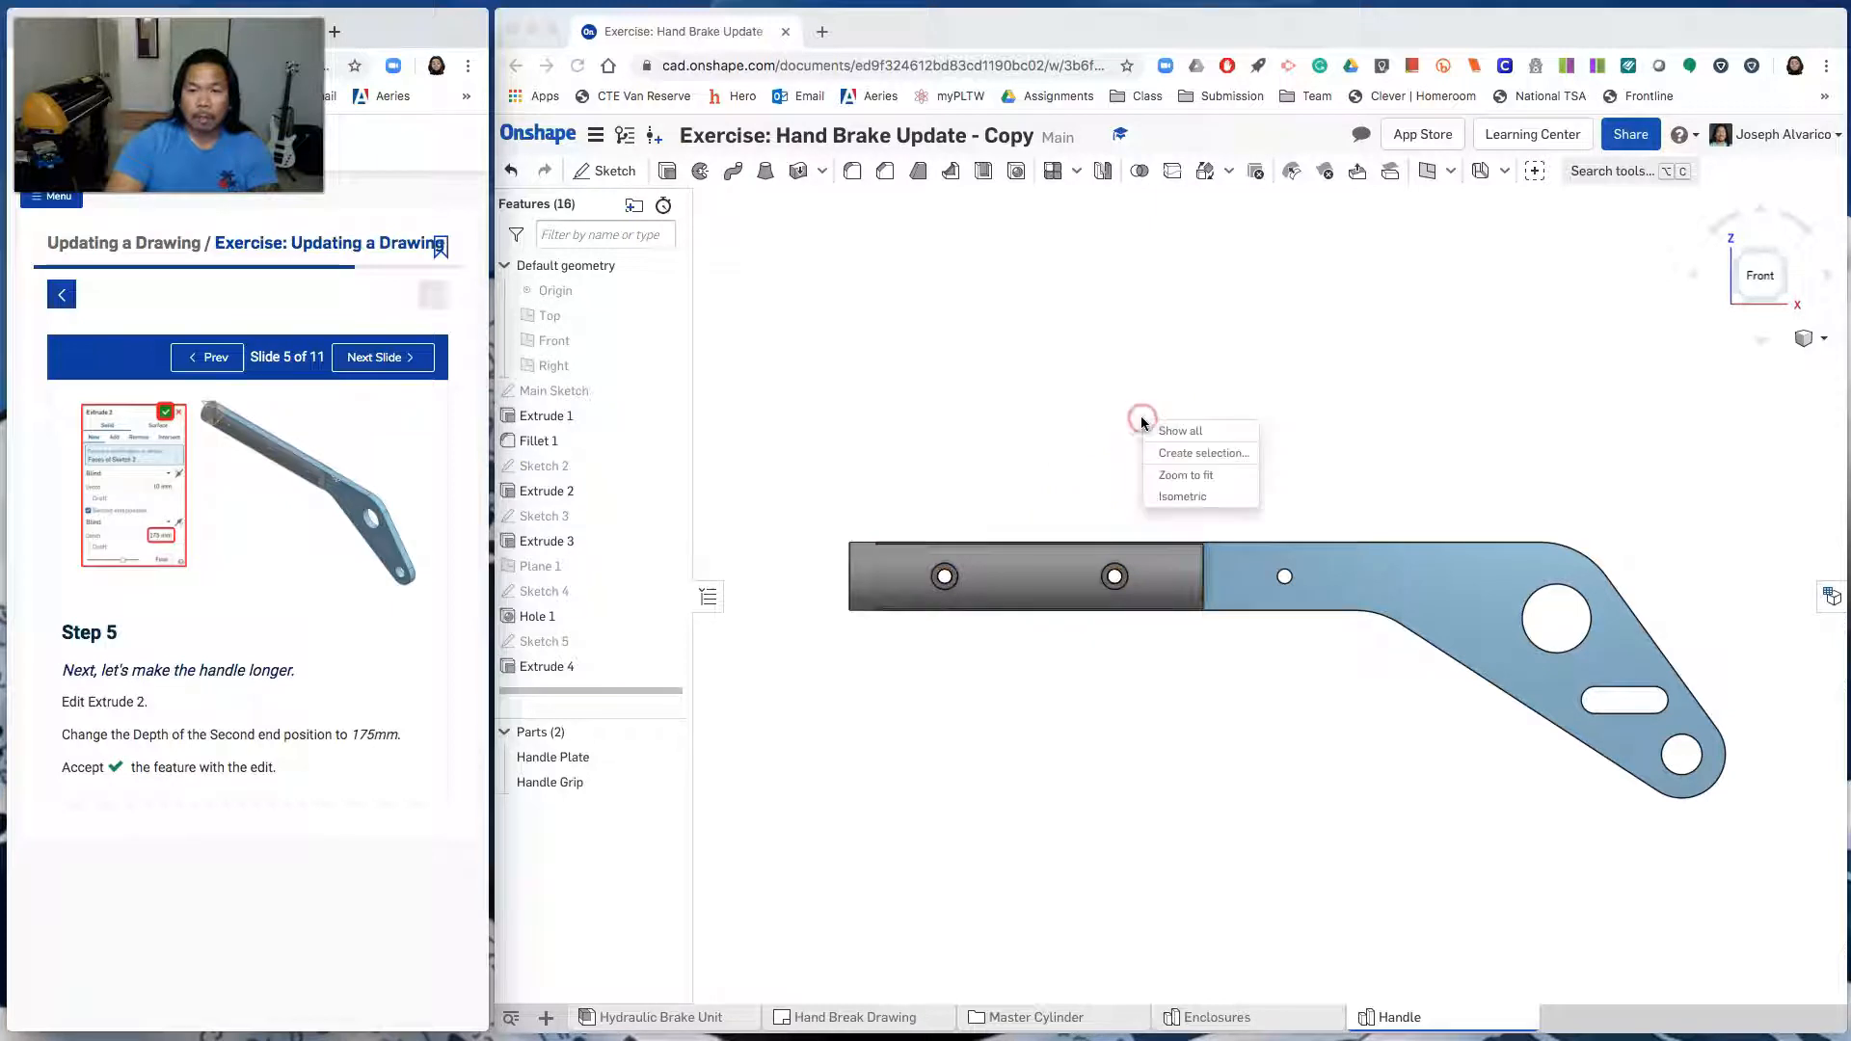
{"action": "left_click", "coordinate": [1184, 496]}
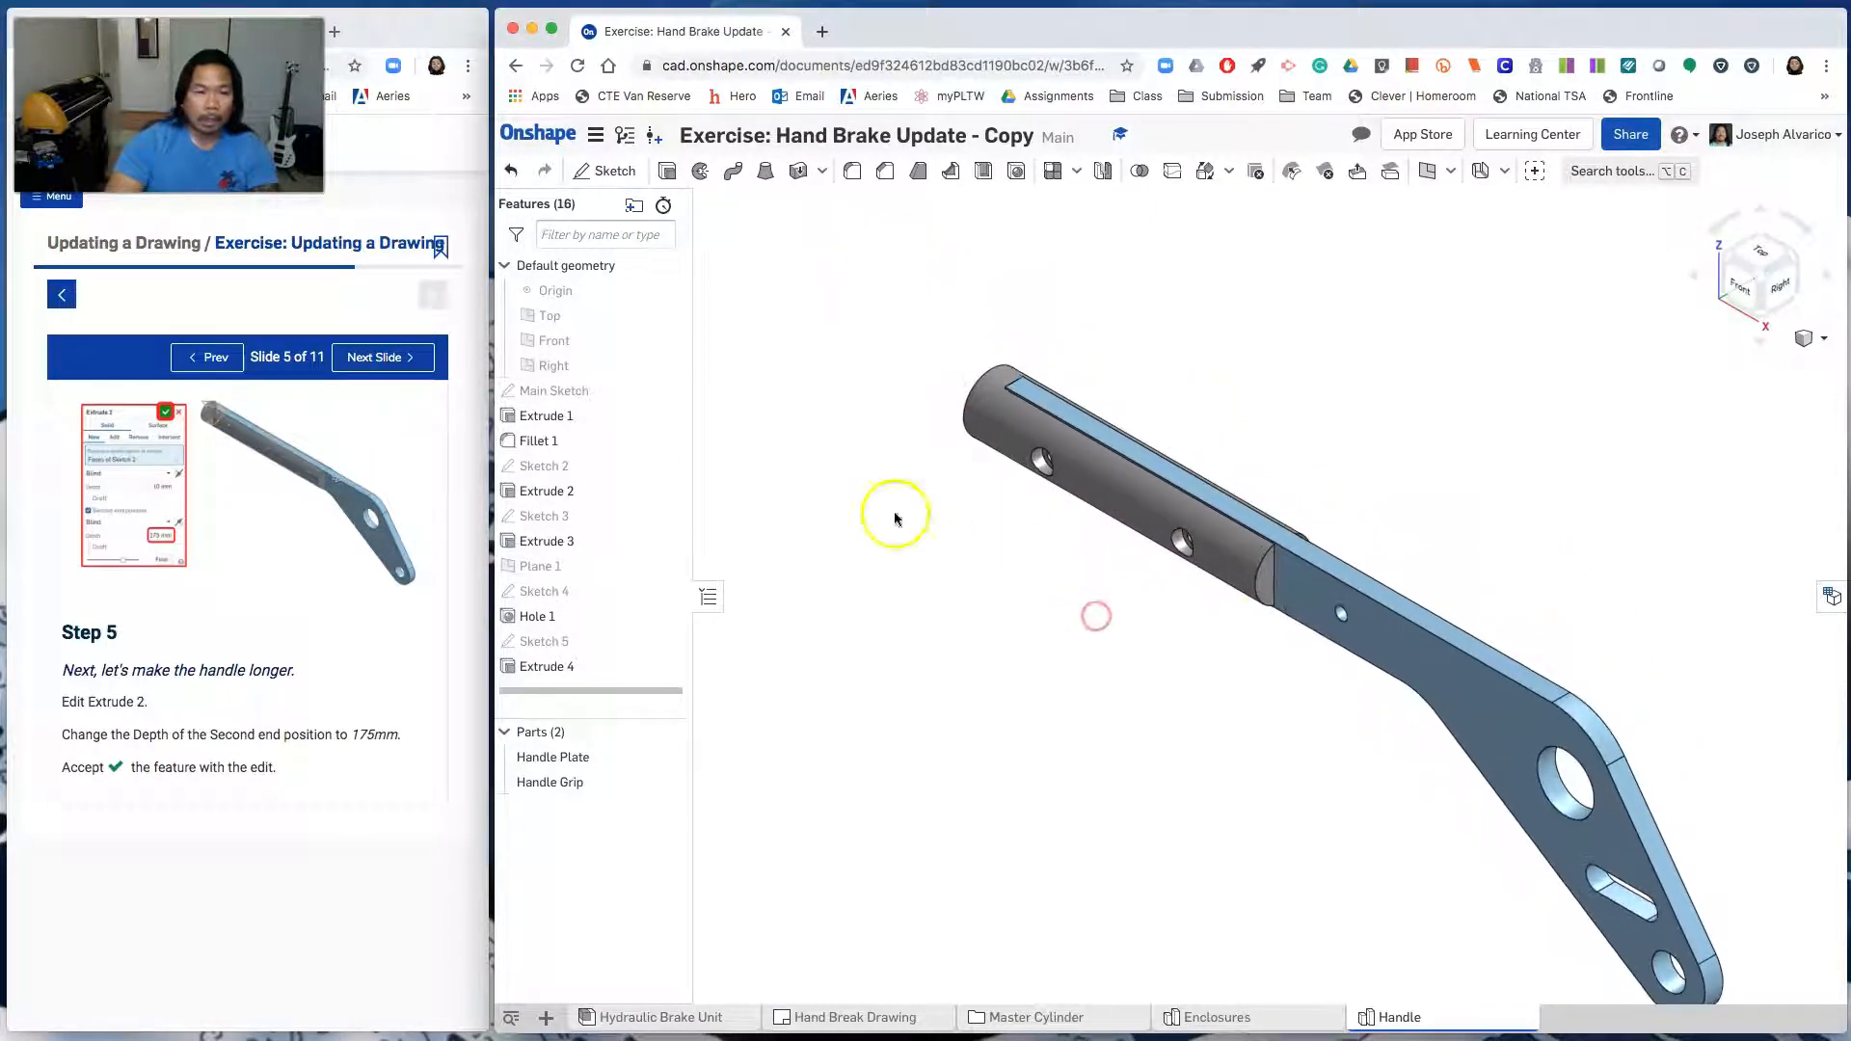
{"action": "right_click", "coordinate": [554, 498]}
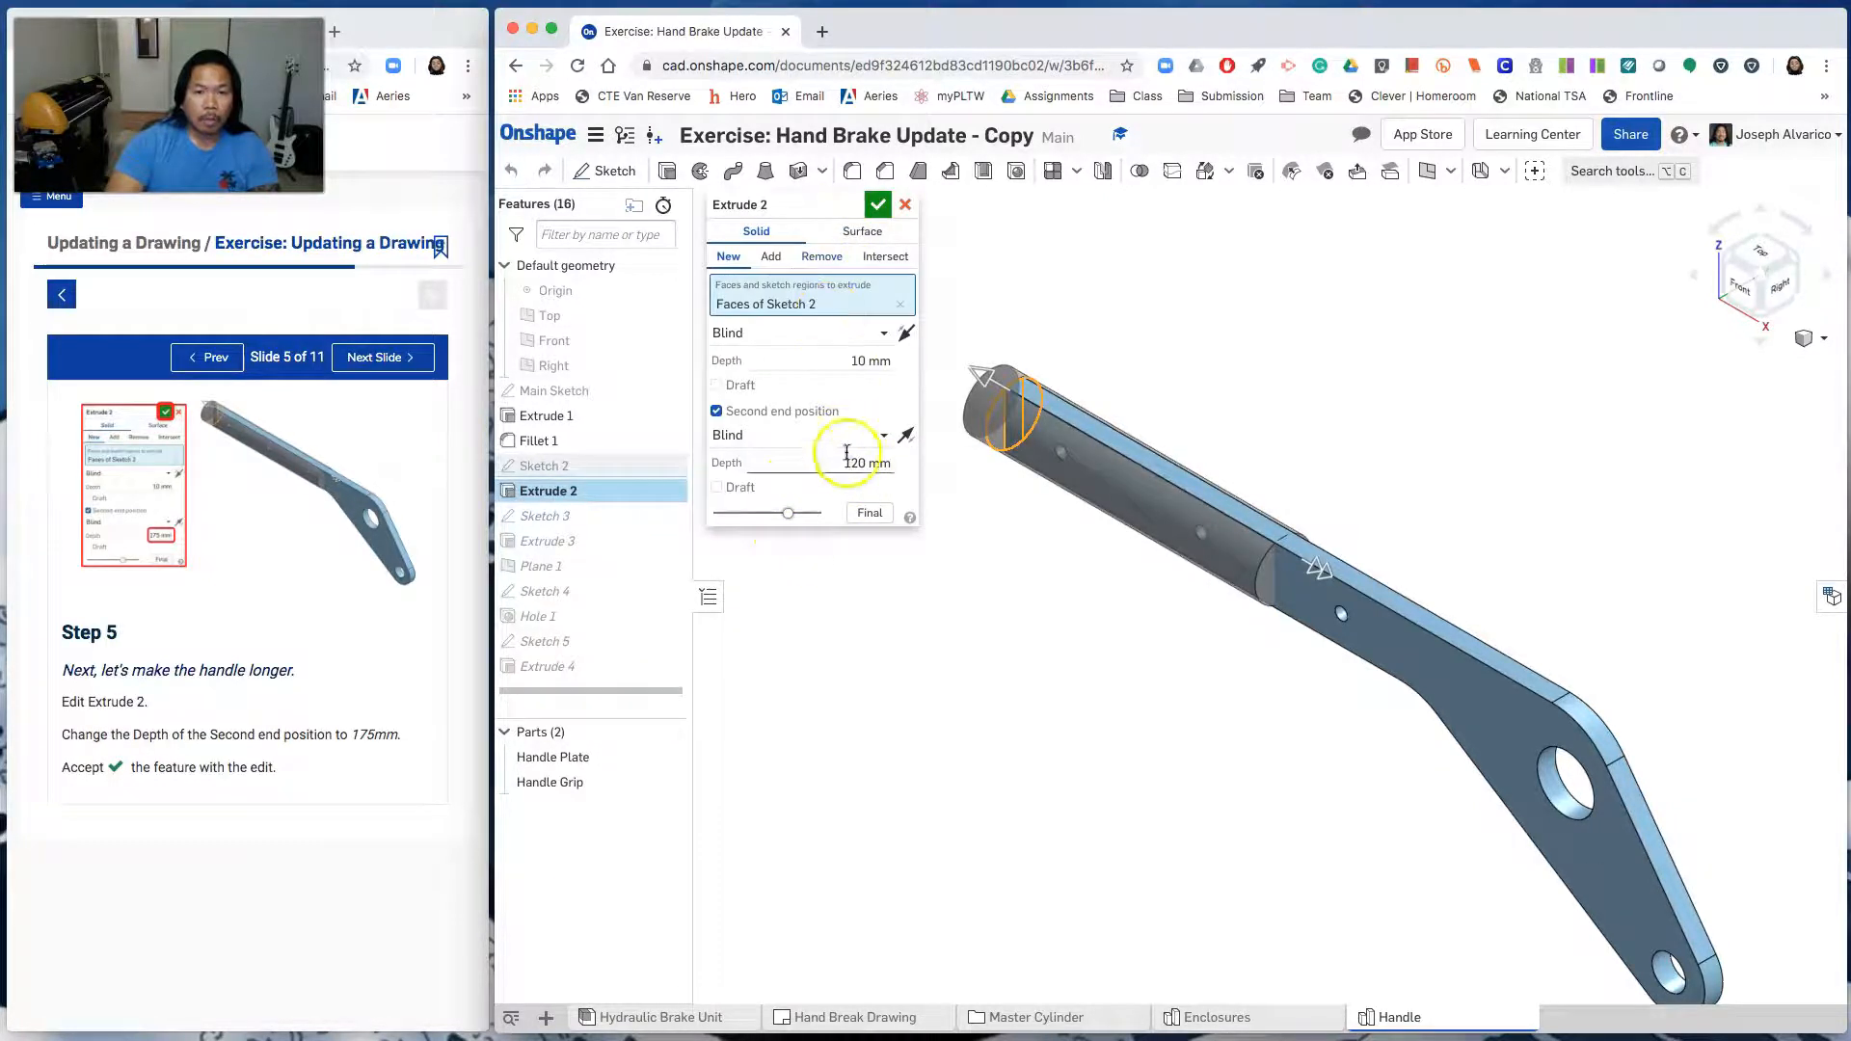
{"action": "left_click", "coordinate": [854, 463]}
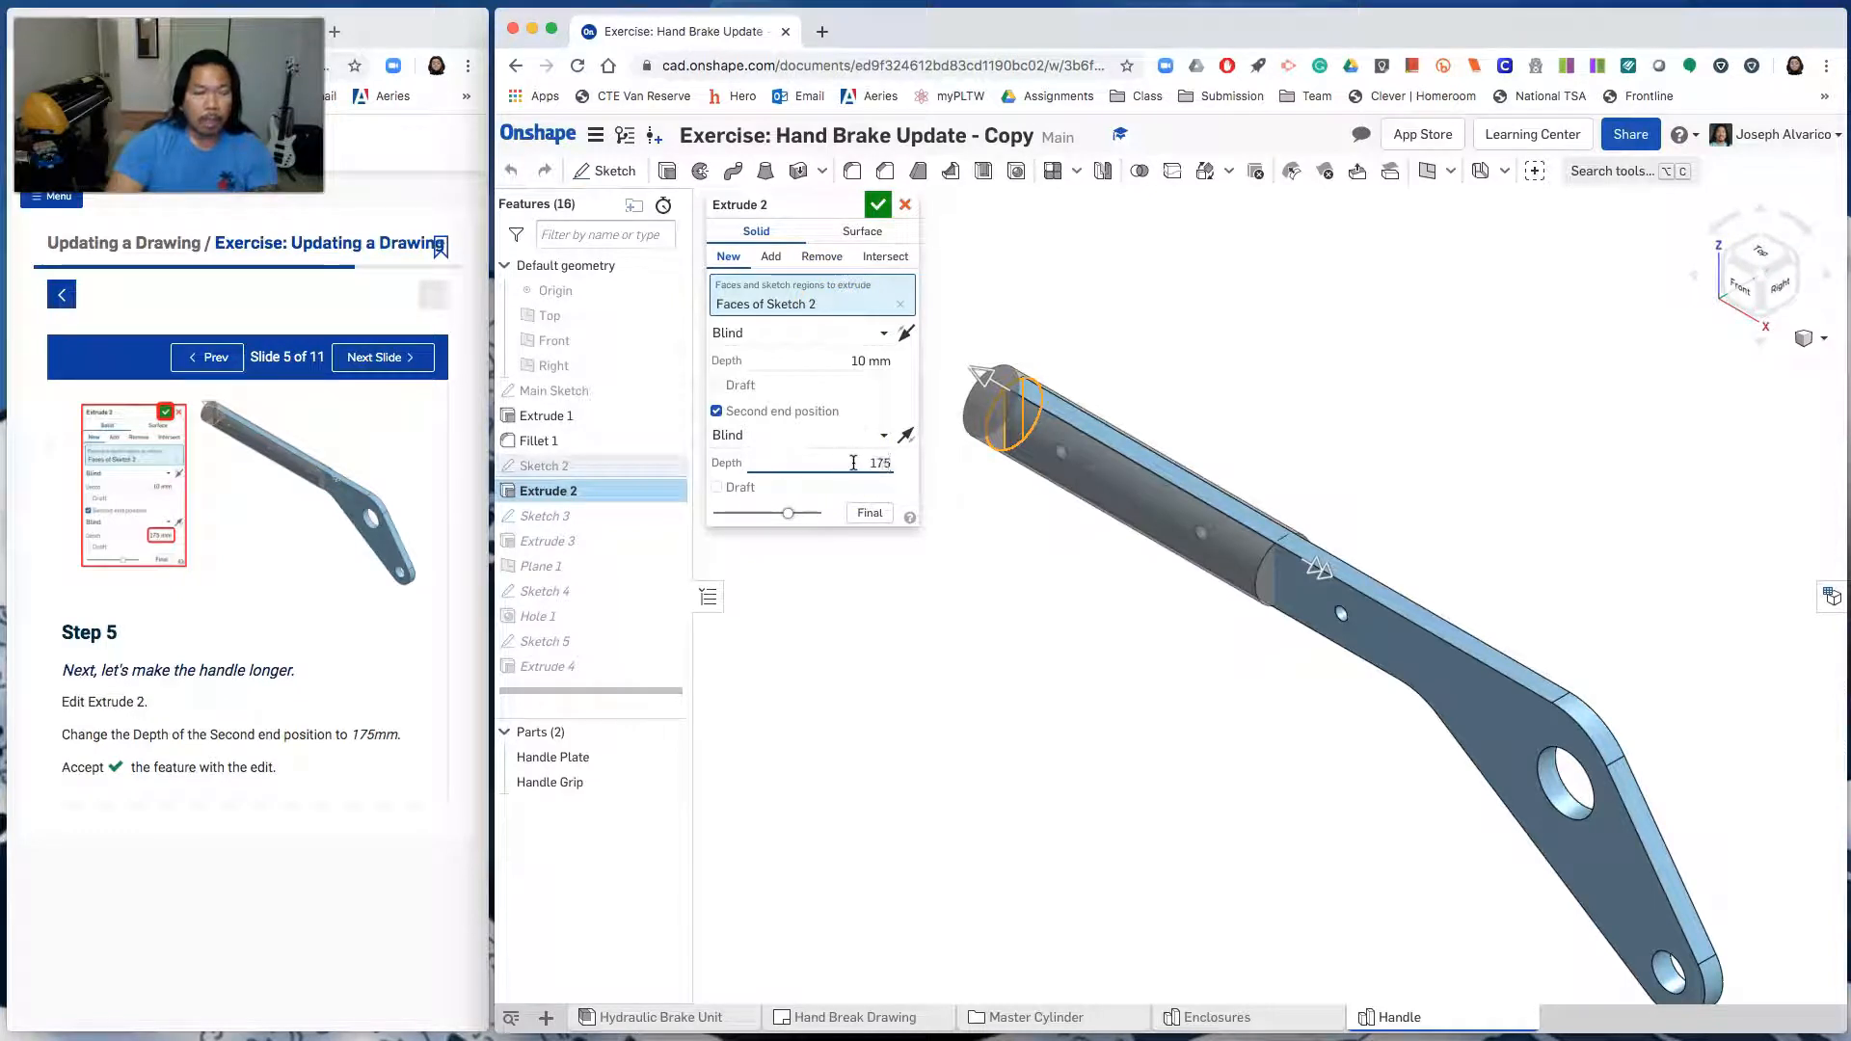
{"action": "key", "text": "Return"}
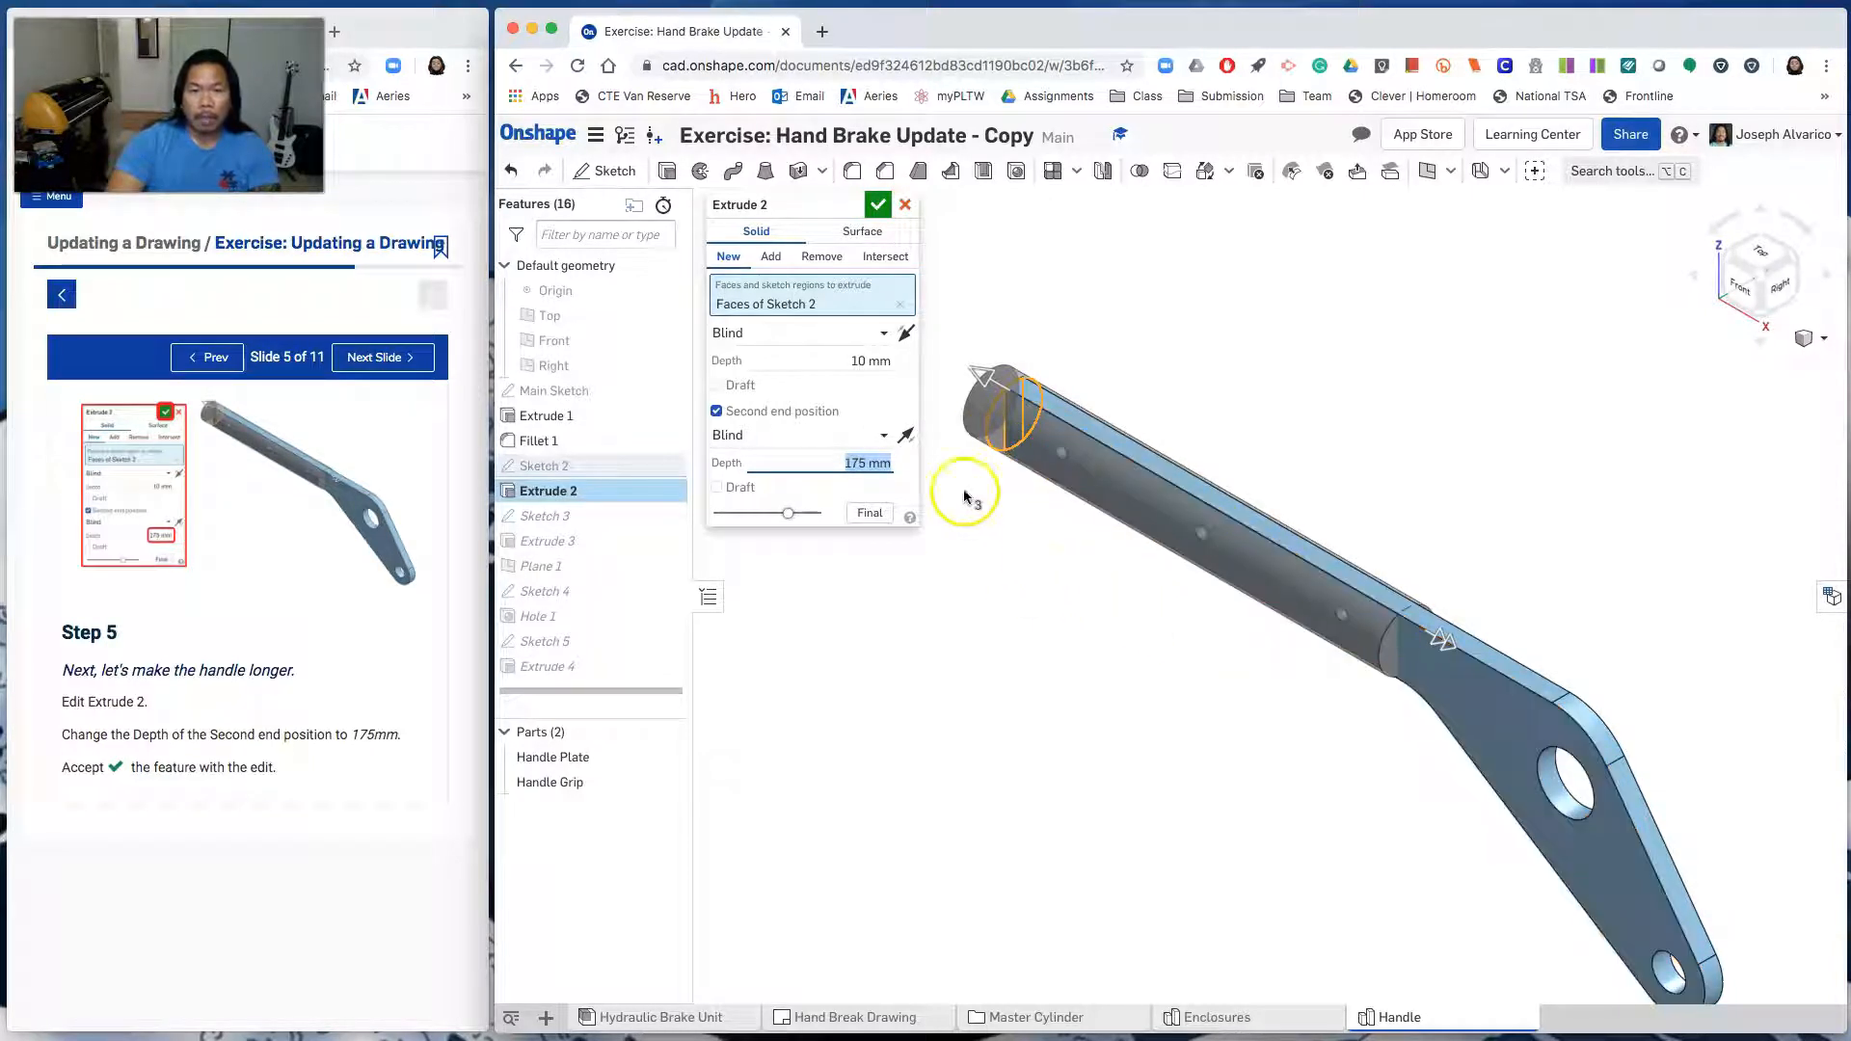
{"action": "left_click", "coordinate": [878, 206]}
Following slide 6, edit Hole 1 to change its size to M6 and accept the feature
{"action": "left_click", "coordinate": [430, 376]}
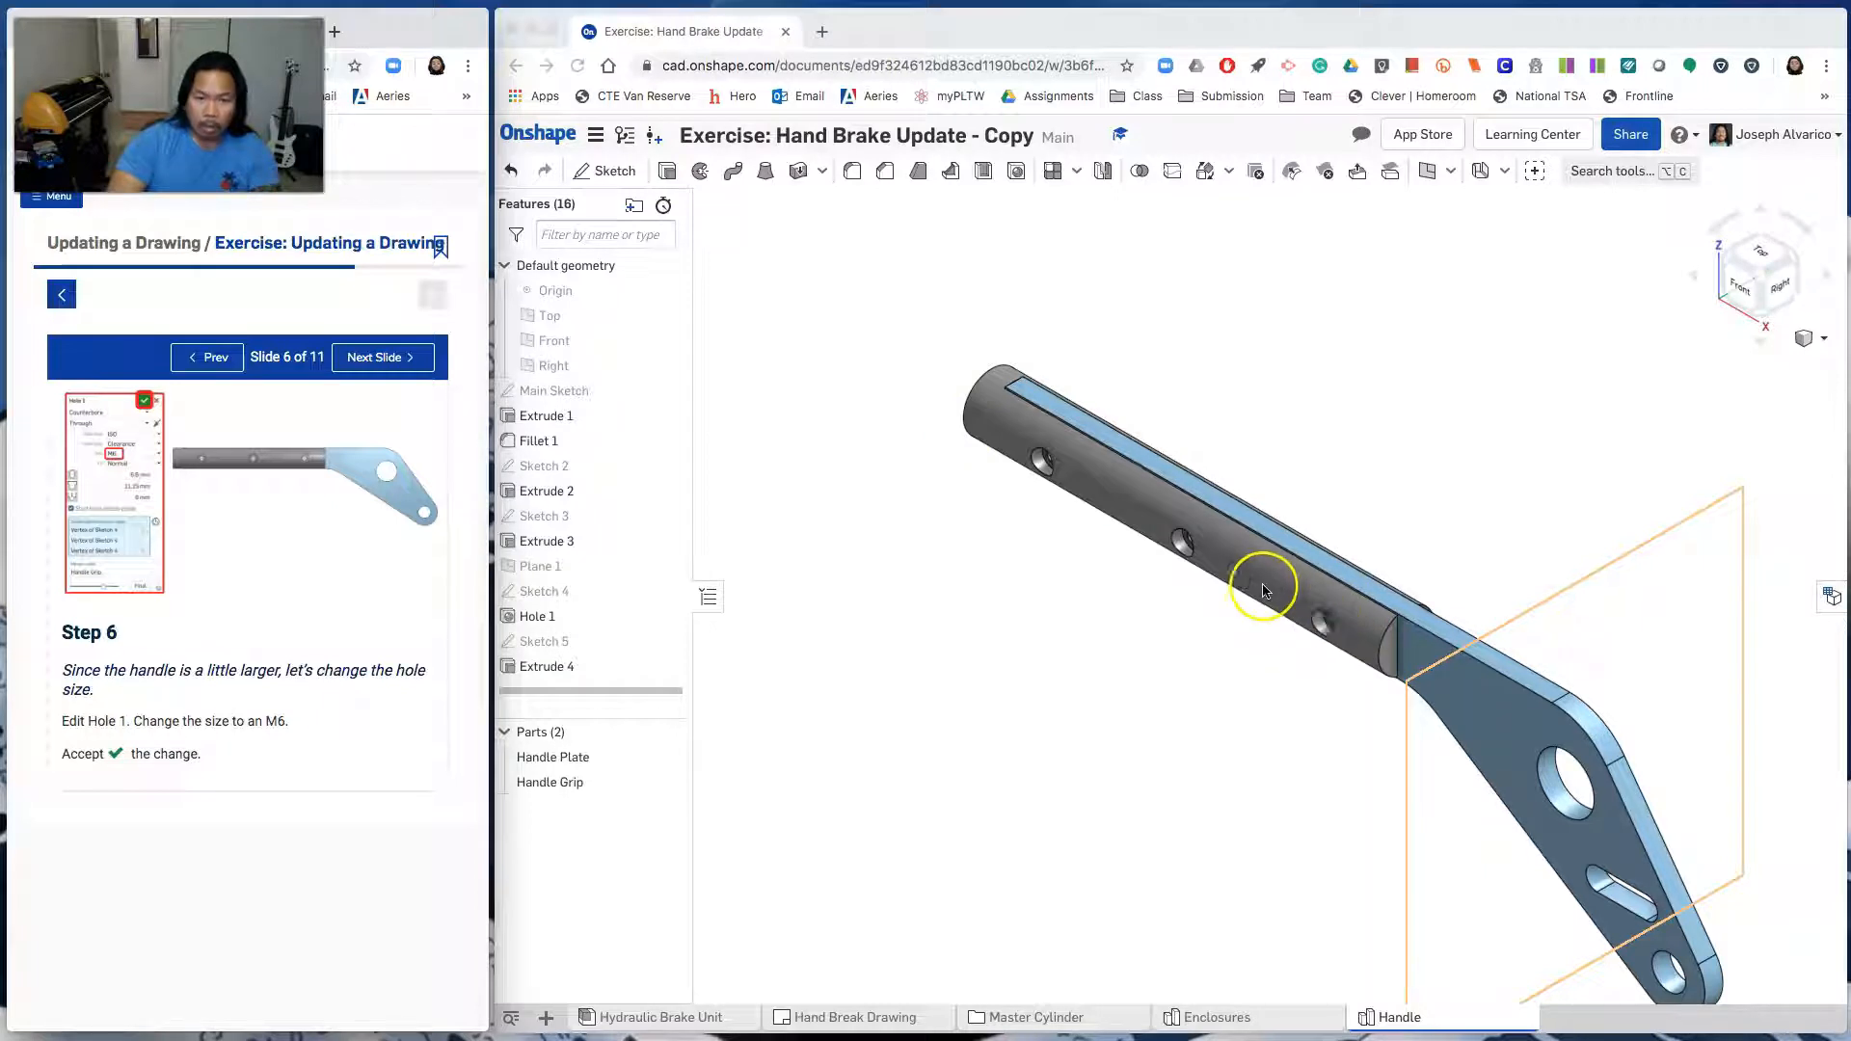
{"action": "left_click", "coordinate": [533, 618]}
{"action": "right_click", "coordinate": [534, 618]}
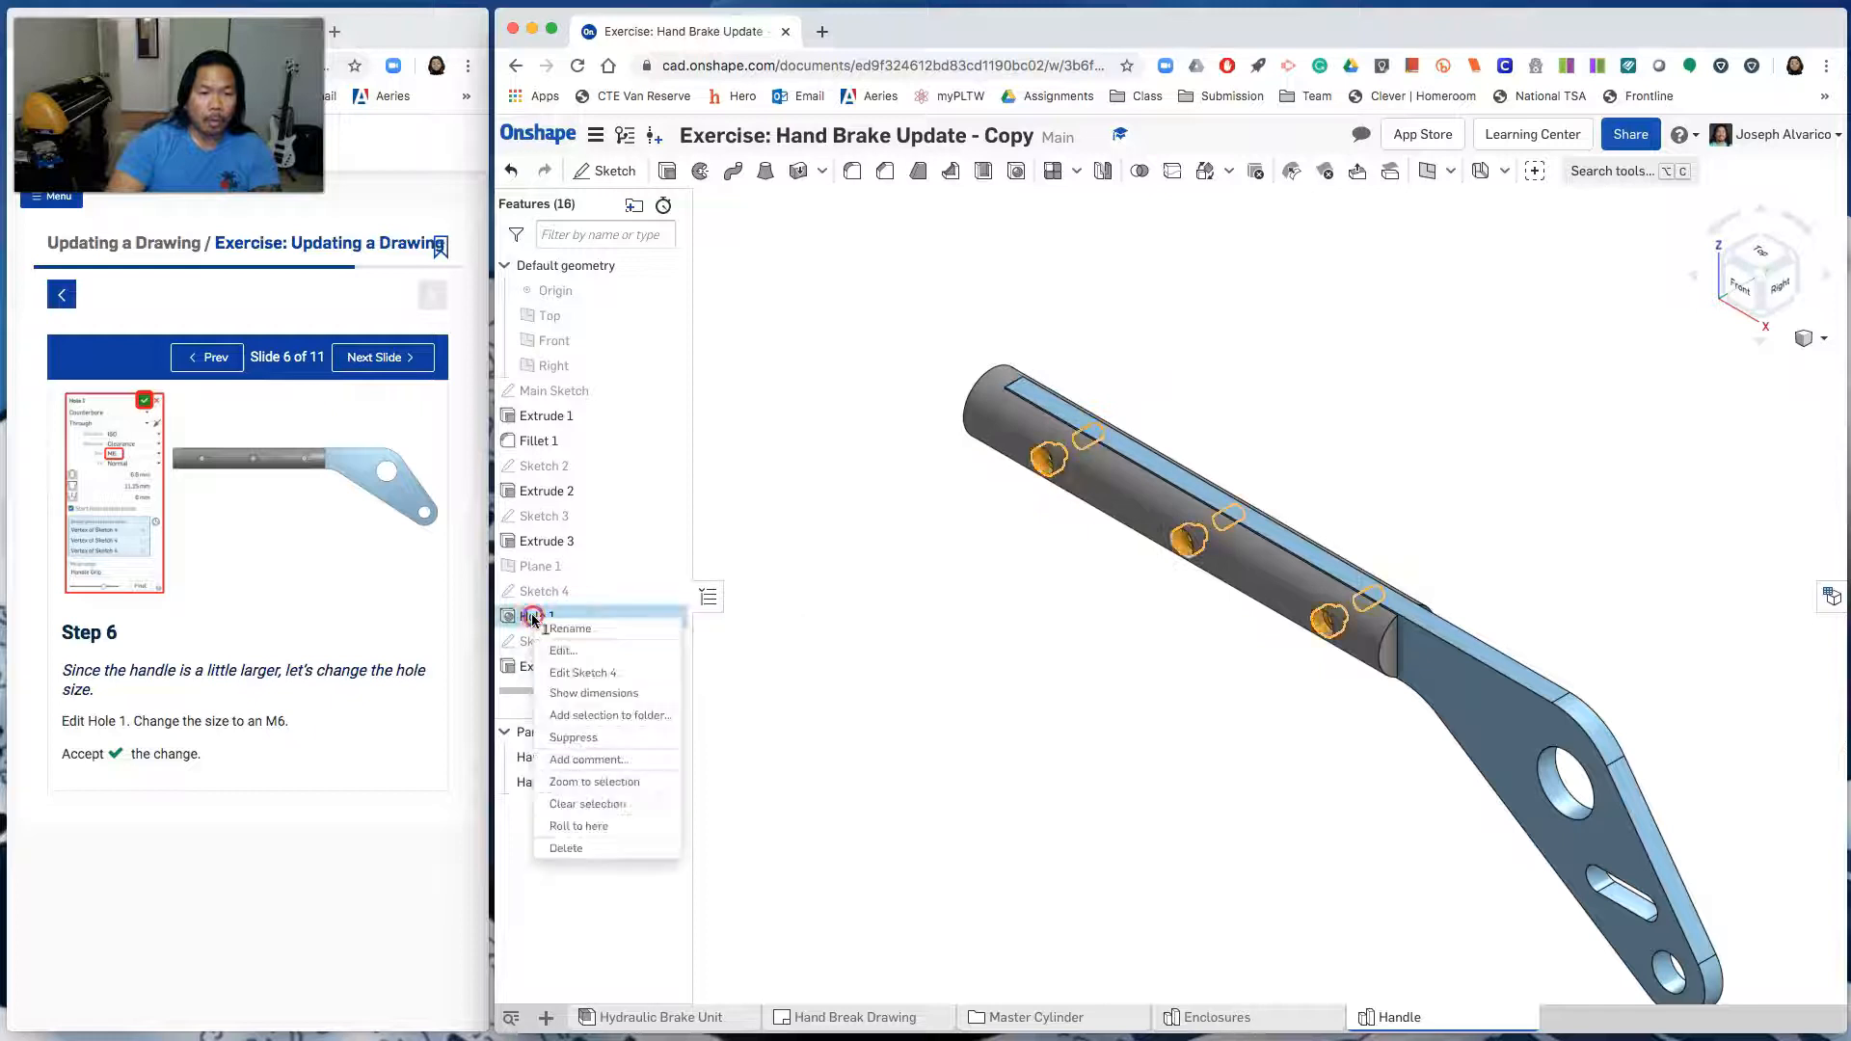
{"action": "left_click", "coordinate": [564, 652]}
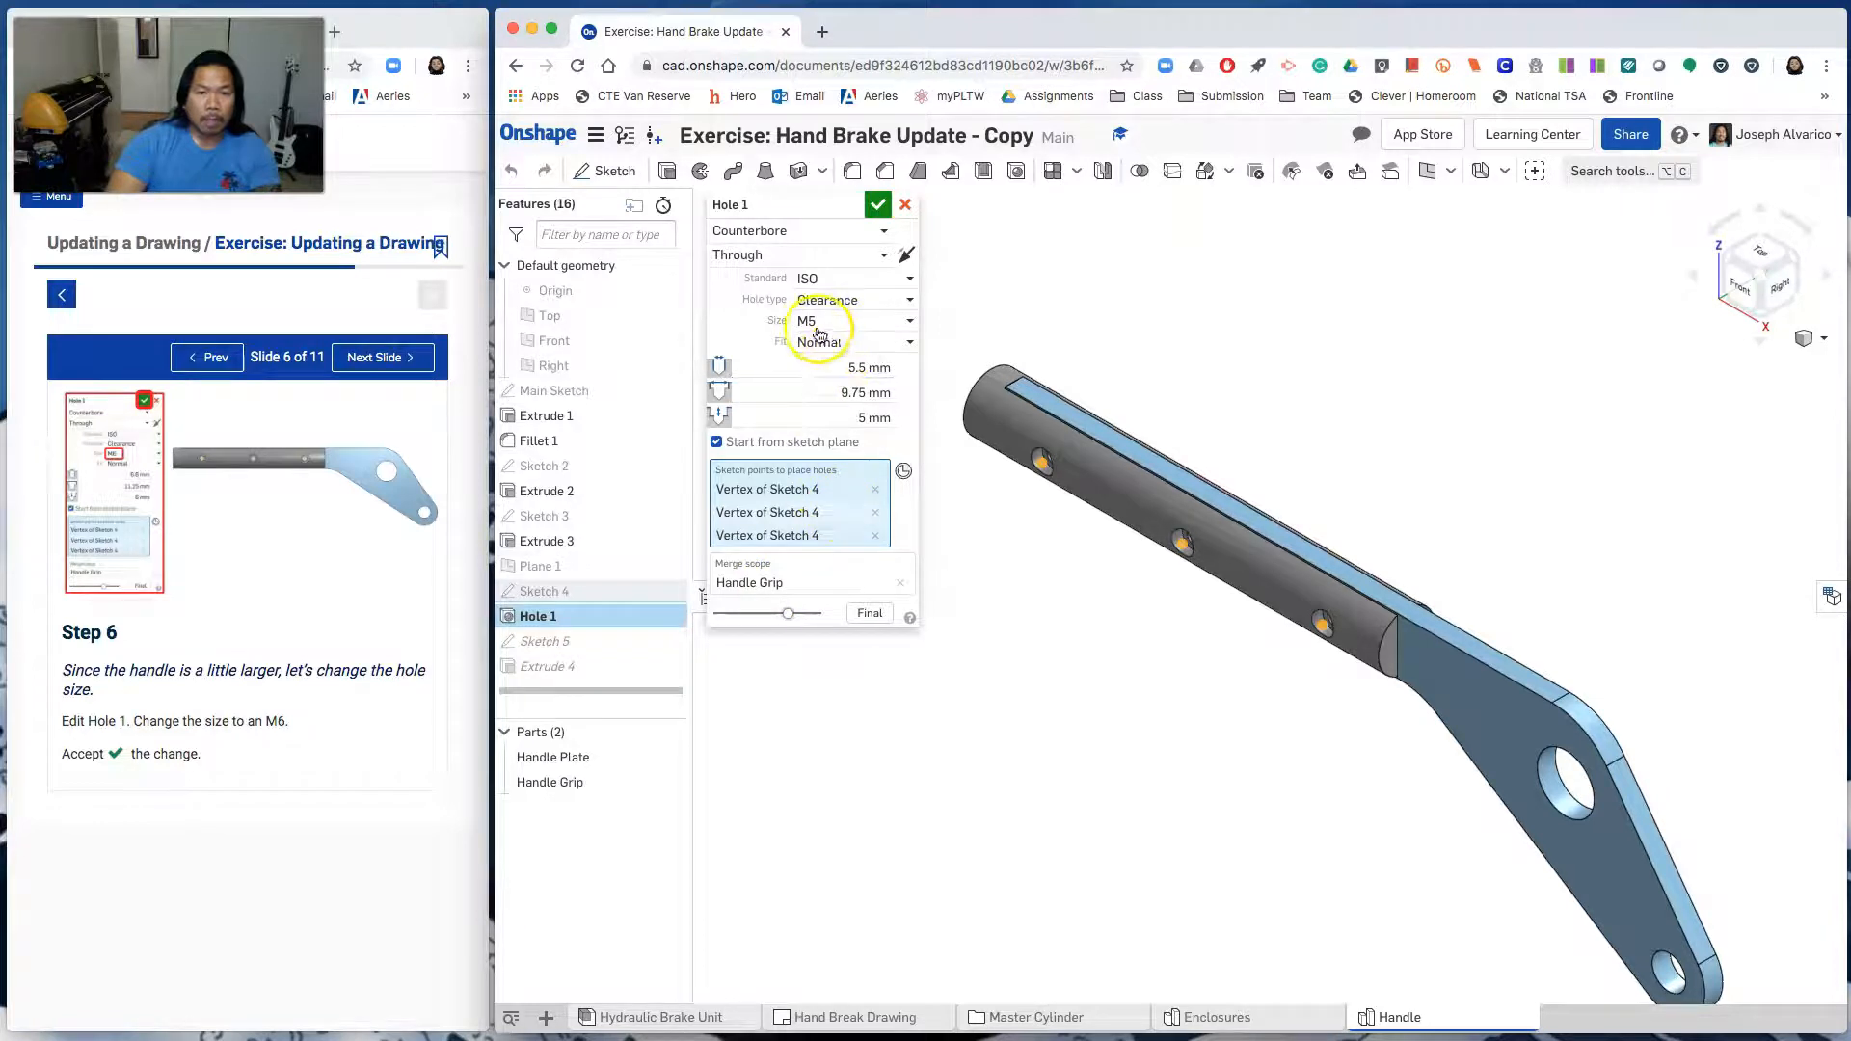
{"action": "left_click", "coordinate": [909, 327]}
{"action": "scroll", "coordinate": [847, 467], "scroll_direction": "down", "scroll_amount": 1}
{"action": "left_click", "coordinate": [812, 493]}
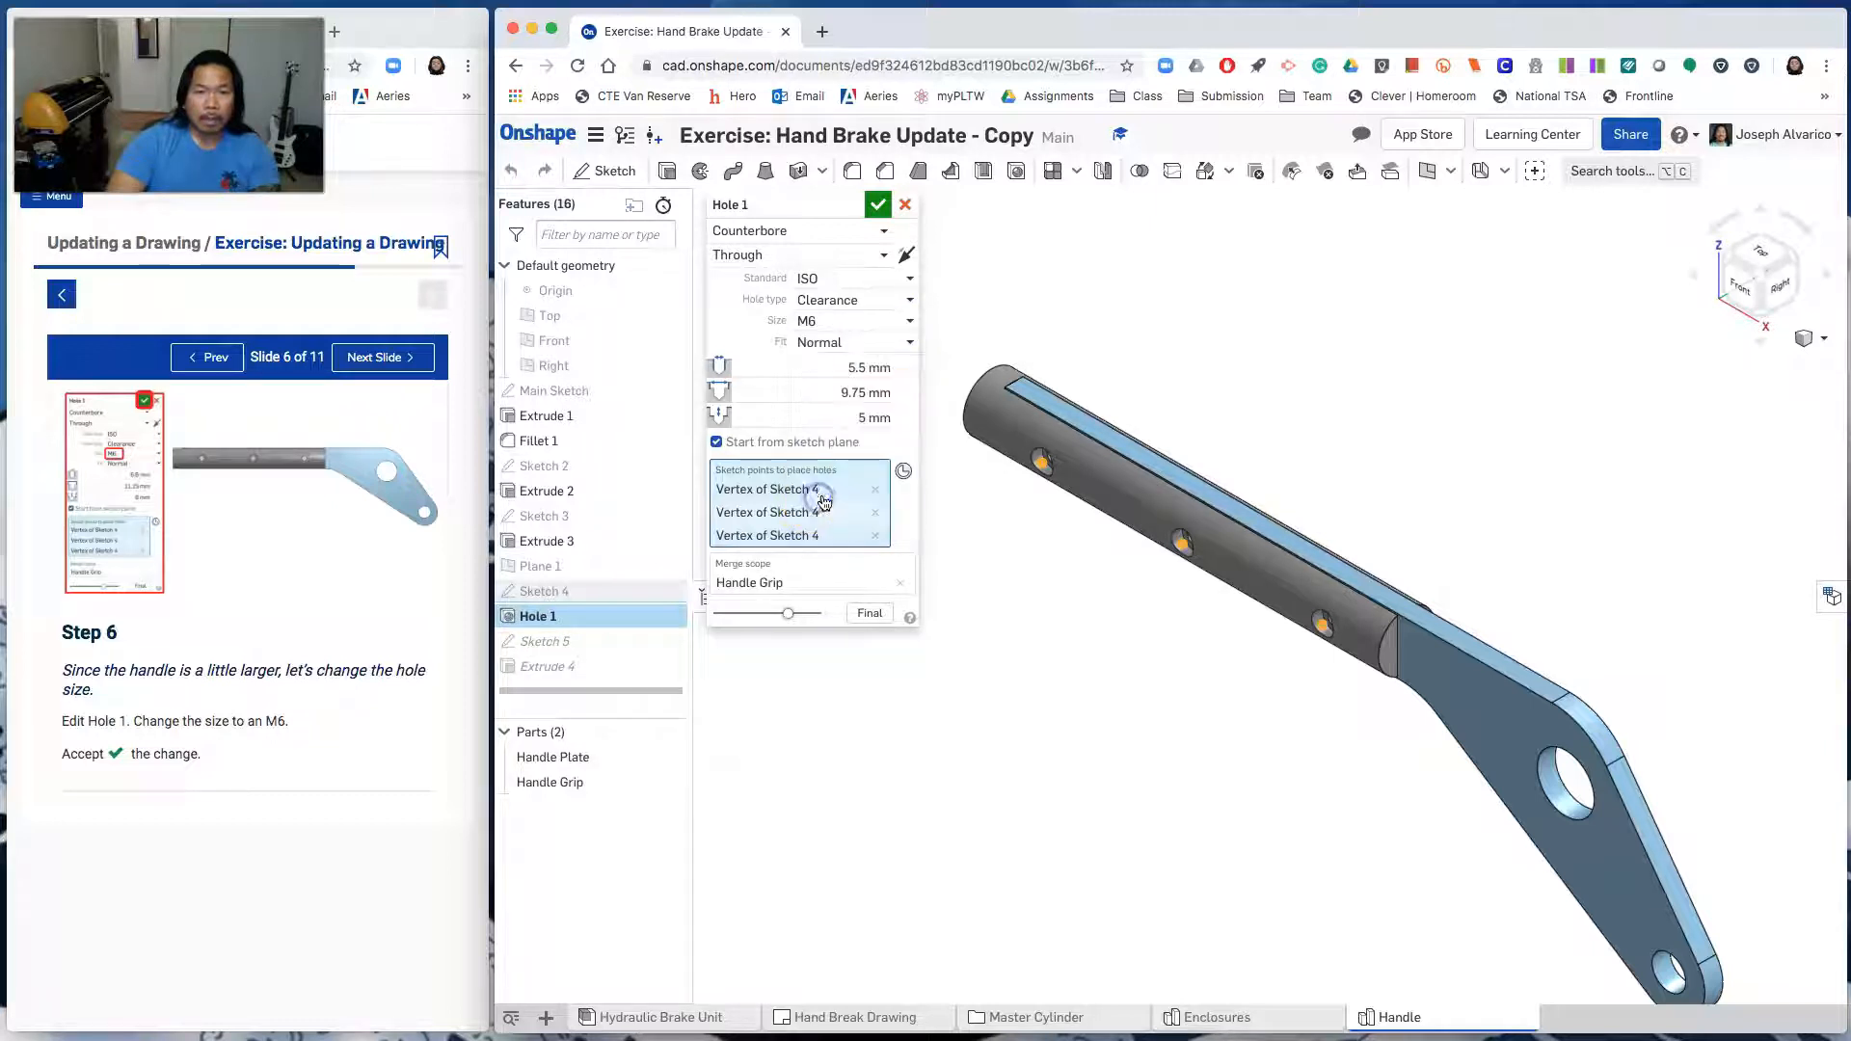
{"action": "left_click", "coordinate": [879, 205]}
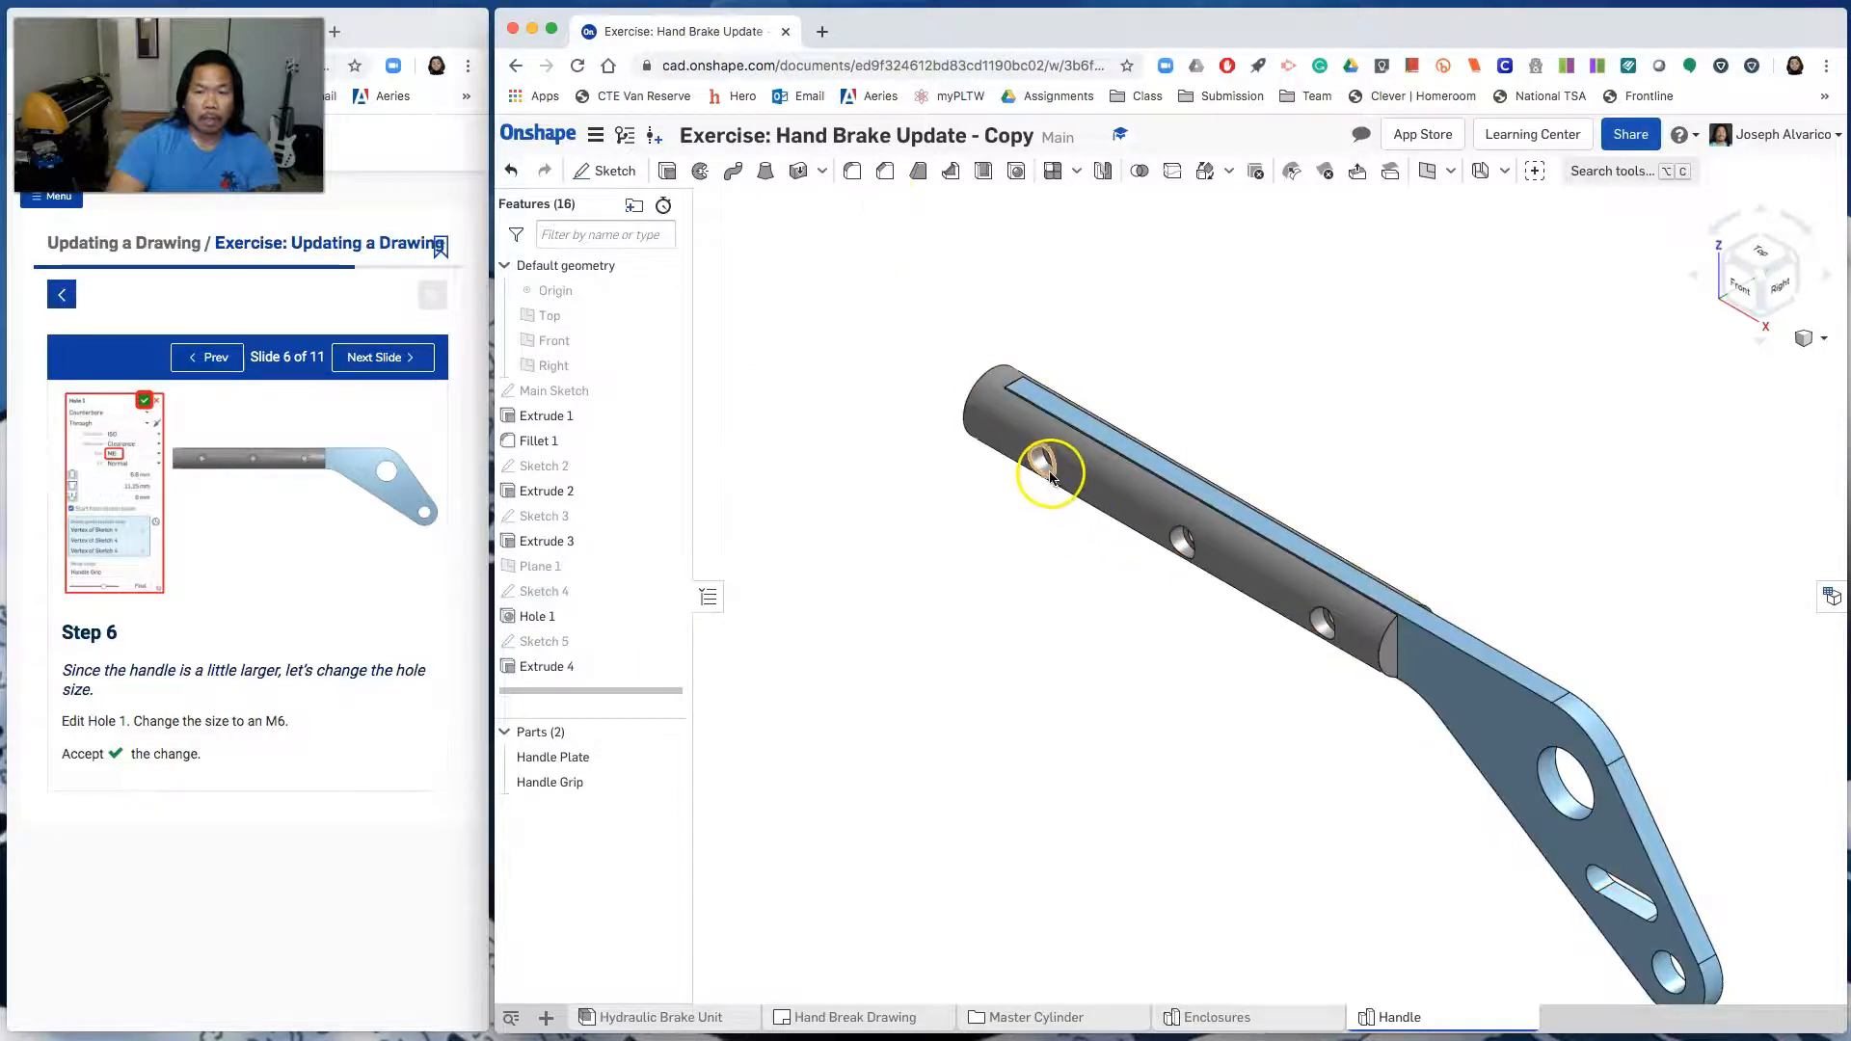
Following slide 7, update the three ISO 4762 hex socket head cap screws in the Hydraulic Brake Unit assembly to size M6
{"action": "left_click", "coordinate": [381, 358]}
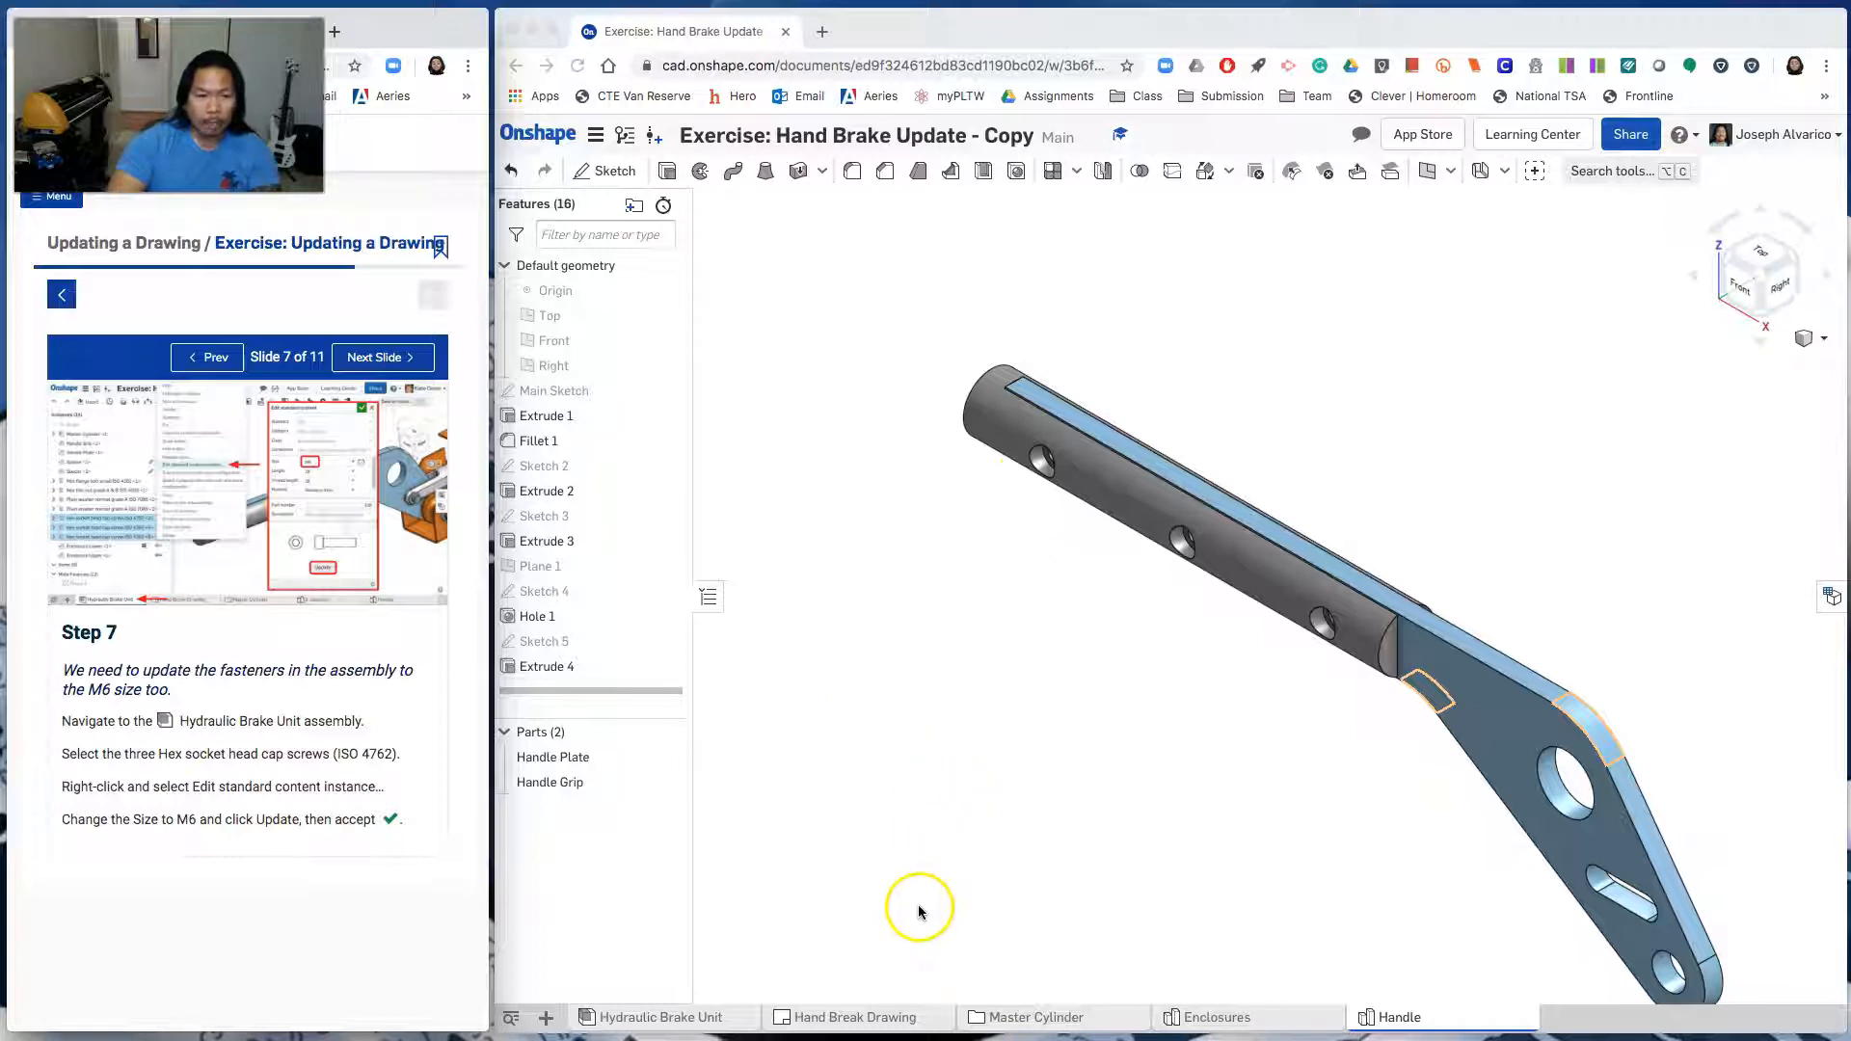
{"action": "left_click", "coordinate": [682, 1020]}
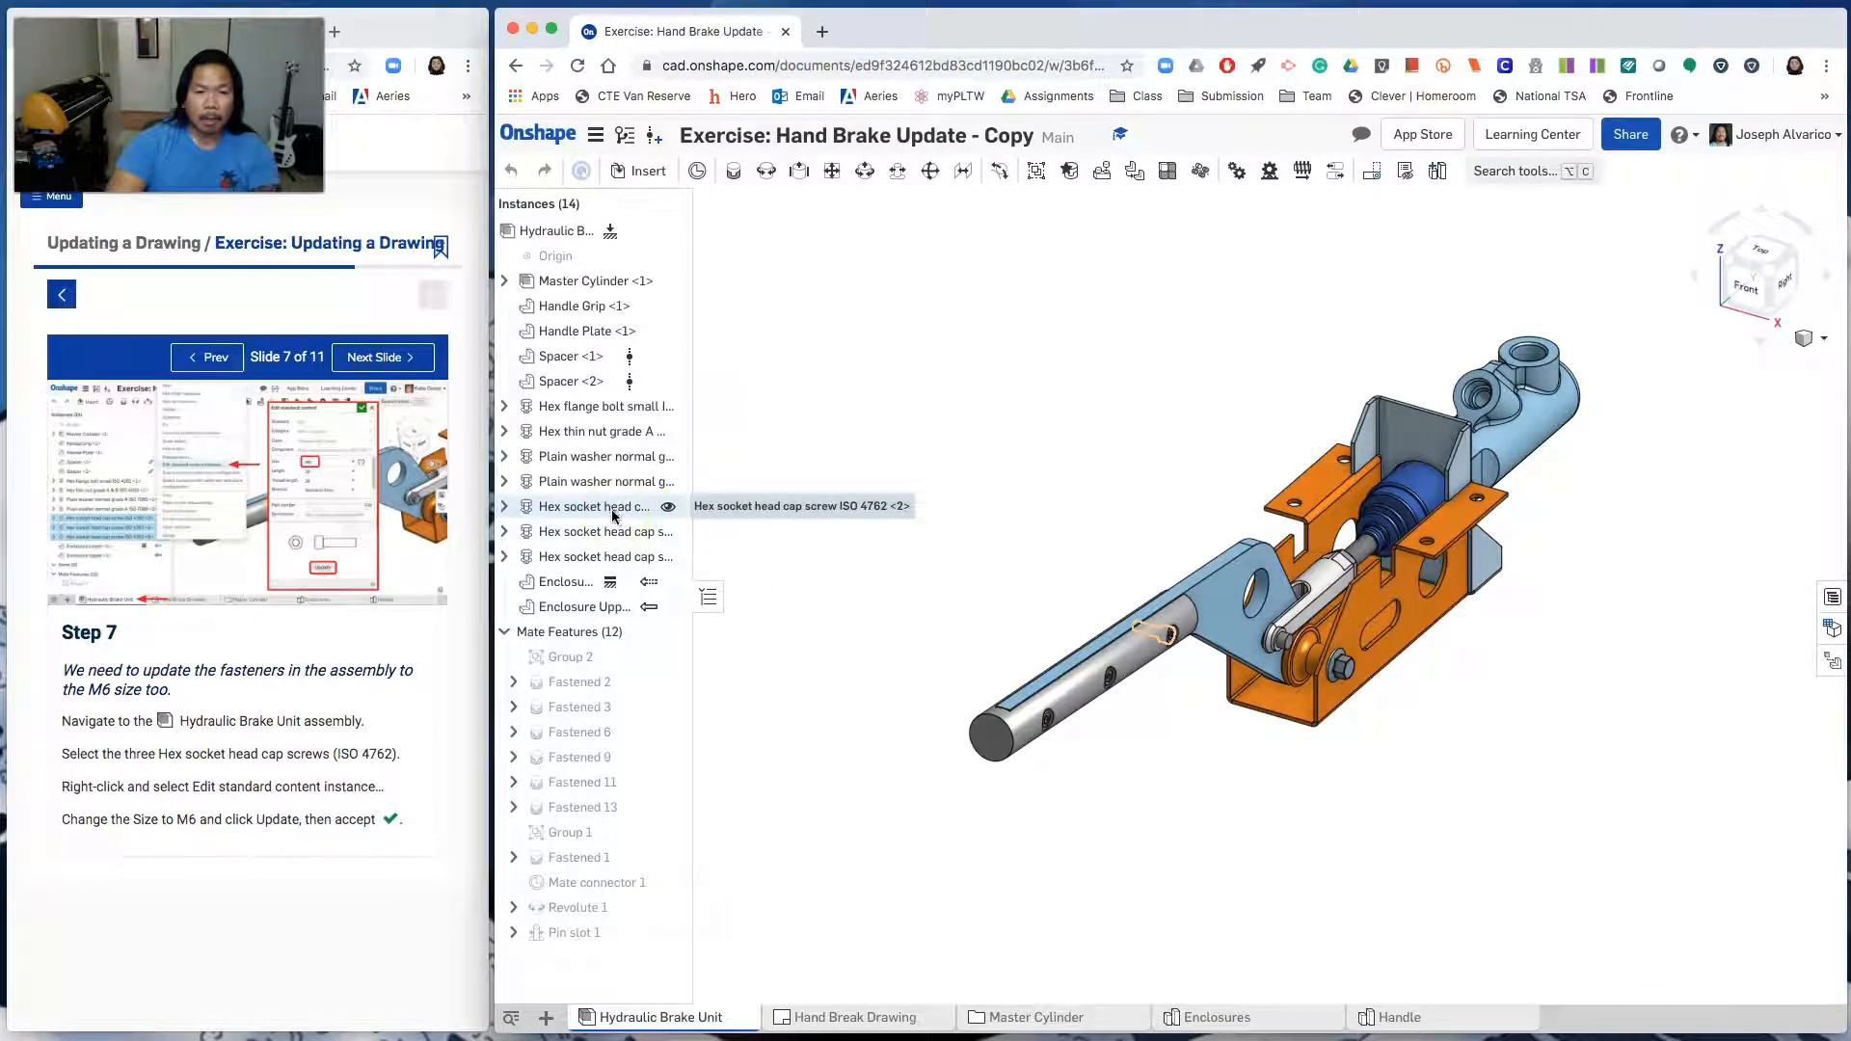
{"action": "left_click", "coordinate": [613, 511]}
{"action": "left_click", "coordinate": [608, 533]}
{"action": "left_click", "coordinate": [609, 558]}
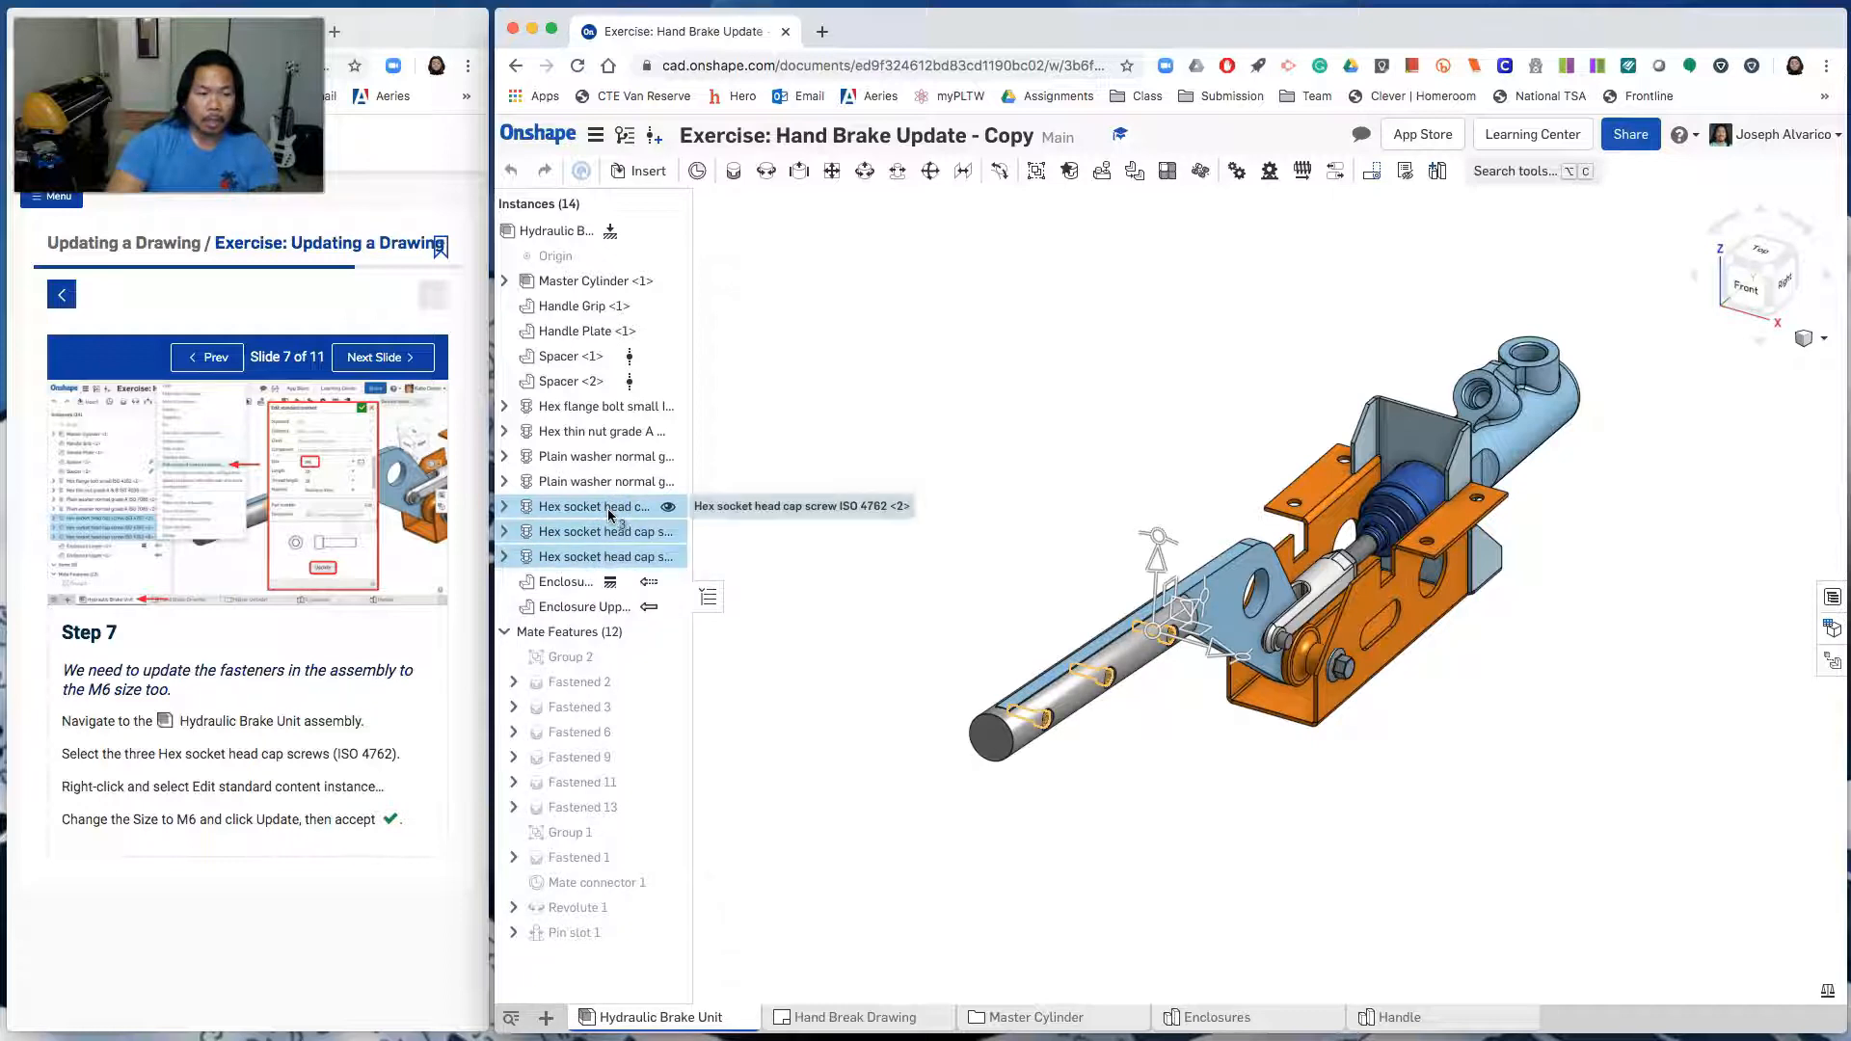
{"action": "right_click", "coordinate": [609, 513]}
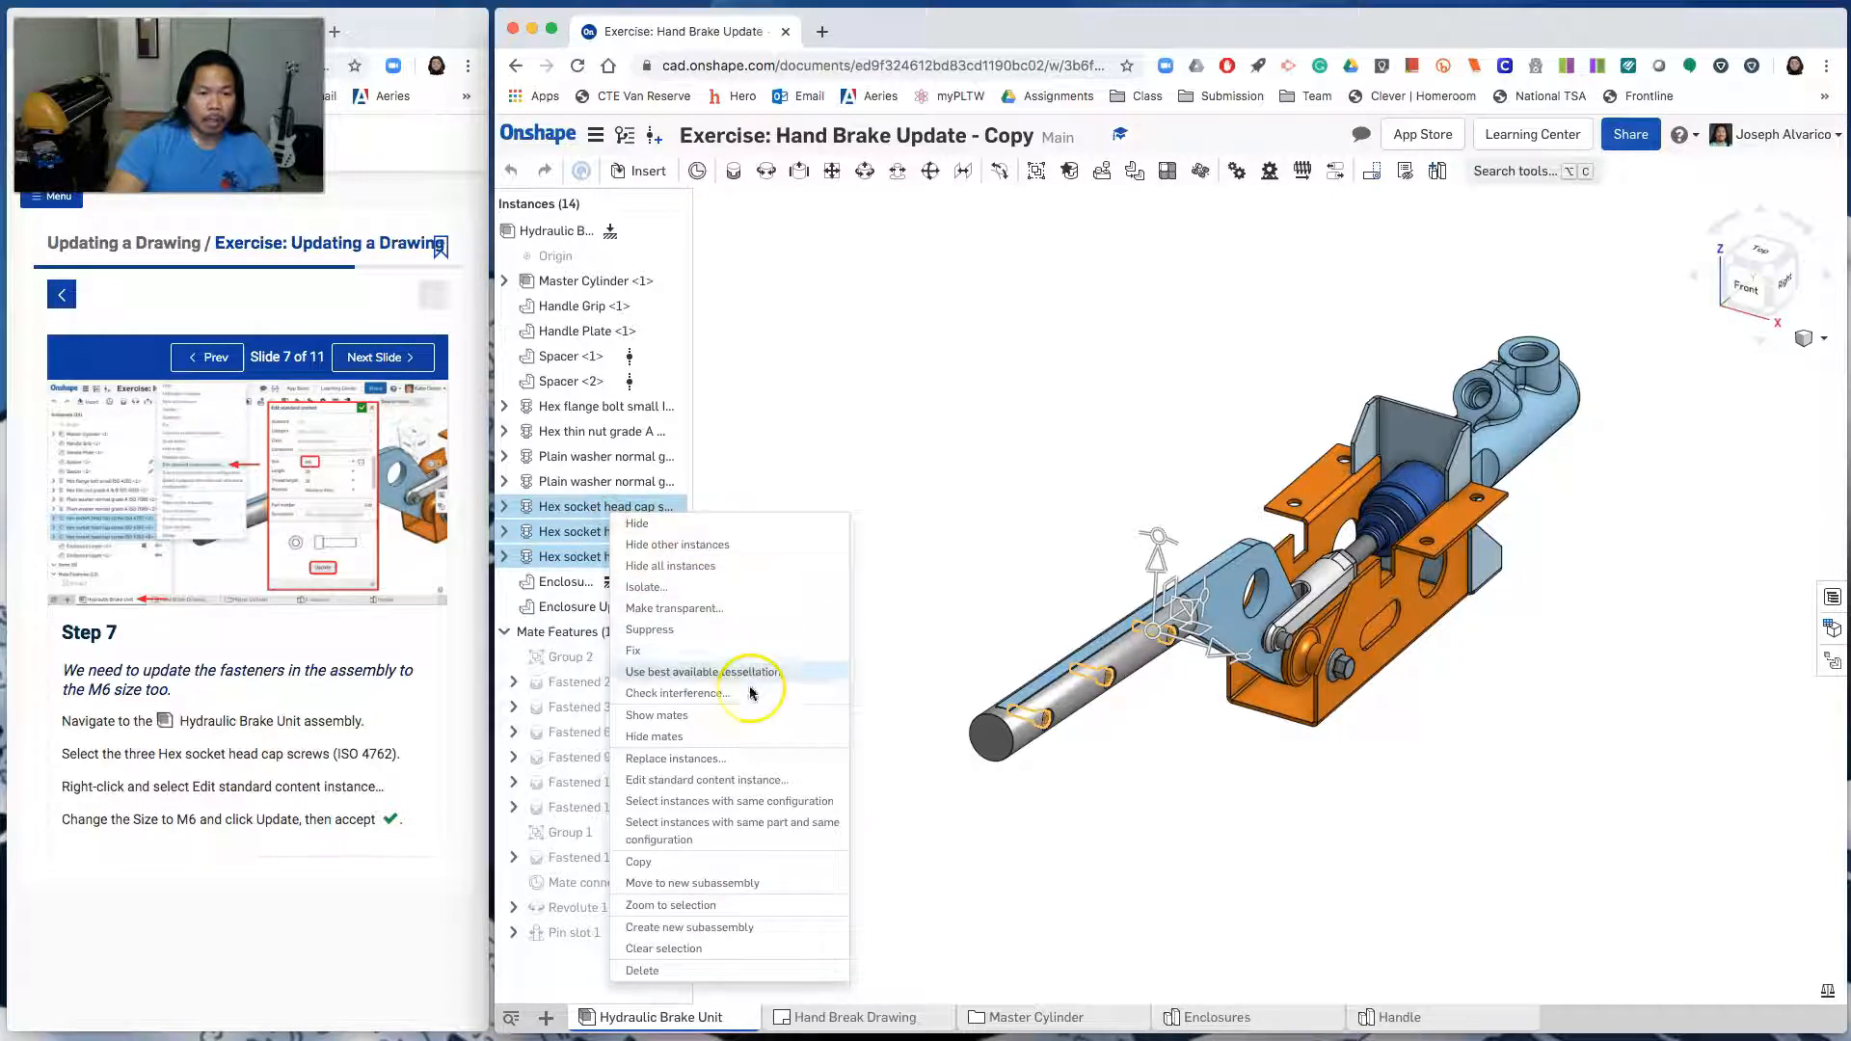
{"action": "left_click", "coordinate": [754, 783]}
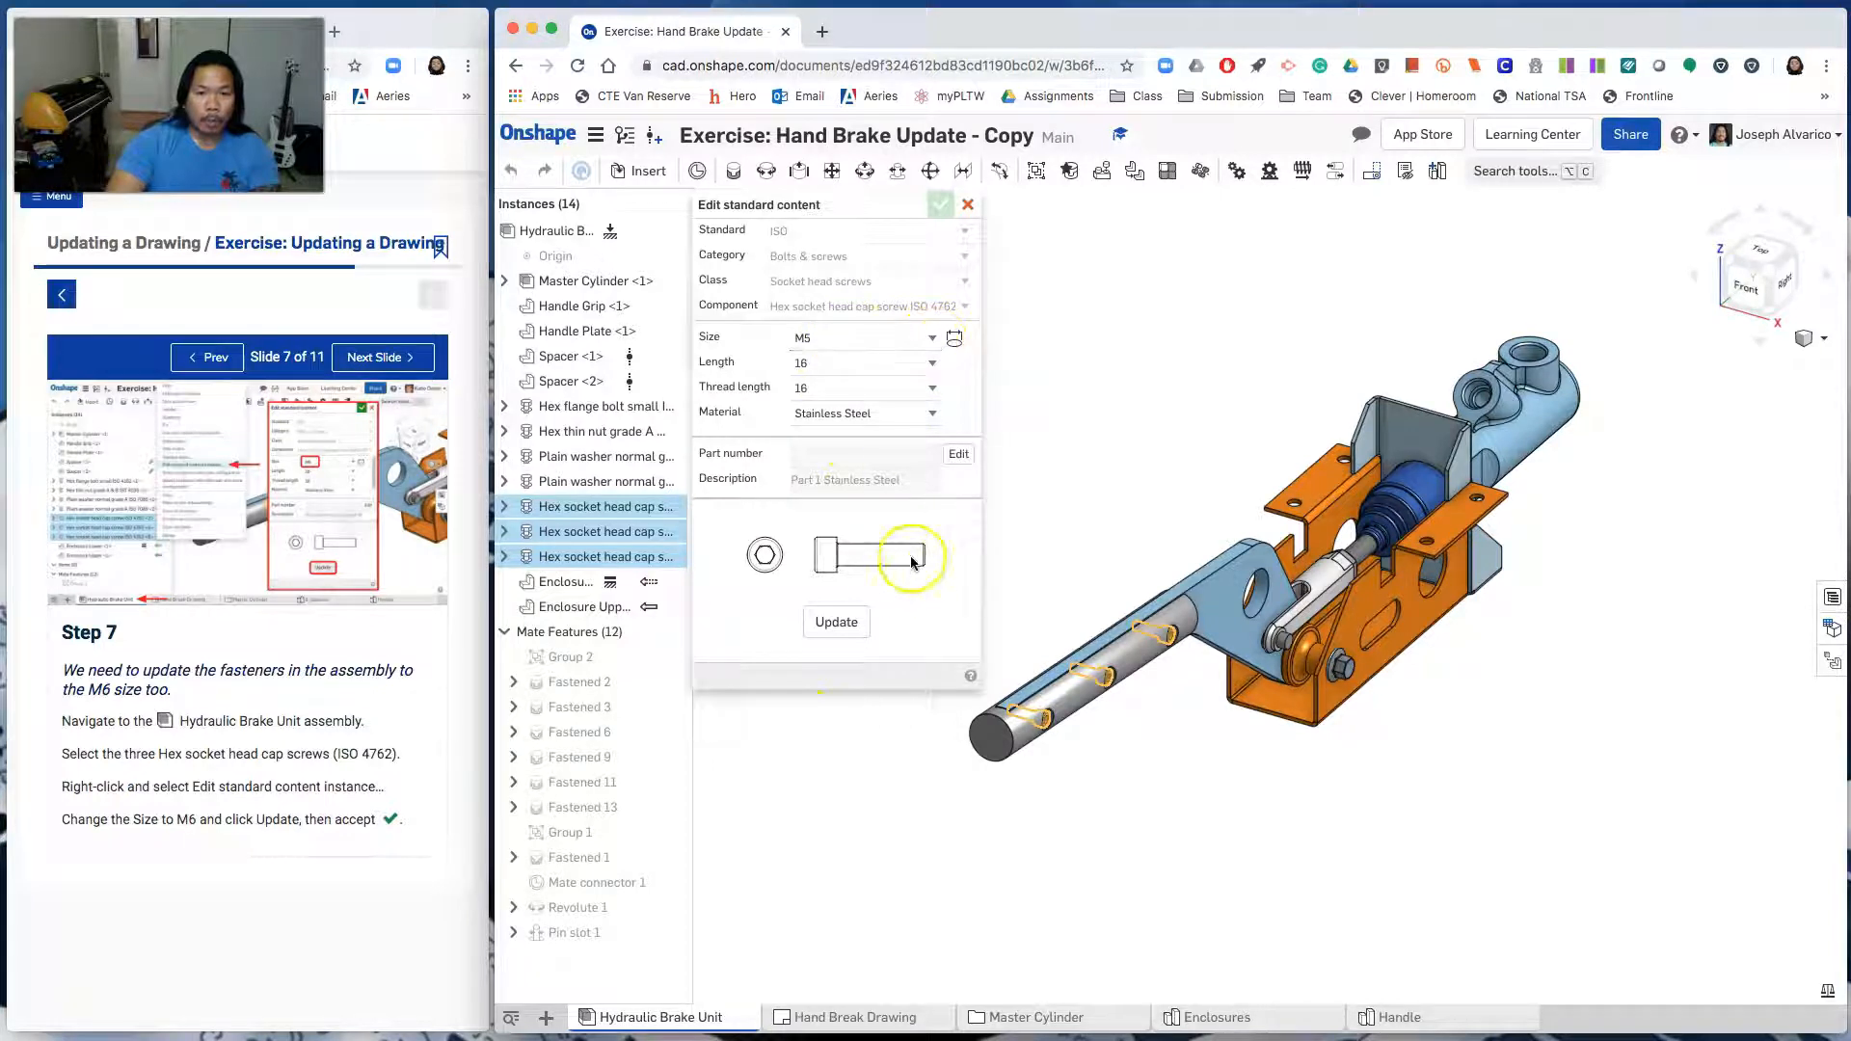
{"action": "left_click", "coordinate": [931, 339]}
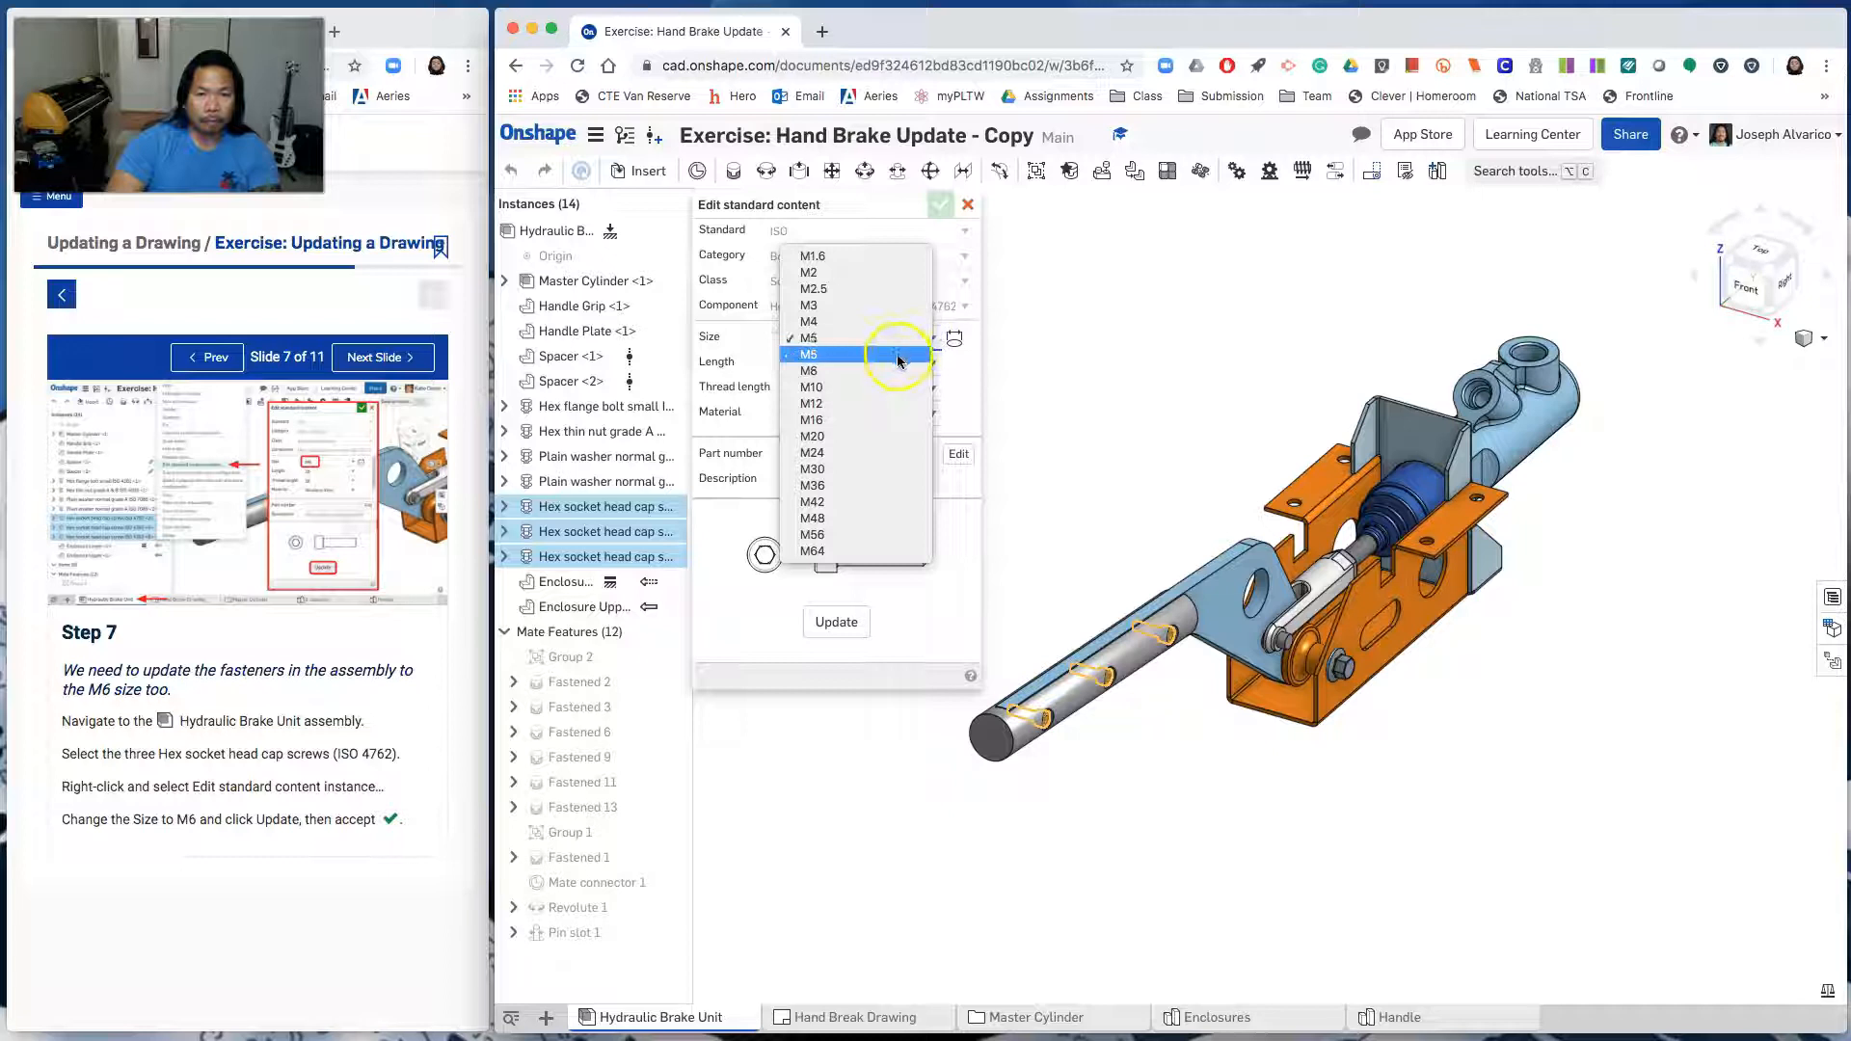
{"action": "left_click", "coordinate": [898, 355]}
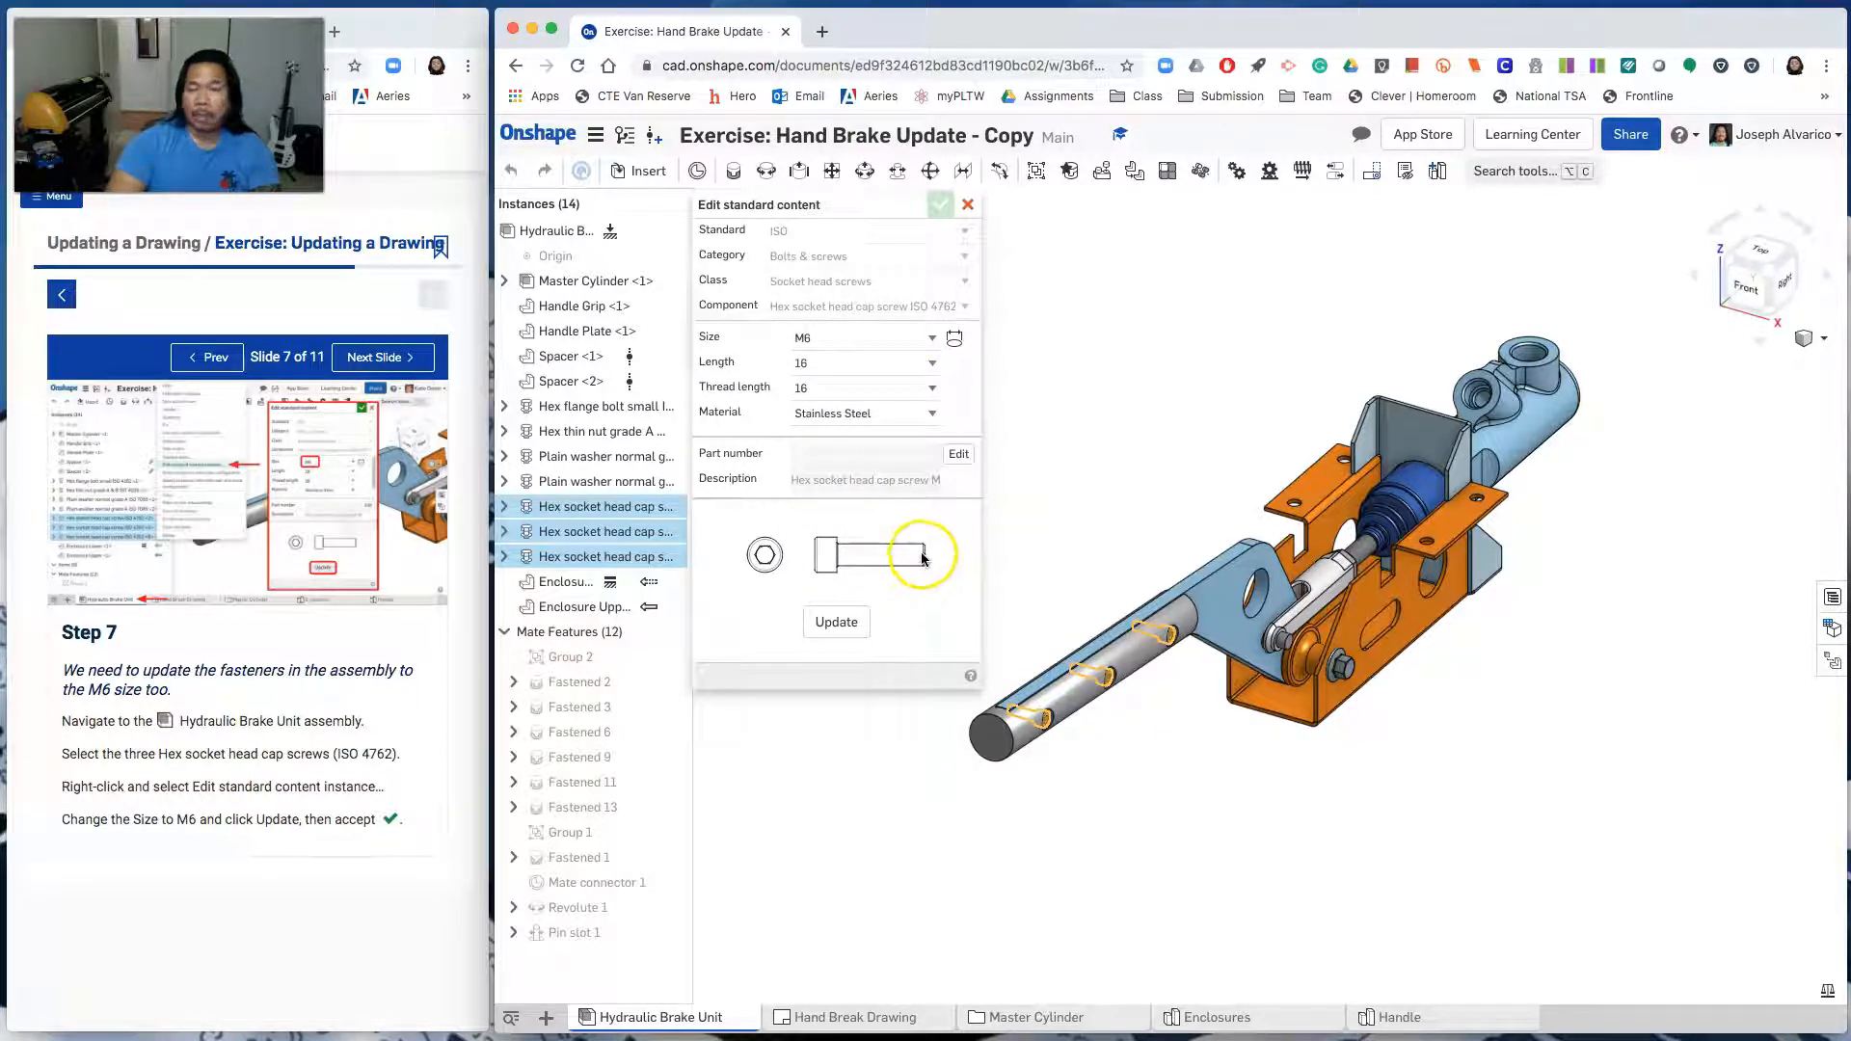
{"action": "left_click", "coordinate": [846, 623]}
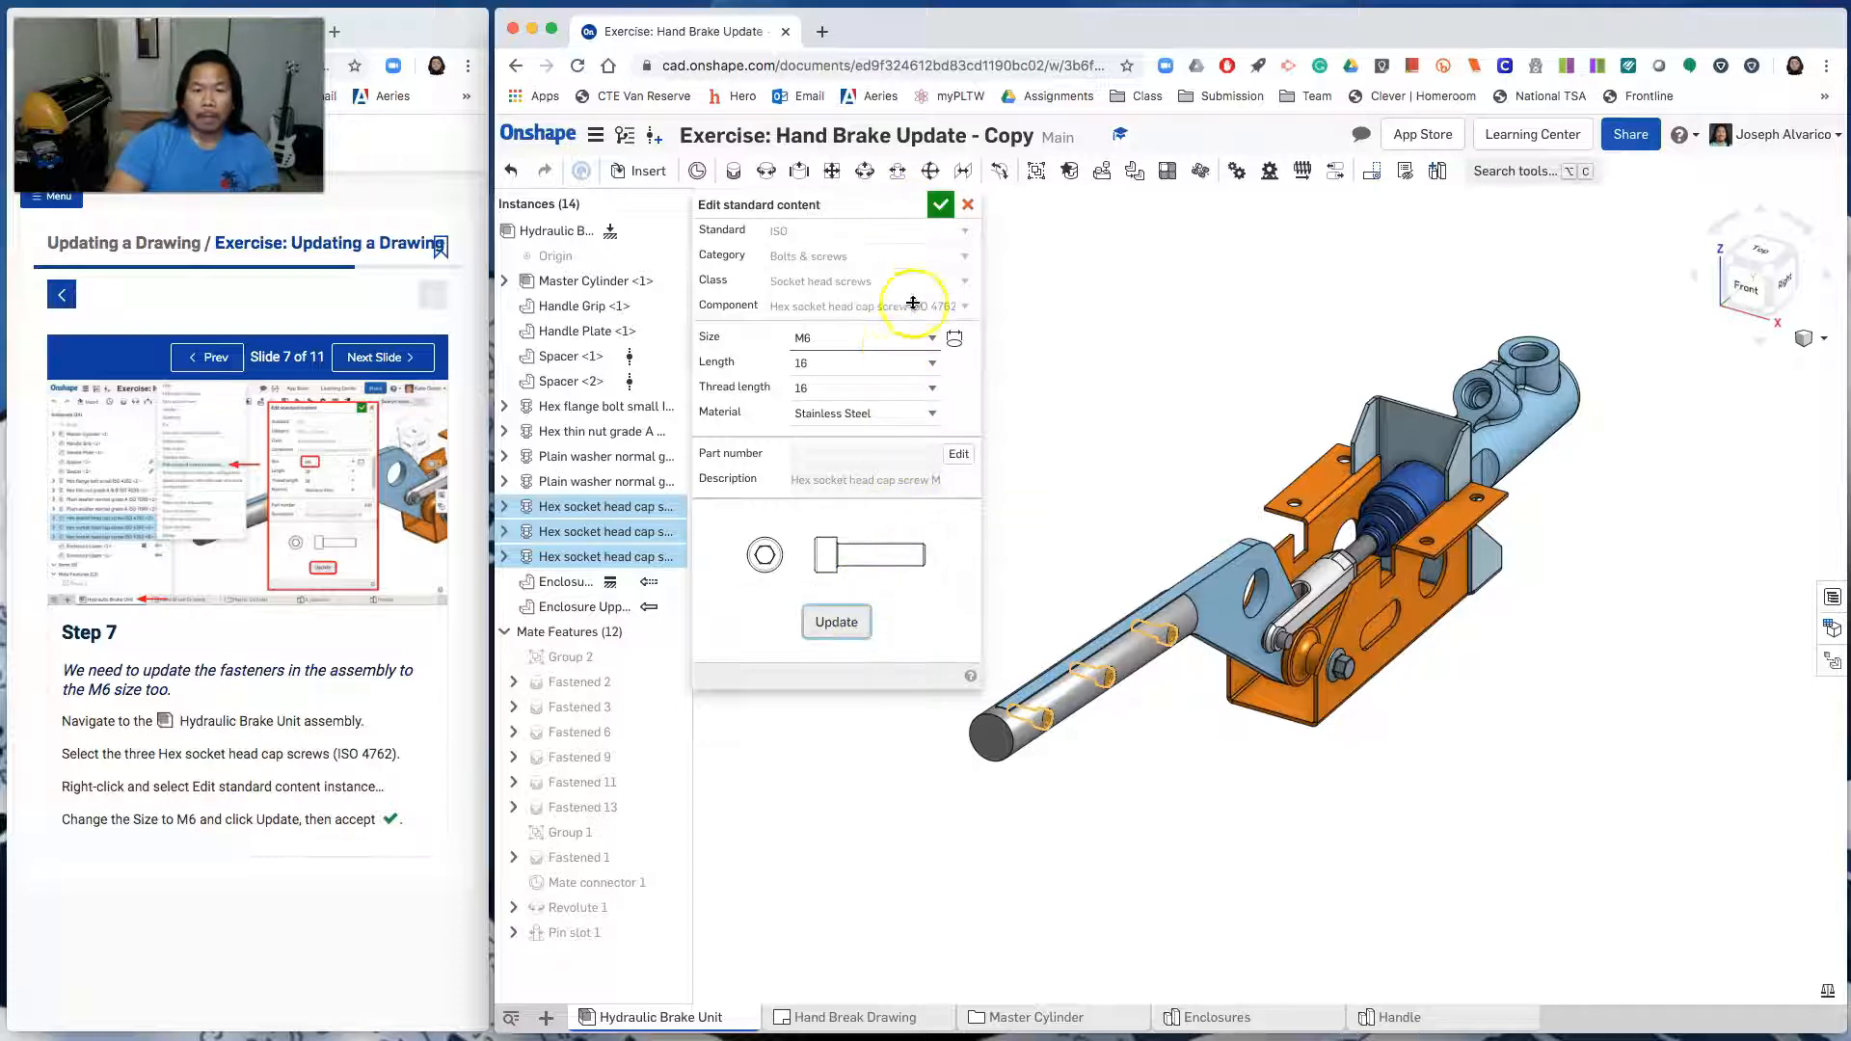
{"action": "left_click", "coordinate": [943, 209]}
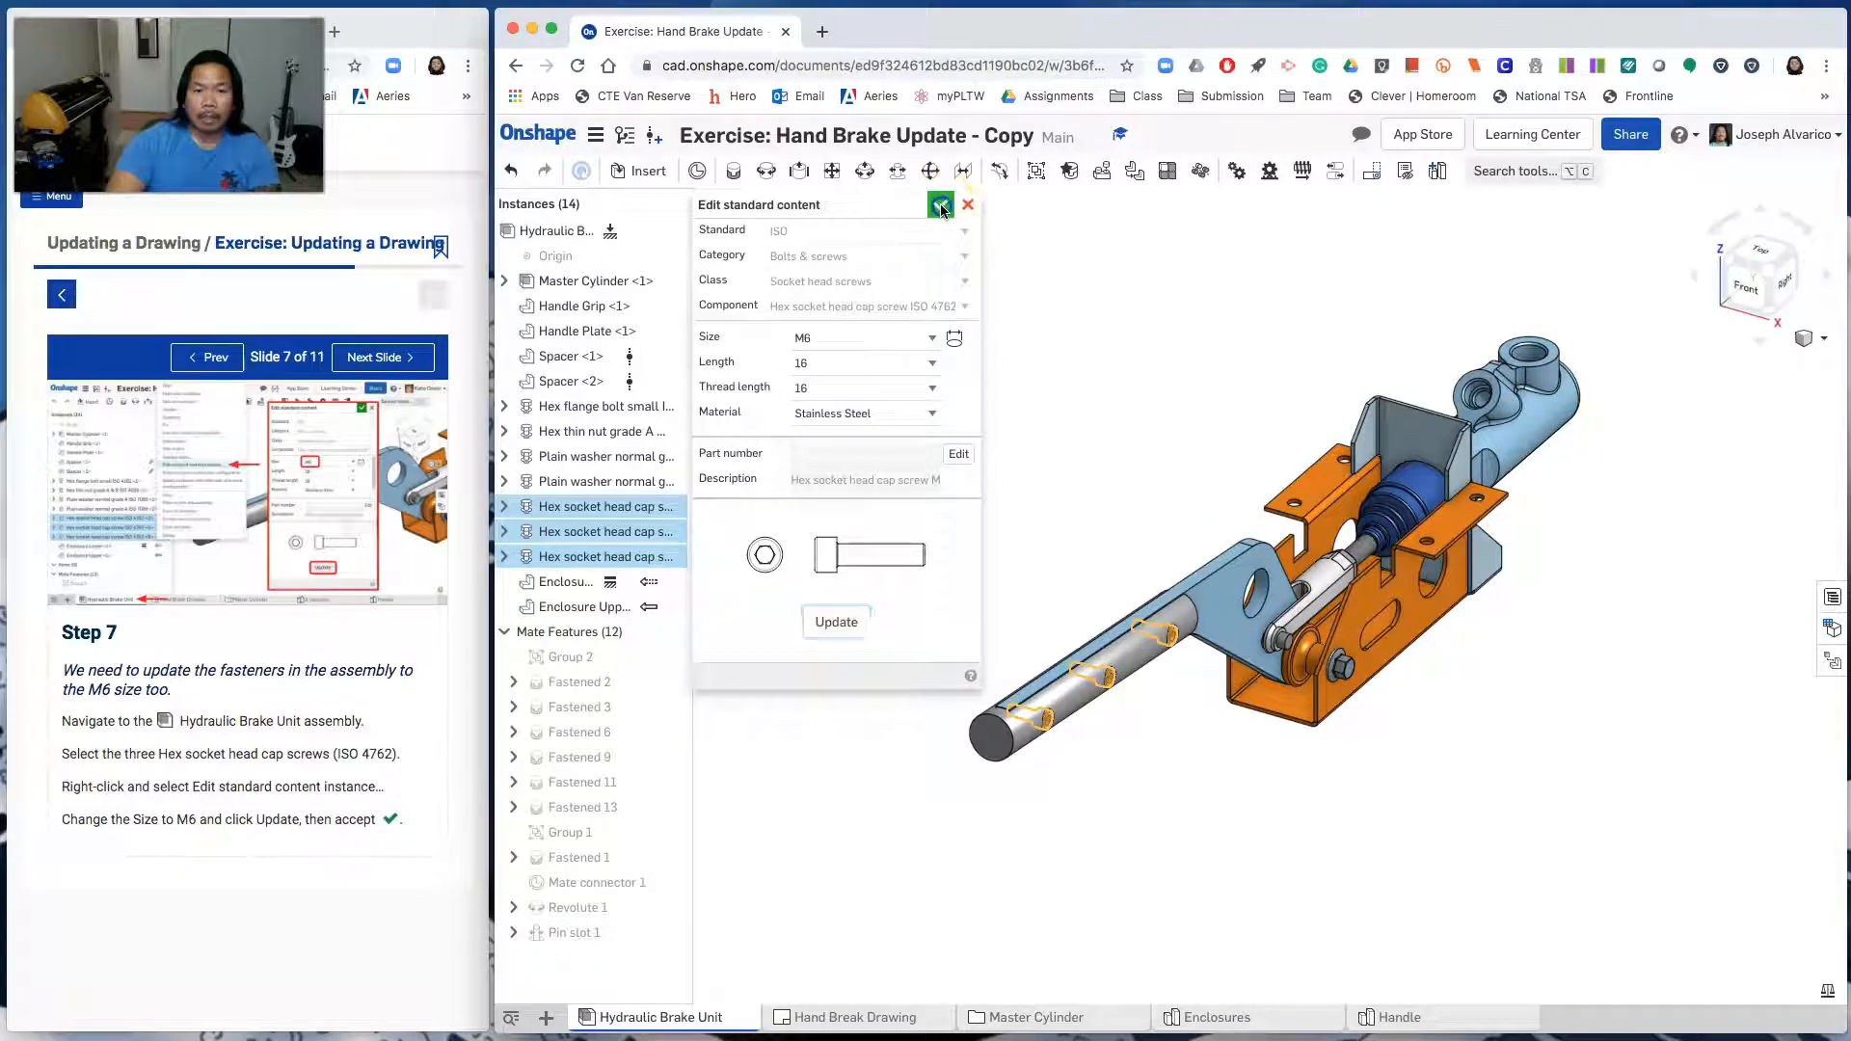
Following slide 8, open the Hand Break Drawing's Assembly sheet and update the drawing from the workspace
{"action": "left_click", "coordinate": [378, 361]}
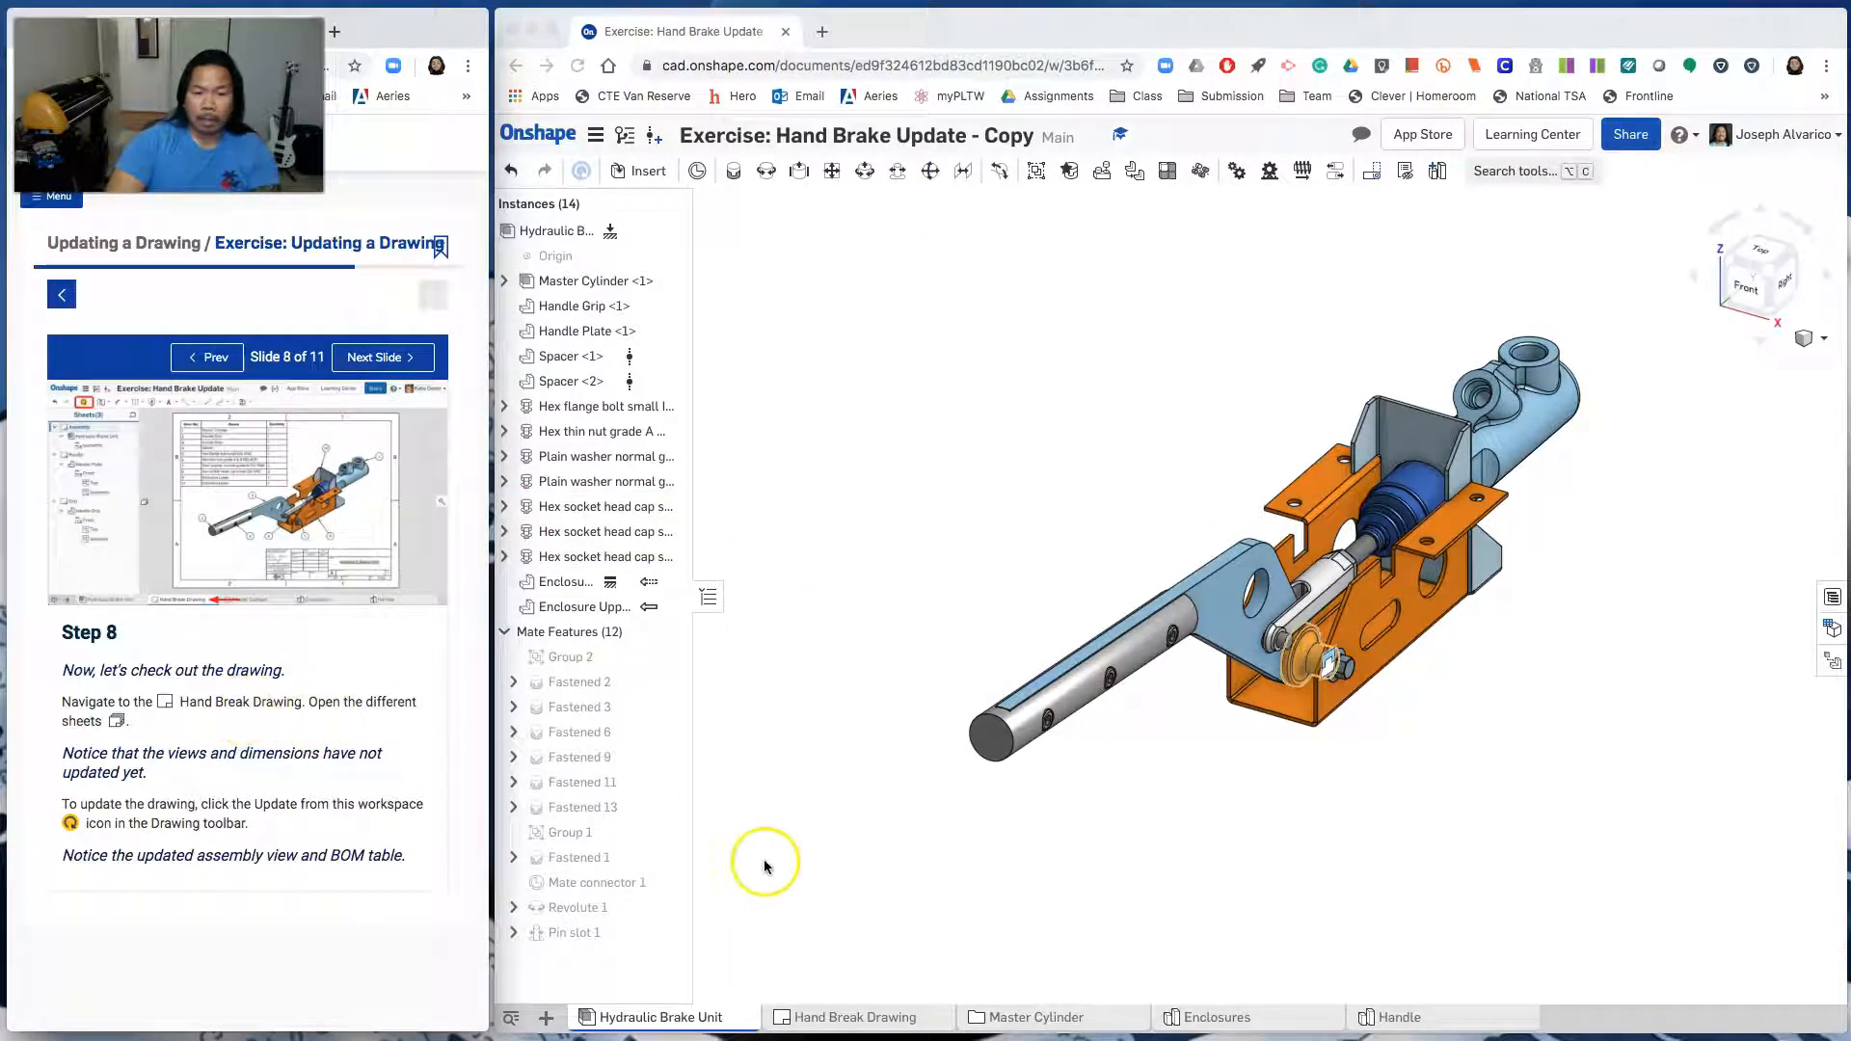
{"action": "left_click", "coordinate": [883, 1019]}
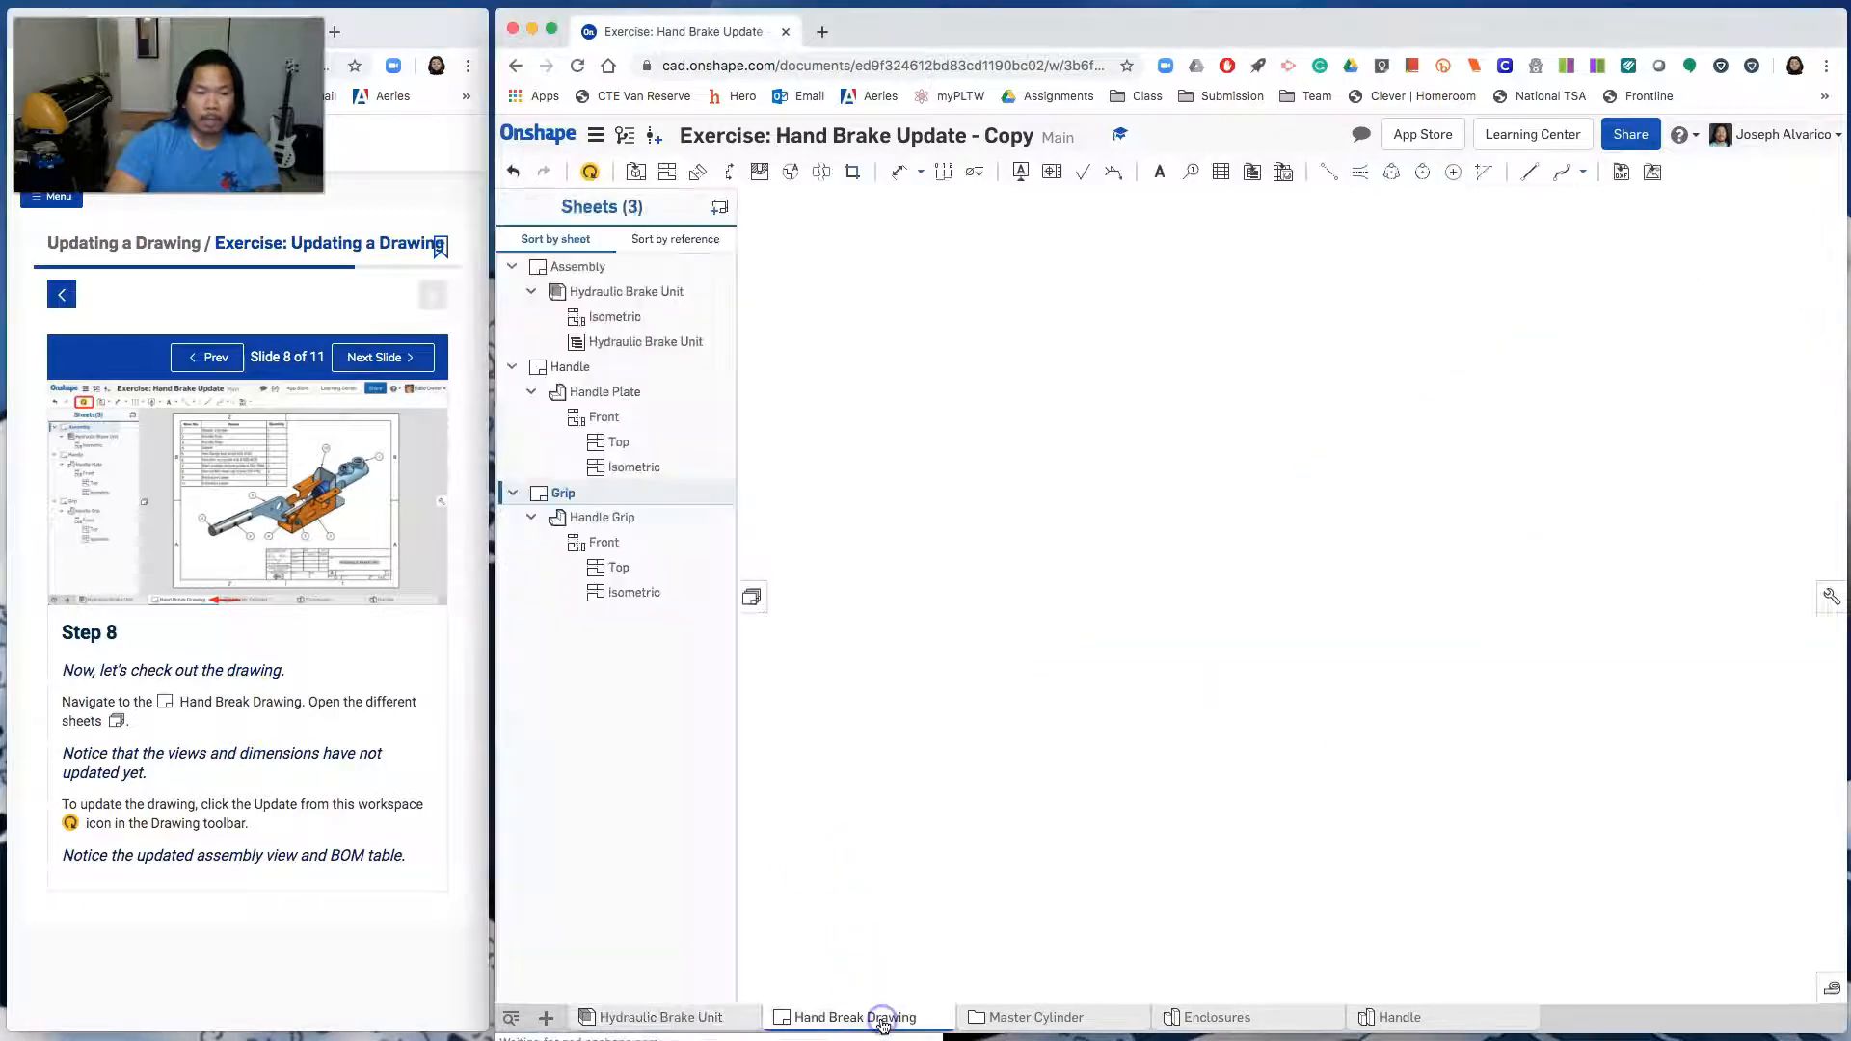
{"action": "left_click", "coordinate": [614, 294]}
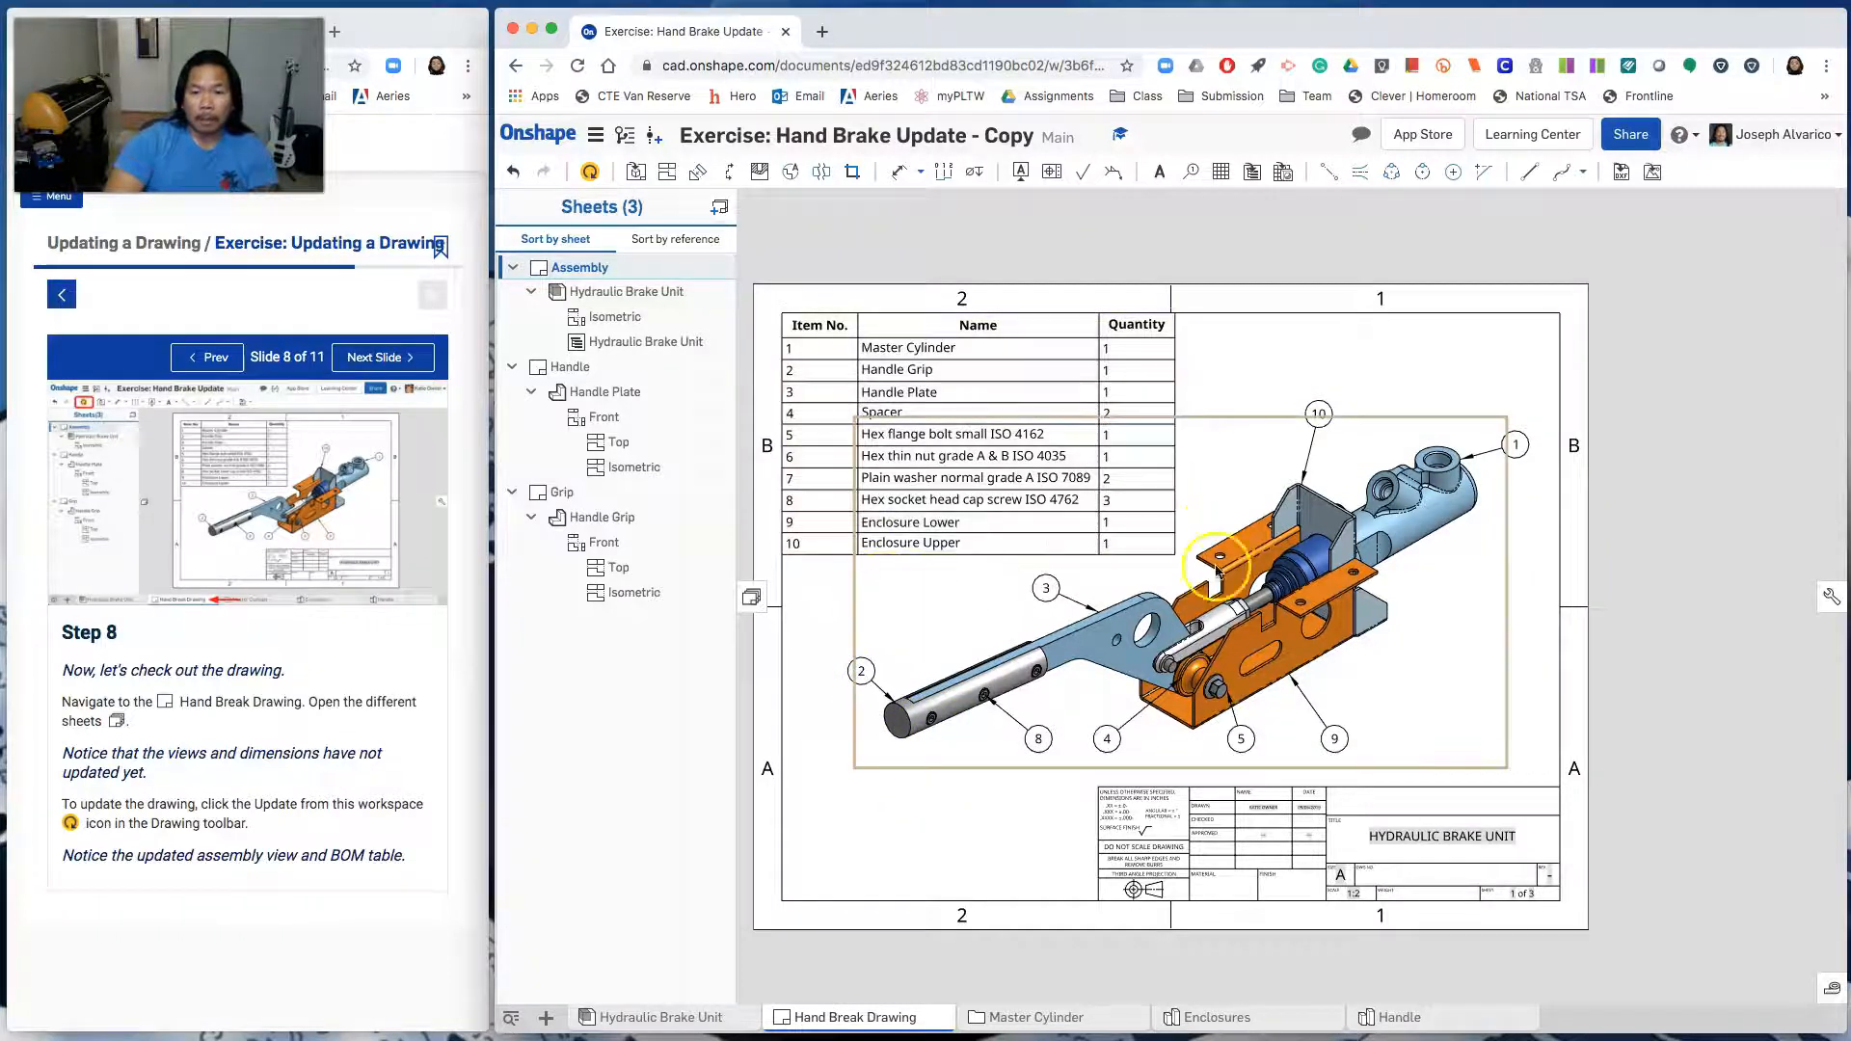
{"action": "left_click", "coordinate": [590, 173]}
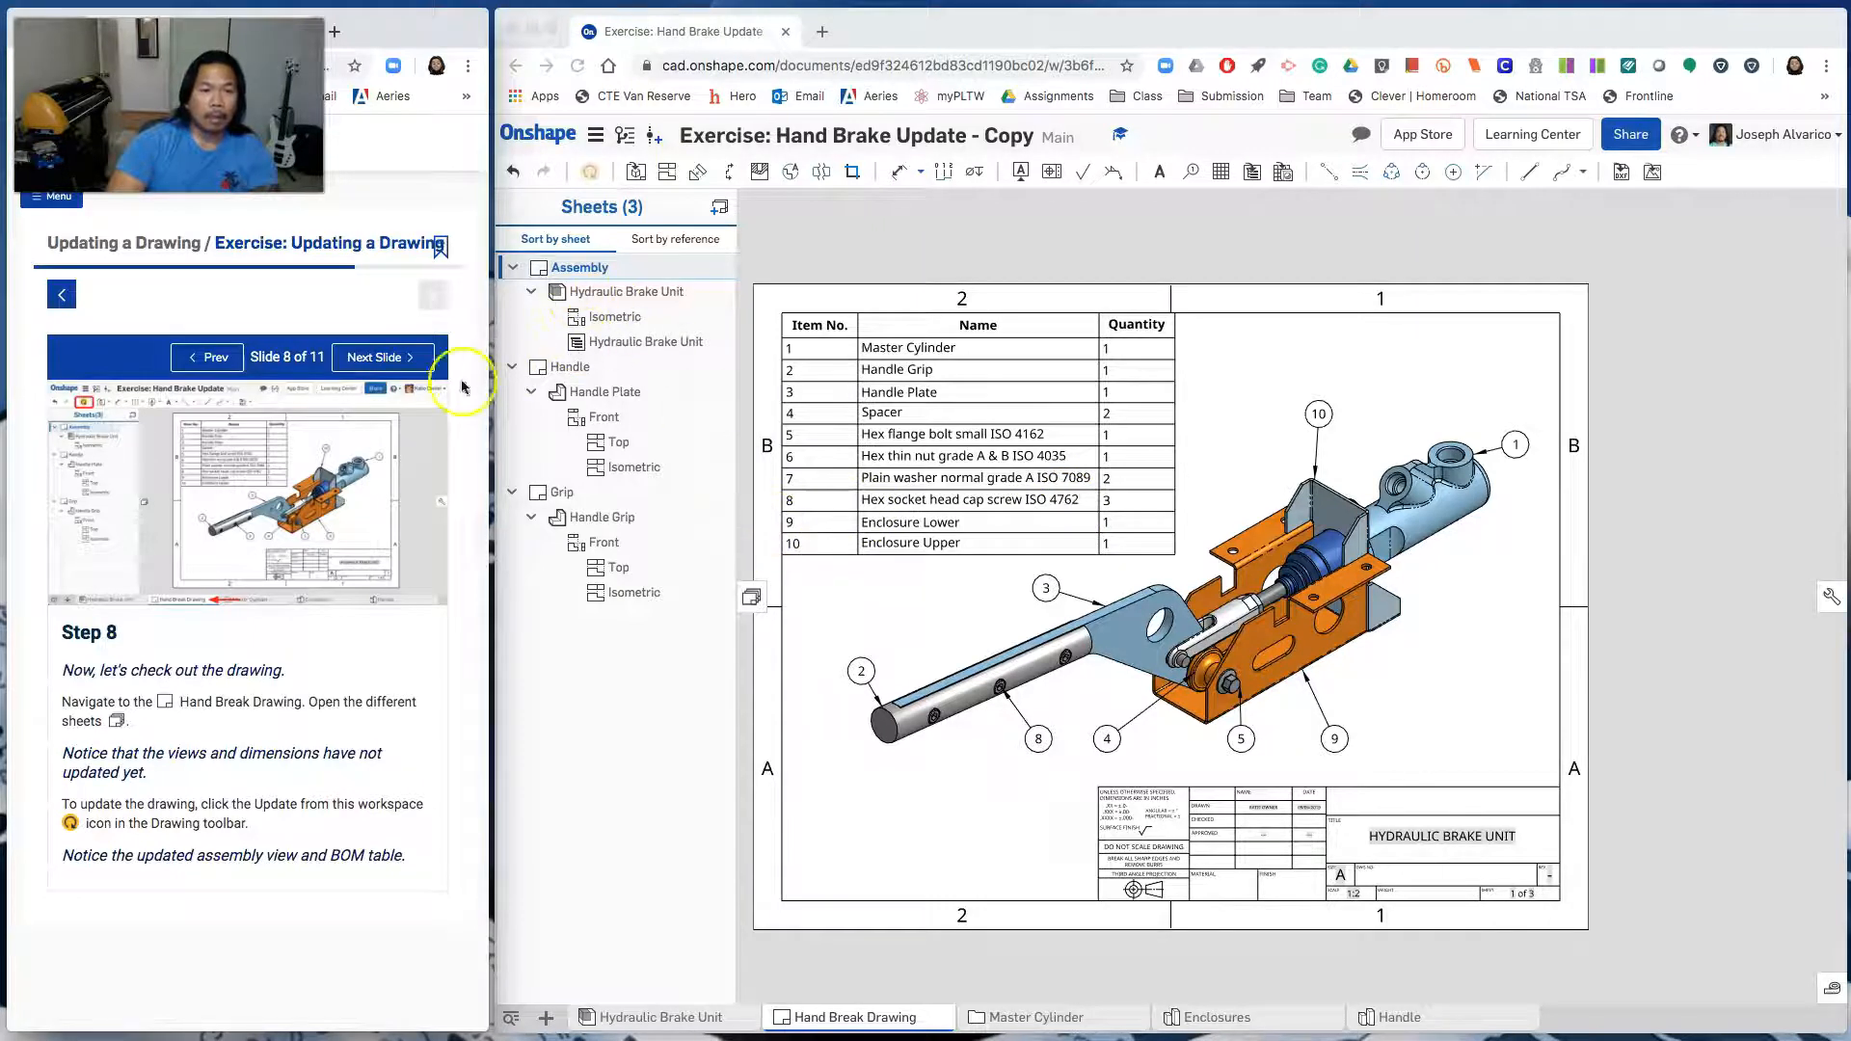
Bring up slide 9 of the exercise instructions
{"action": "double_click", "coordinate": [386, 357]}
{"action": "left_click", "coordinate": [218, 361]}
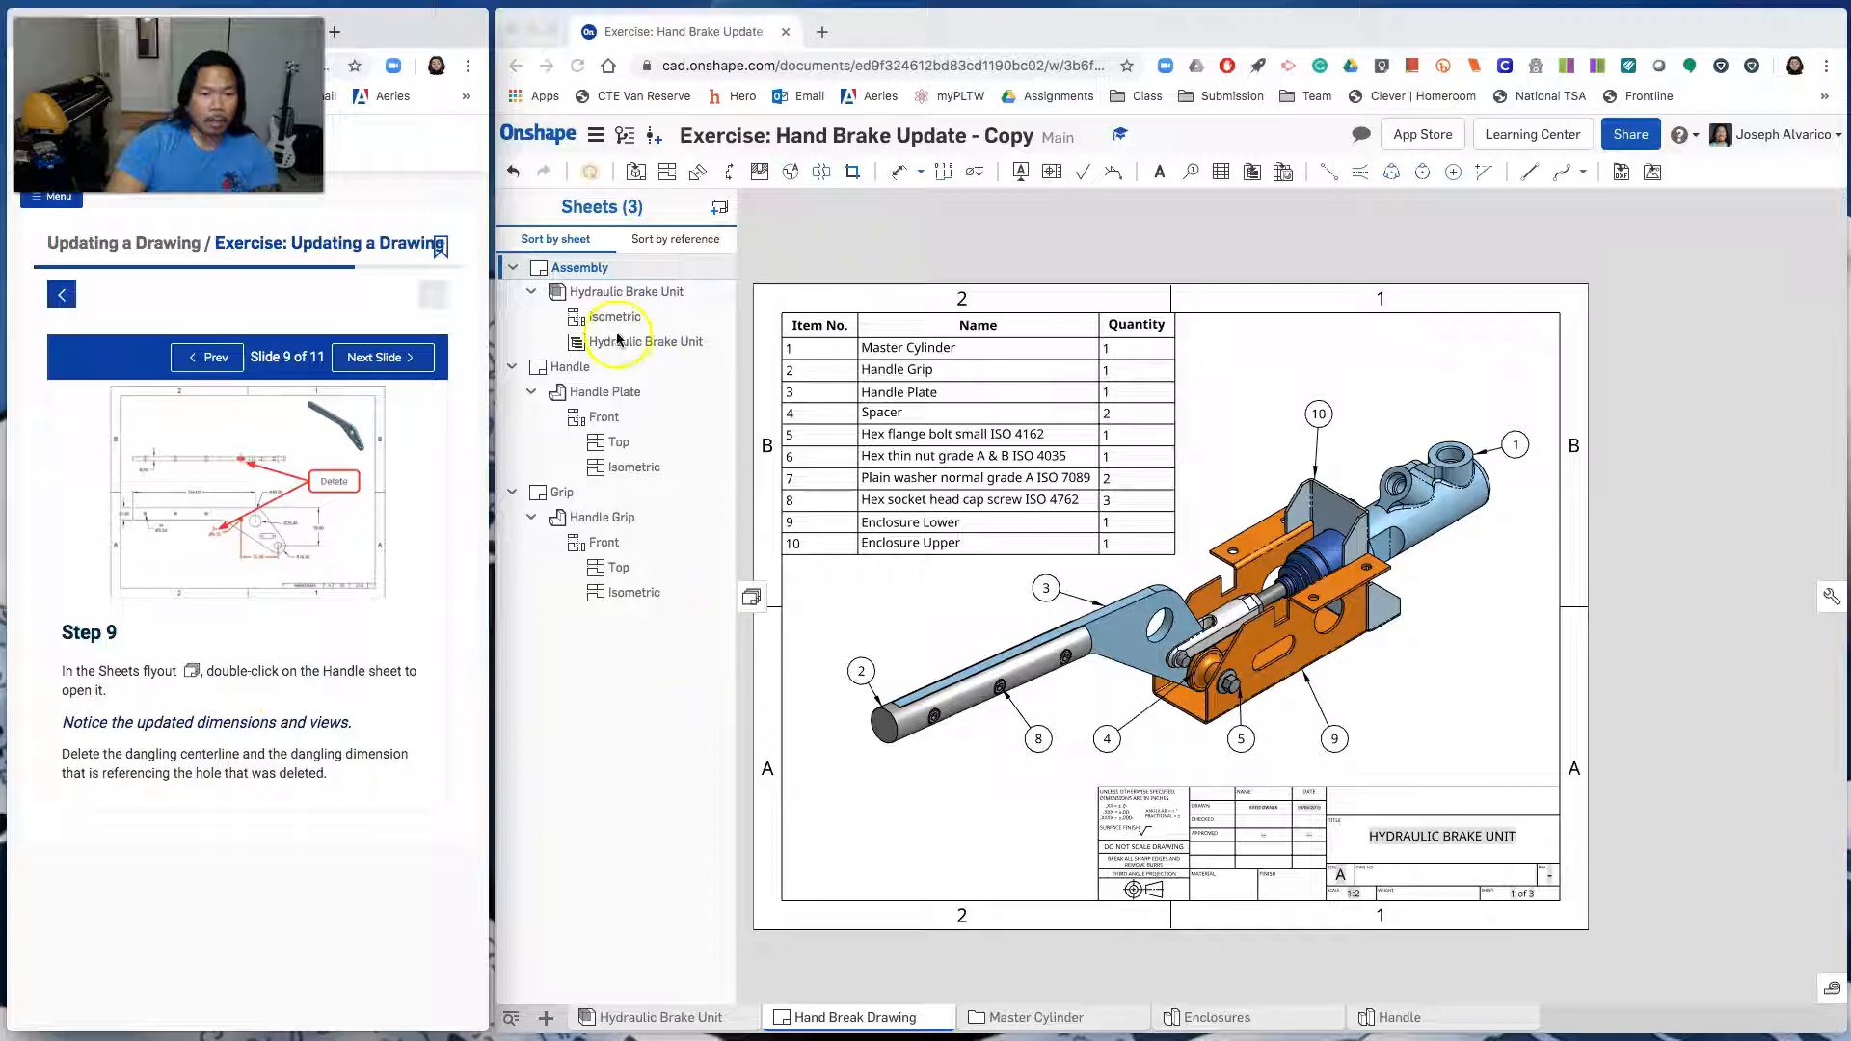
Open the Handle sheet and delete the dangling centerline from the top view of the handle plate
{"action": "double_click", "coordinate": [570, 368]}
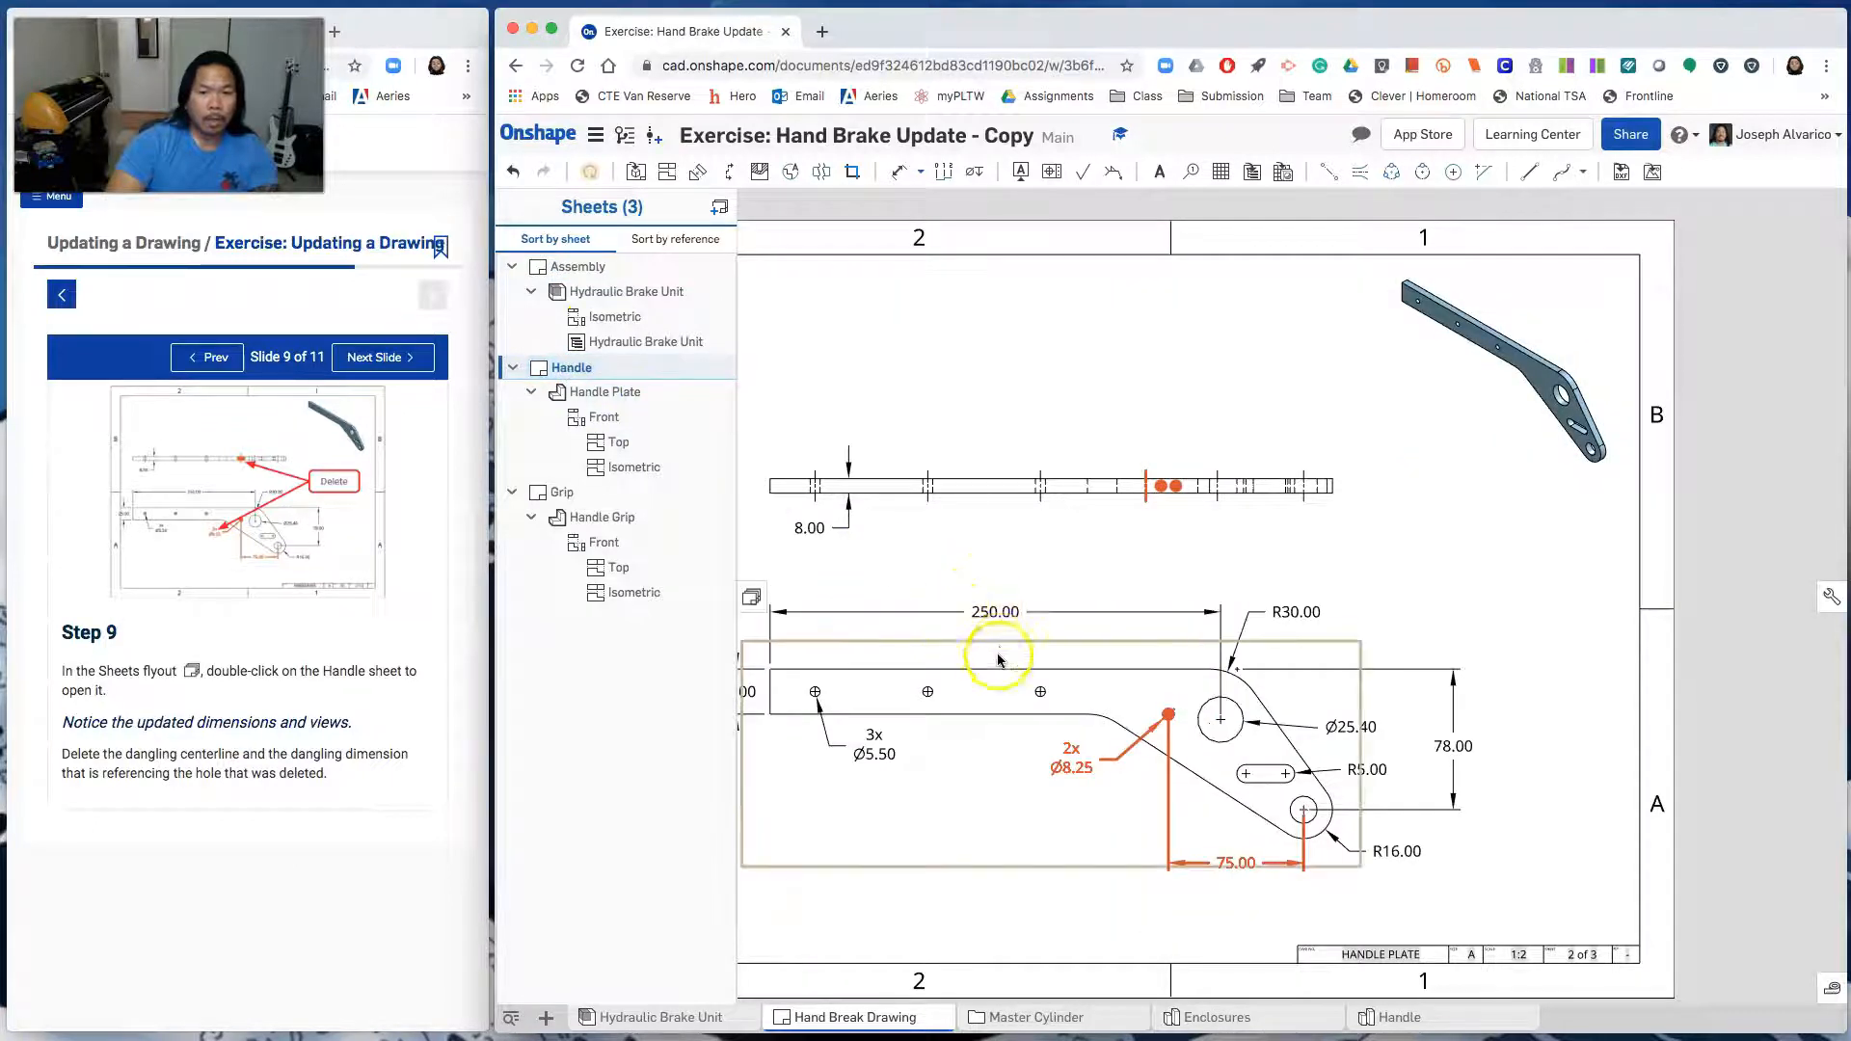
{"action": "scroll", "coordinate": [997, 646], "scroll_direction": "down", "scroll_amount": 1}
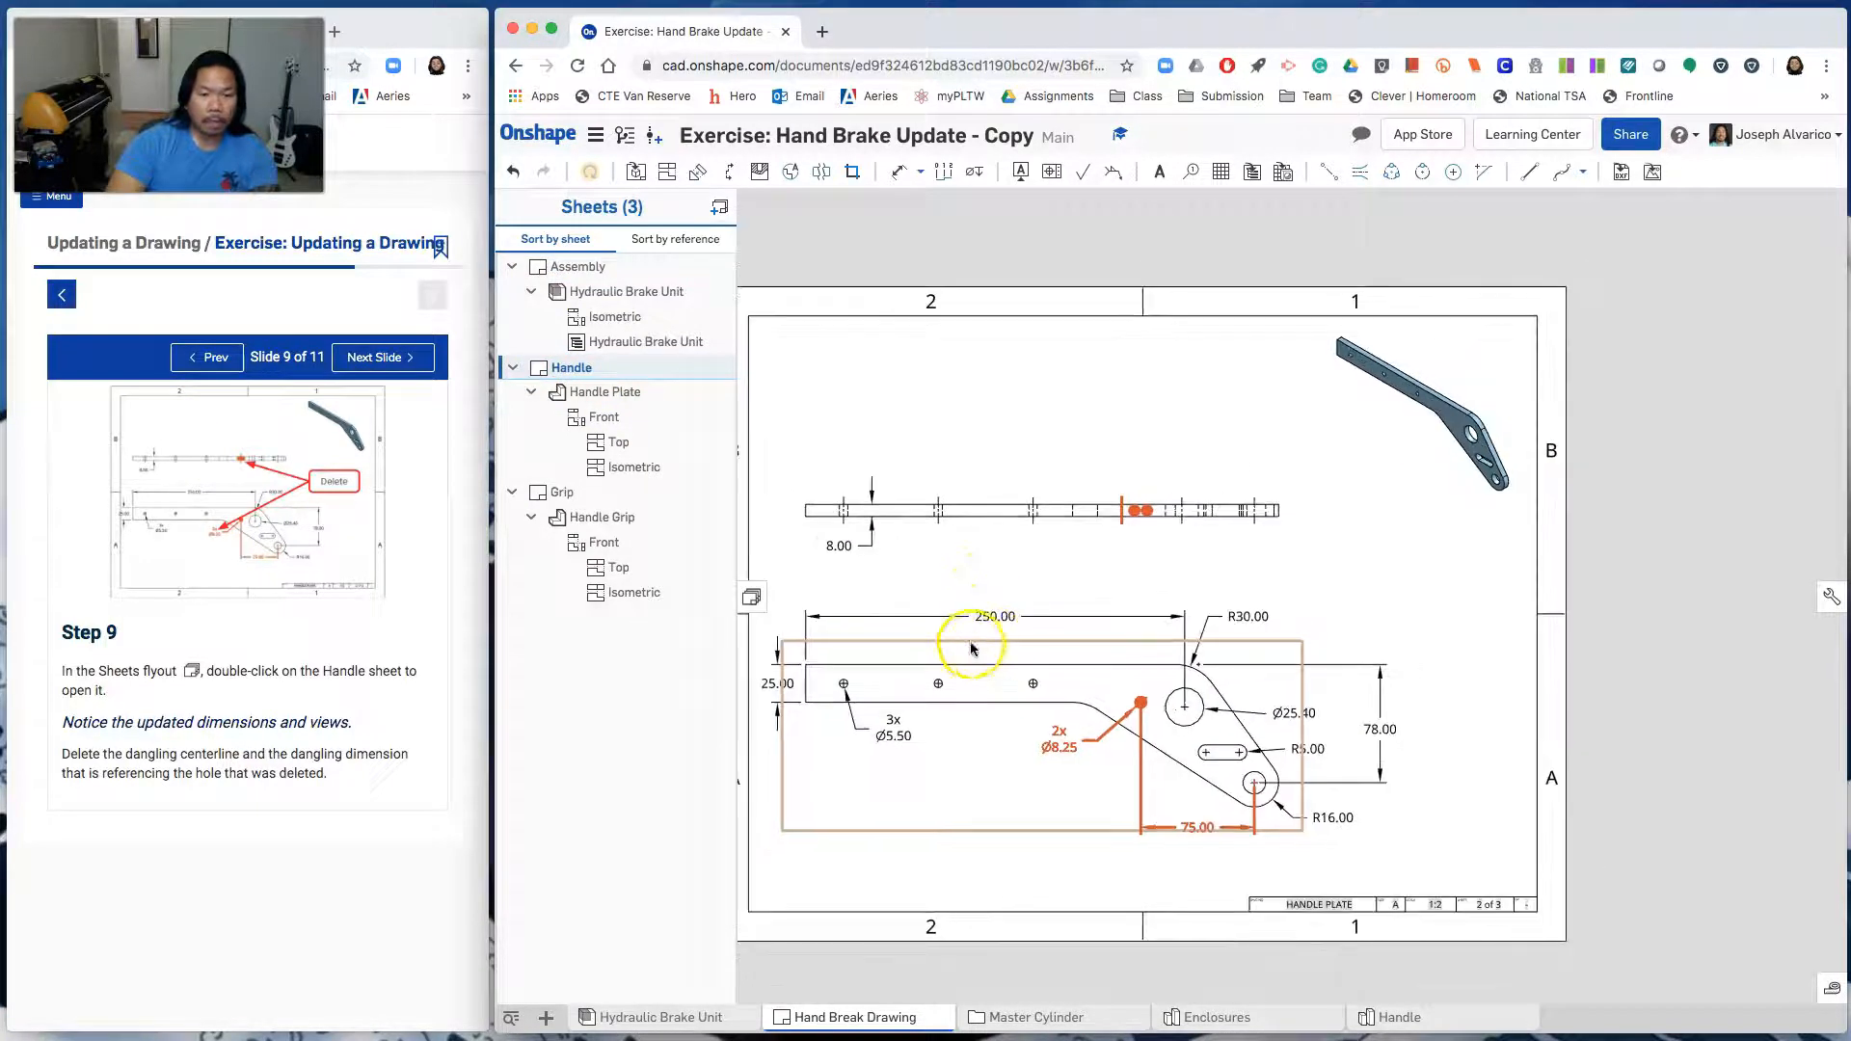
{"action": "scroll", "coordinate": [965, 641], "scroll_direction": "down", "scroll_amount": 1}
{"action": "right_click_drag", "start_coordinate": [1039, 634], "coordinate": [1060, 663]}
{"action": "scroll", "coordinate": [1082, 687], "scroll_direction": "up", "scroll_amount": 1}
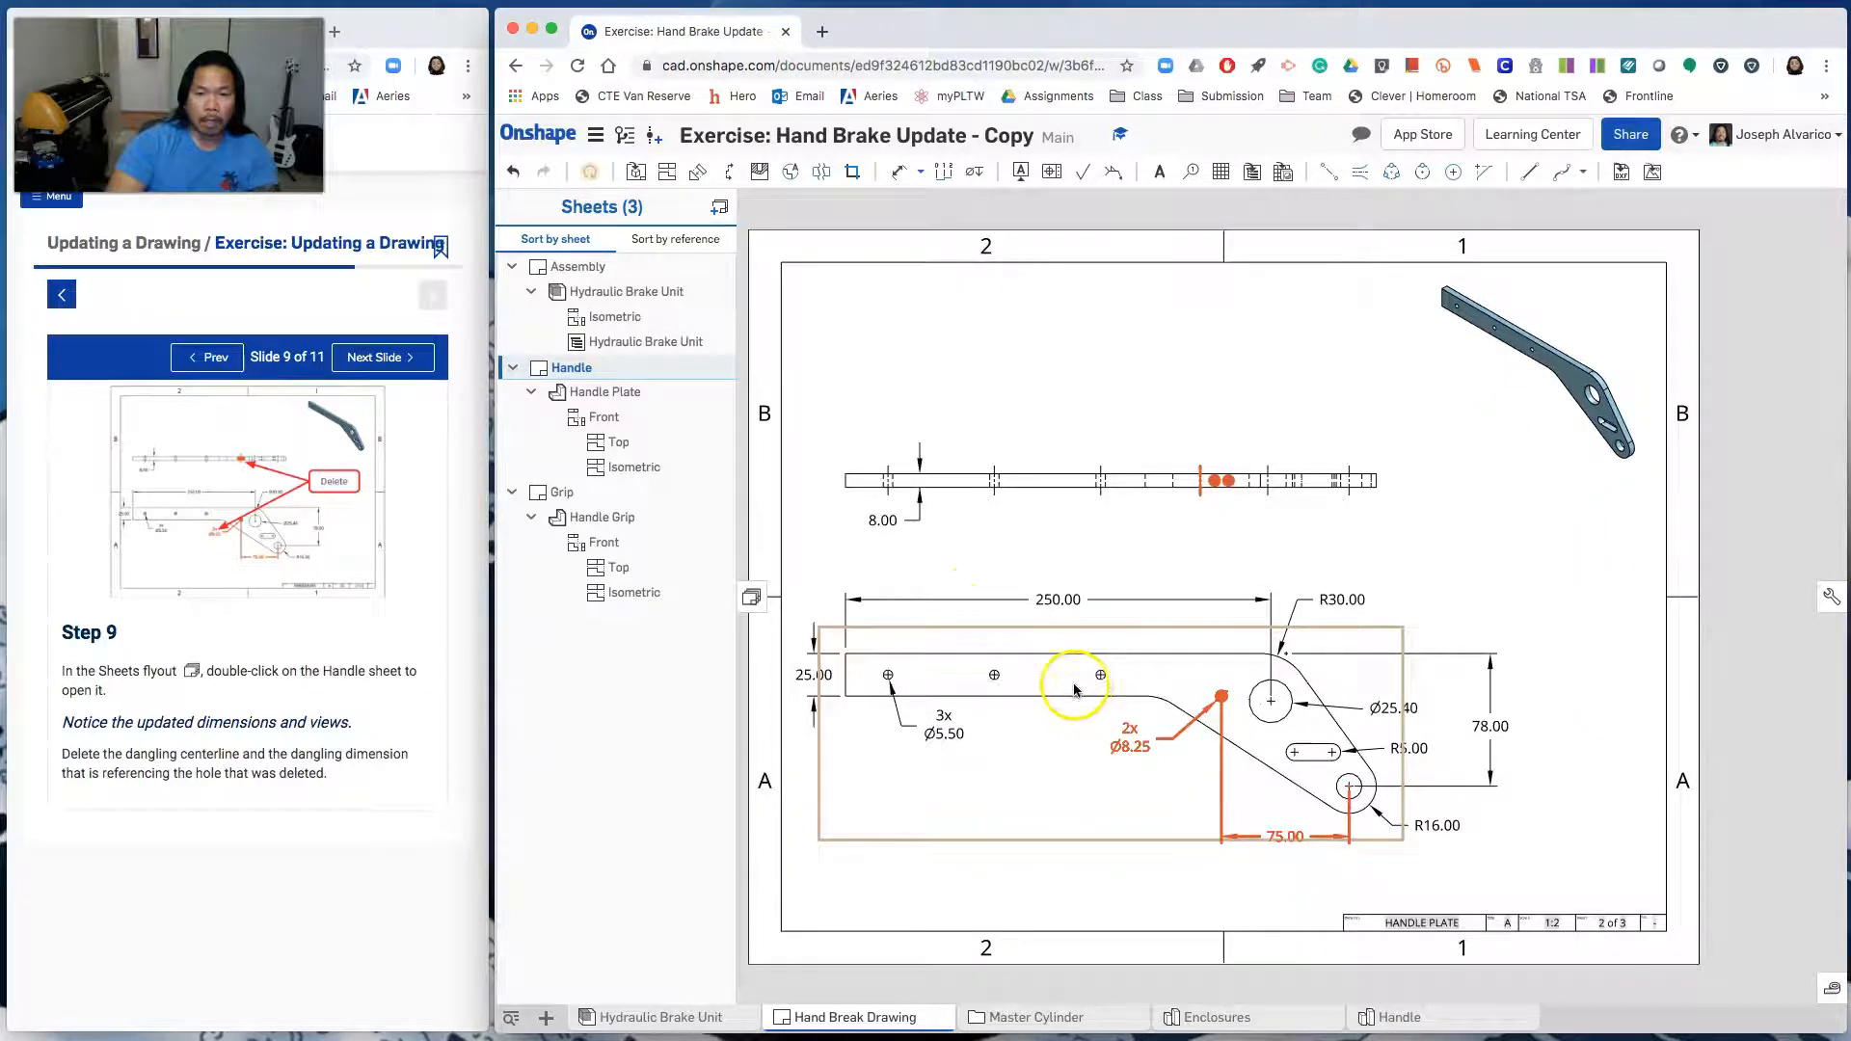
{"action": "scroll", "coordinate": [1089, 681], "scroll_direction": "up", "scroll_amount": 1}
{"action": "scroll", "coordinate": [1167, 559], "scroll_direction": "up", "scroll_amount": 1}
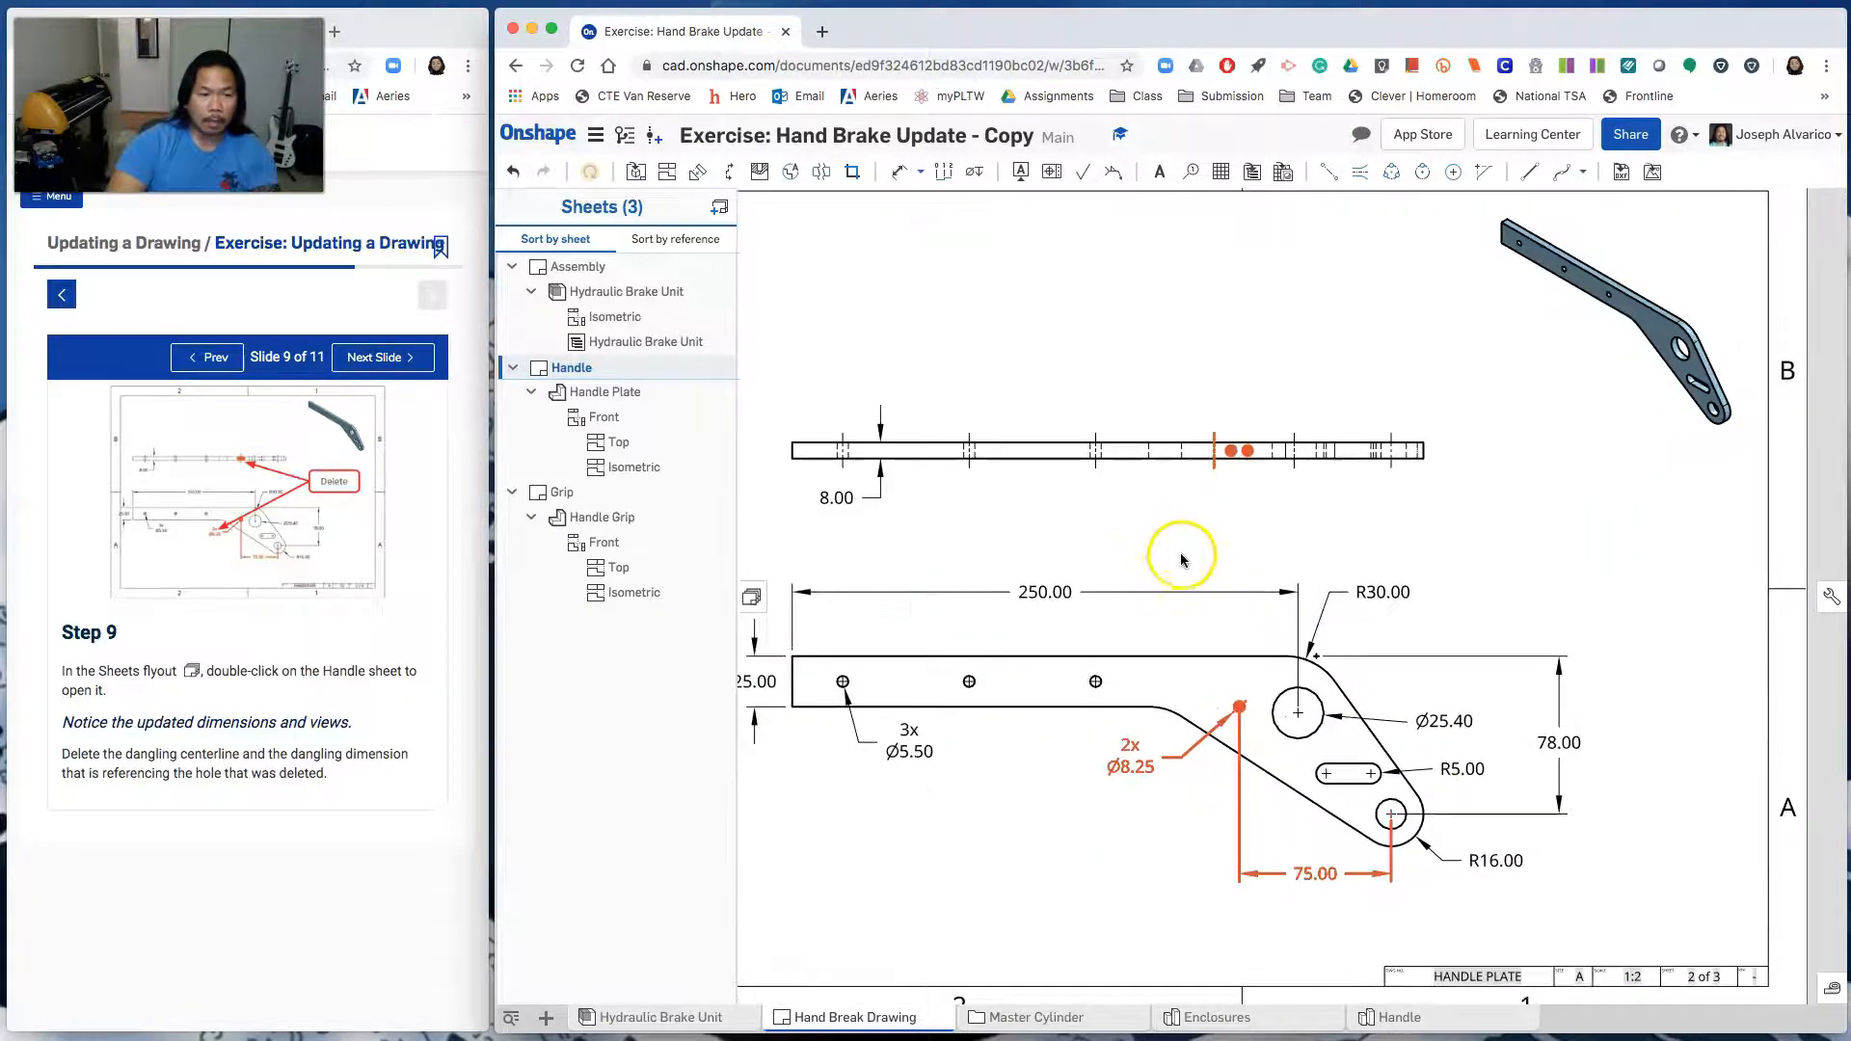
{"action": "scroll", "coordinate": [1188, 537], "scroll_direction": "up", "scroll_amount": 1}
{"action": "scroll", "coordinate": [1215, 540], "scroll_direction": "up", "scroll_amount": 1}
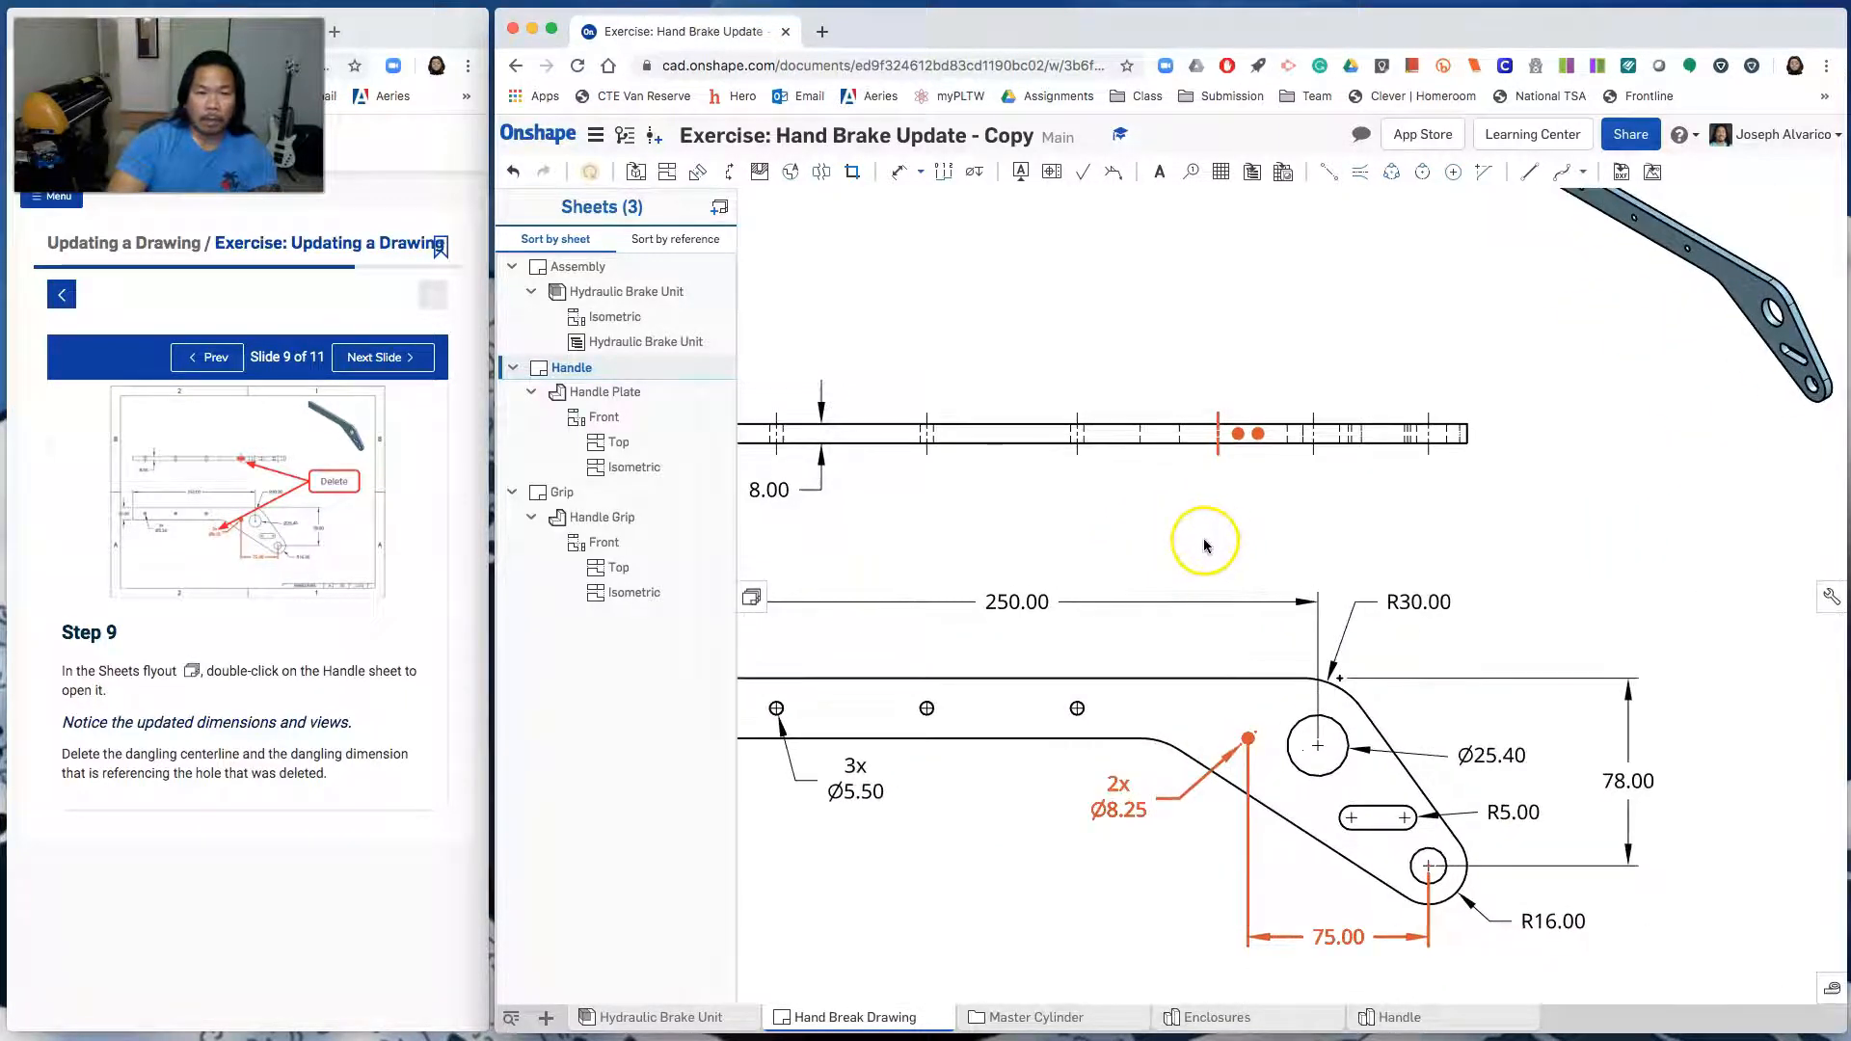
{"action": "left_click", "coordinate": [1220, 450]}
{"action": "key", "text": "Delete"}
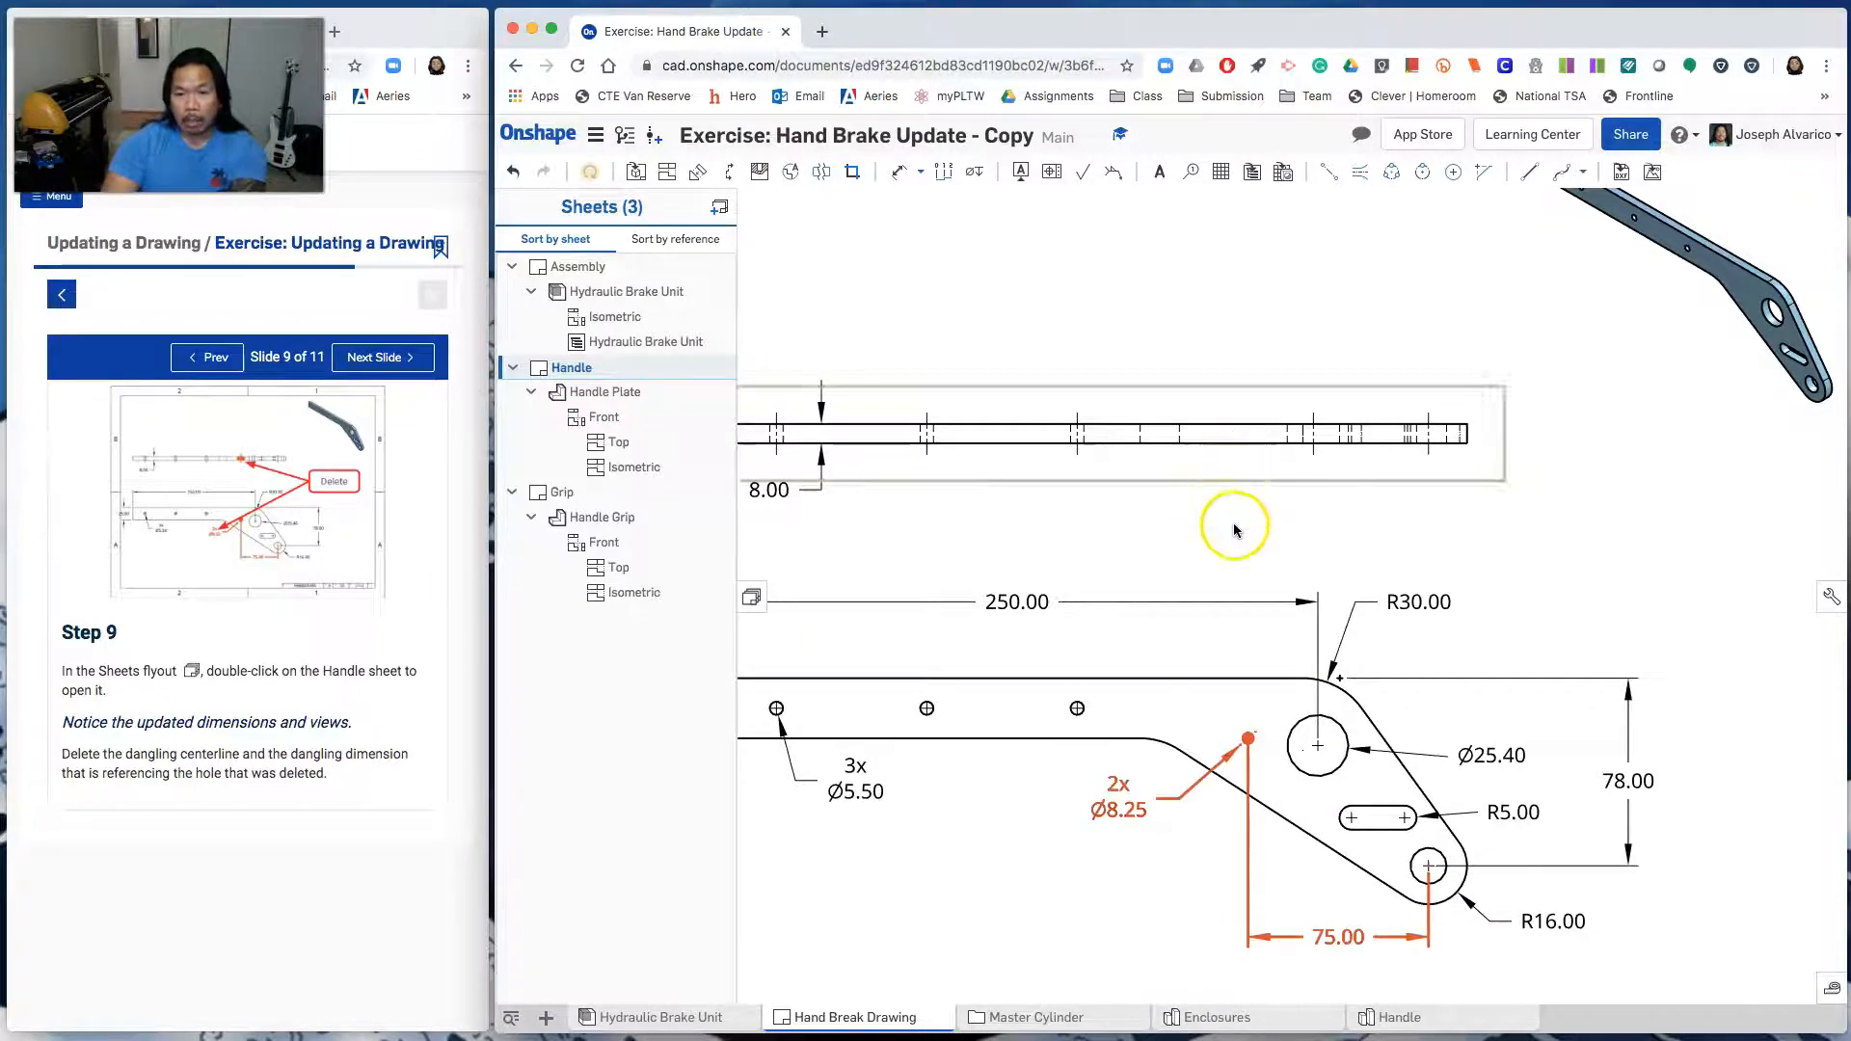
Delete the dangling 2x Ø8.25 hole dimension from the front view of the handle plate
{"action": "scroll", "coordinate": [1186, 617], "scroll_direction": "down", "scroll_amount": 1}
{"action": "left_click", "coordinate": [1127, 723]}
{"action": "key", "text": "Delete"}
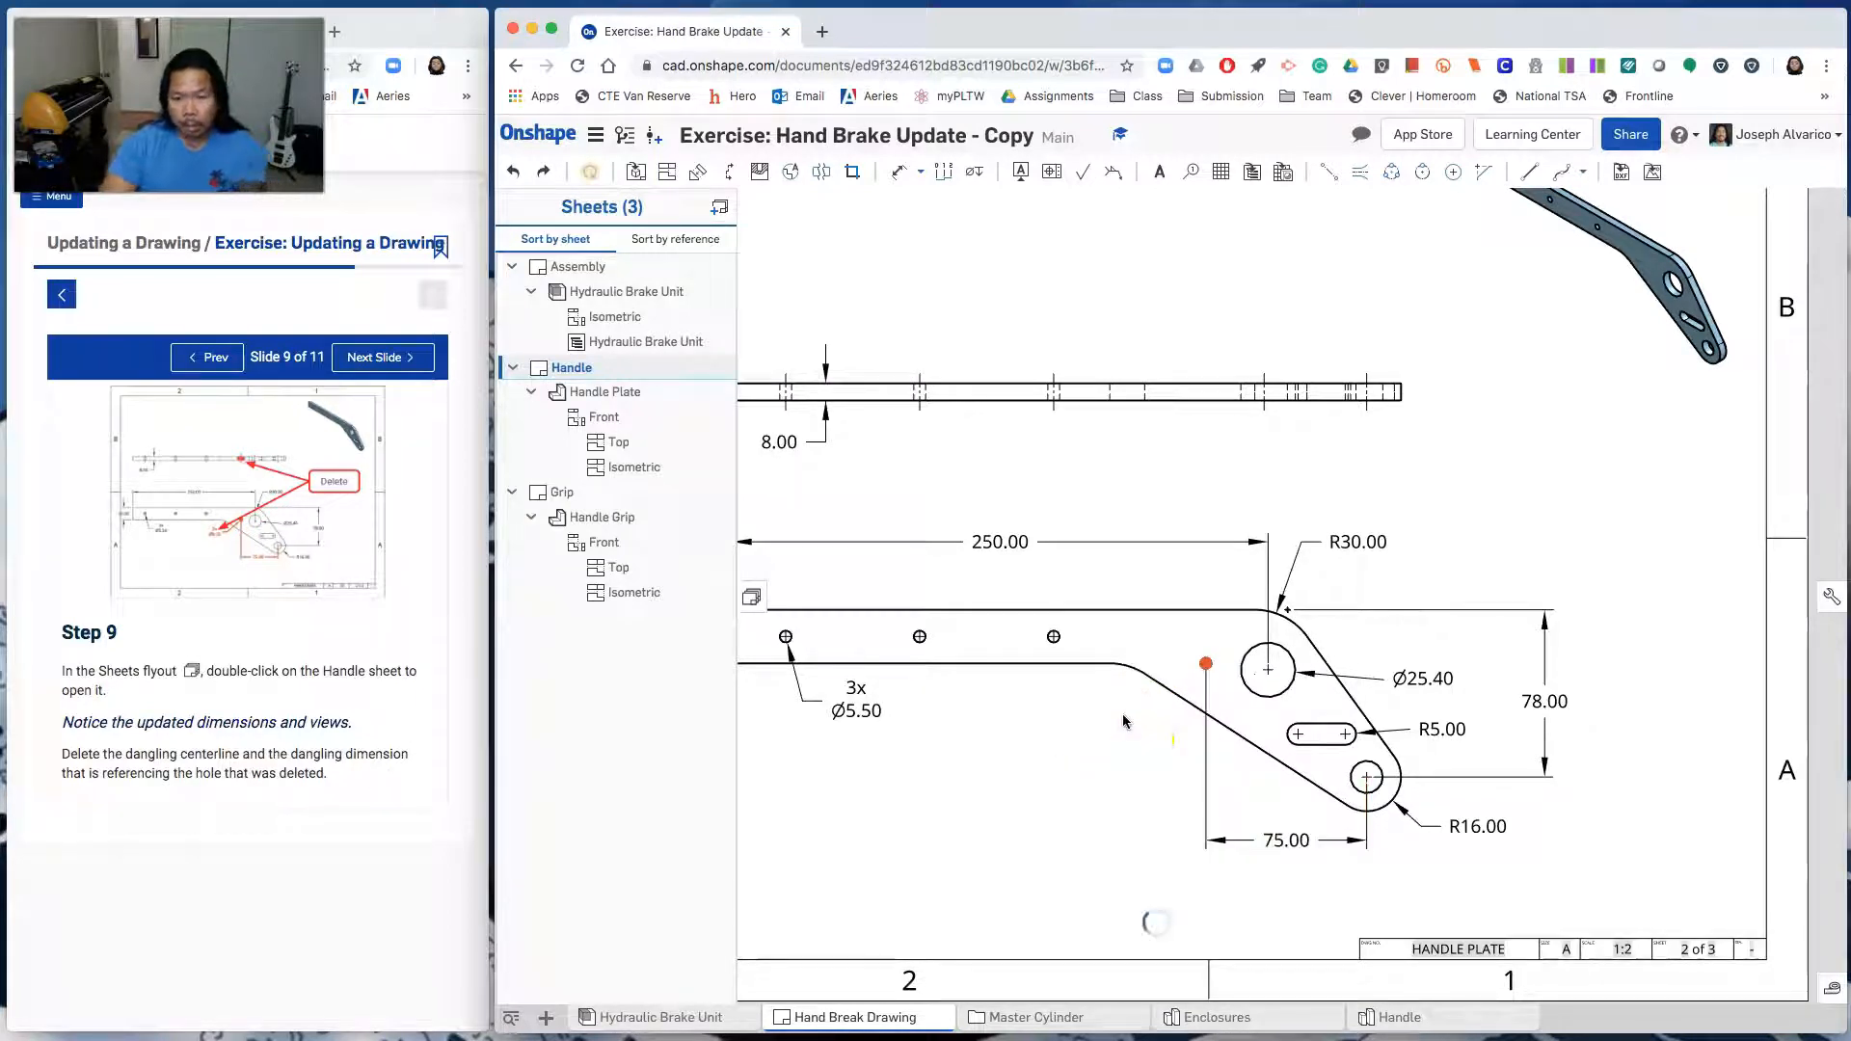
Following slide 10, reattach the loose end of the dangling 75.00 dimension to the center of the large Ø25.40 hole
{"action": "left_click", "coordinate": [380, 361]}
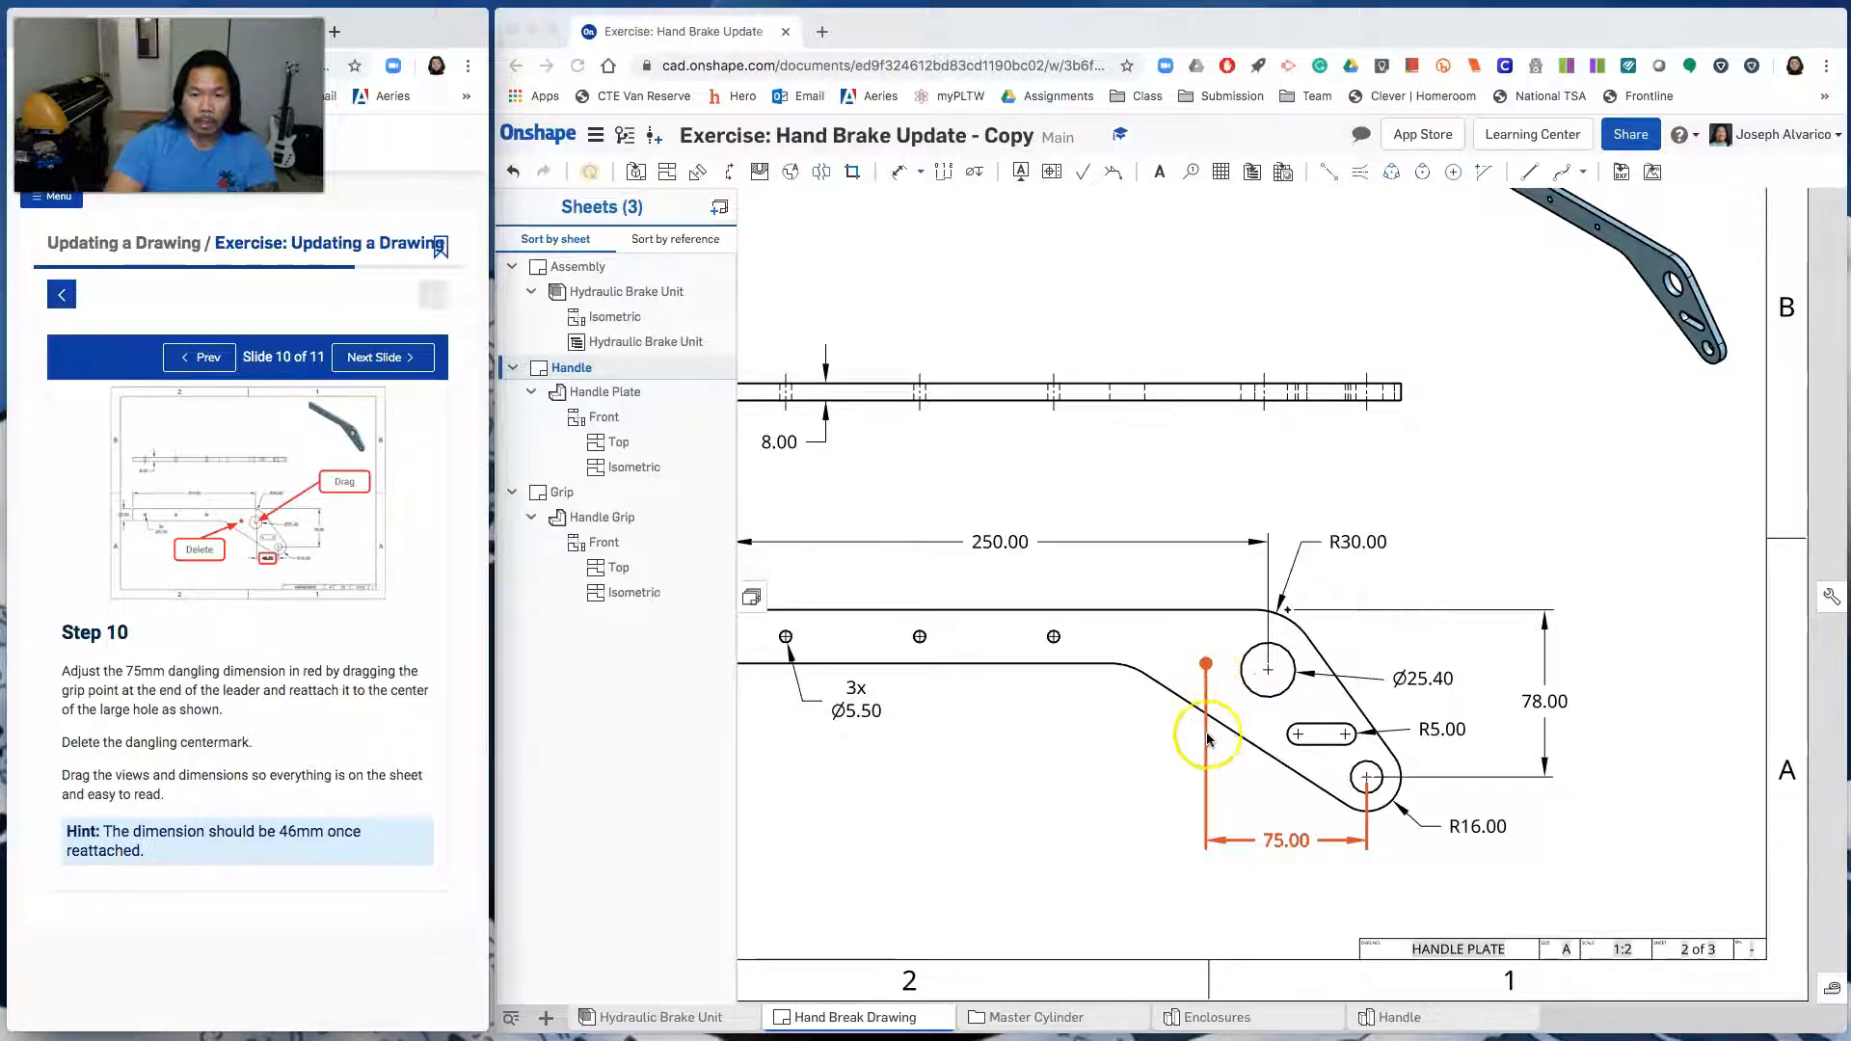
{"action": "left_click", "coordinate": [1209, 768]}
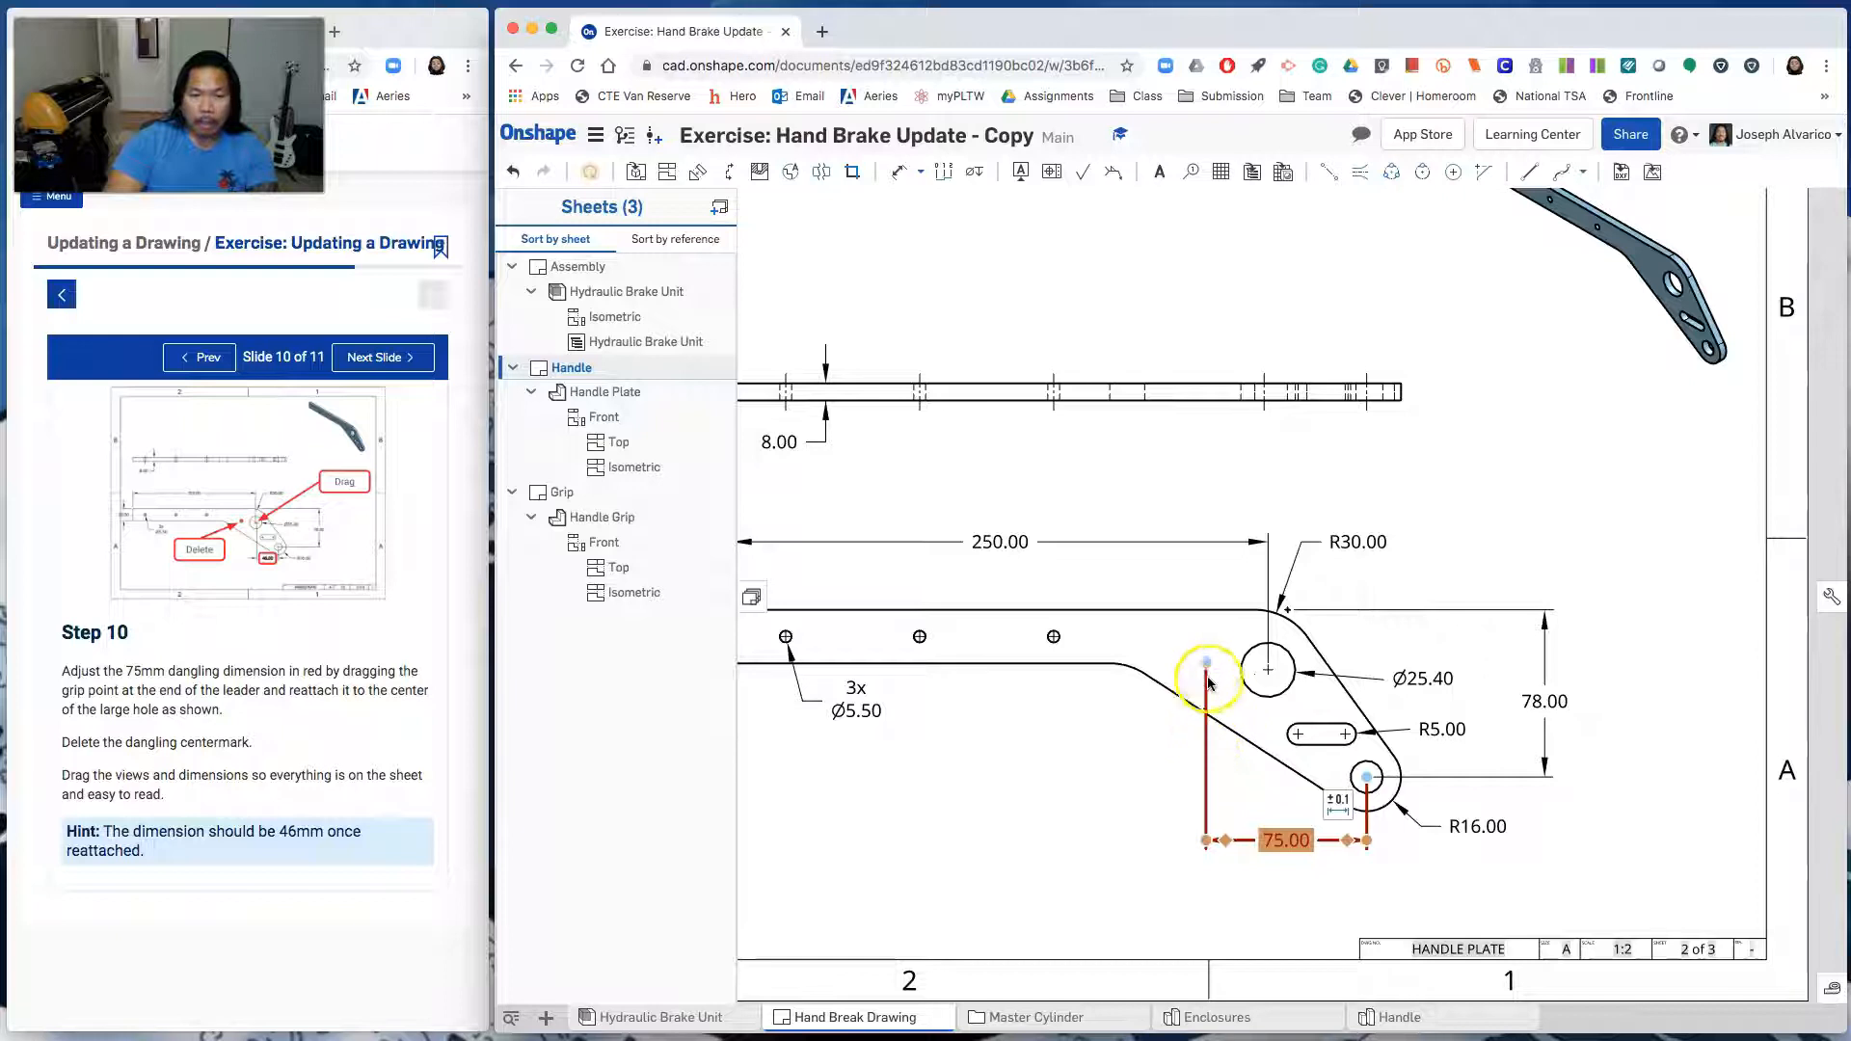
{"action": "scroll", "coordinate": [1208, 675], "scroll_direction": "up", "scroll_amount": 5}
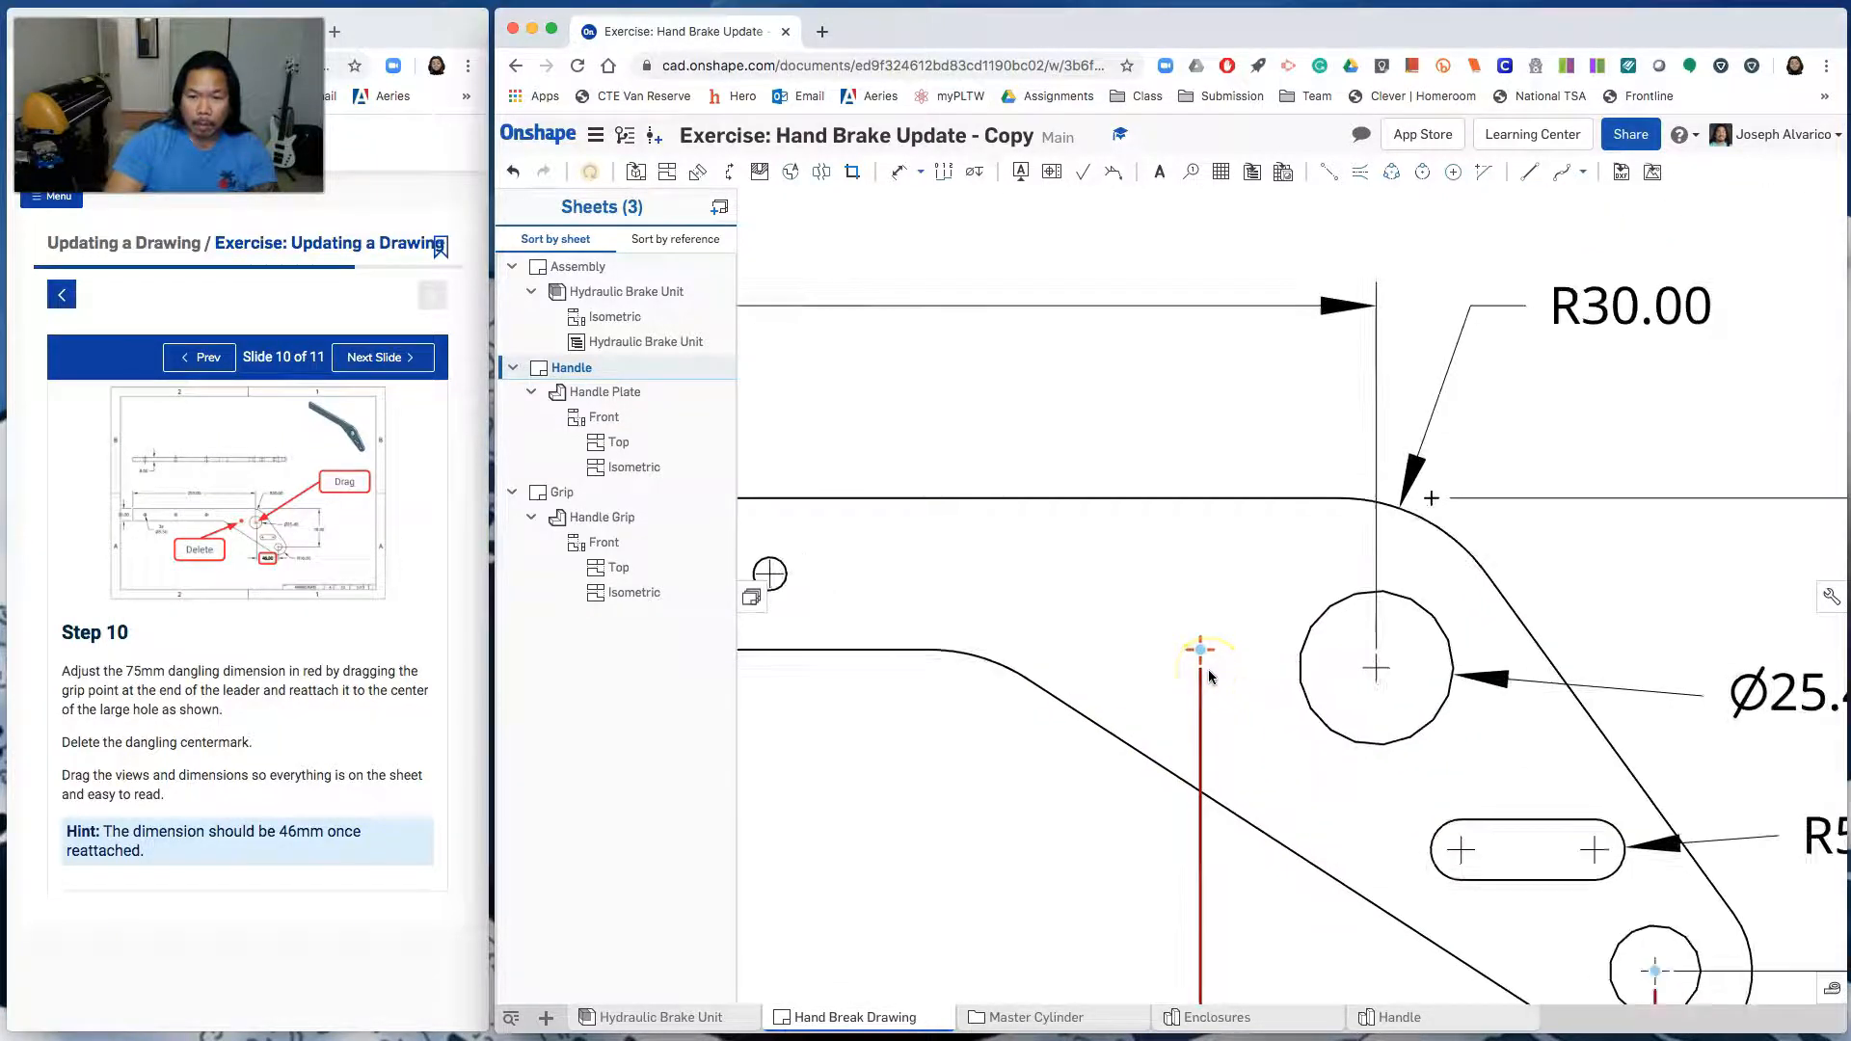
{"action": "left_click_drag", "start_coordinate": [1211, 668], "coordinate": [1370, 685]}
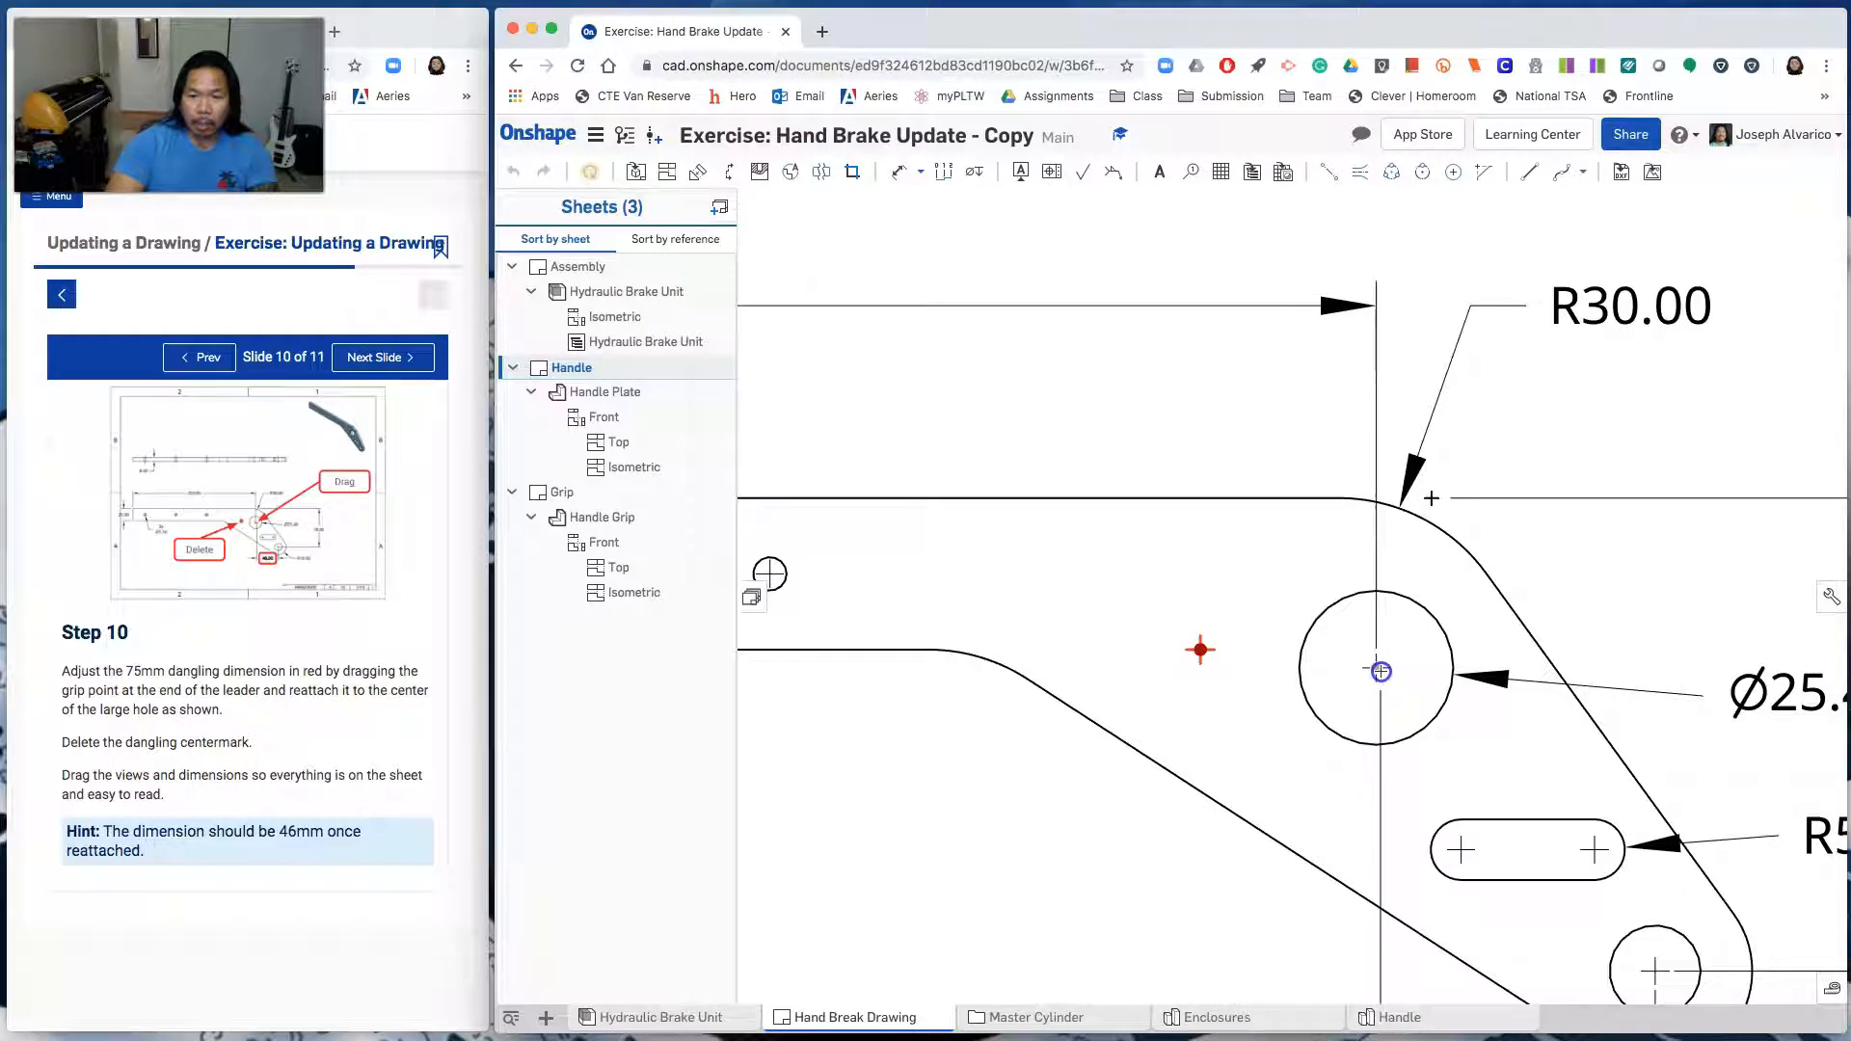
{"action": "left_click_drag", "start_coordinate": [1379, 672], "coordinate": [1379, 672]}
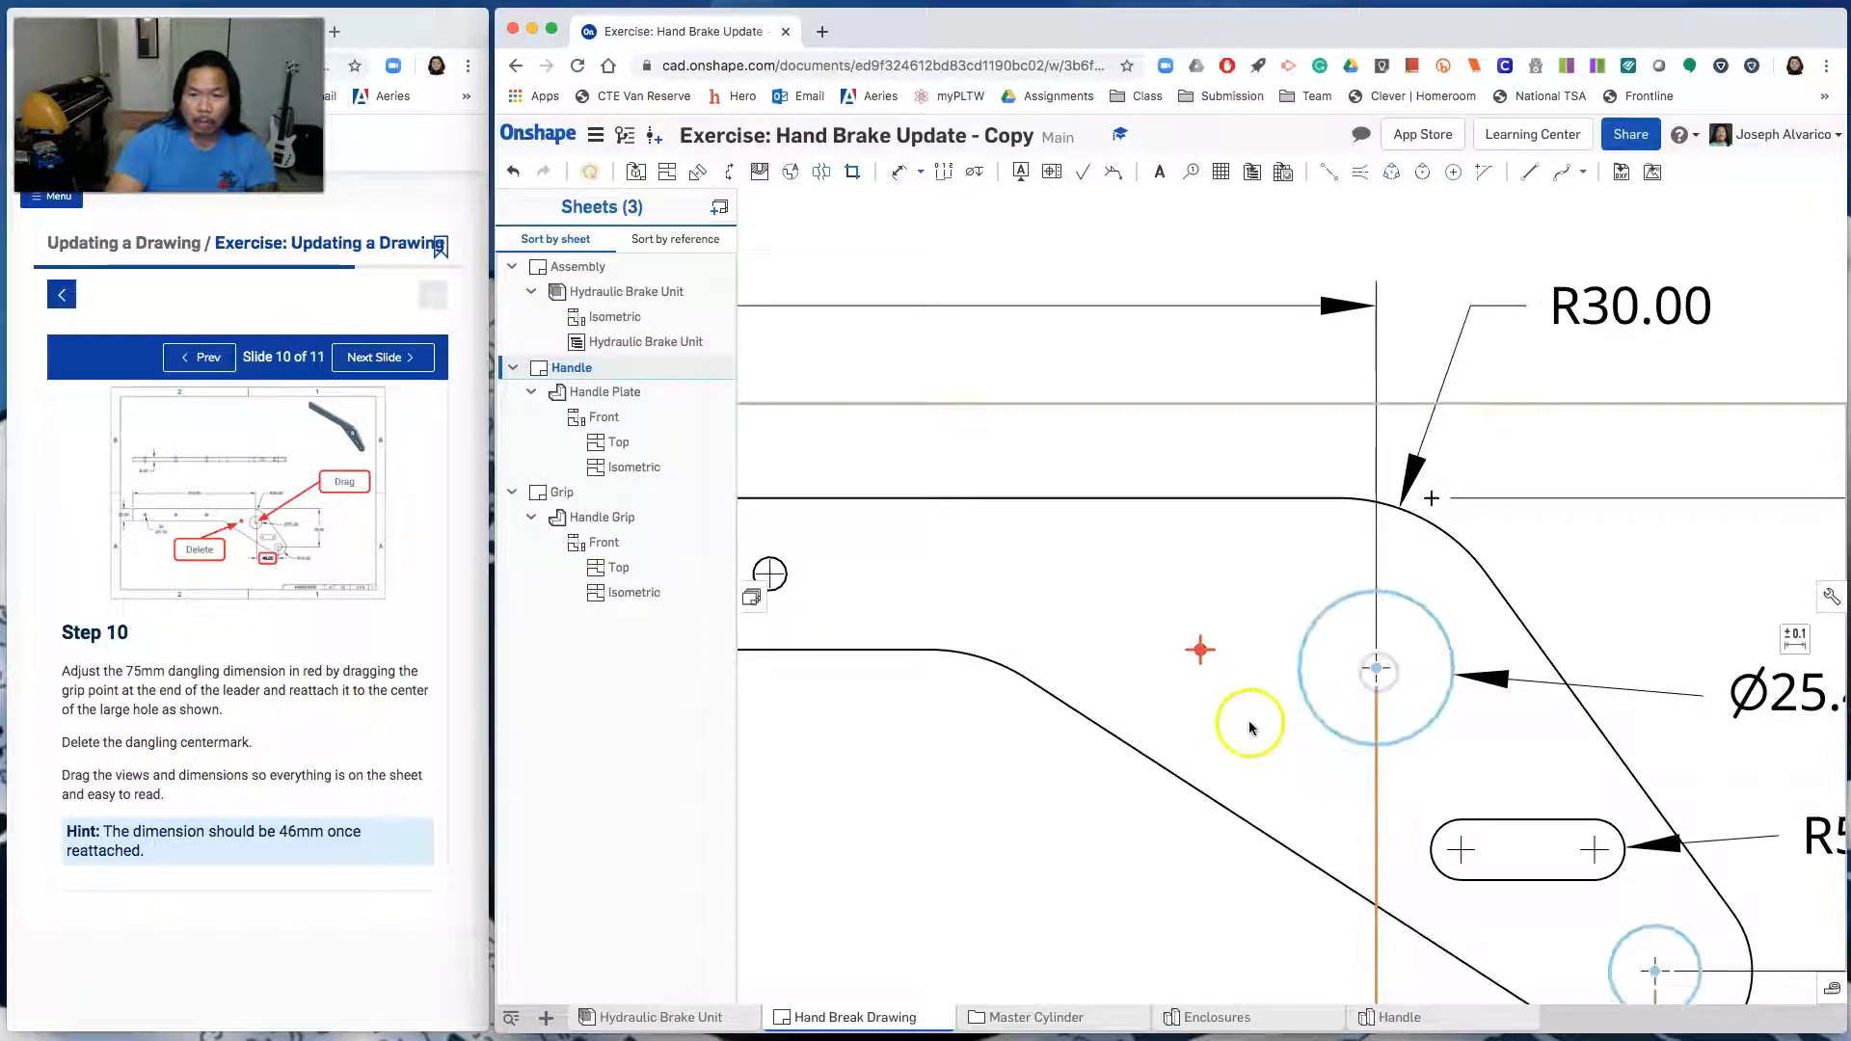
{"action": "scroll", "coordinate": [1242, 725], "scroll_direction": "down", "scroll_amount": 3}
{"action": "middle_click_drag", "start_coordinate": [1247, 728], "coordinate": [1214, 634]}
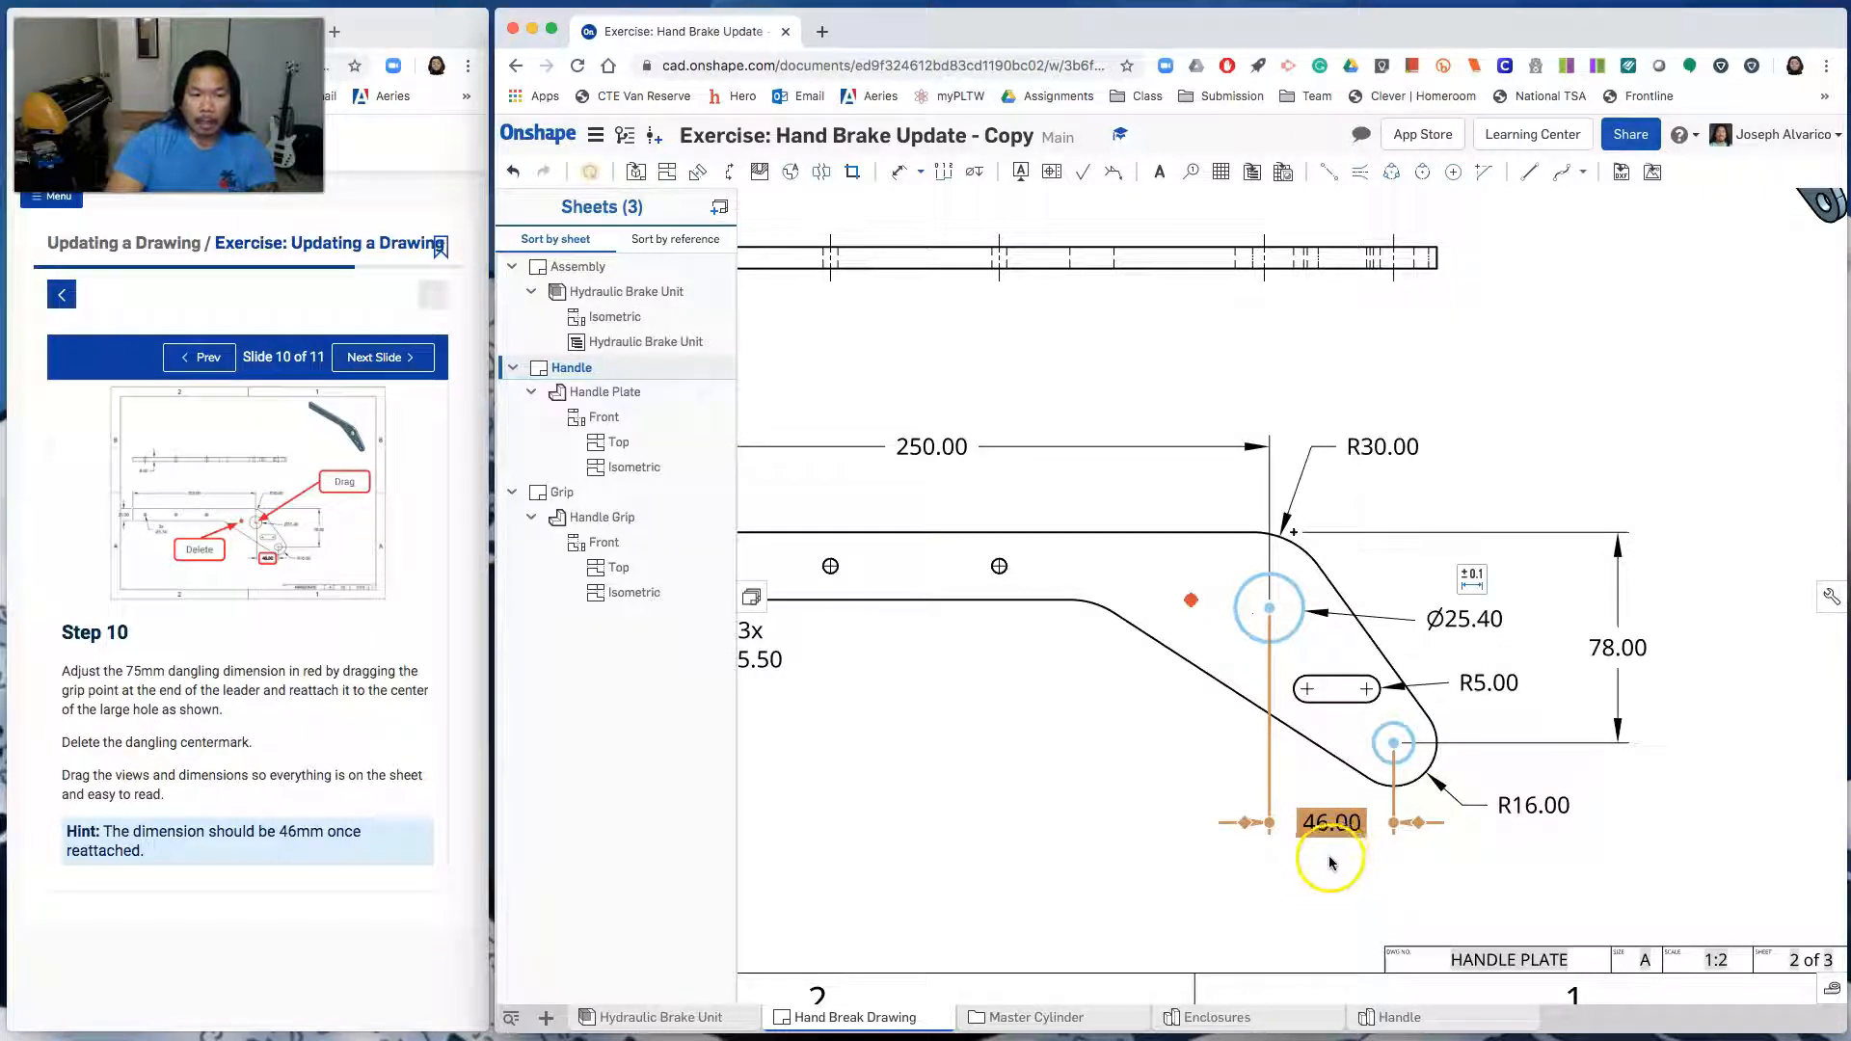
Delete the dangling centermark beside the large hole in the front view
{"action": "left_click", "coordinate": [1133, 791]}
{"action": "left_click", "coordinate": [1188, 605]}
{"action": "scroll", "coordinate": [1186, 610], "scroll_direction": "down", "scroll_amount": 1}
{"action": "scroll", "coordinate": [1202, 611], "scroll_direction": "up", "scroll_amount": 3}
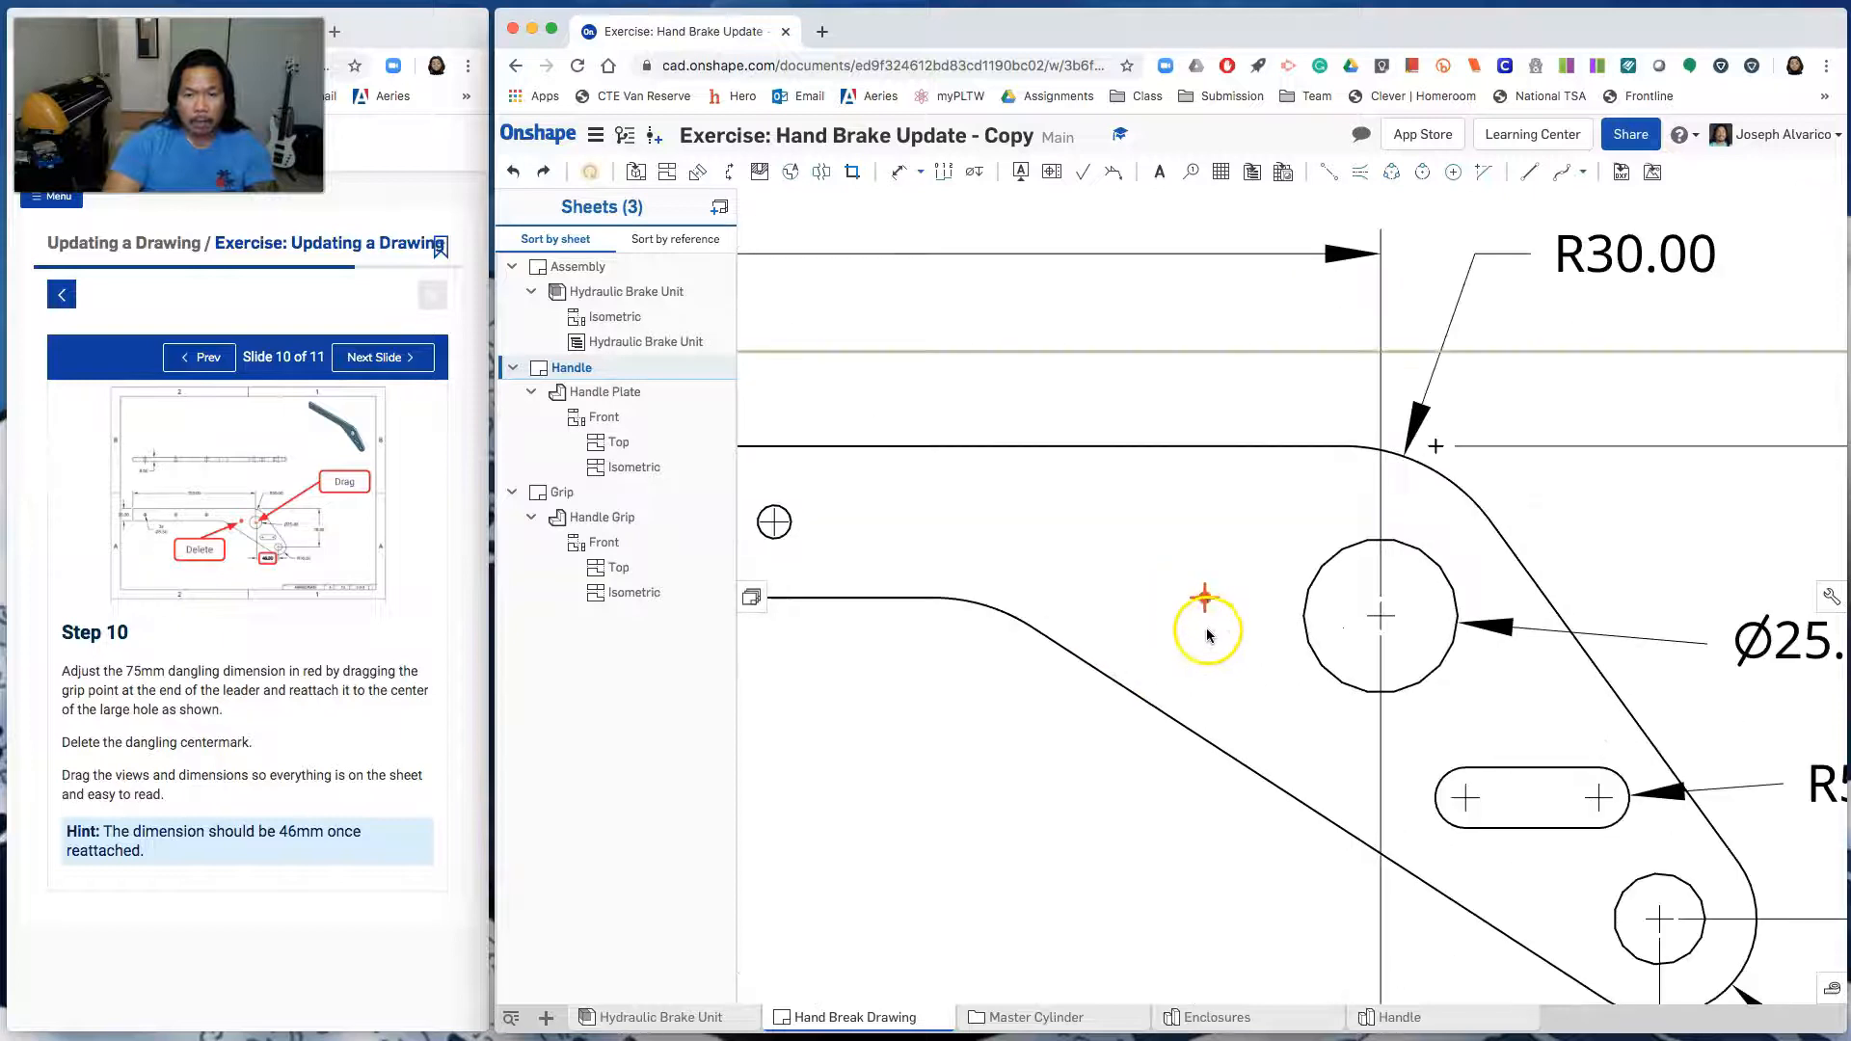
{"action": "scroll", "coordinate": [1213, 637], "scroll_direction": "down", "scroll_amount": 3}
{"action": "scroll", "coordinate": [1207, 637], "scroll_direction": "up", "scroll_amount": 10}
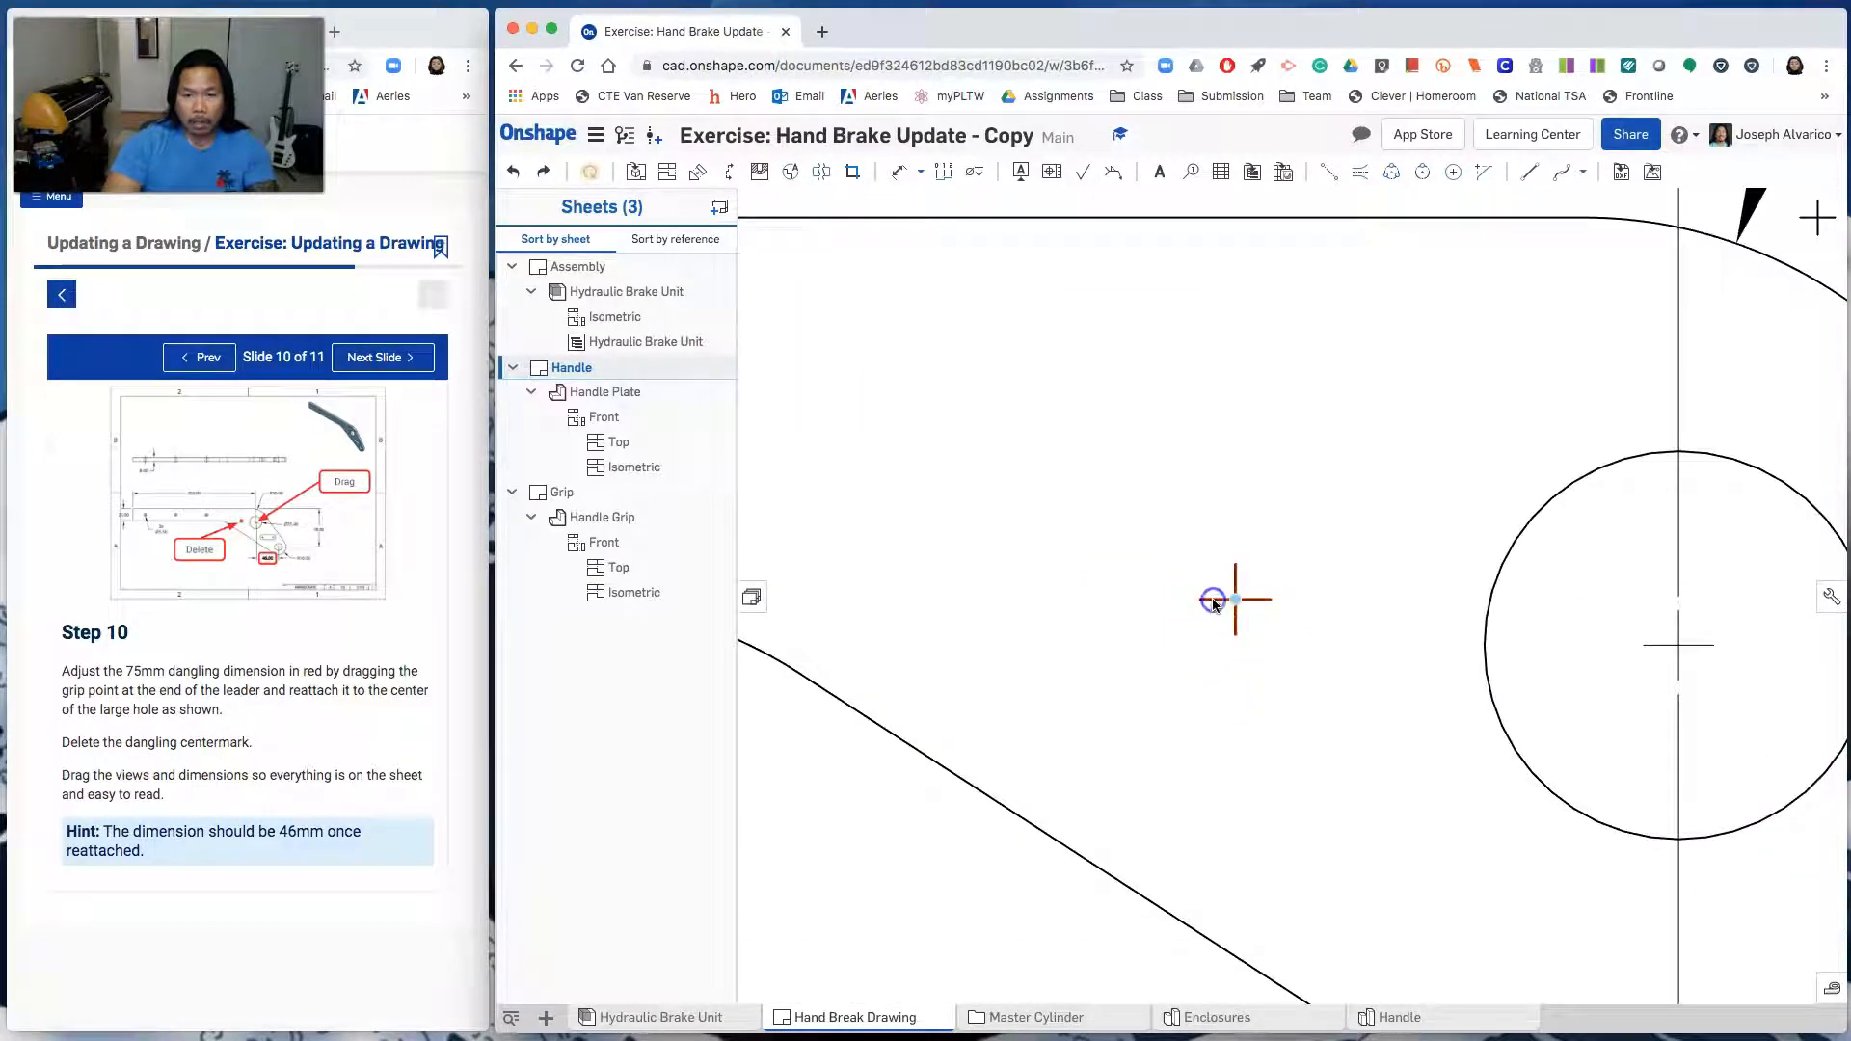
{"action": "scroll", "coordinate": [1204, 659], "scroll_direction": "down", "scroll_amount": 3}
{"action": "key", "text": "Delete"}
{"action": "scroll", "coordinate": [1198, 656], "scroll_direction": "down", "scroll_amount": 5}
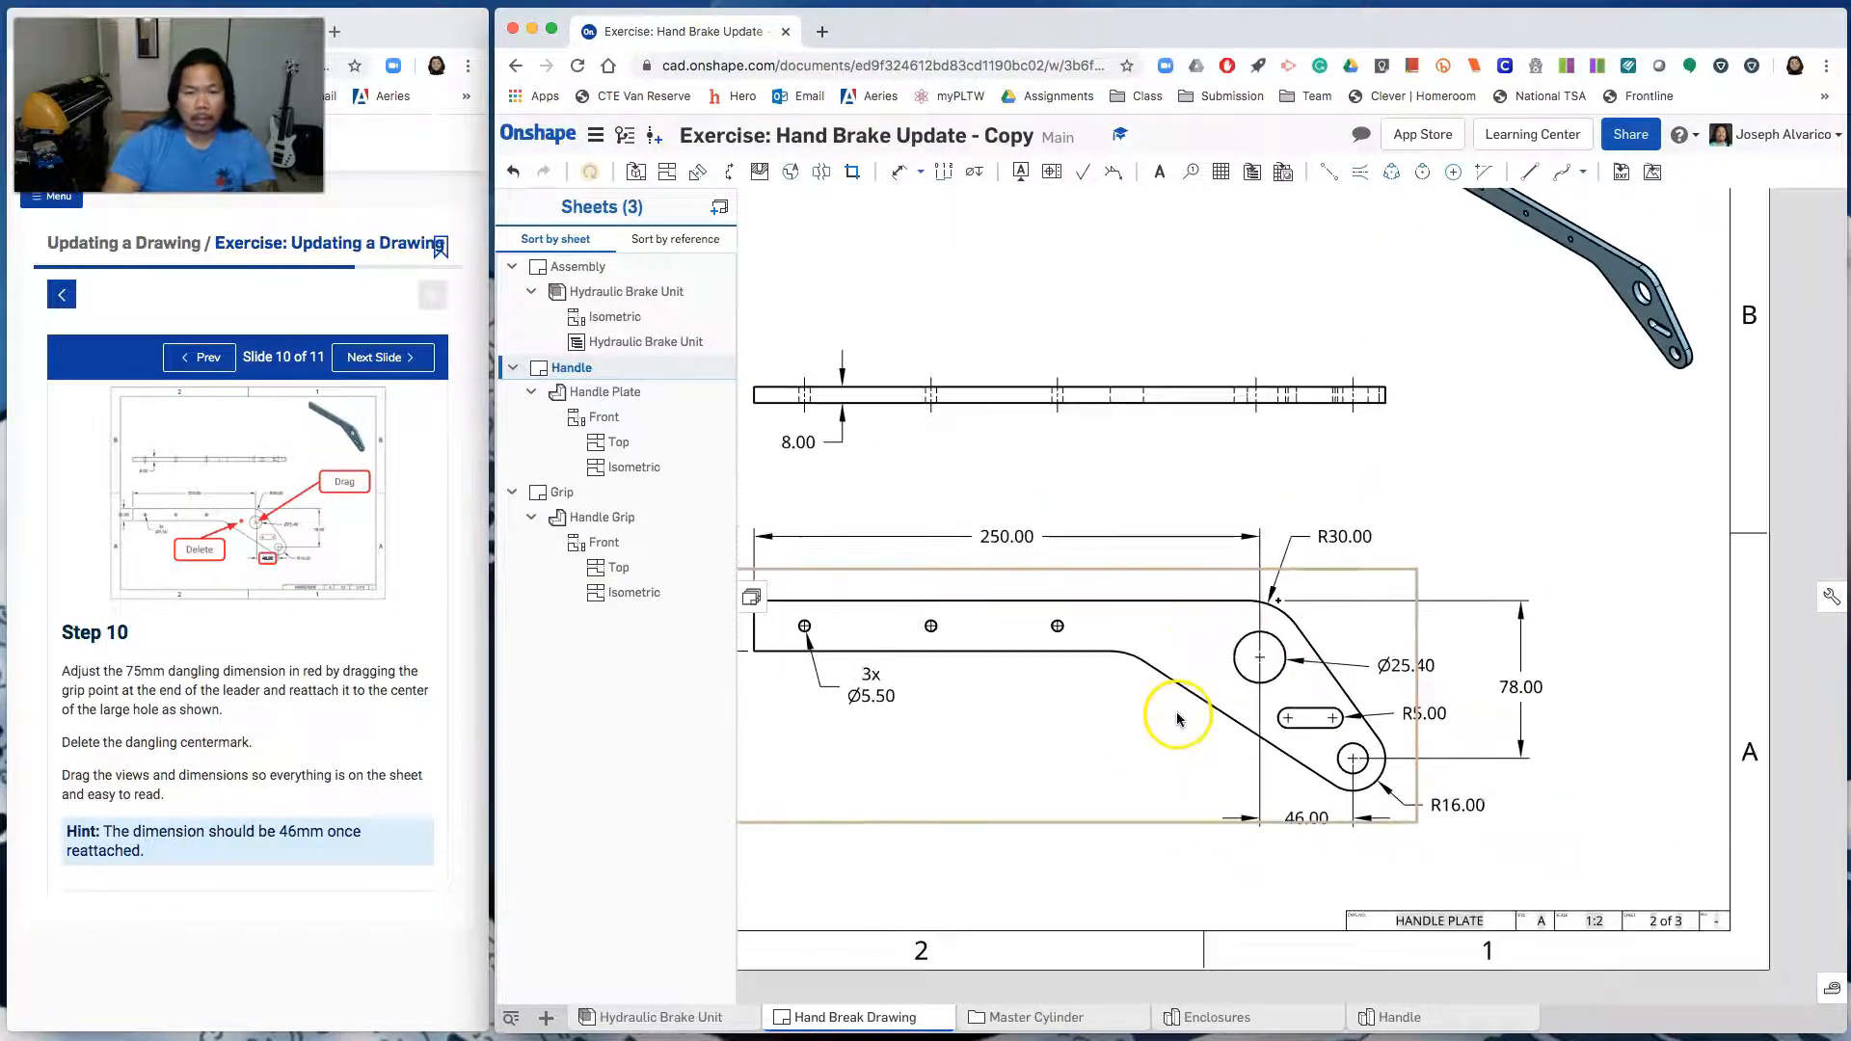
{"action": "left_click", "coordinate": [1173, 706]}
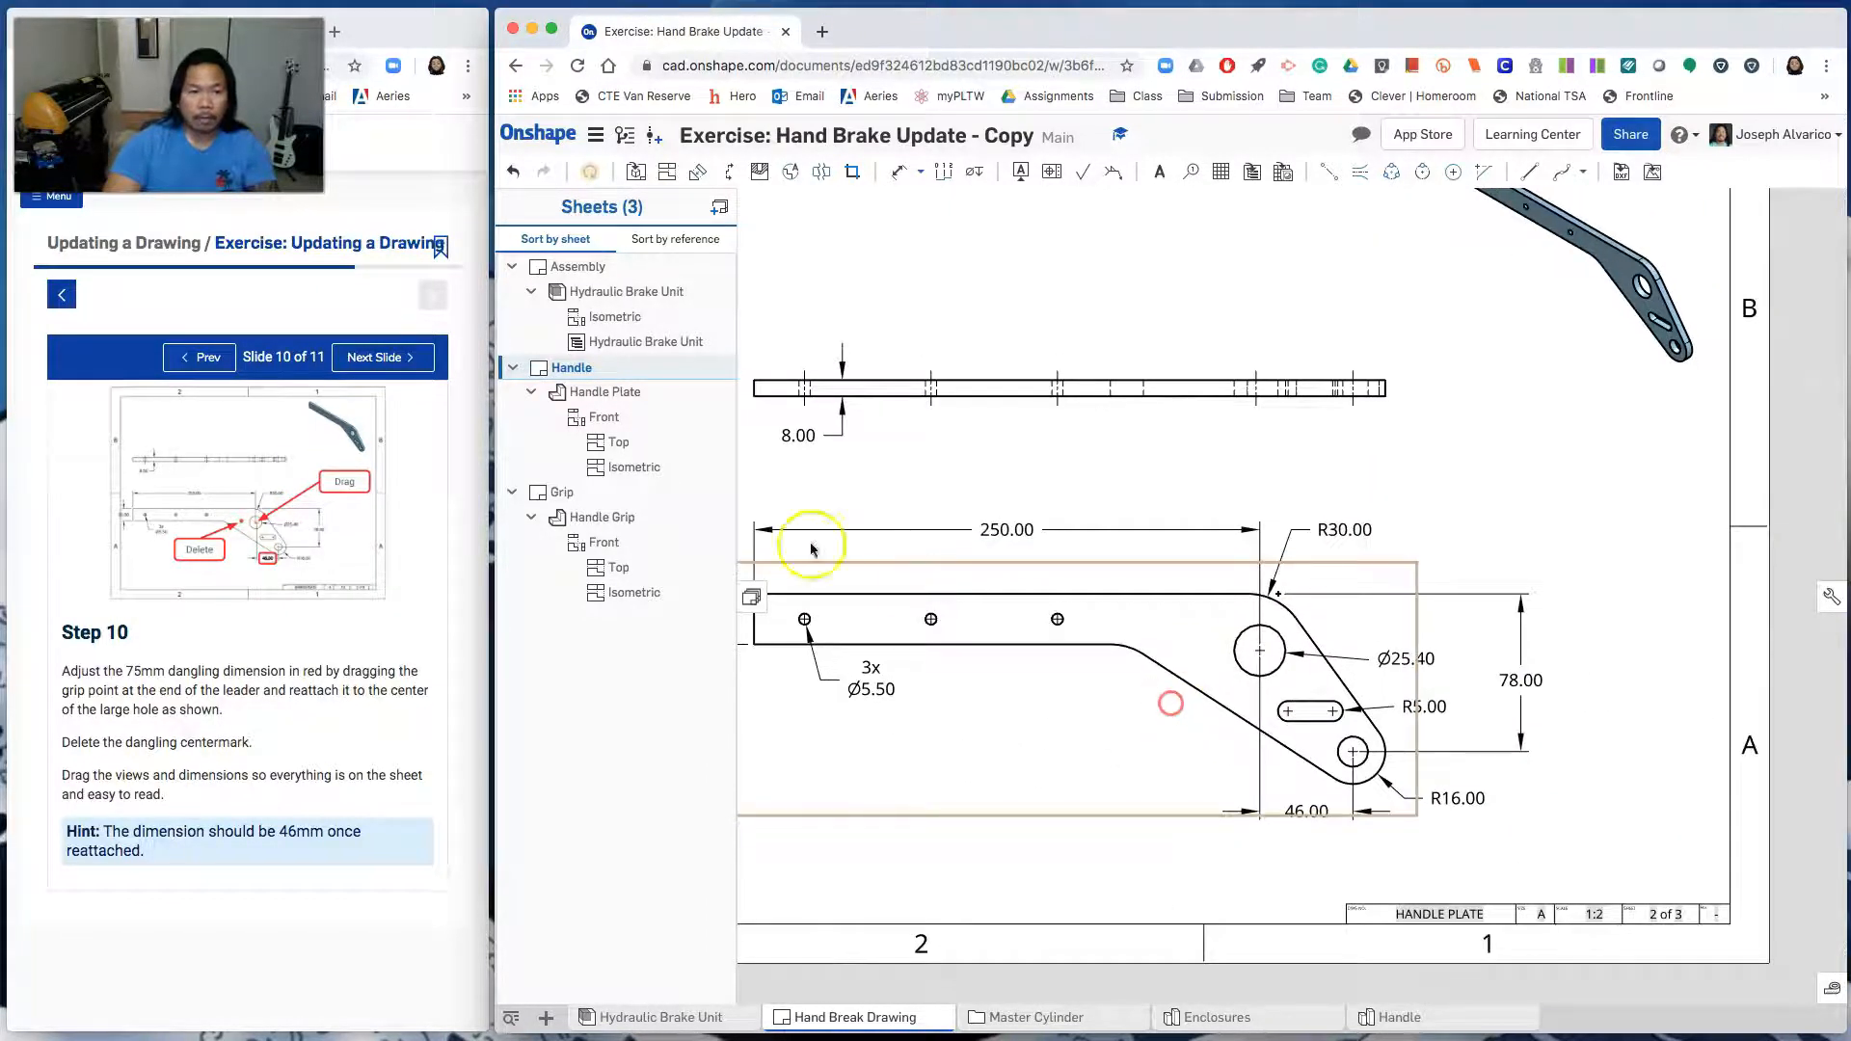
Bring up slide 11 of the exercise instructions and open the Grip sheet of the drawing
{"action": "left_click", "coordinate": [383, 359]}
{"action": "left_click", "coordinate": [384, 358]}
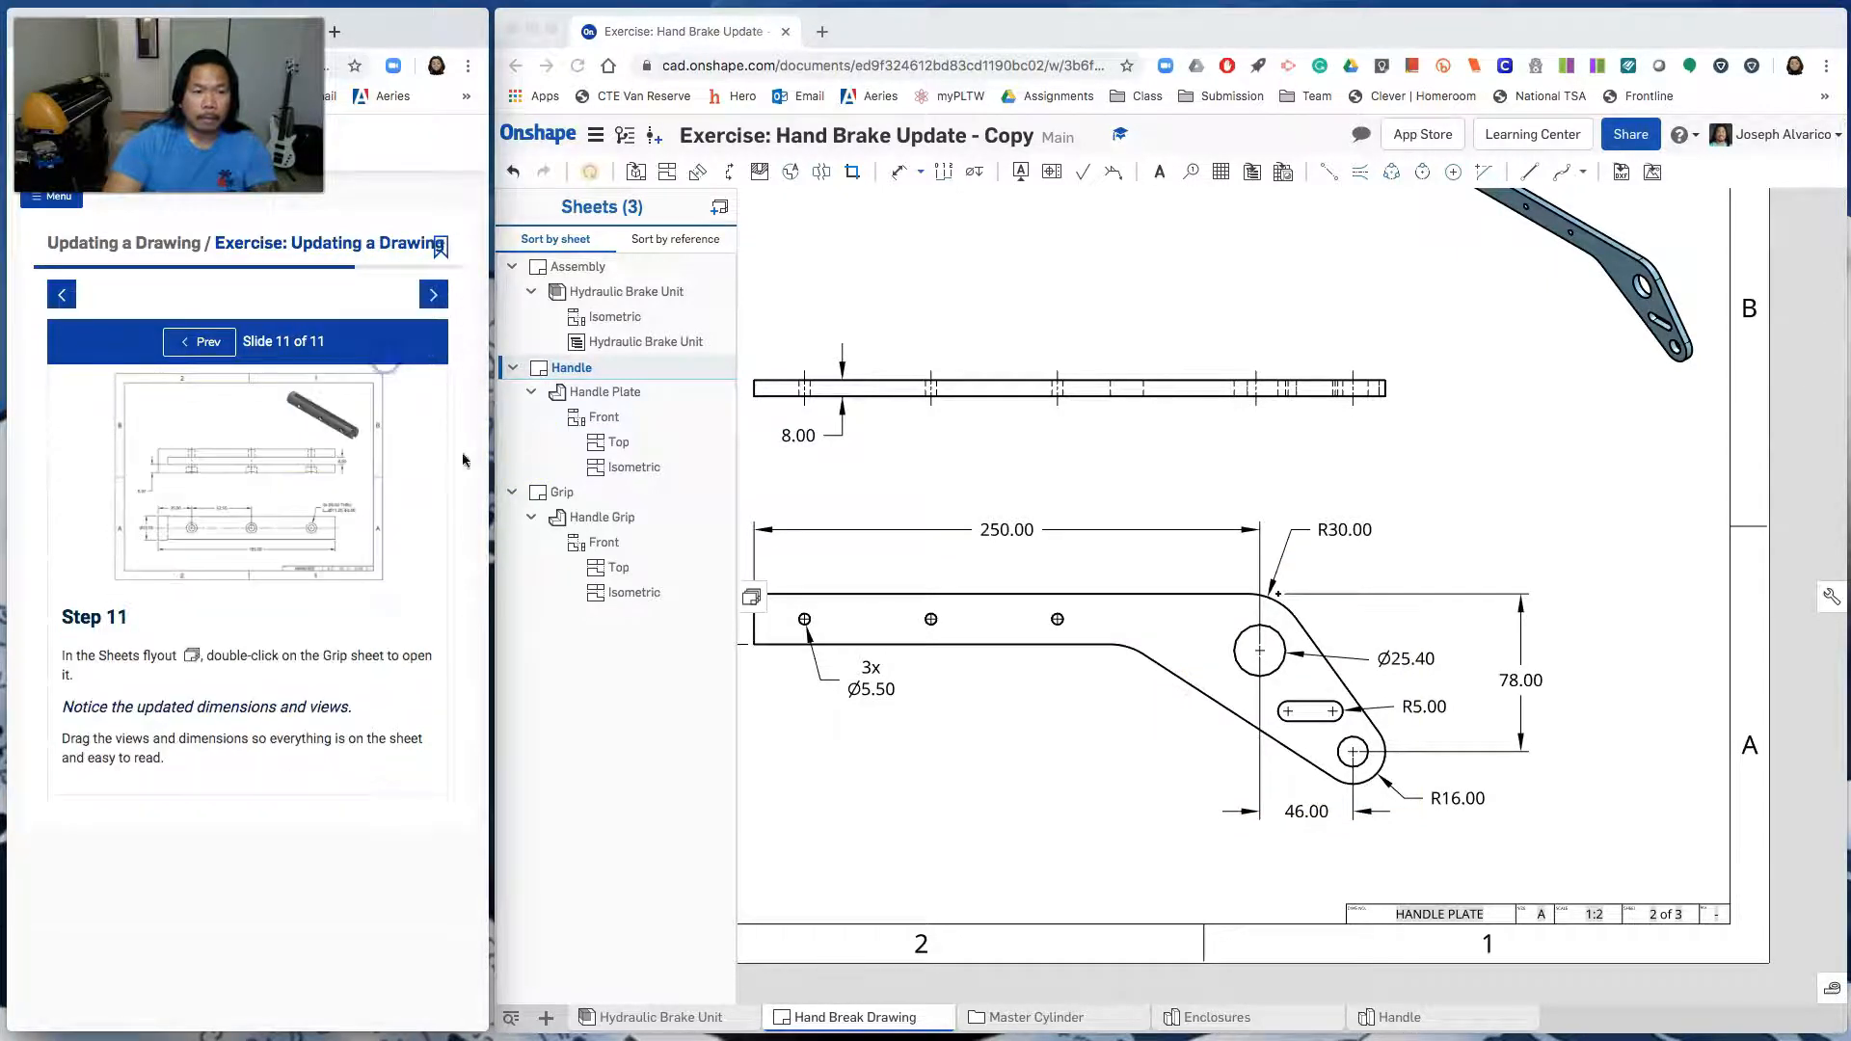
{"action": "double_click", "coordinate": [563, 494]}
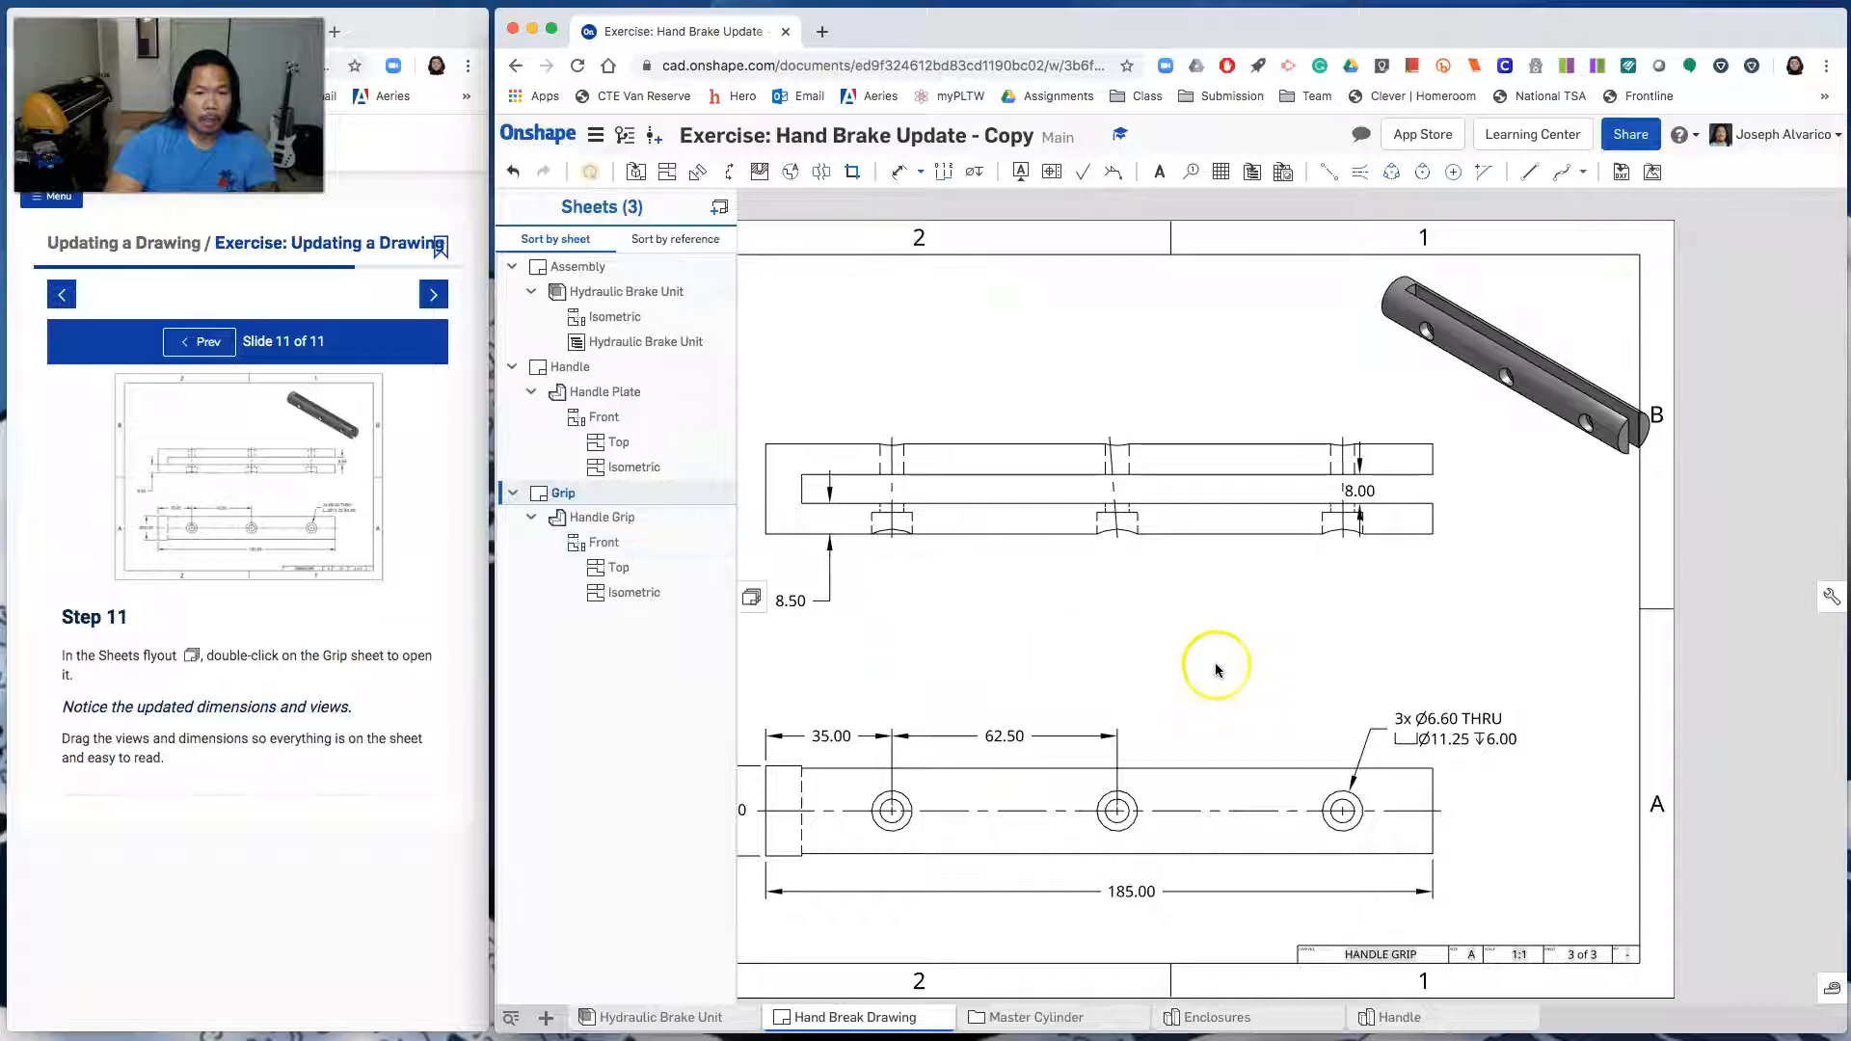
{"action": "scroll", "coordinate": [1211, 665], "scroll_direction": "down", "scroll_amount": 2}
{"action": "scroll", "coordinate": [1189, 666], "scroll_direction": "down", "scroll_amount": 1}
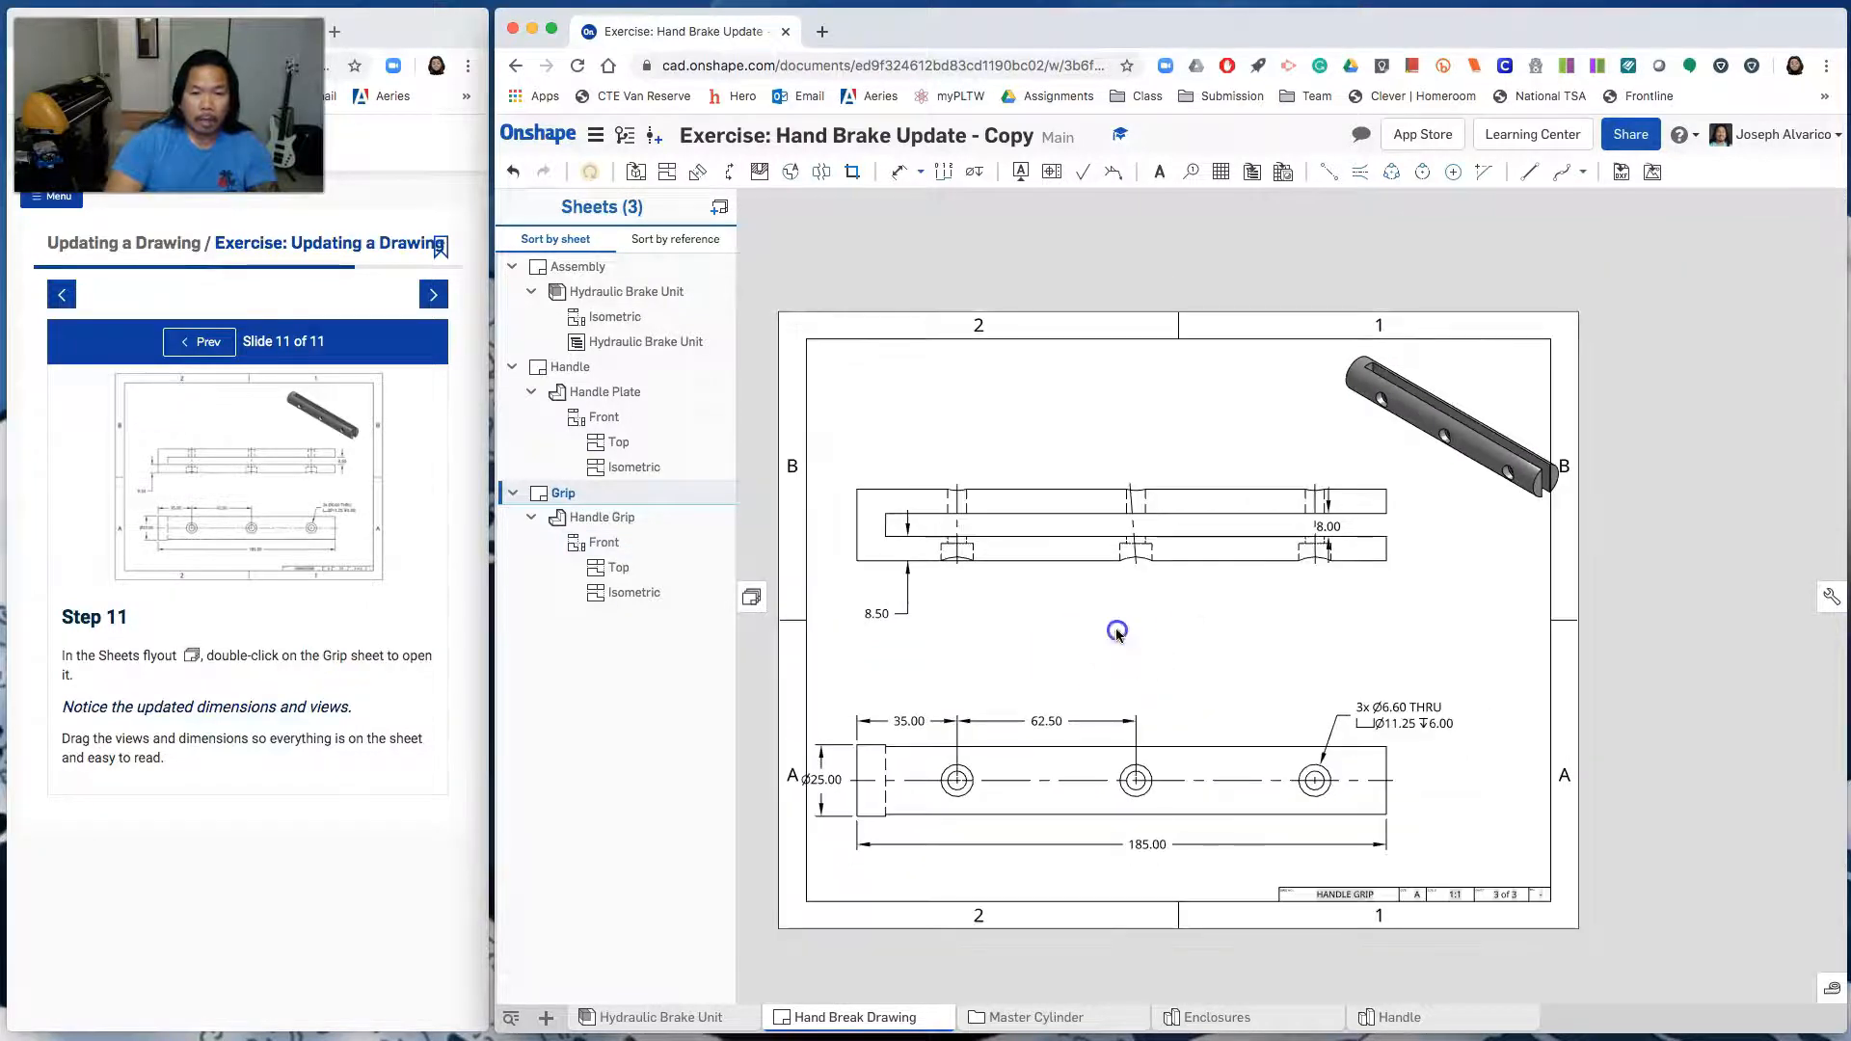
{"action": "scroll", "coordinate": [1158, 651], "scroll_direction": "up", "scroll_amount": 1}
{"action": "middle_click_drag", "start_coordinate": [1157, 651], "coordinate": [1296, 617]}
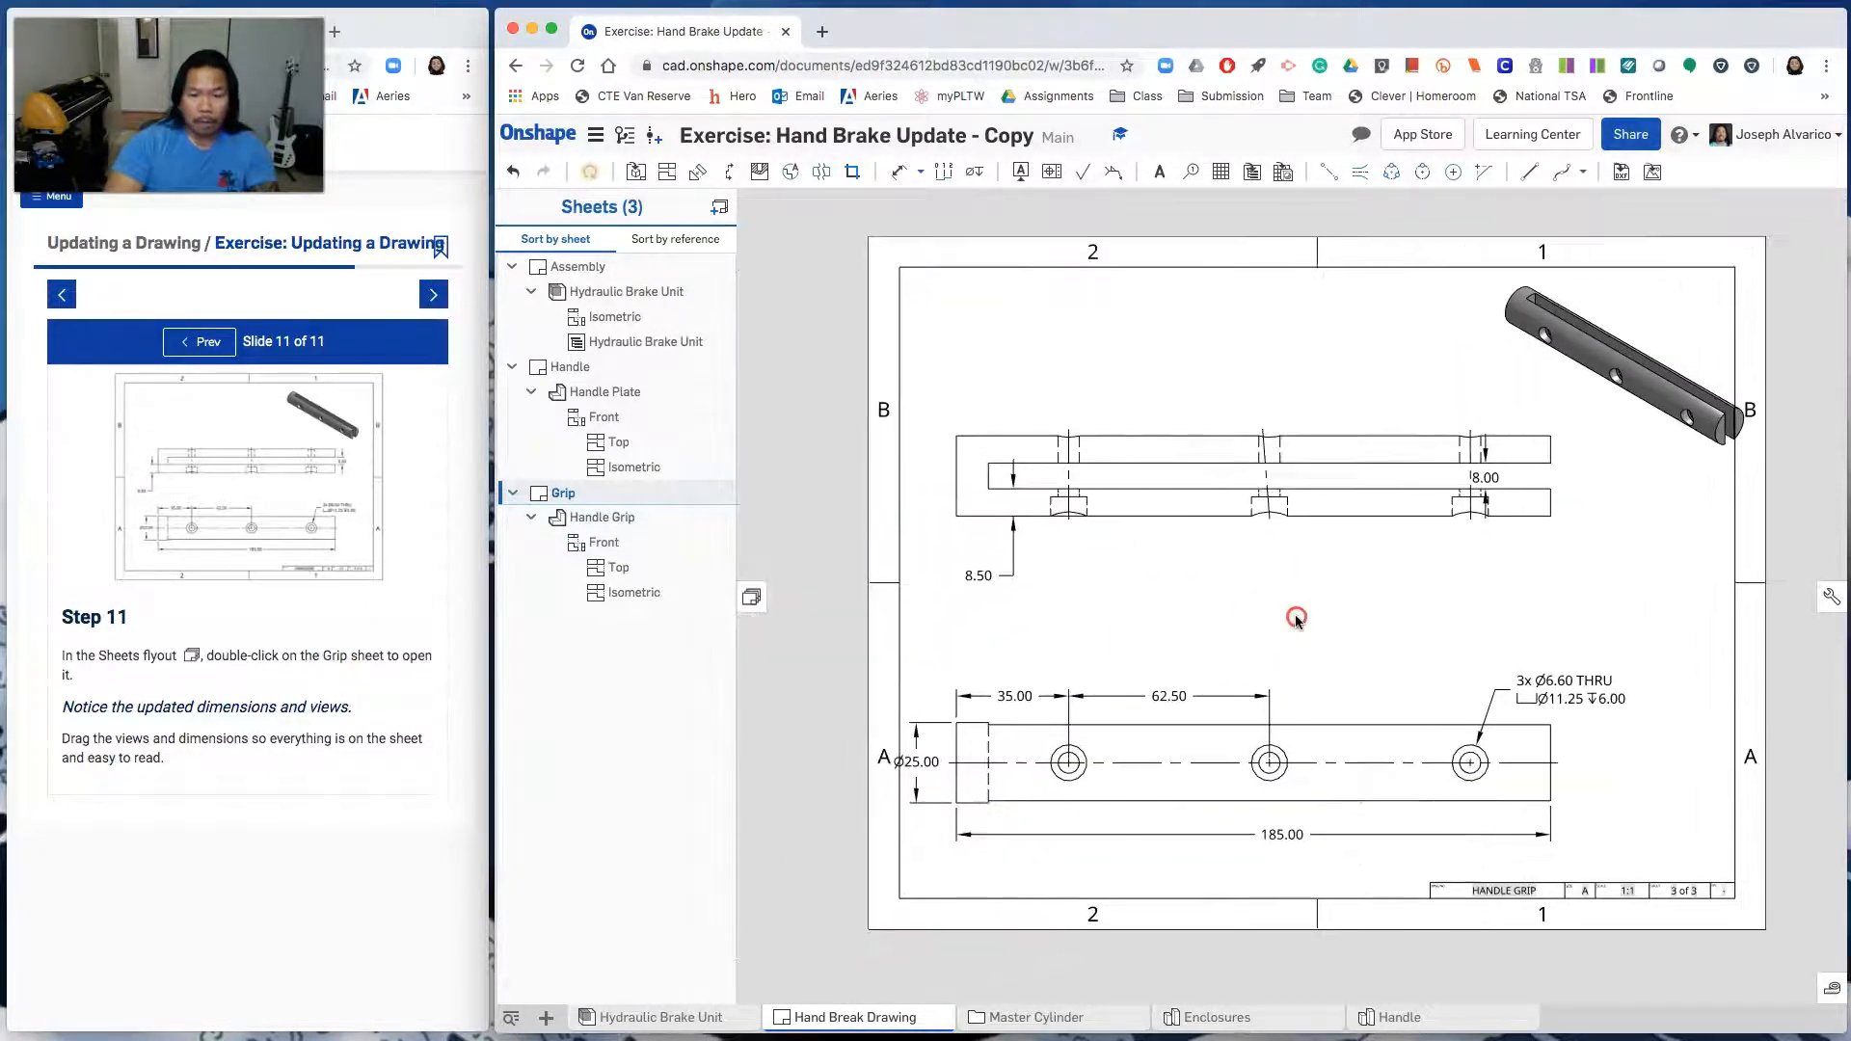
{"action": "scroll", "coordinate": [1294, 629], "scroll_direction": "down", "scroll_amount": 1}
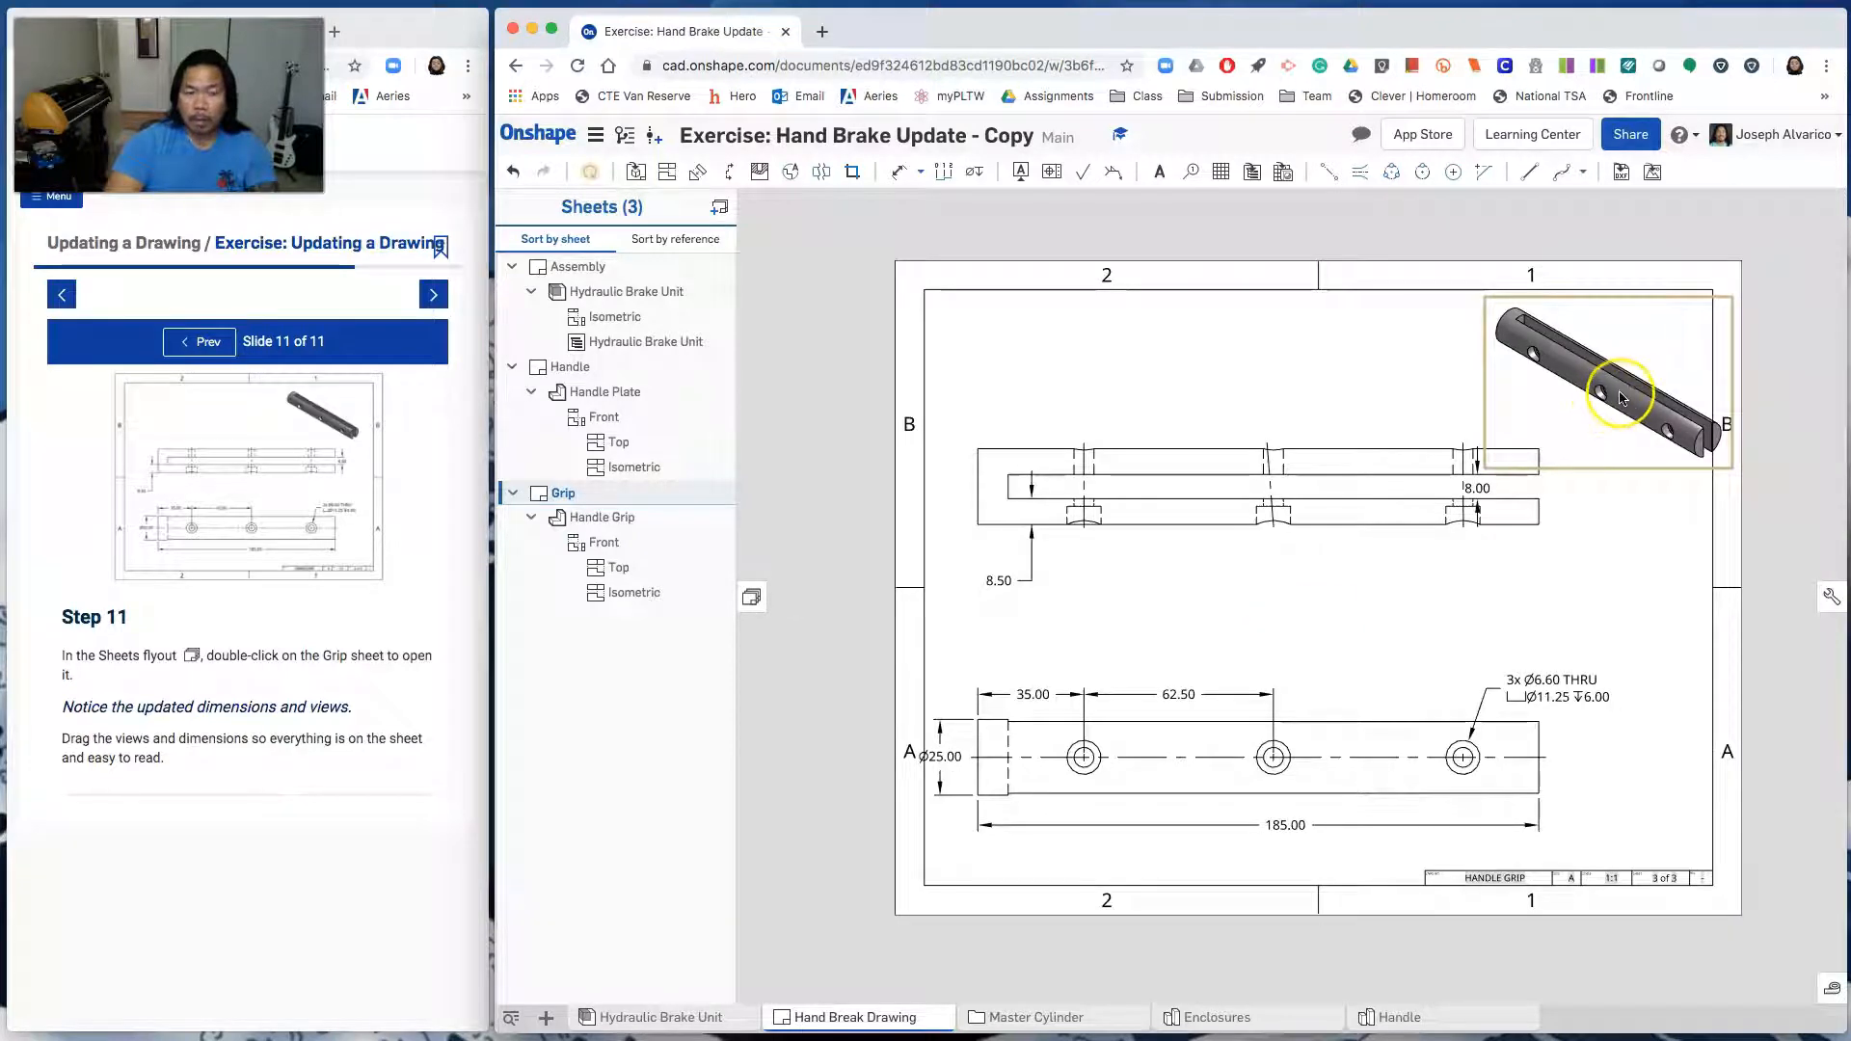
Move the isometric view of the handle grip inward so that it lies inside the sheet border
{"action": "left_click_drag", "start_coordinate": [1621, 404], "coordinate": [1590, 409]}
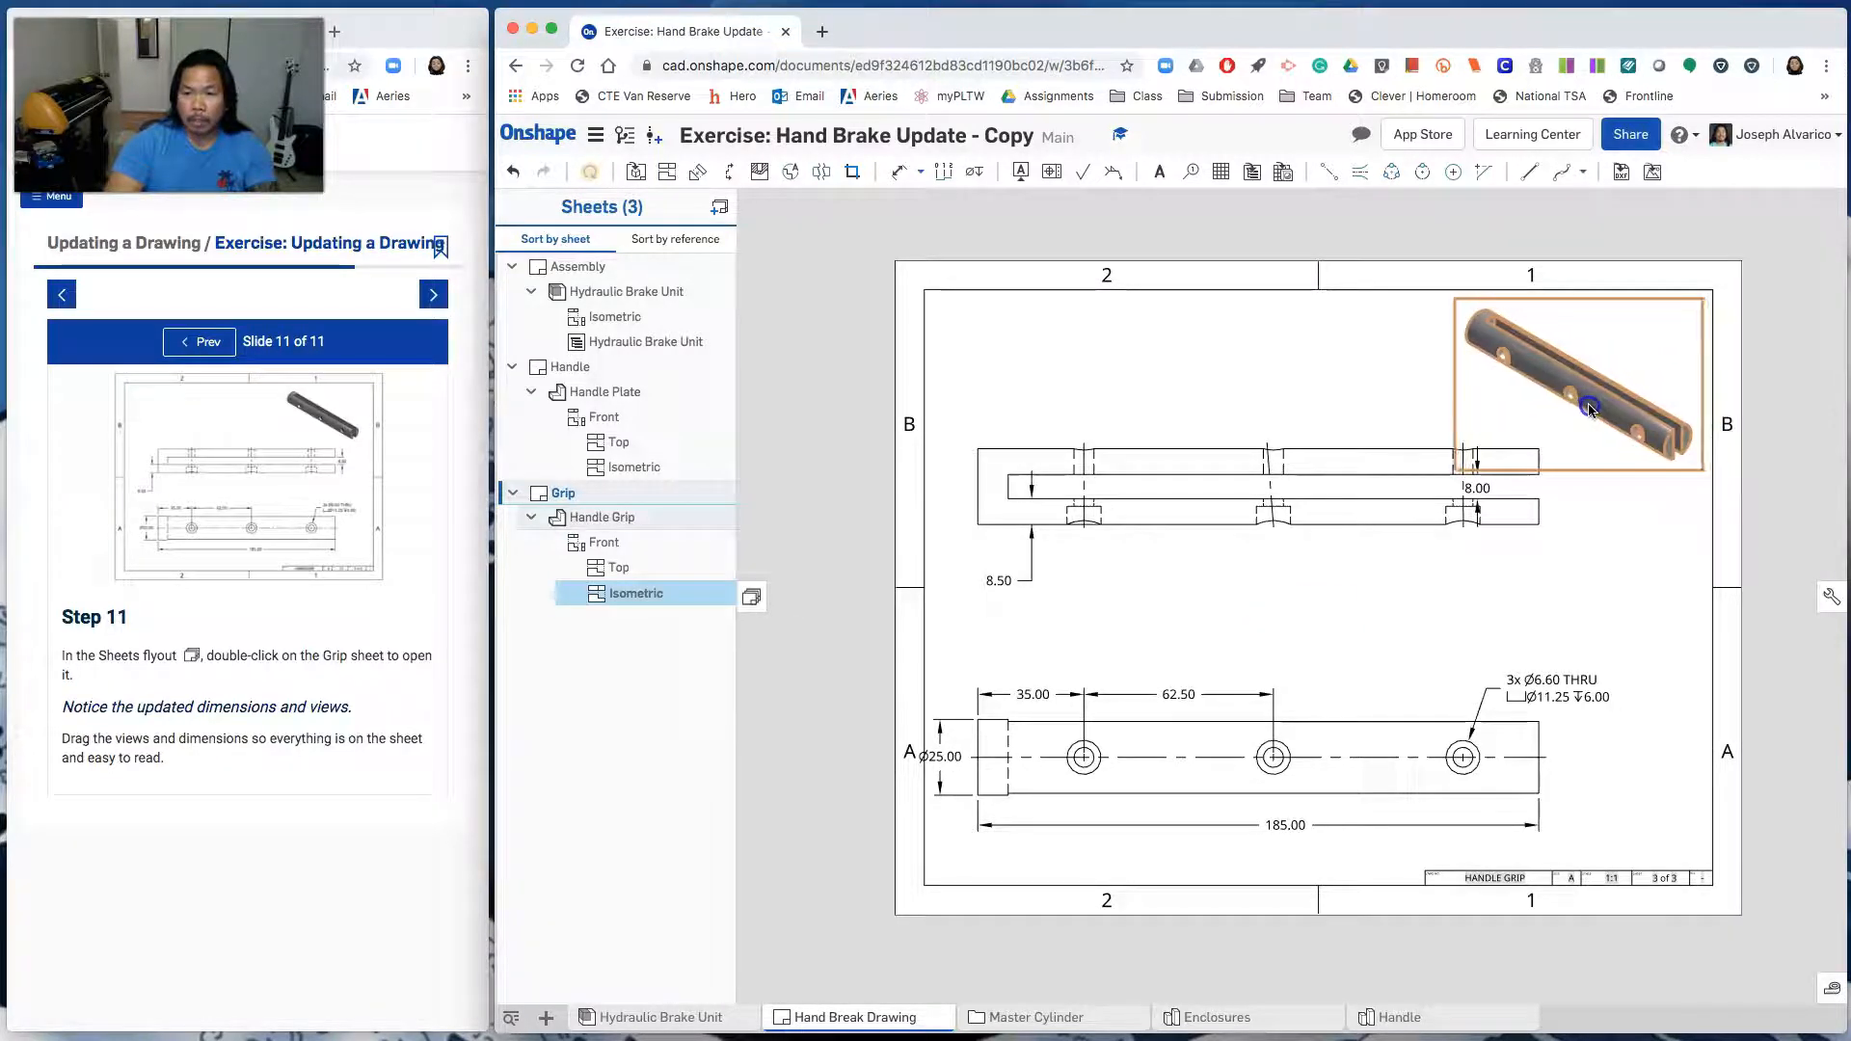
{"action": "left_click", "coordinate": [1637, 594]}
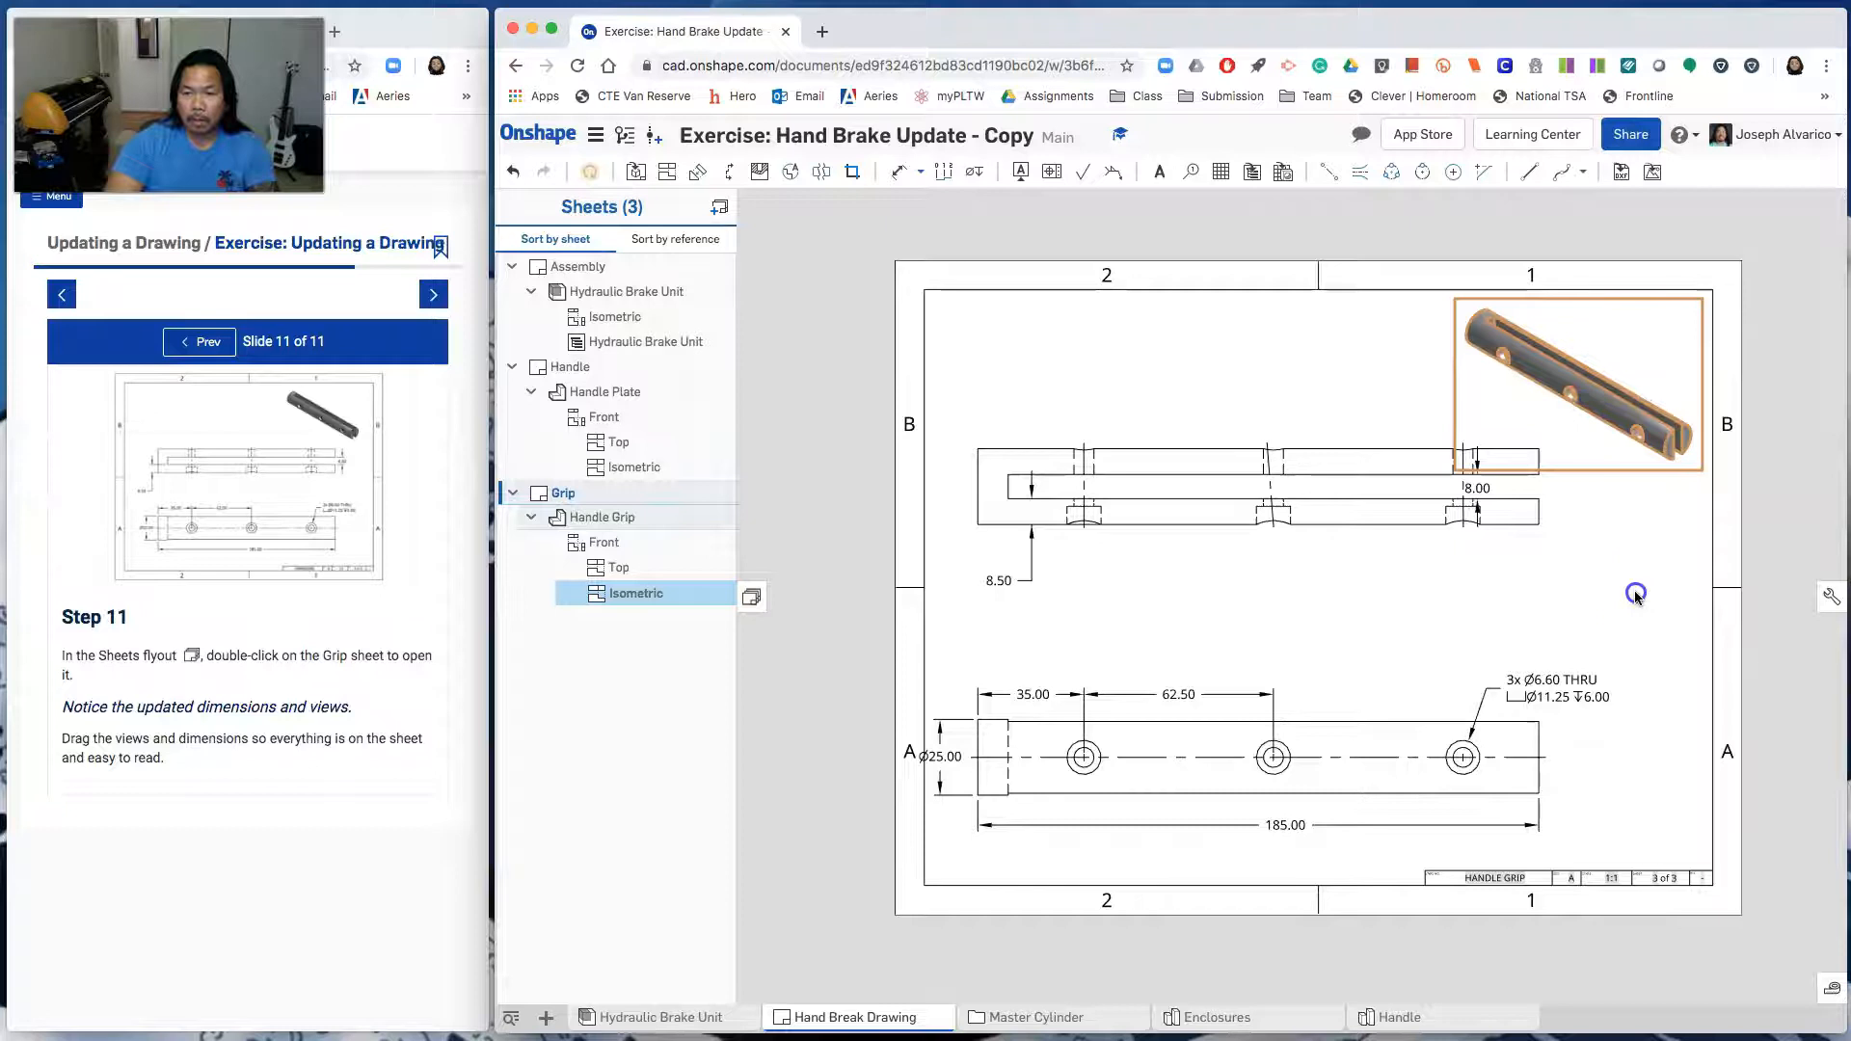
{"action": "left_click", "coordinate": [1392, 609]}
{"action": "scroll", "coordinate": [1394, 609], "scroll_direction": "up", "scroll_amount": 1}
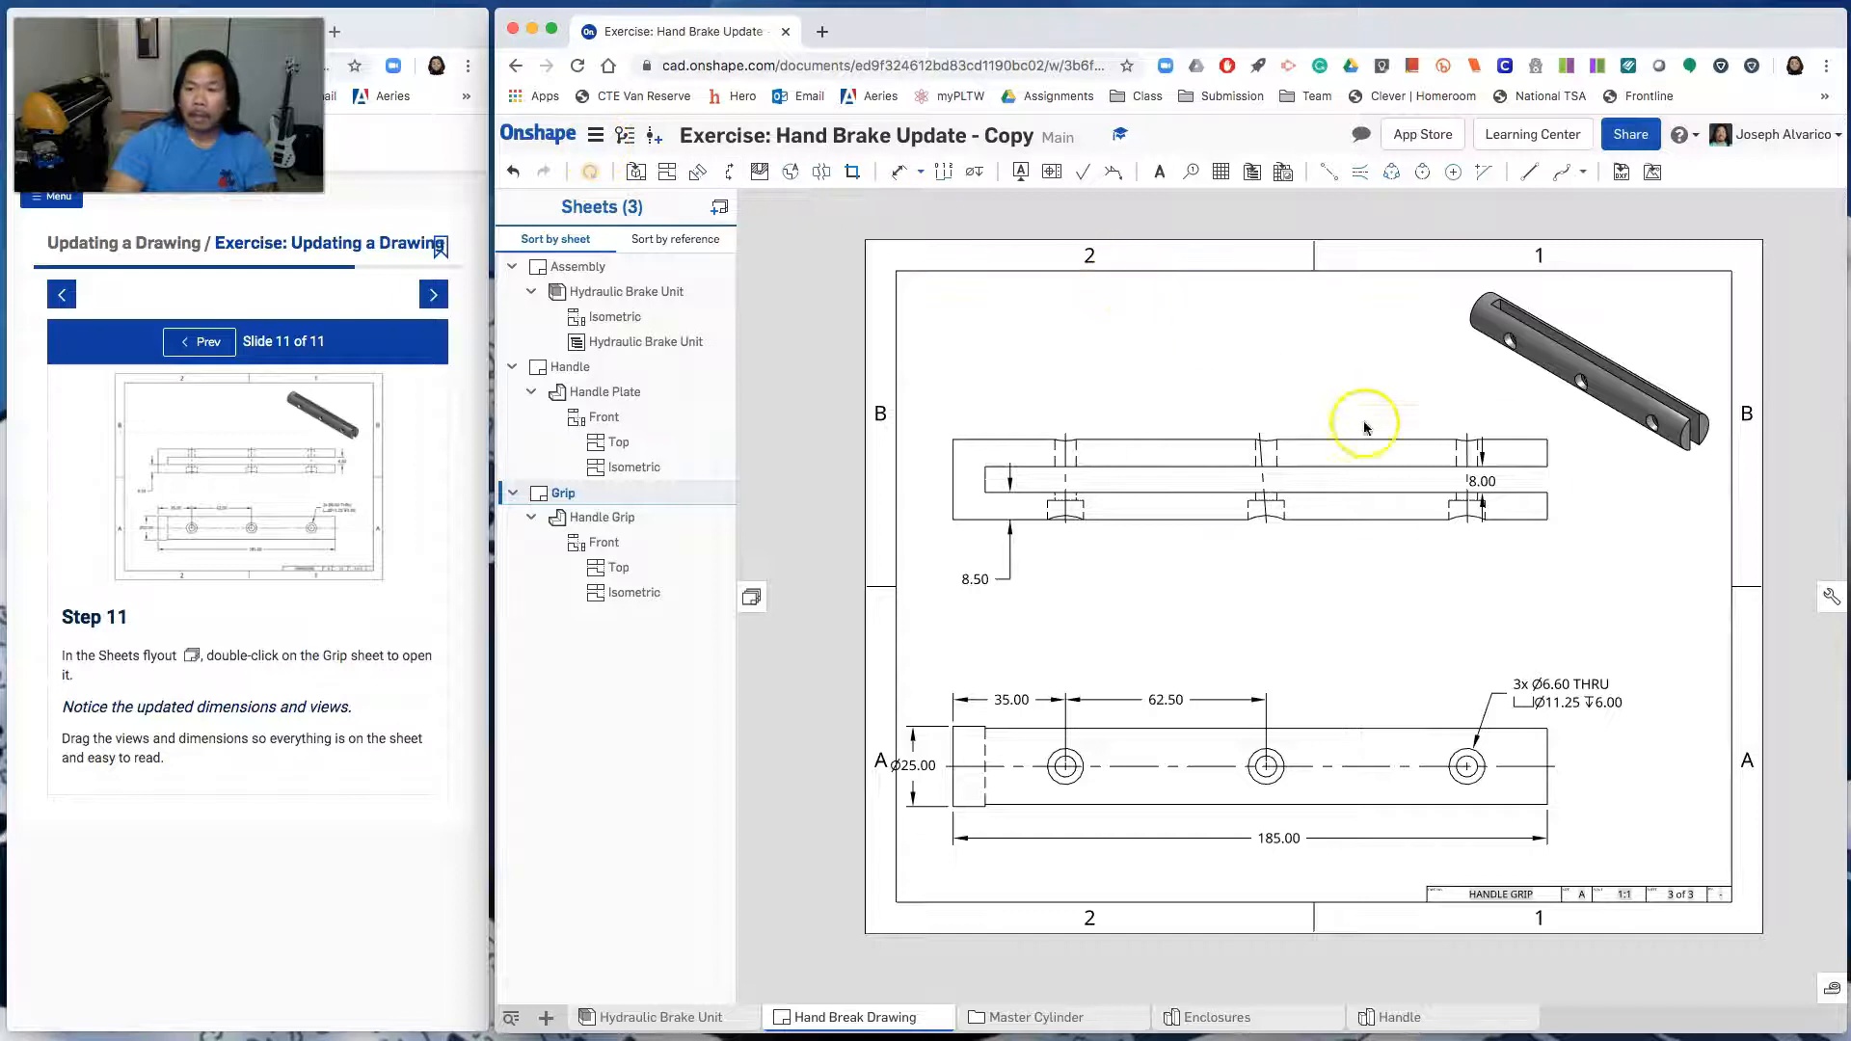
Return to the drawing's Assembly sheet, and leave the document for the My Onshape documents list
{"action": "left_click", "coordinate": [584, 270]}
{"action": "double_click", "coordinate": [584, 270]}
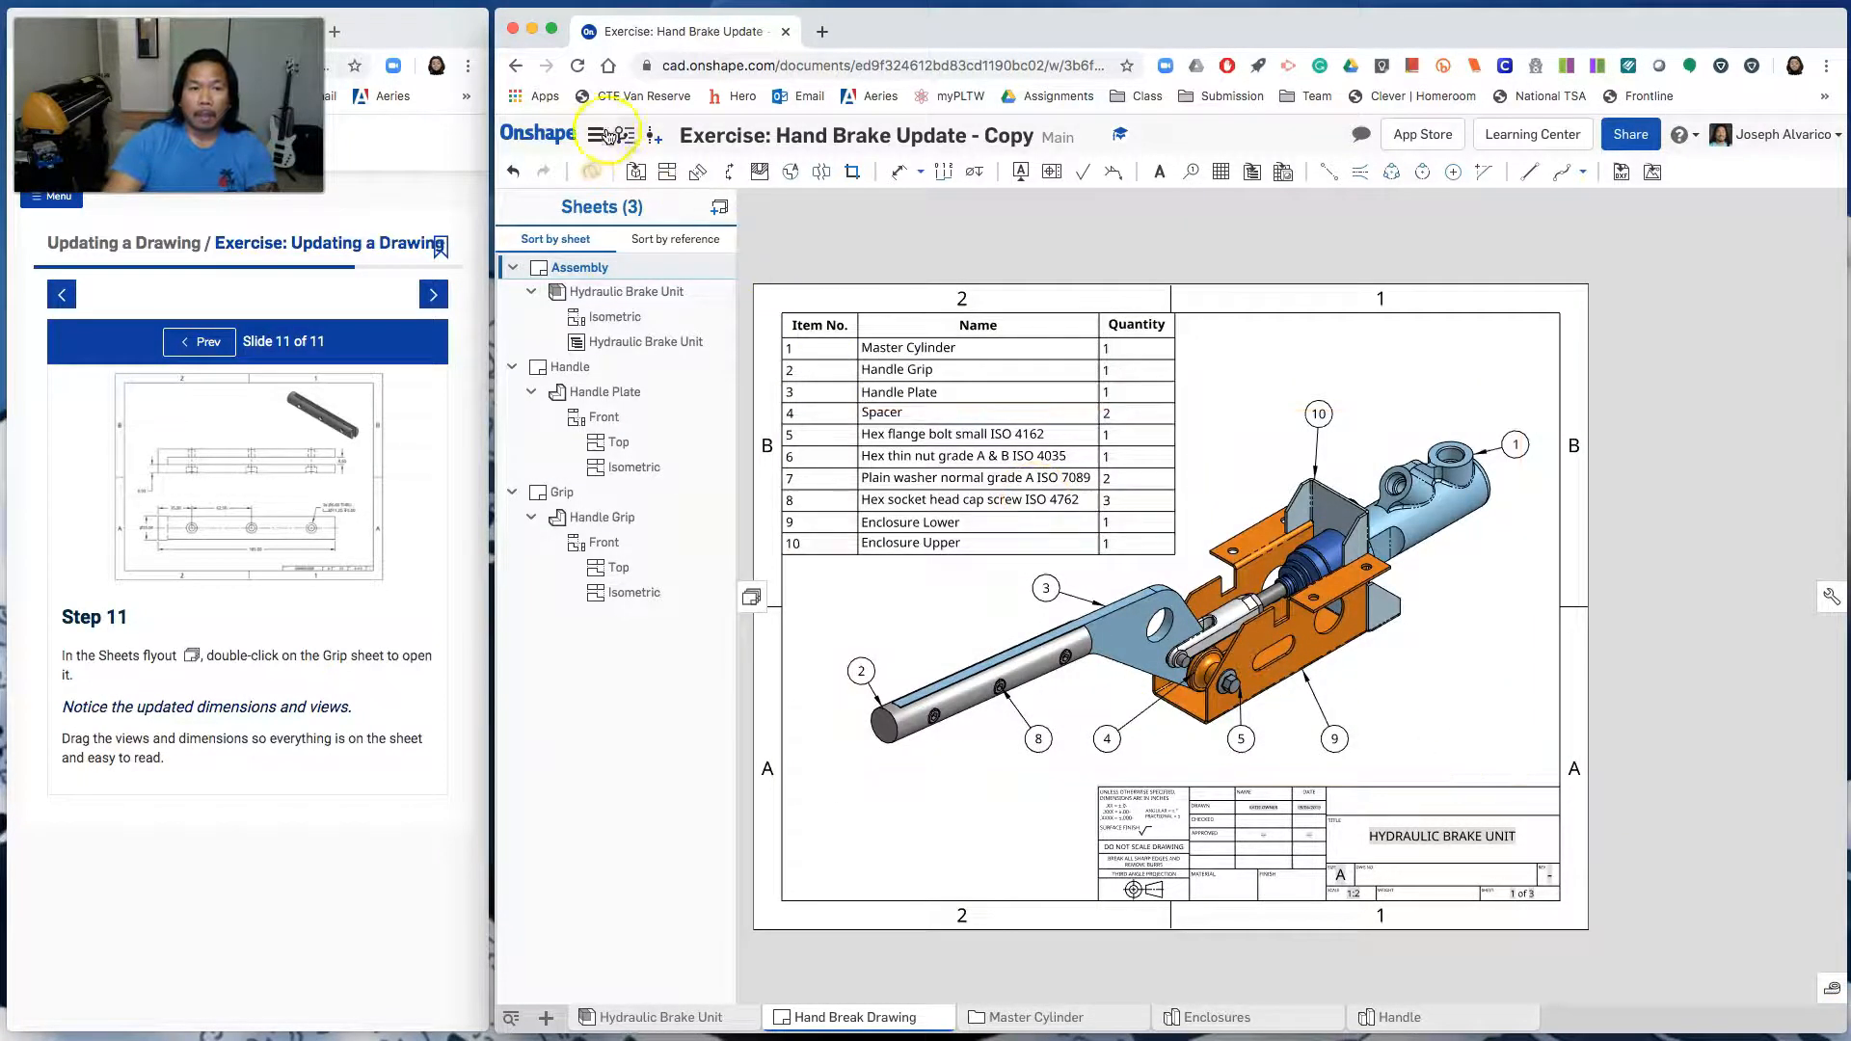
{"action": "left_click", "coordinate": [598, 140]}
{"action": "left_click", "coordinate": [636, 376]}
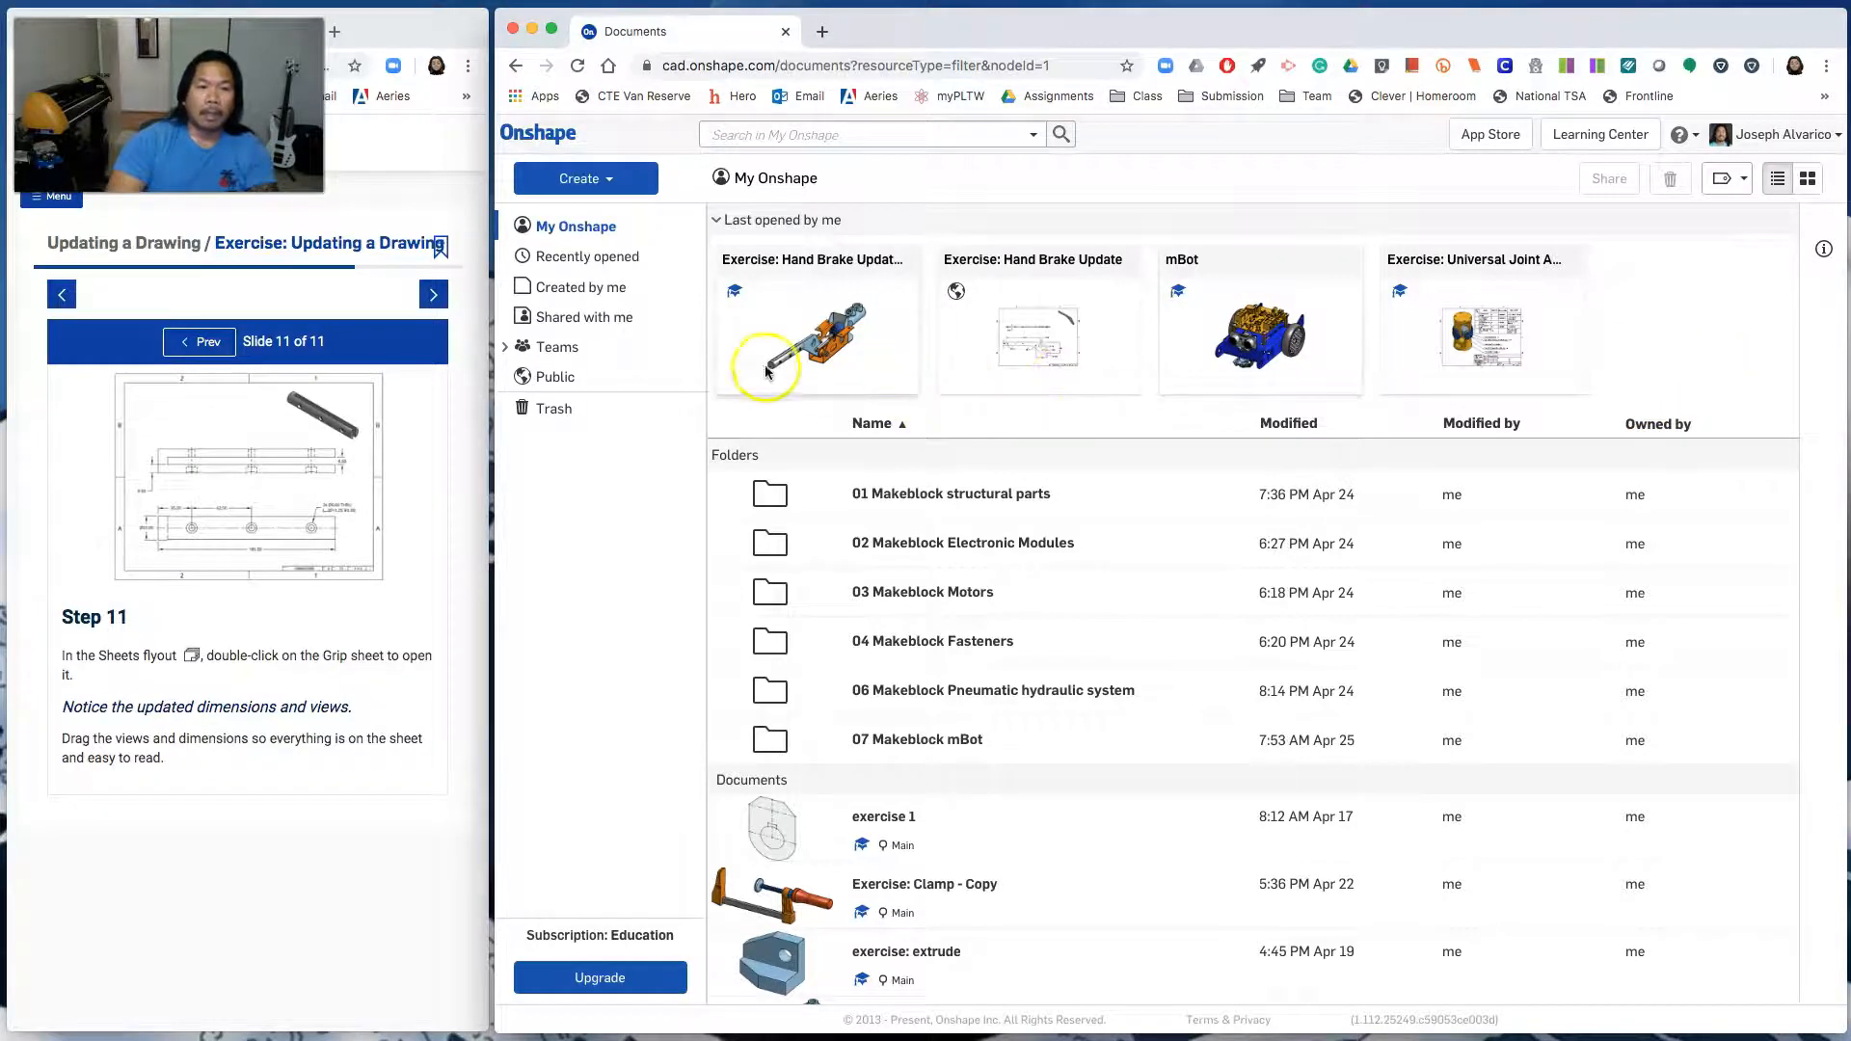
Open the Learning Center in place of the Documents tab and bring up the survey section of the Introduction to CAD learning path
{"action": "left_click", "coordinate": [1604, 138]}
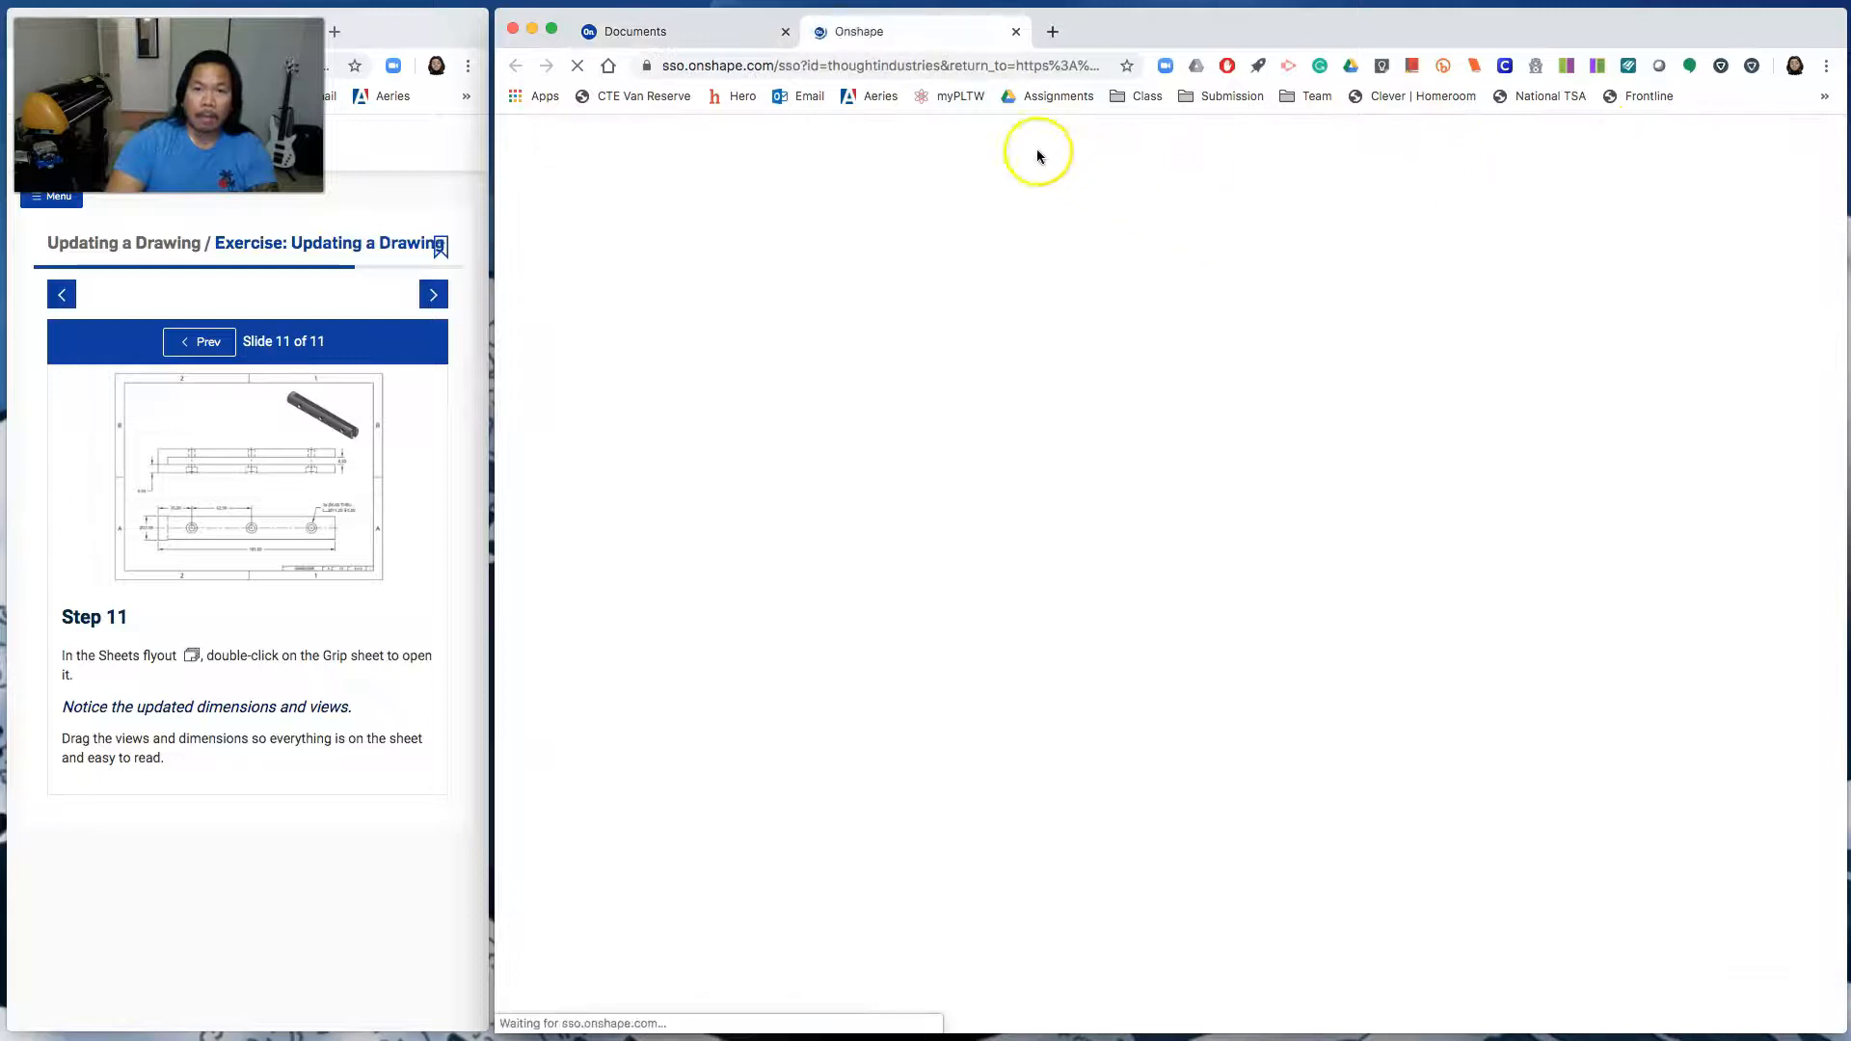
{"action": "left_click", "coordinate": [786, 32]}
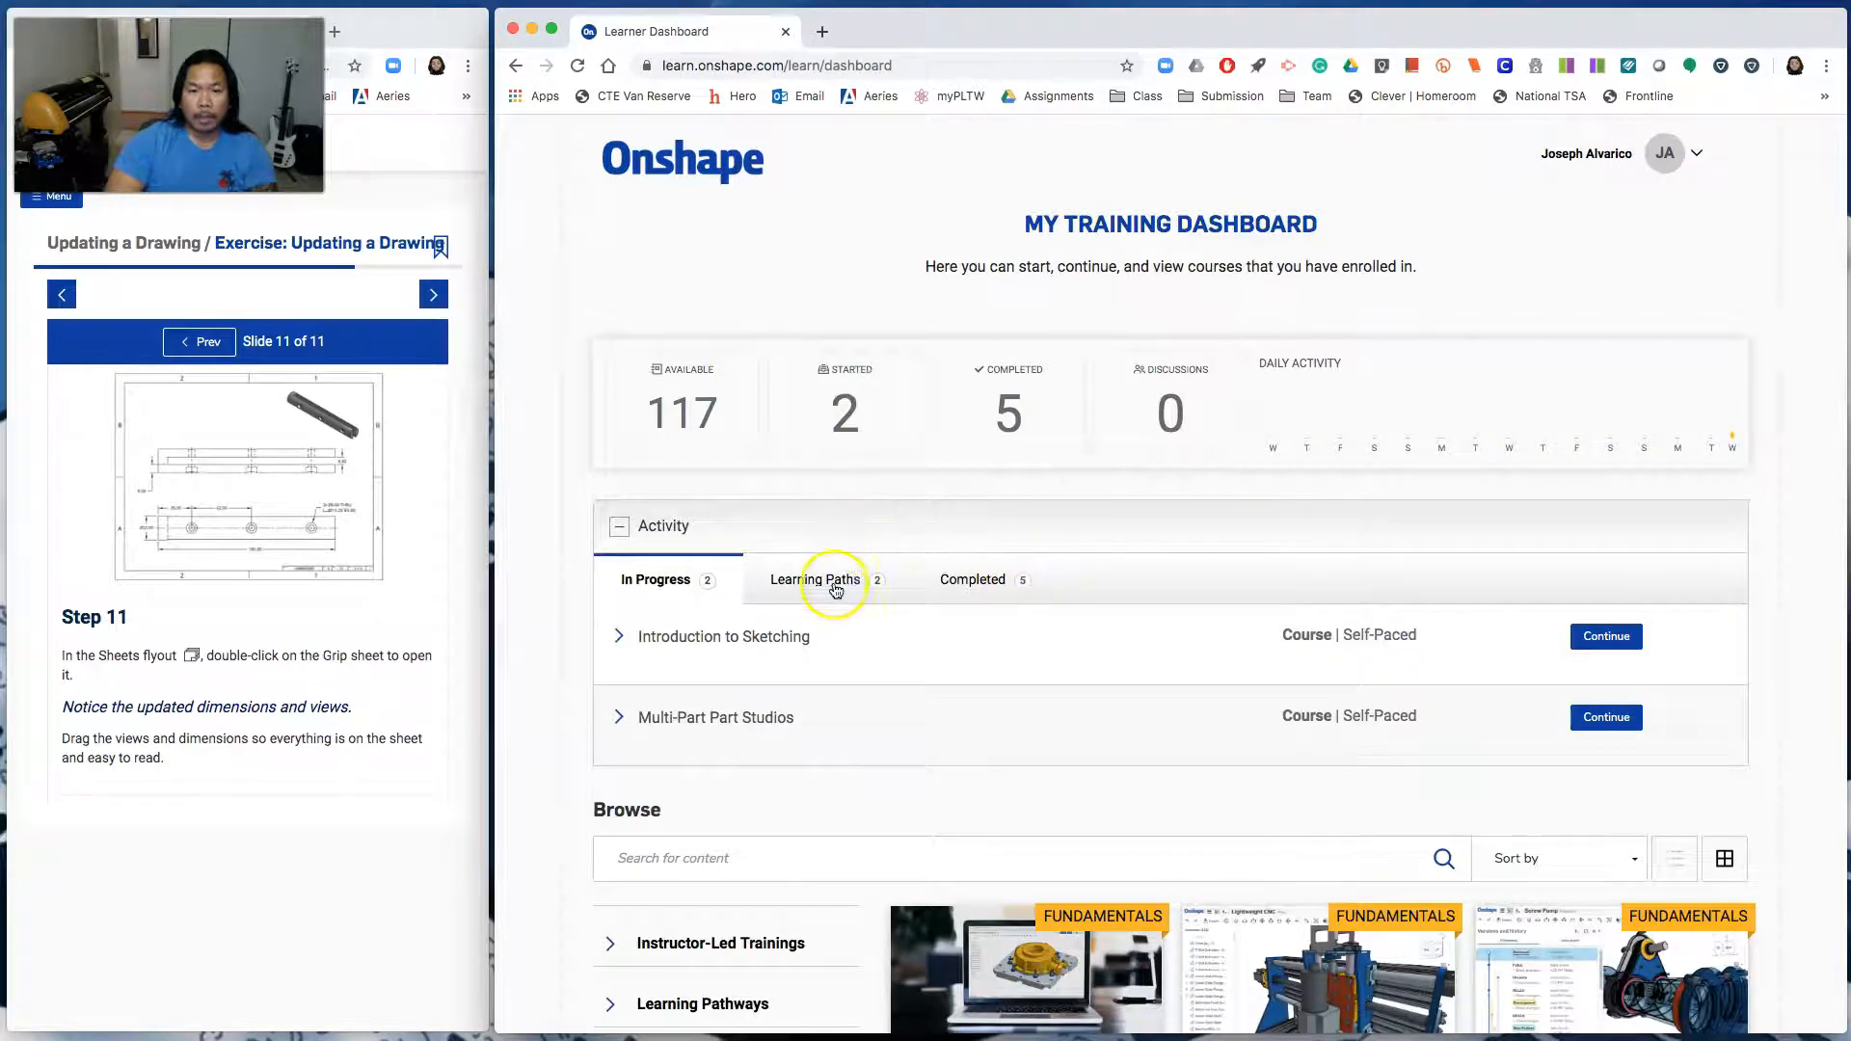
{"action": "left_click", "coordinate": [834, 592]}
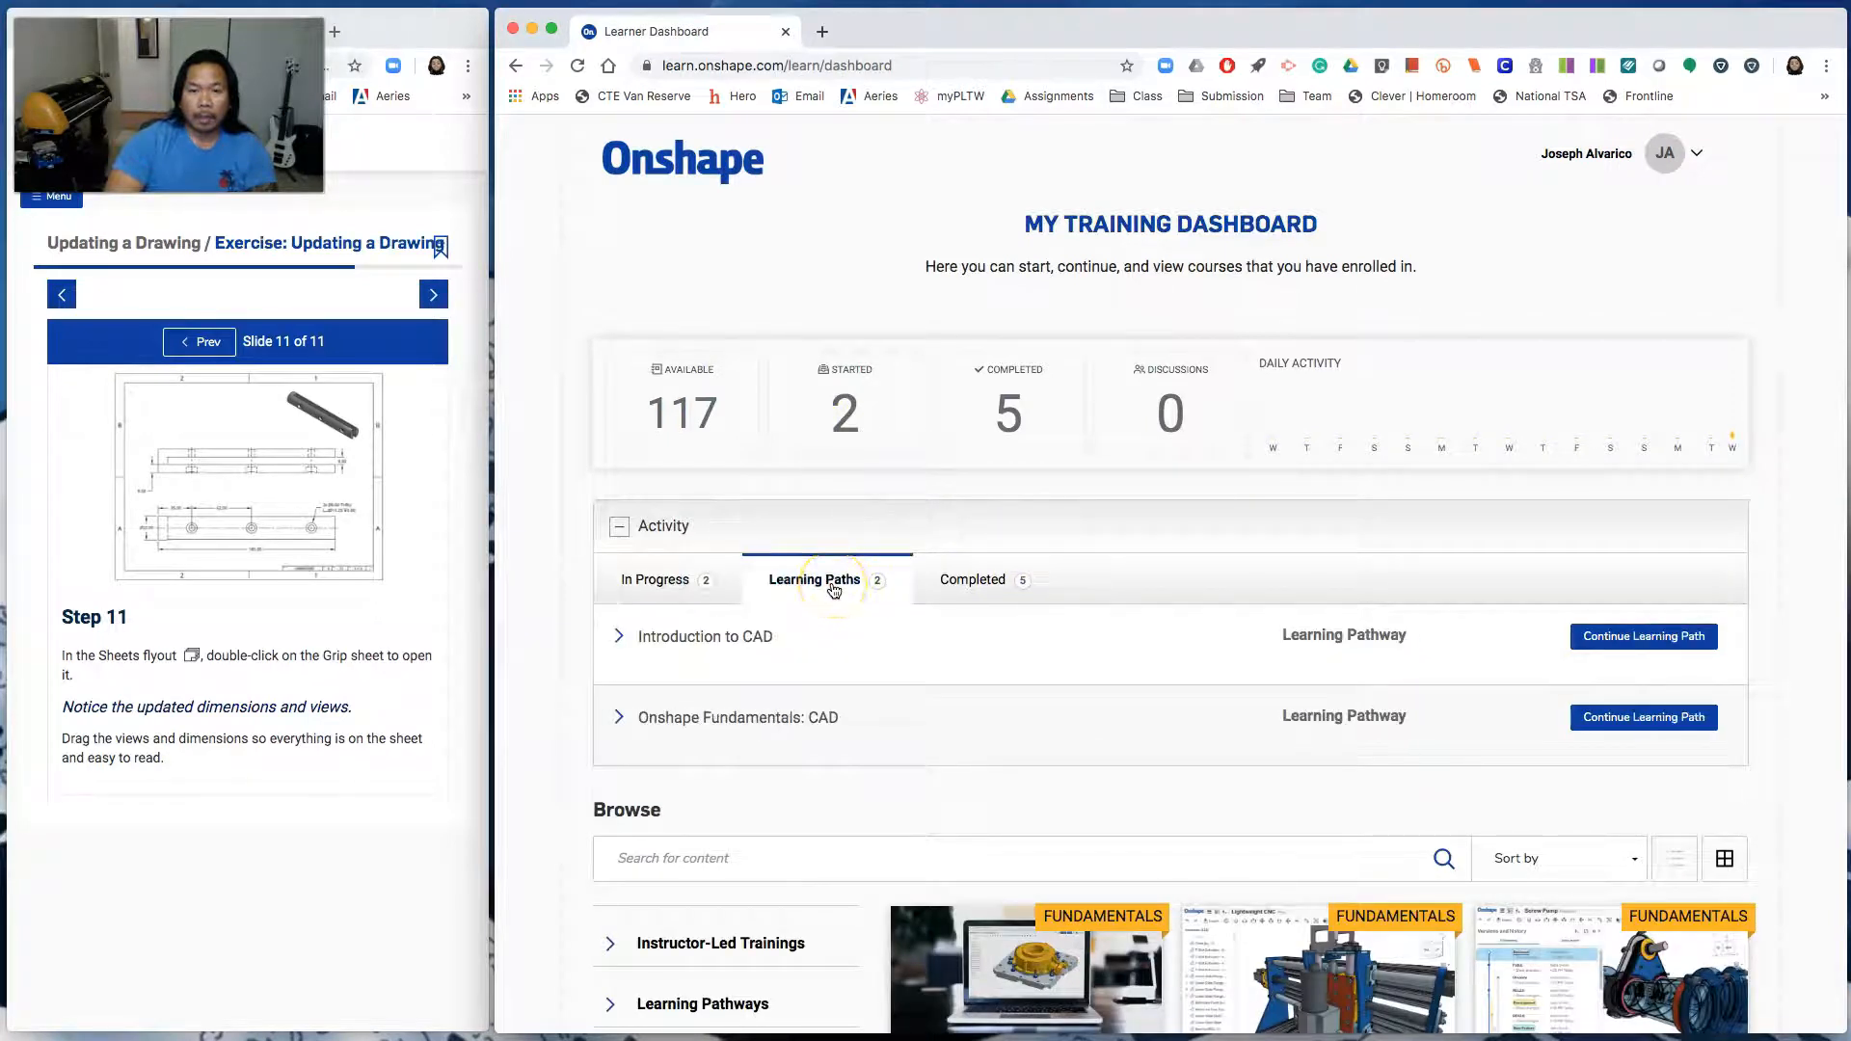
{"action": "left_click", "coordinate": [835, 631]}
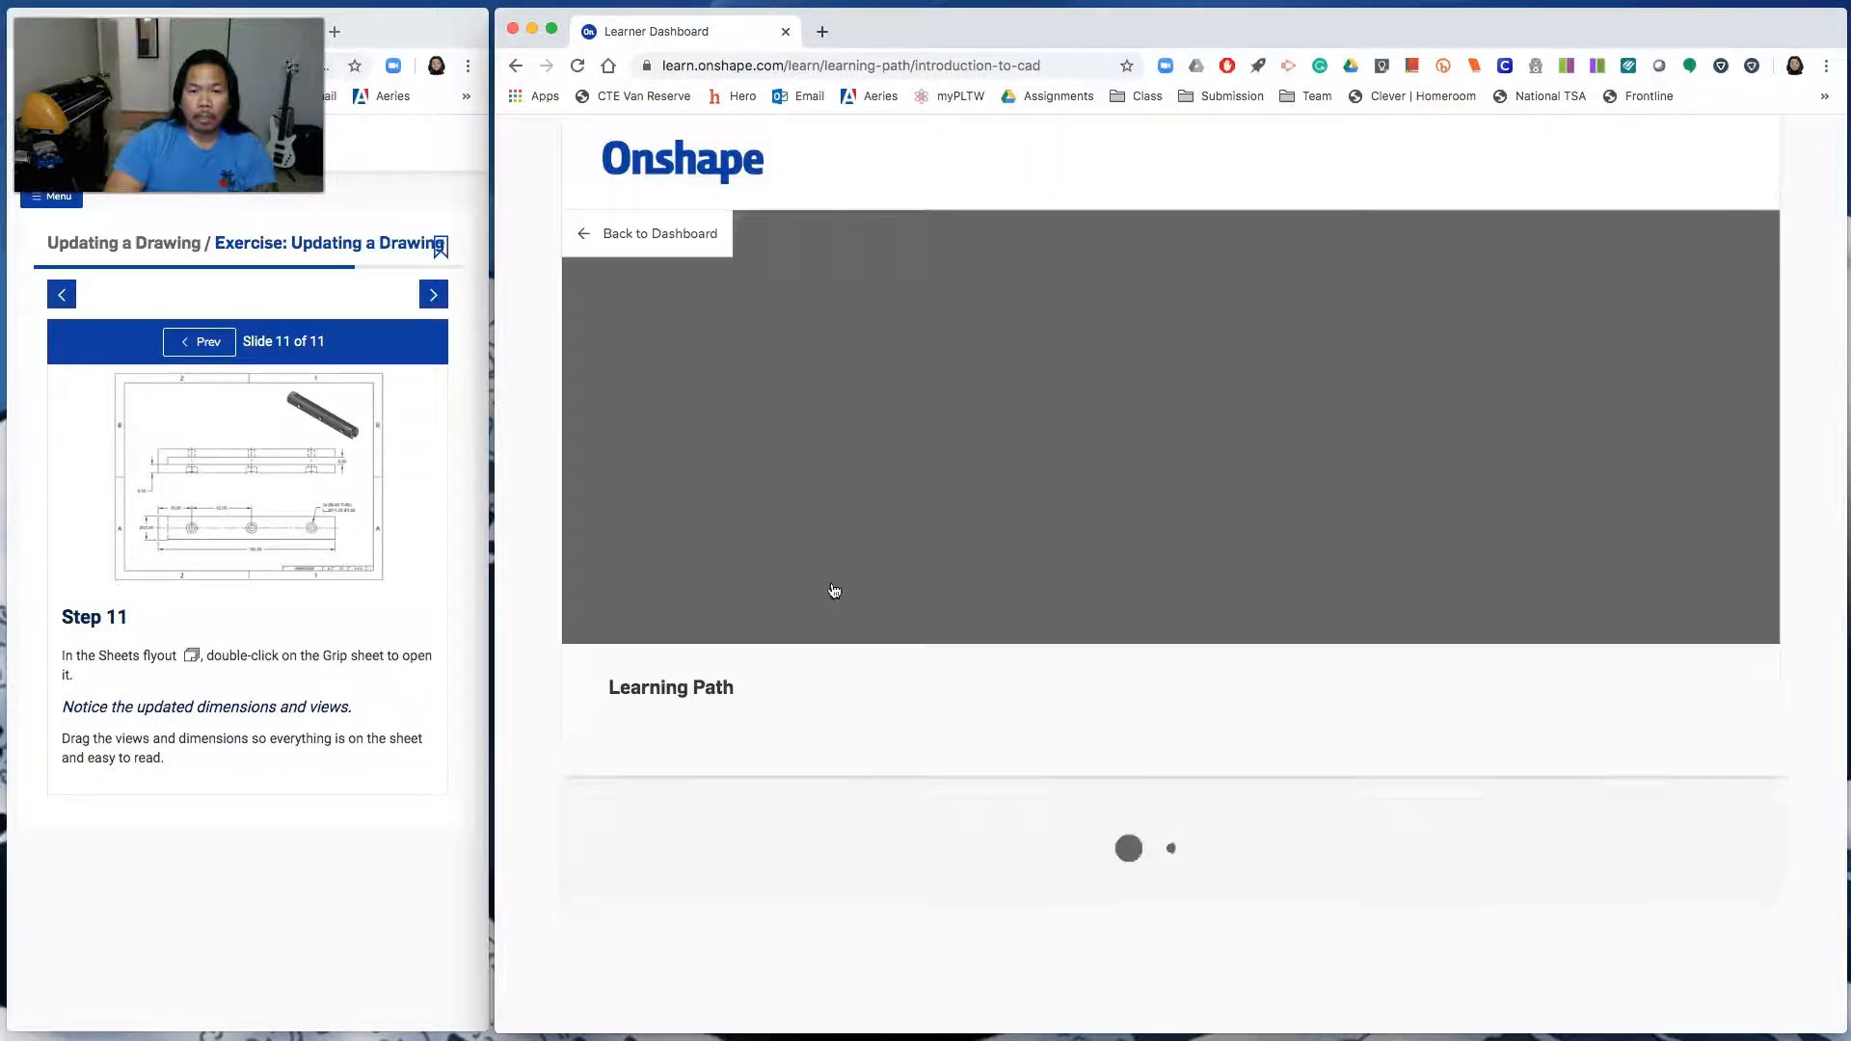
{"action": "left_click", "coordinate": [1182, 653]}
{"action": "scroll", "coordinate": [1182, 652], "scroll_direction": "down", "scroll_amount": 15}
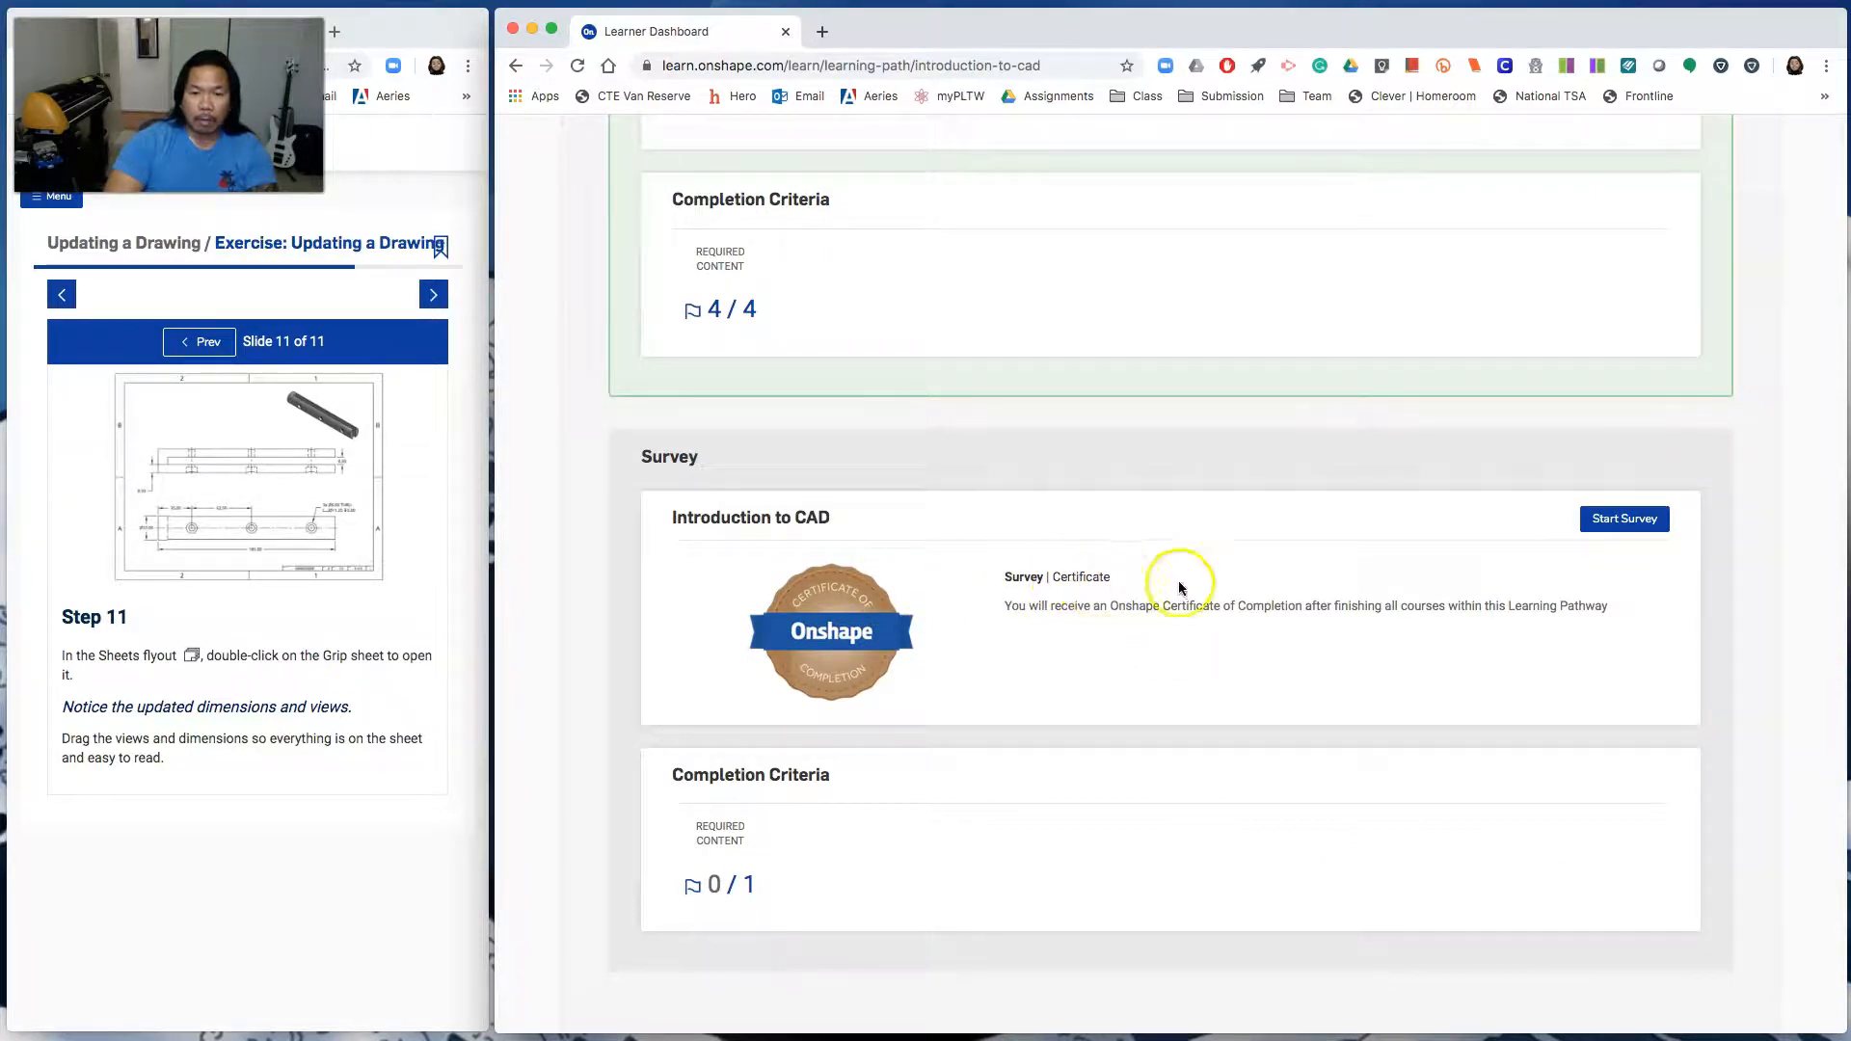
Complete and submit the Introduction to CAD survey, answering Strongly Agree to the agreement statements and Introduction to Assembly Design to both course questions
{"action": "left_click", "coordinate": [1624, 519]}
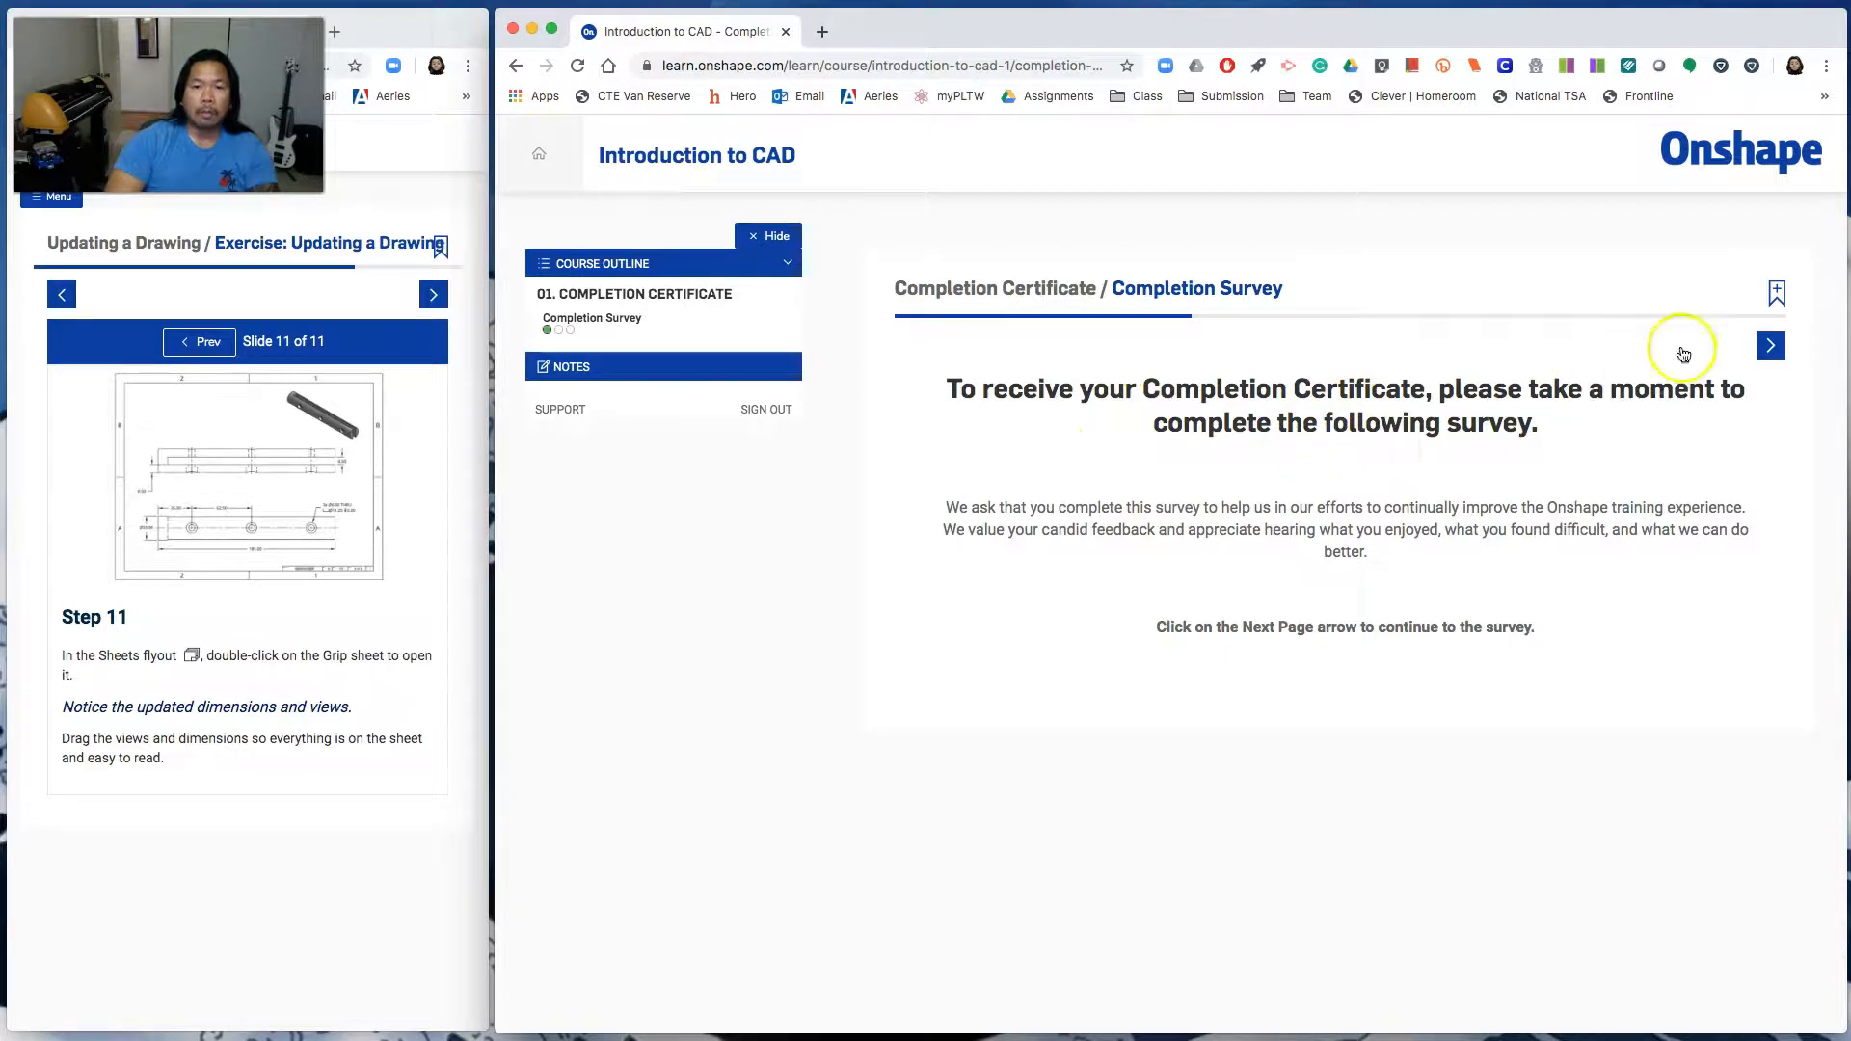
{"action": "left_click", "coordinate": [1771, 345]}
{"action": "scroll", "coordinate": [1225, 695], "scroll_direction": "down", "scroll_amount": 8}
{"action": "left_click", "coordinate": [1205, 642]}
{"action": "scroll", "coordinate": [1199, 628], "scroll_direction": "down", "scroll_amount": 4}
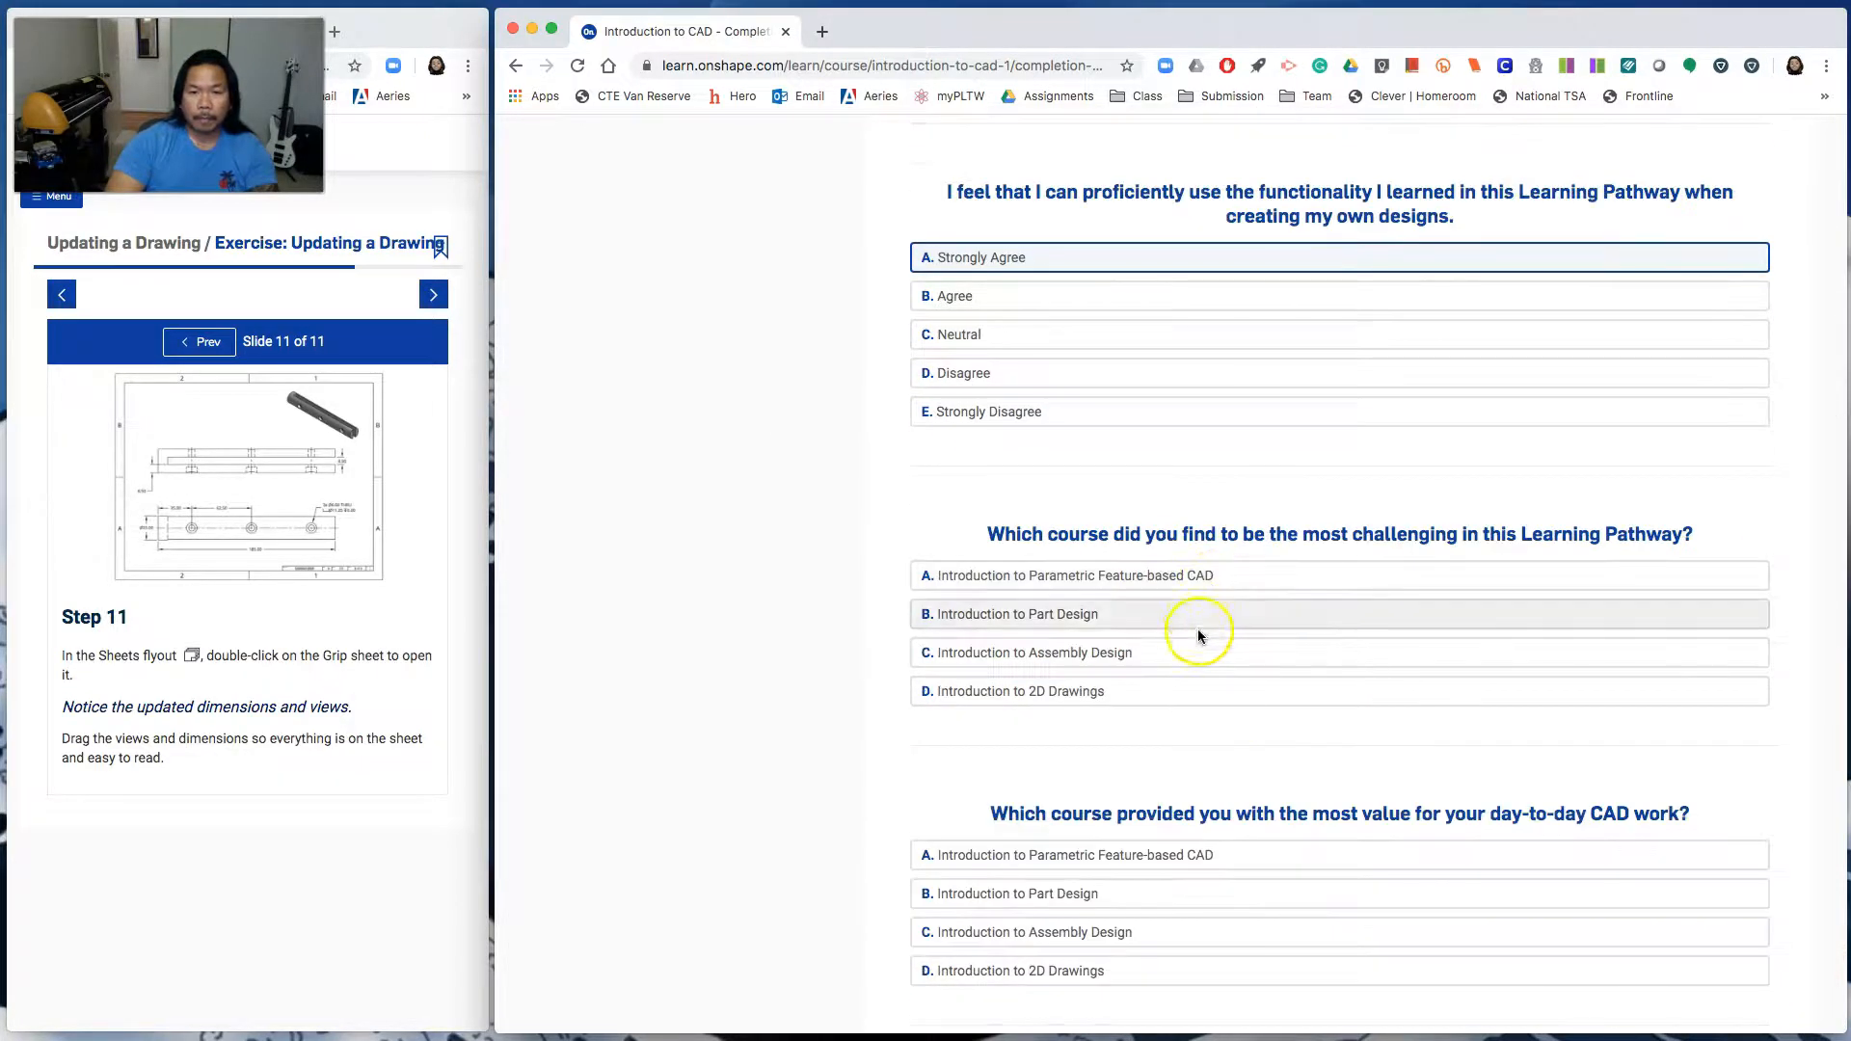
{"action": "left_click", "coordinate": [1244, 649]}
{"action": "scroll", "coordinate": [1293, 727], "scroll_direction": "down", "scroll_amount": 2}
{"action": "left_click", "coordinate": [1277, 806]}
{"action": "scroll", "coordinate": [1276, 802], "scroll_direction": "down", "scroll_amount": 10}
{"action": "left_click", "coordinate": [1679, 877]}
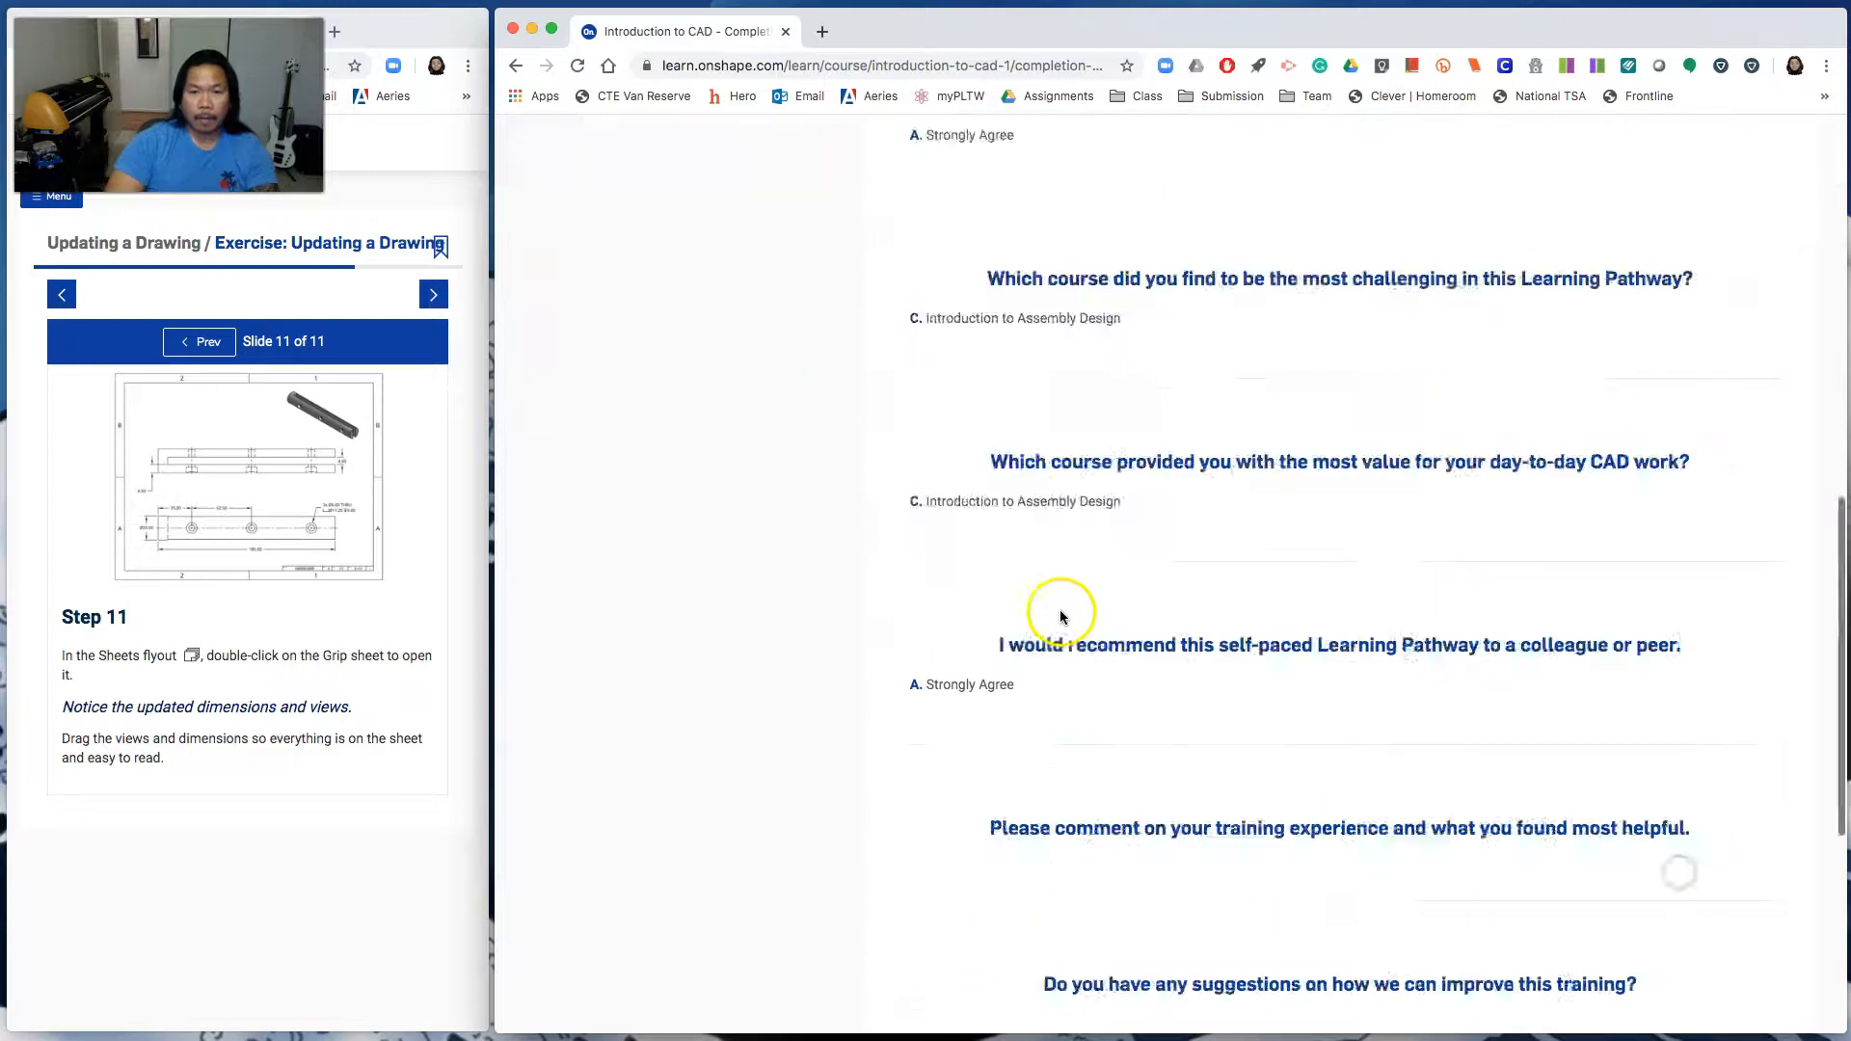
{"action": "left_click", "coordinate": [1780, 357]}
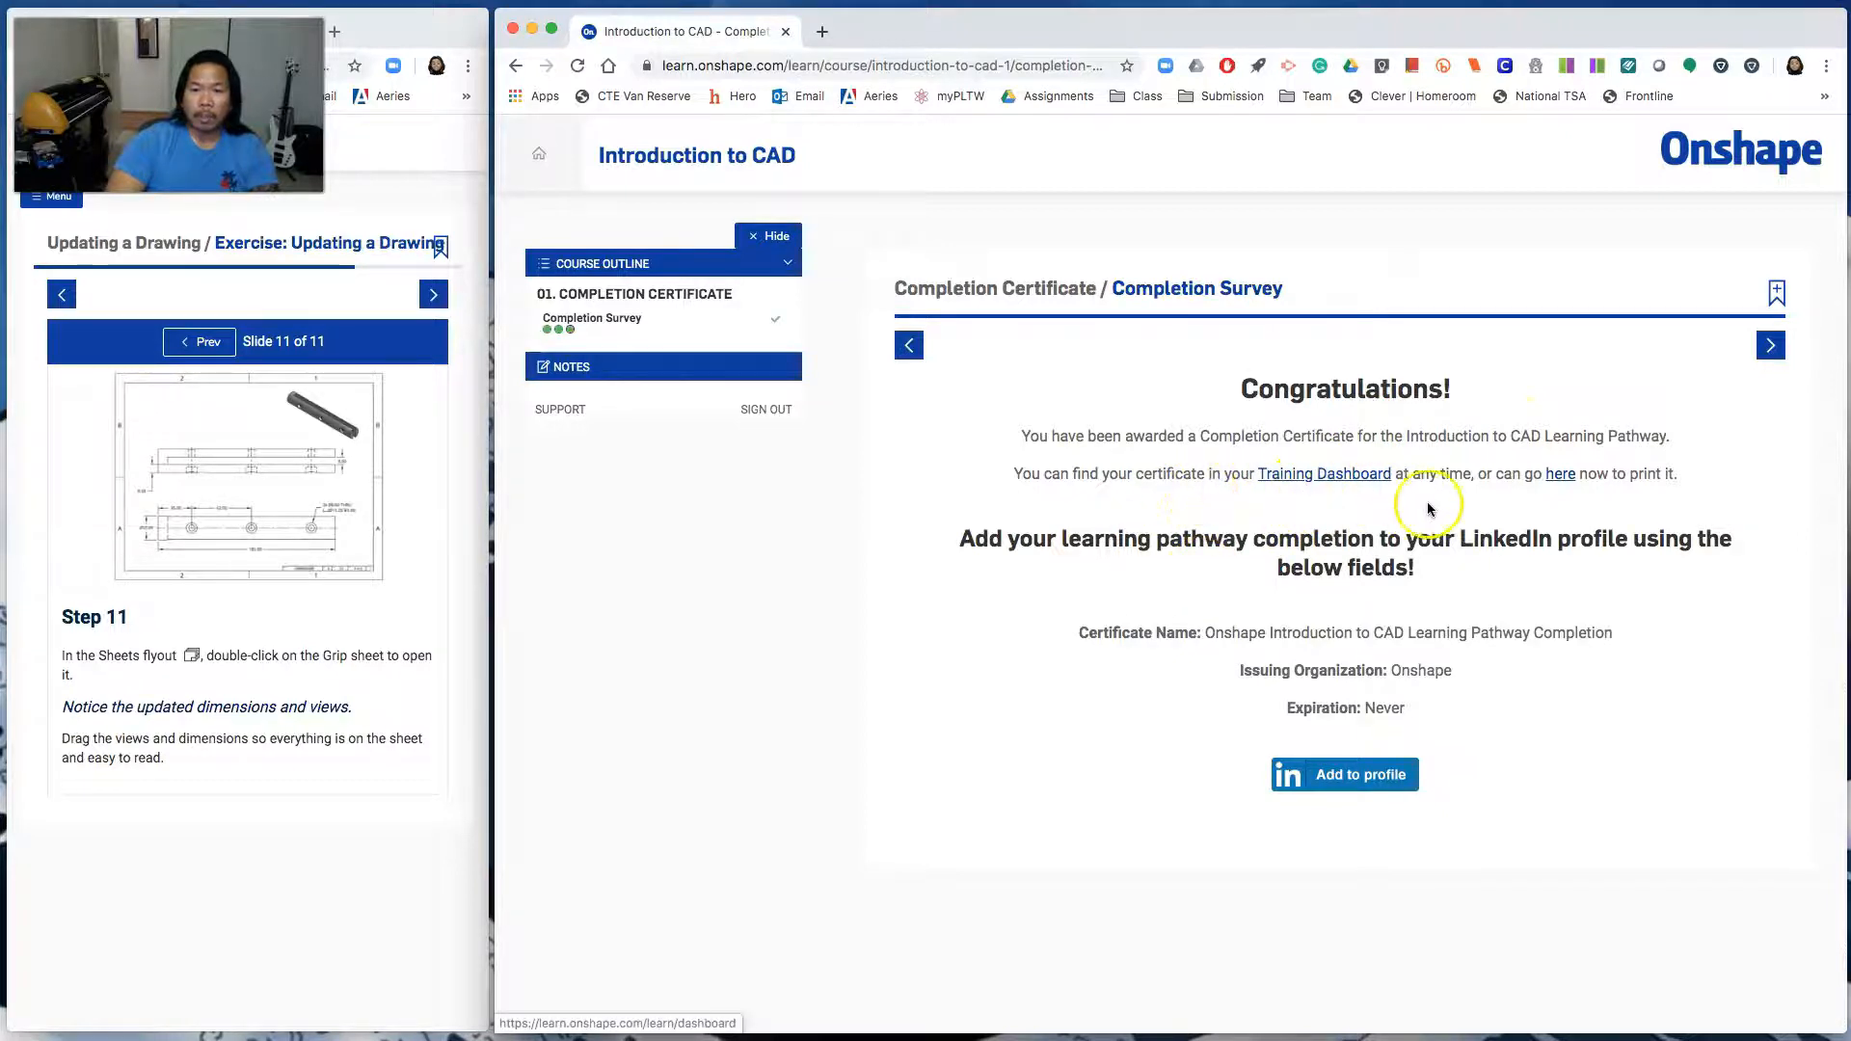
Open the Introduction to CAD completion certificate from the training dashboard's certifications
{"action": "left_click", "coordinate": [1562, 476]}
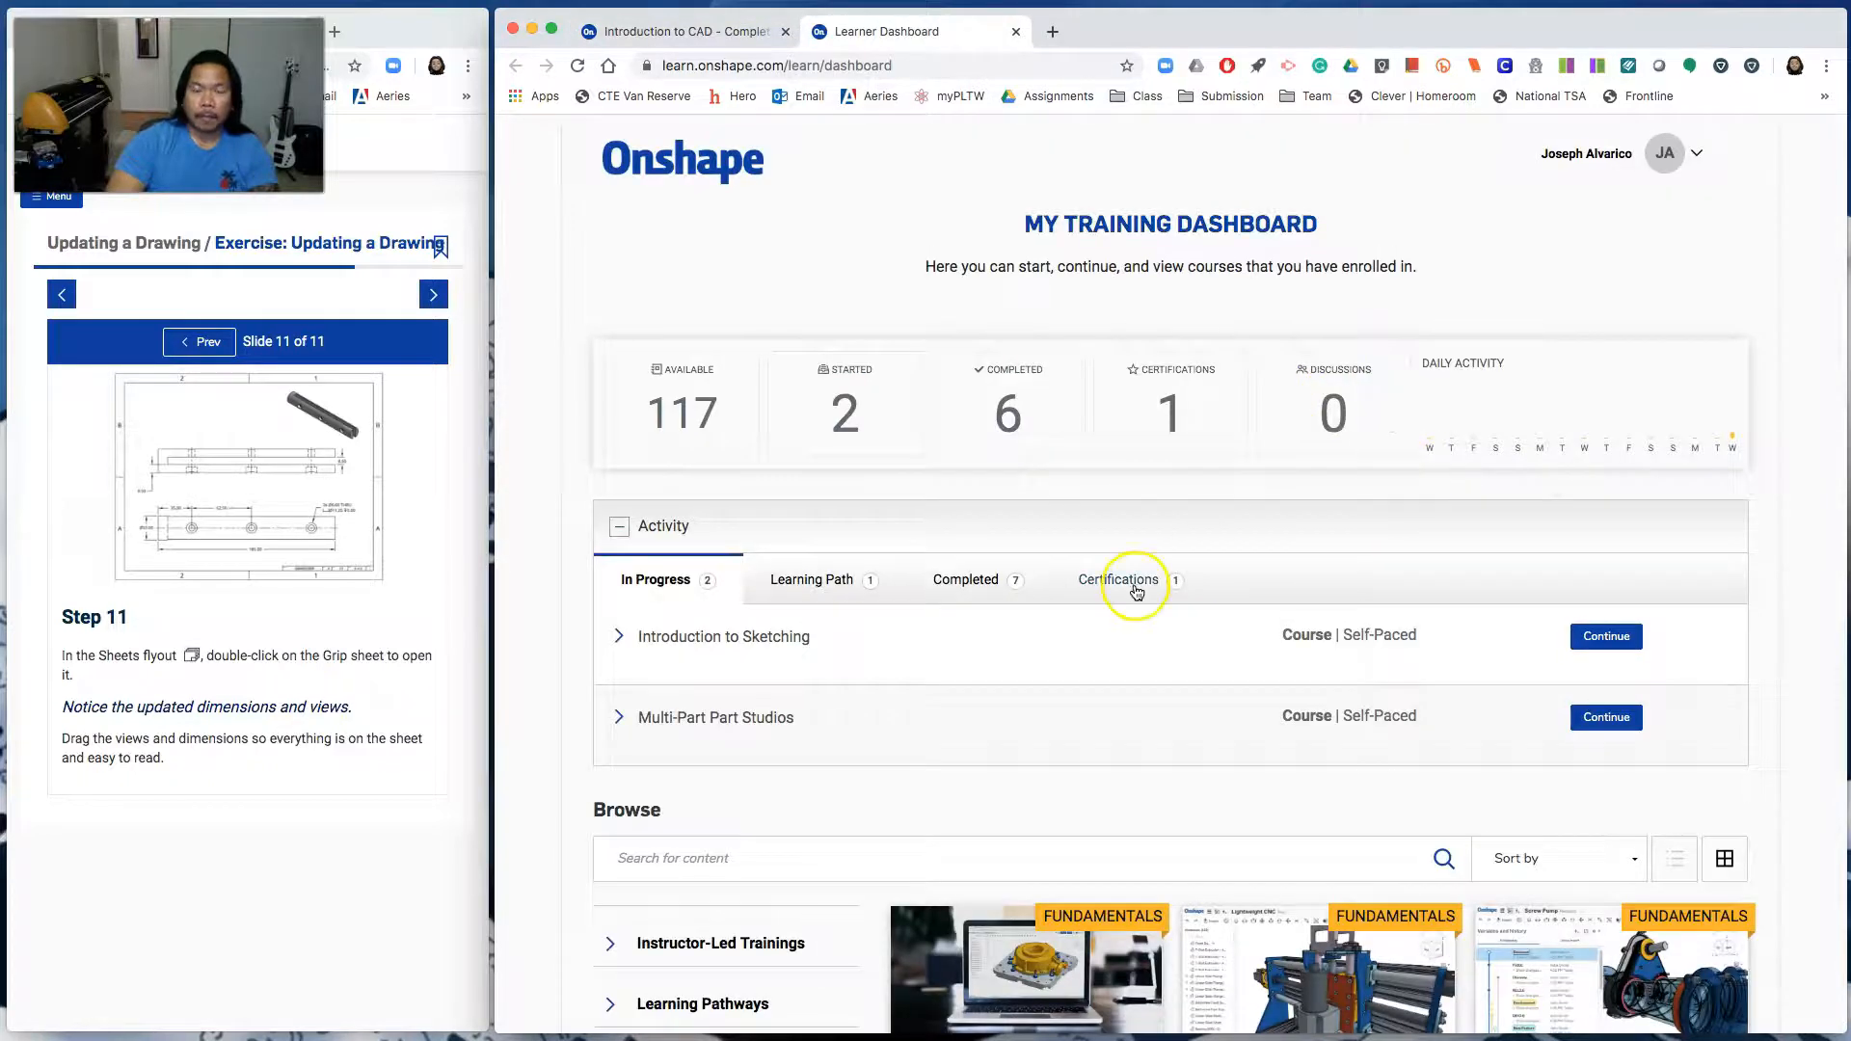
{"action": "left_click", "coordinate": [1137, 591]}
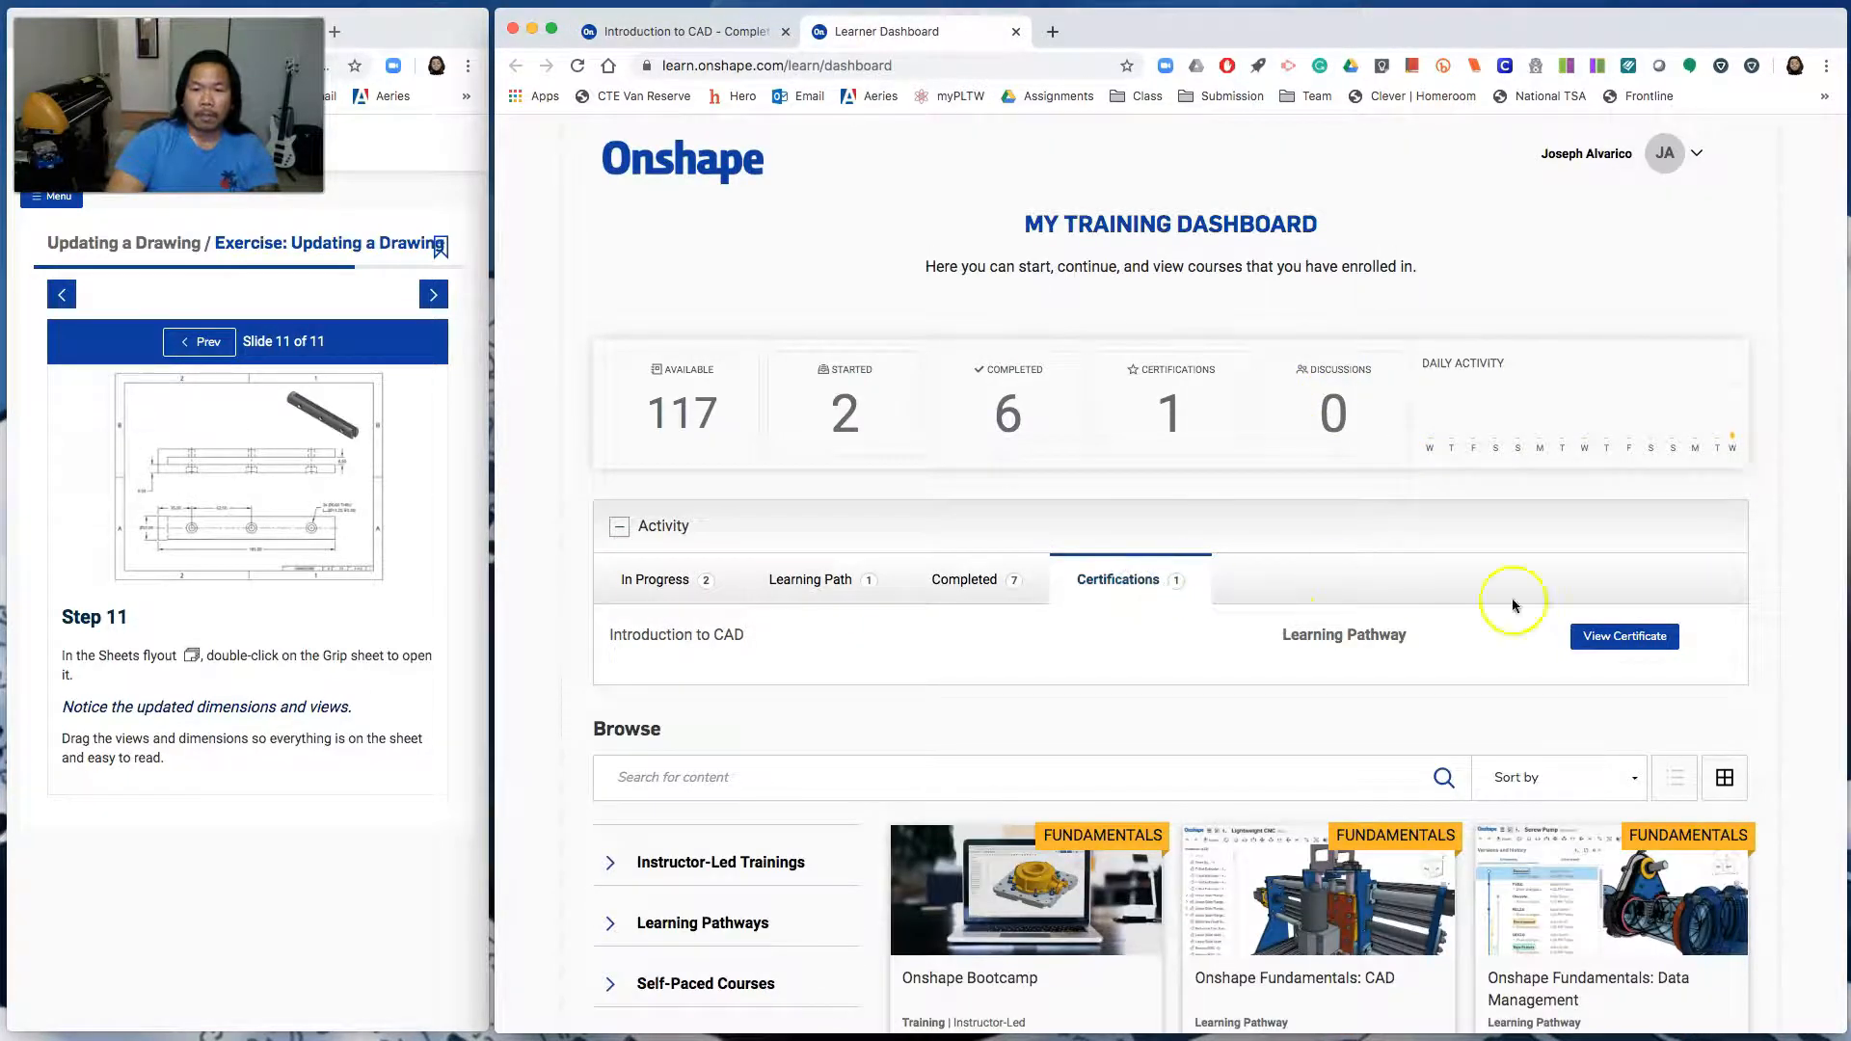
{"action": "left_click", "coordinate": [1624, 641]}
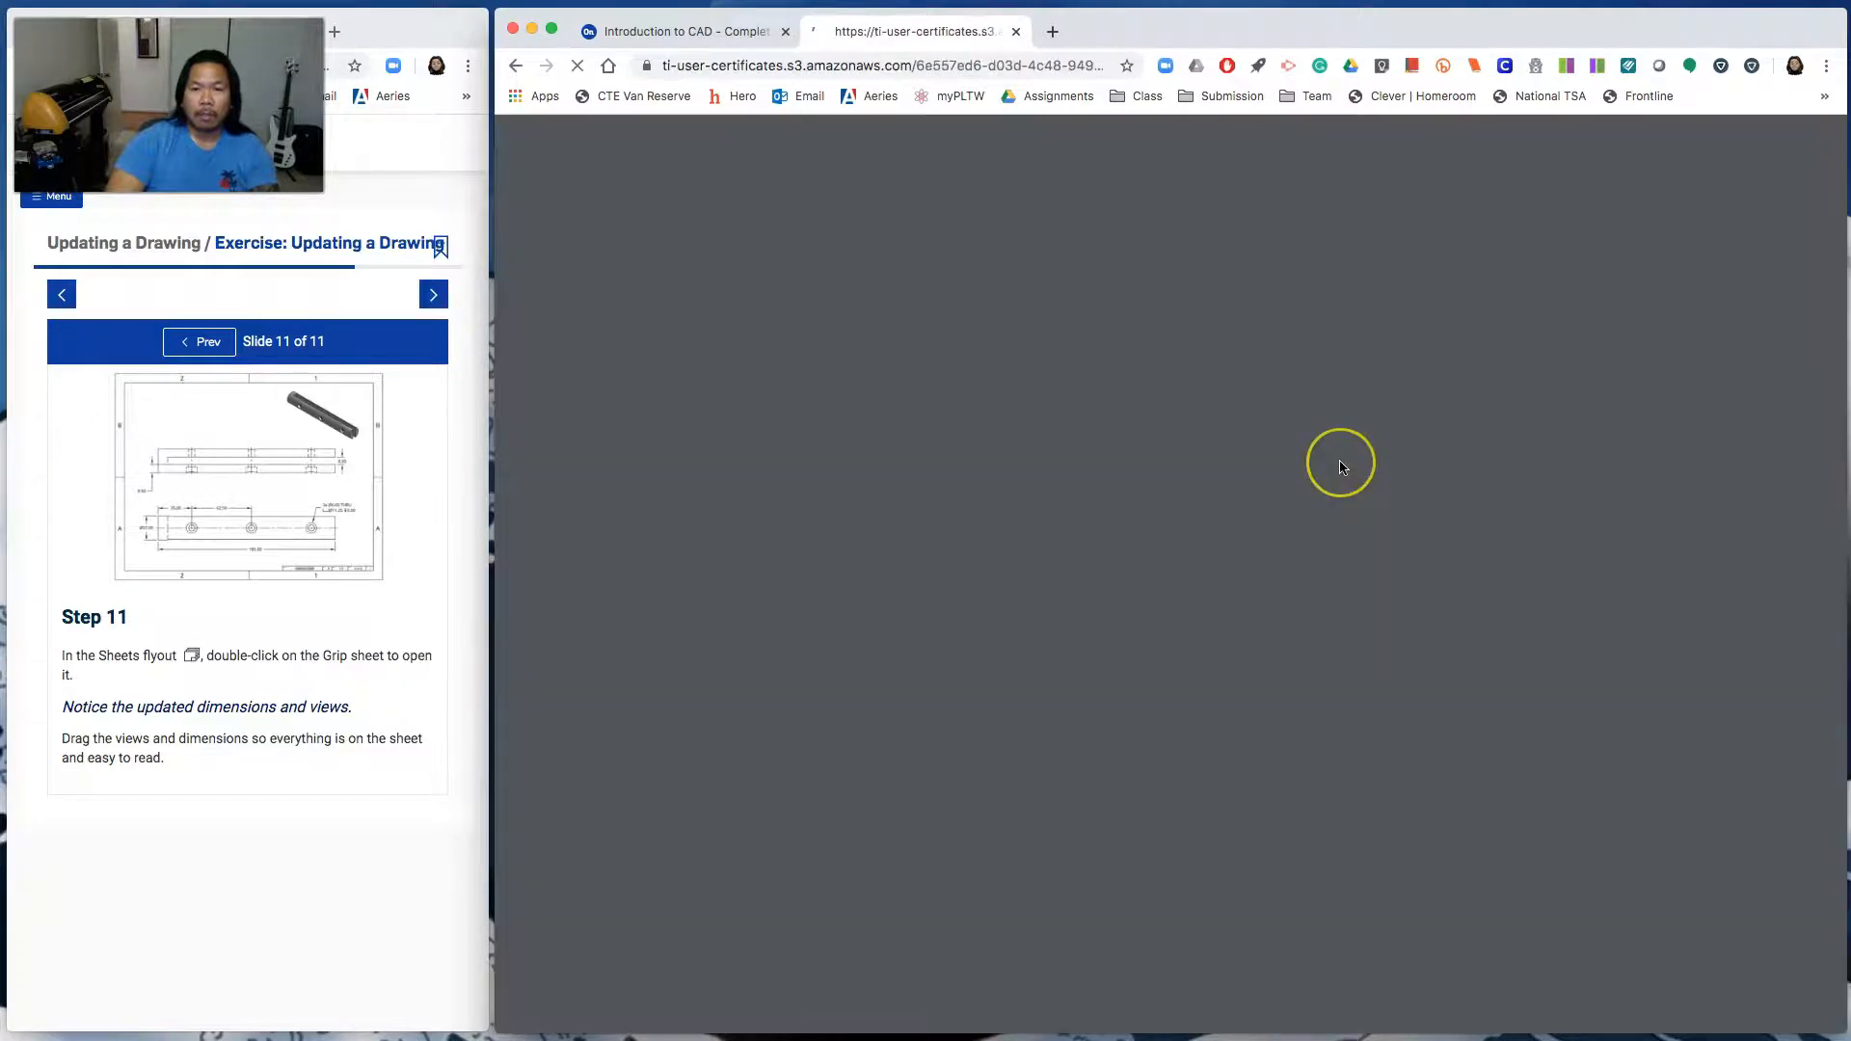